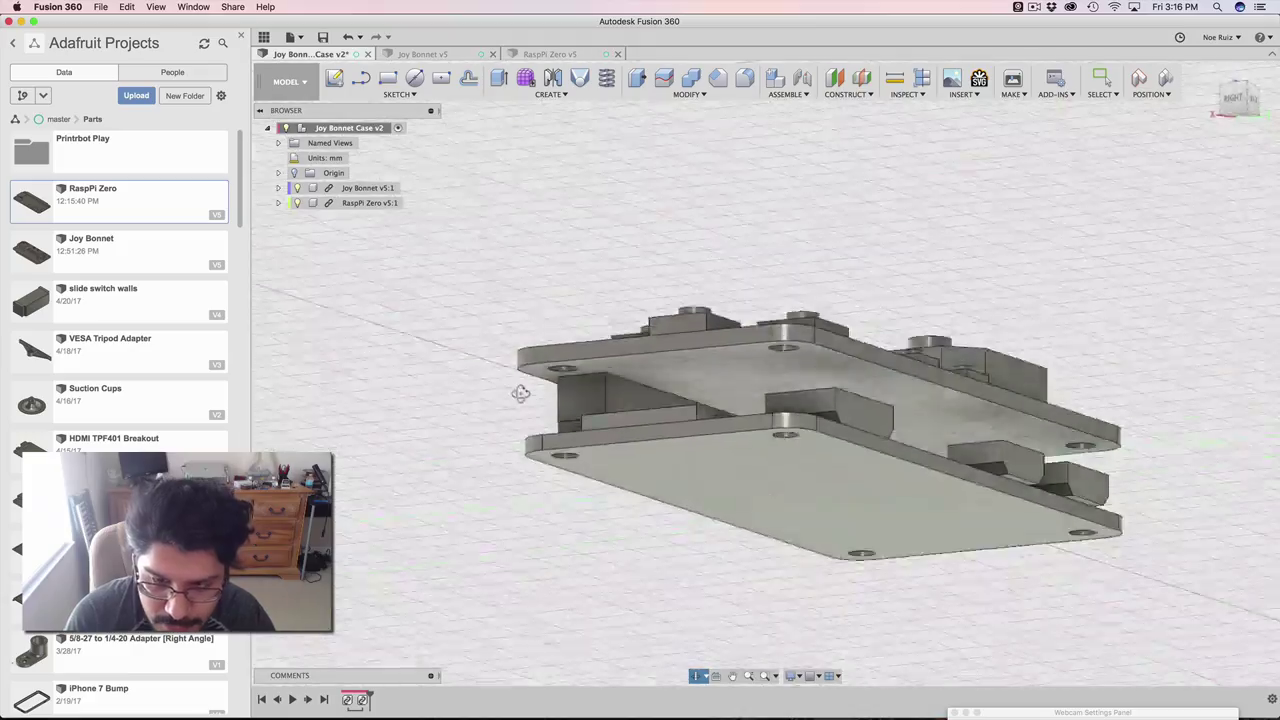
# Step: Capture the current position of the Joy Bonnet and RaspPi Zero components in the case assembly
pyautogui.keyDown('shift'); pyautogui.moveTo(520, 392); pyautogui.dragTo(700, 280, button='middle'); pyautogui.keyUp('shift')
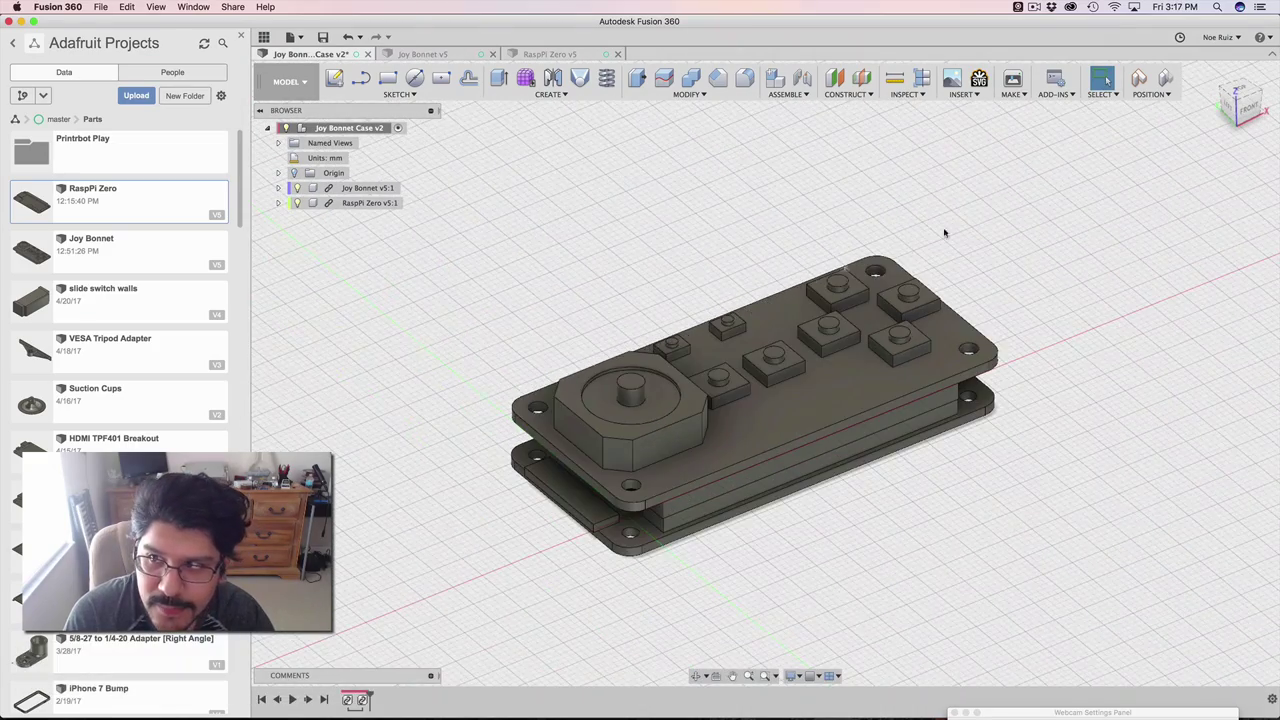
pyautogui.keyDown('shift'); pyautogui.moveTo(773, 350); pyautogui.dragTo(759, 362, button='middle'); pyautogui.keyUp('shift')
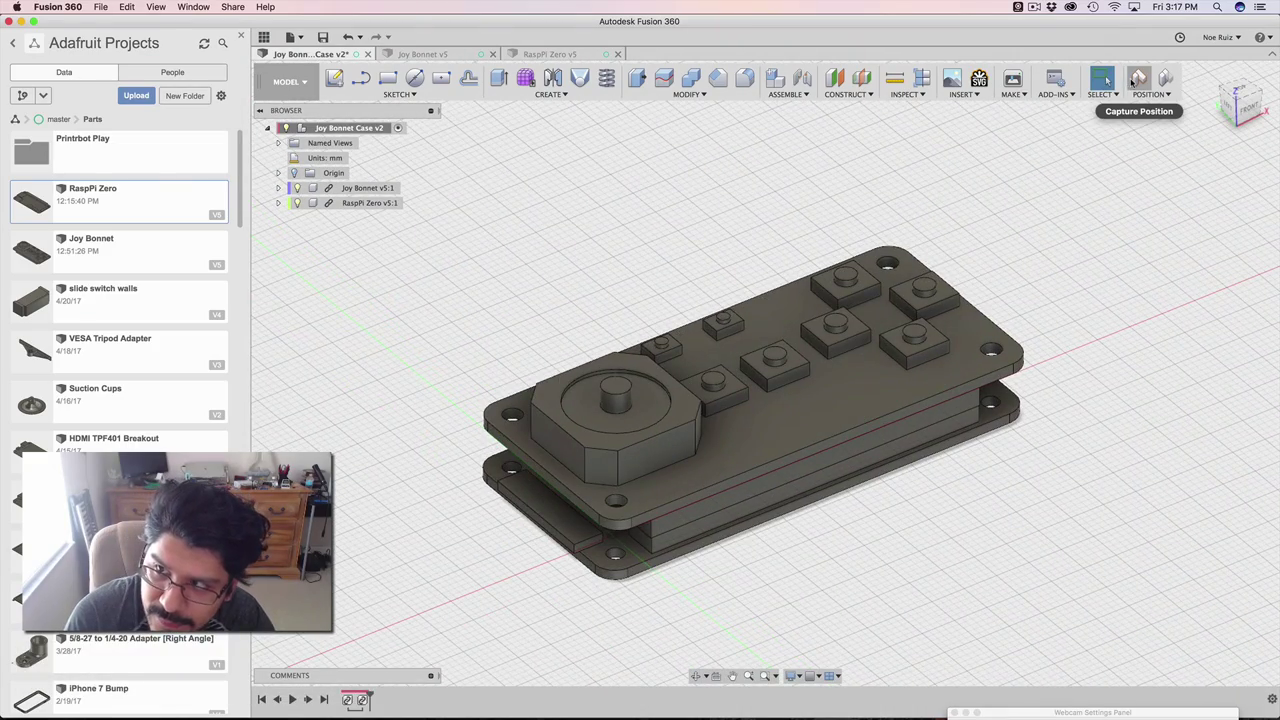
pyautogui.click(1138, 79)
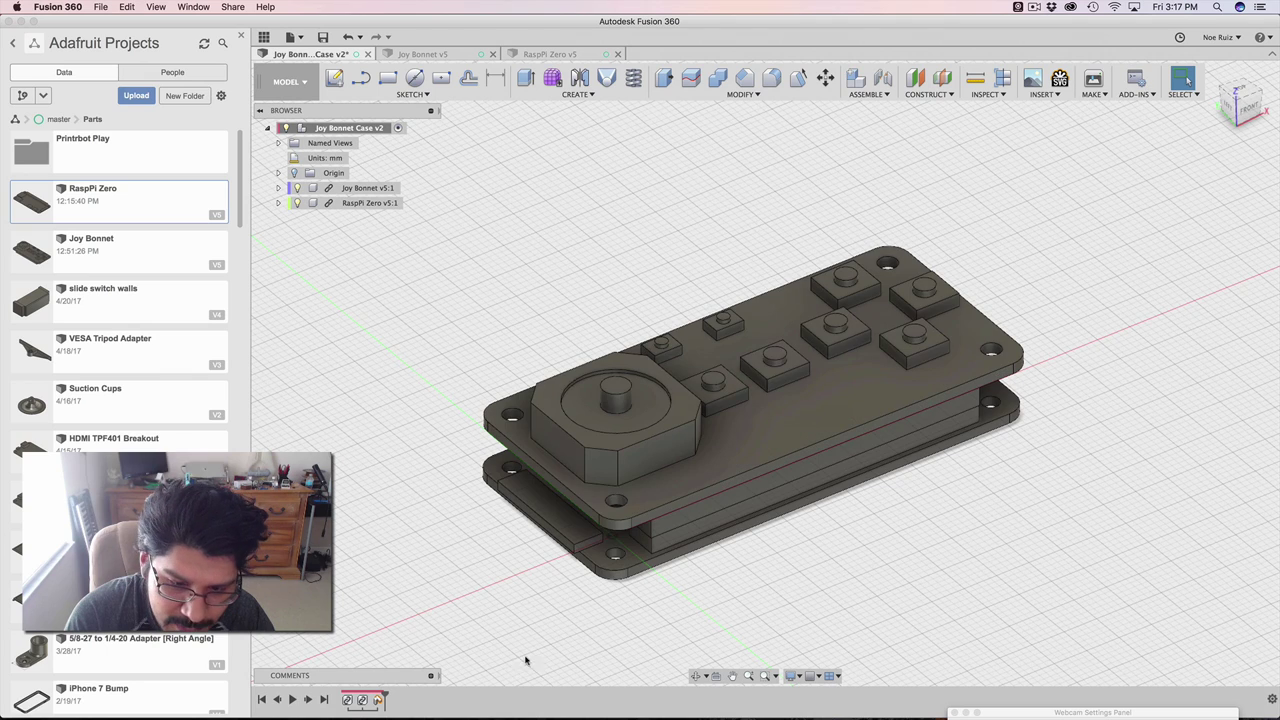
# Step: Open the captured position feature in the design history for inspection and exit it without making changes
pyautogui.click(377, 701)
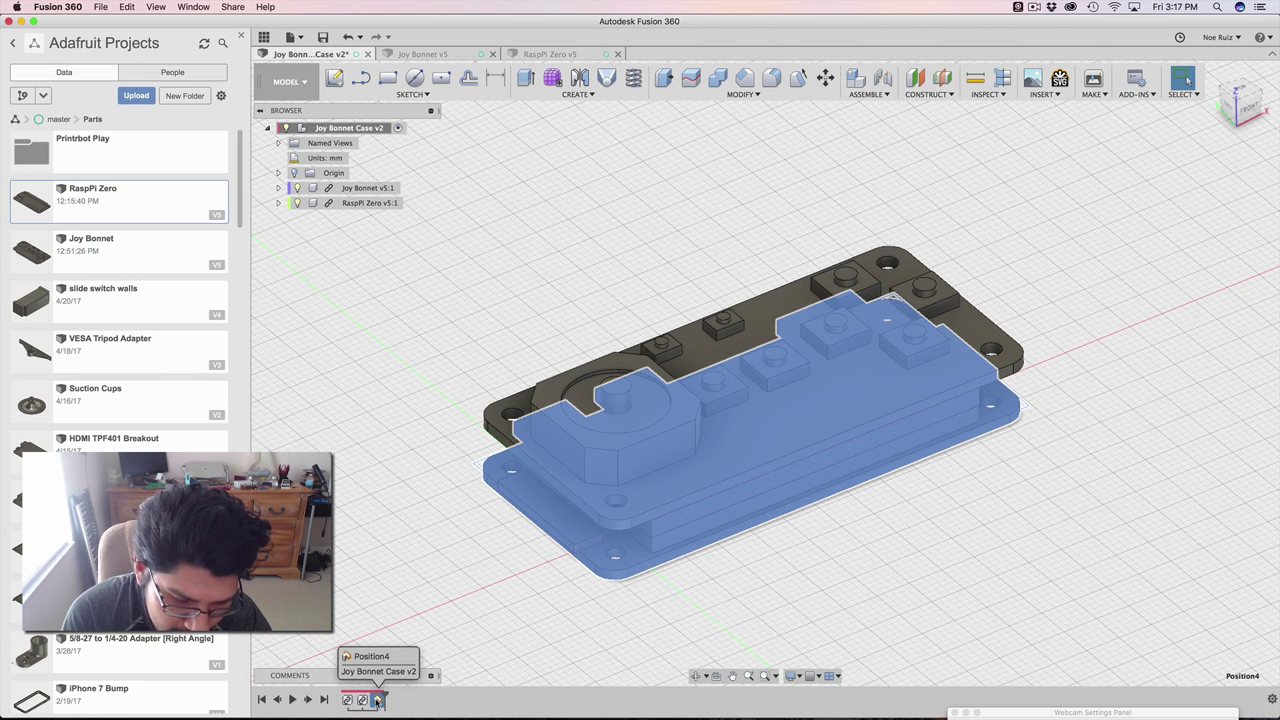
pyautogui.click(446, 611)
pyautogui.click(377, 700)
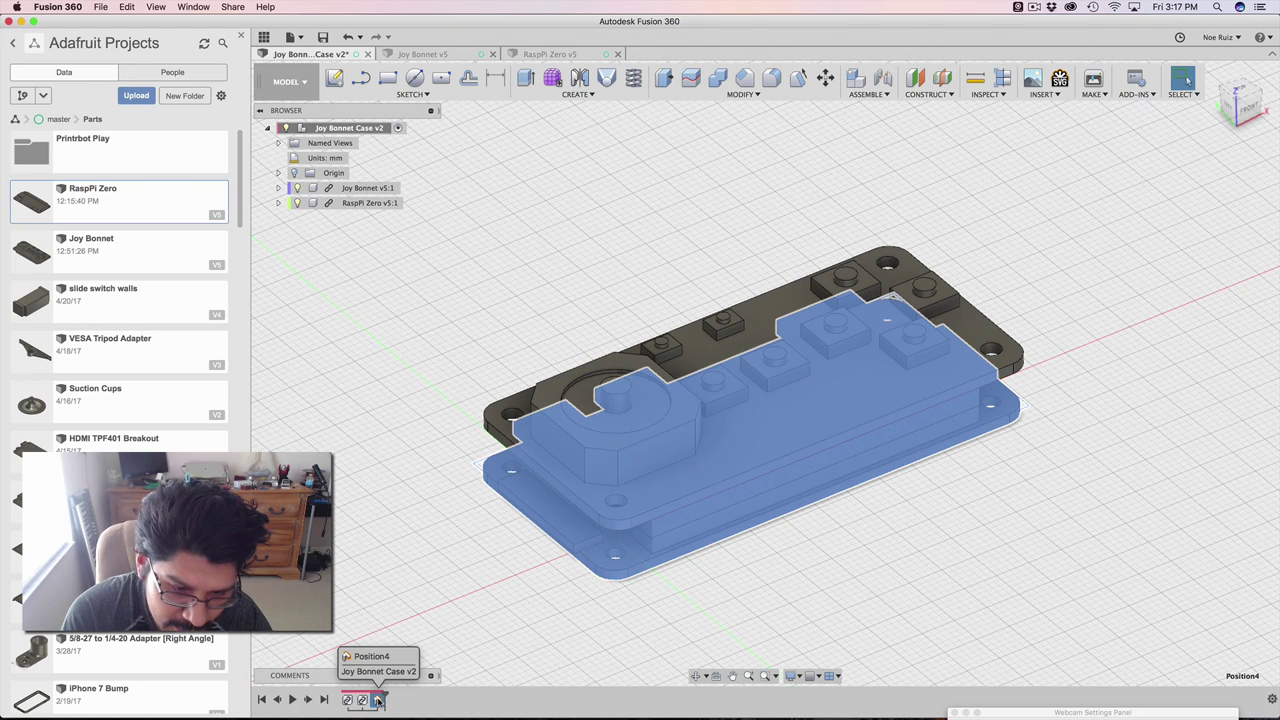
pyautogui.doubleClick(378, 701)
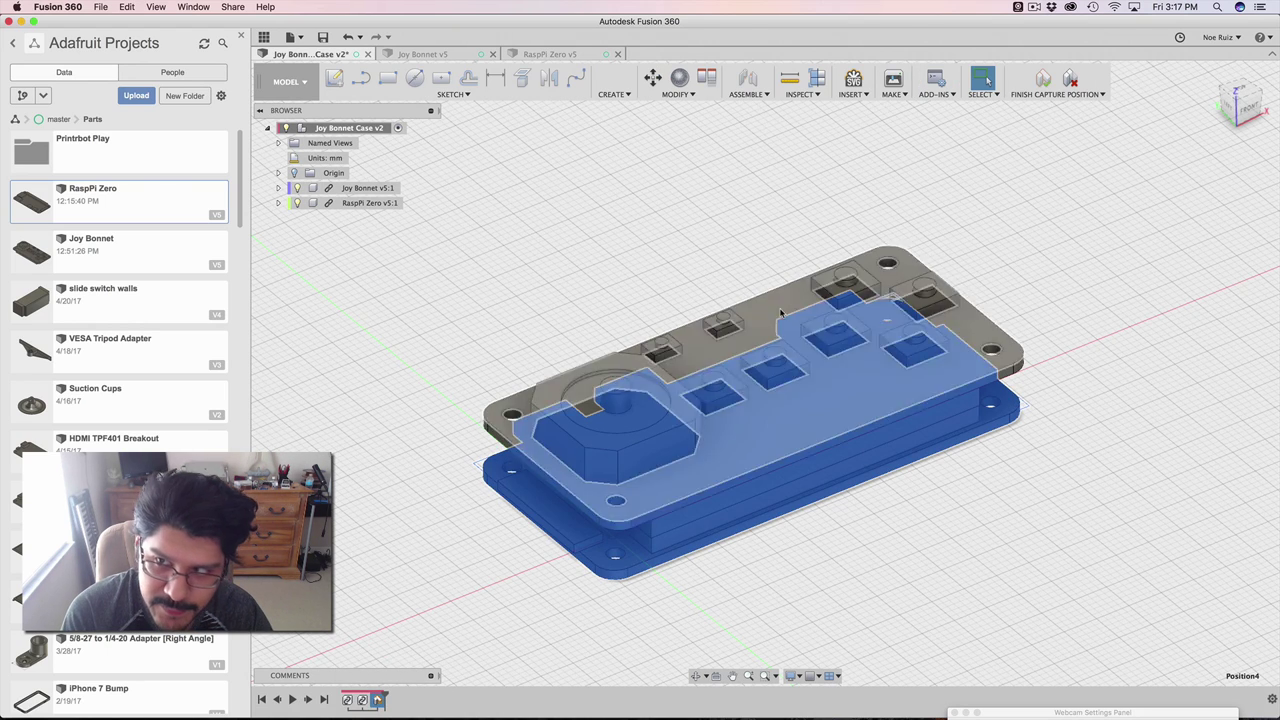
pyautogui.click(1068, 86)
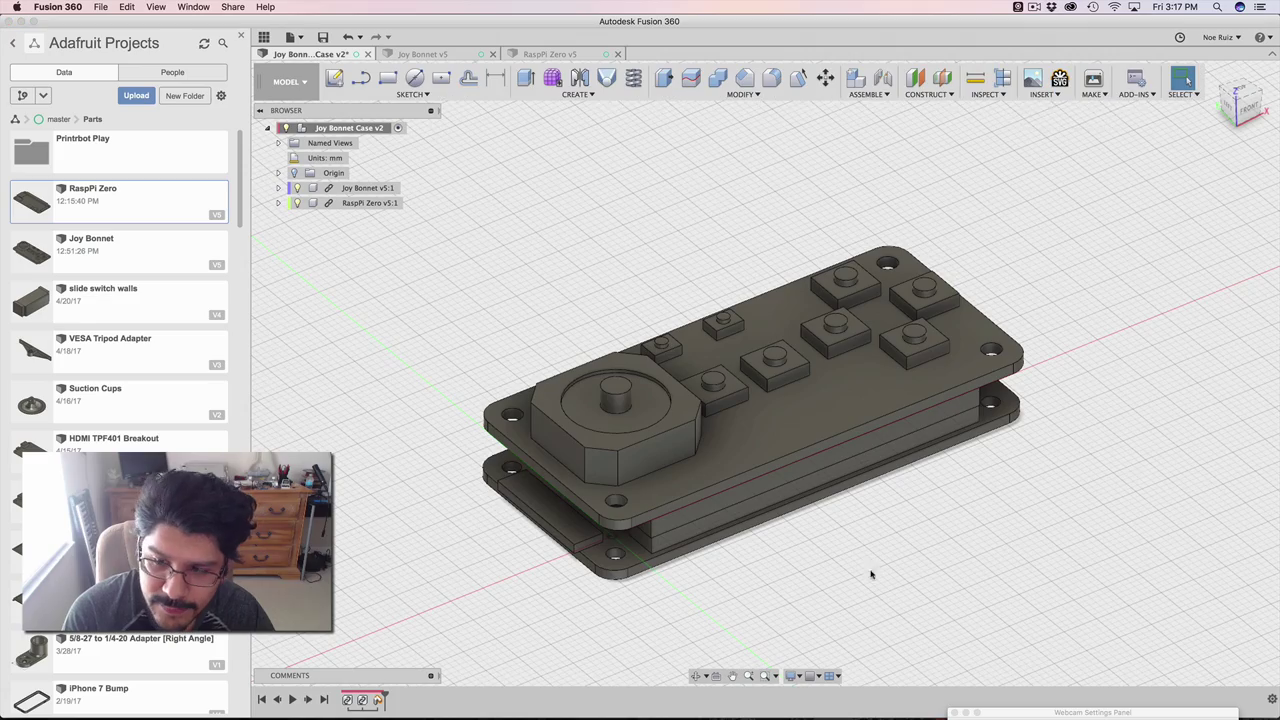
# Step: Create a new component under the Joy Bonnet Case assembly and name it Case
pyautogui.scroll(-2, 894, 566)
pyautogui.scroll(2, 980, 506)
pyautogui.keyDown('shift'); pyautogui.moveTo(1031, 515); pyautogui.dragTo(997, 517, button='middle'); pyautogui.keyUp('shift')
pyautogui.rightClick(376, 128)
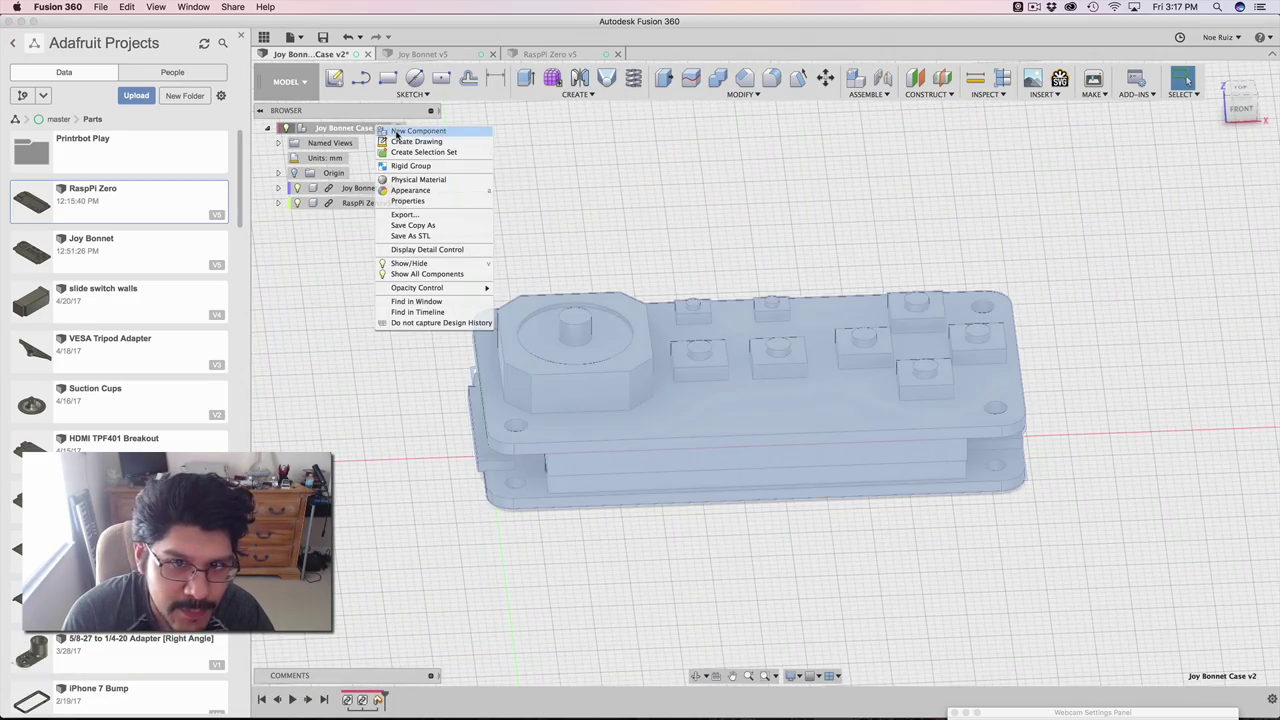
pyautogui.click(405, 136)
pyautogui.doubleClick(386, 222)
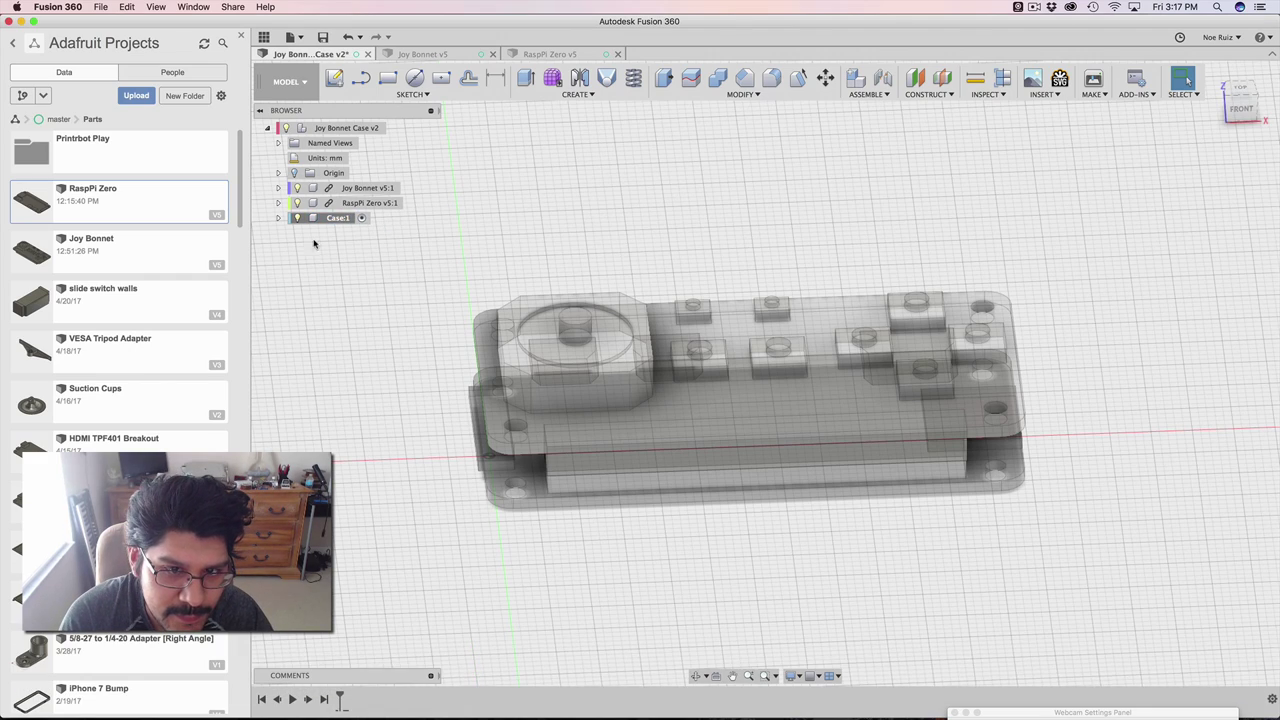
# Step: Create an offset construction plane at 0.00 mm from the top face of the Joy Bonnet's octagonal joystick housing
pyautogui.scroll(-1, 314, 243)
pyautogui.keyDown('shift'); pyautogui.moveTo(587, 225); pyautogui.dragTo(429, 277, button='middle'); pyautogui.keyUp('shift')
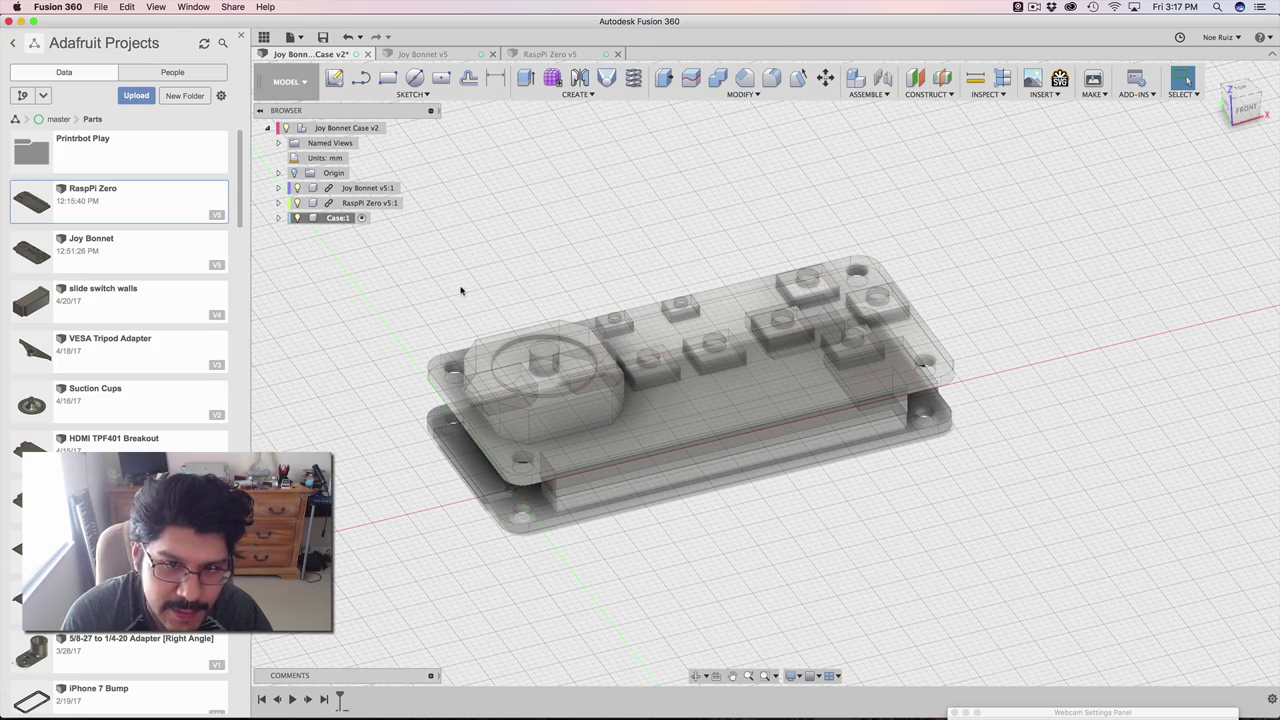
pyautogui.keyDown('shift'); pyautogui.moveTo(460, 286); pyautogui.dragTo(1000, 363, button='middle'); pyautogui.keyUp('shift')
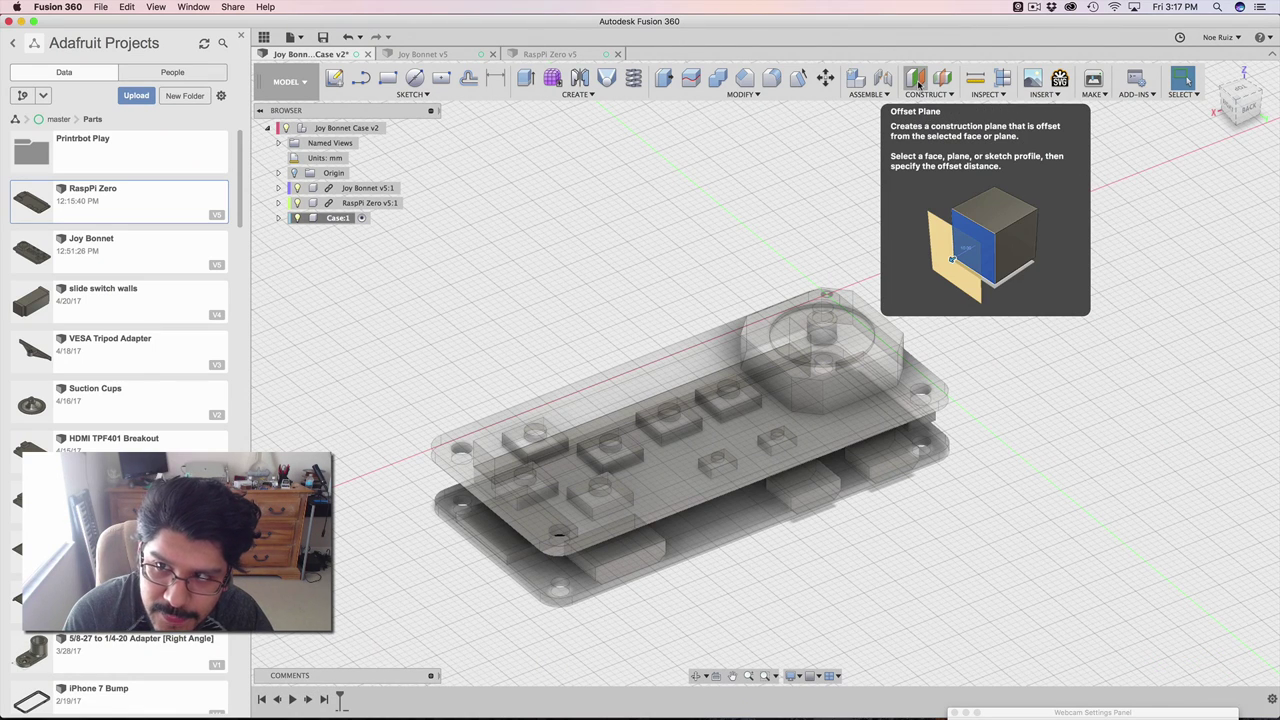
pyautogui.click(914, 79)
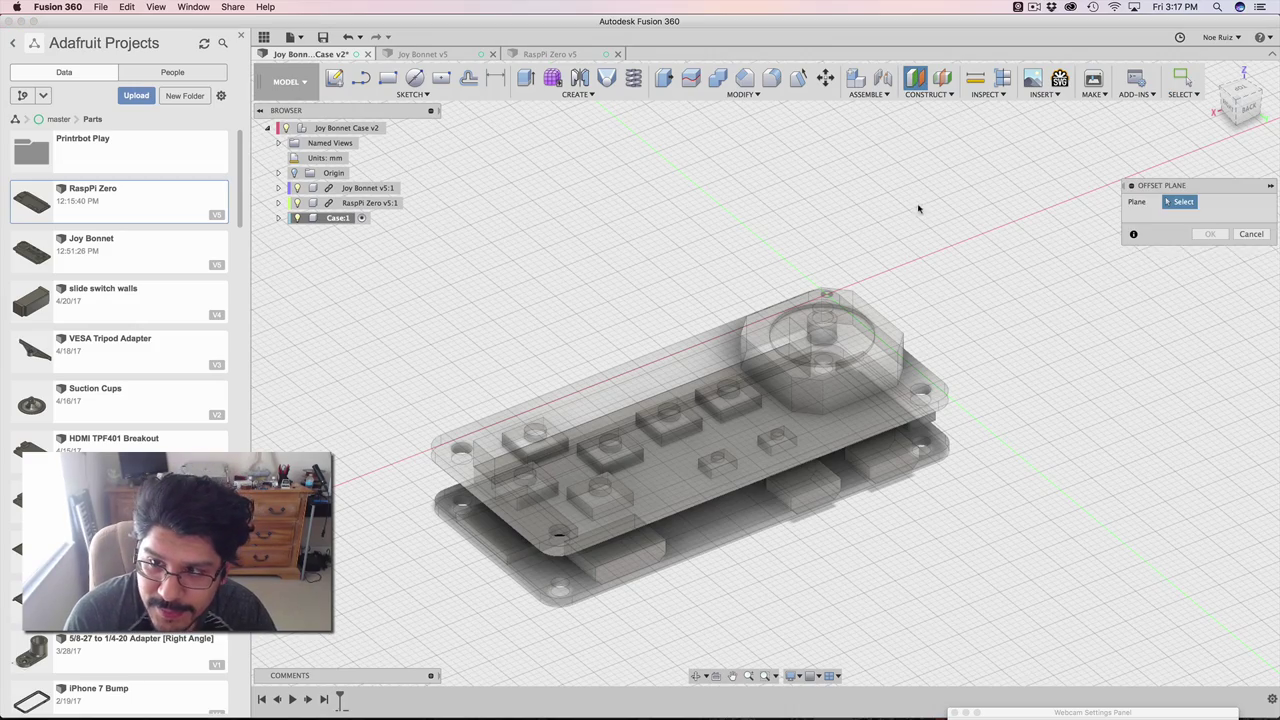
pyautogui.scroll(5, 668, 405)
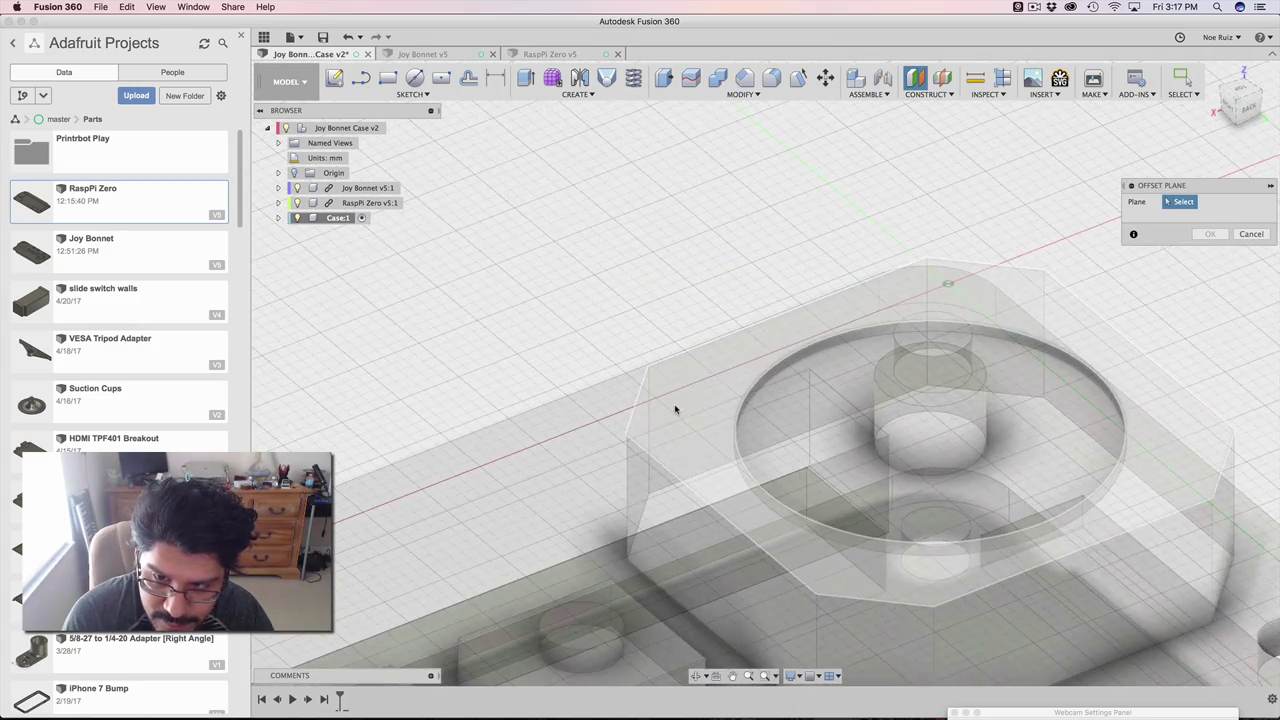
pyautogui.scroll(-3, 670, 403)
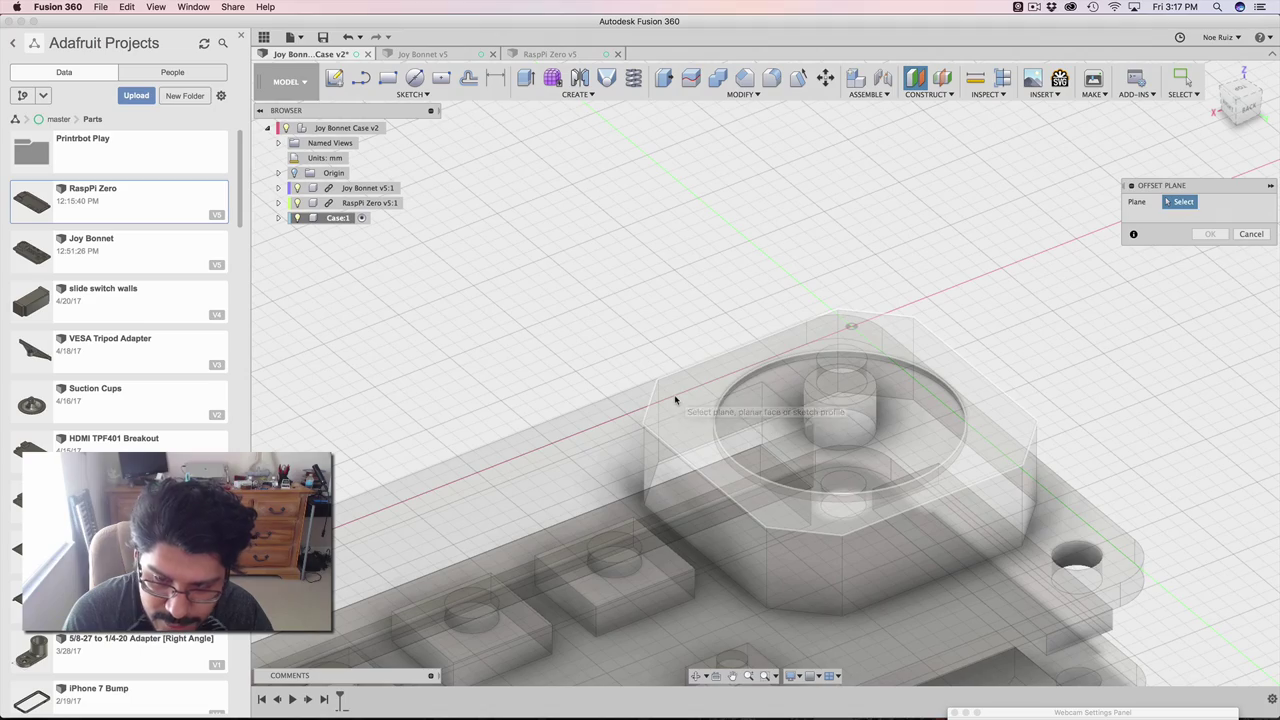
pyautogui.click(675, 400)
pyautogui.scroll(-4, 675, 400)
pyautogui.keyDown('shift'); pyautogui.moveTo(549, 354); pyautogui.dragTo(630, 267, button='middle'); pyautogui.keyUp('shift')
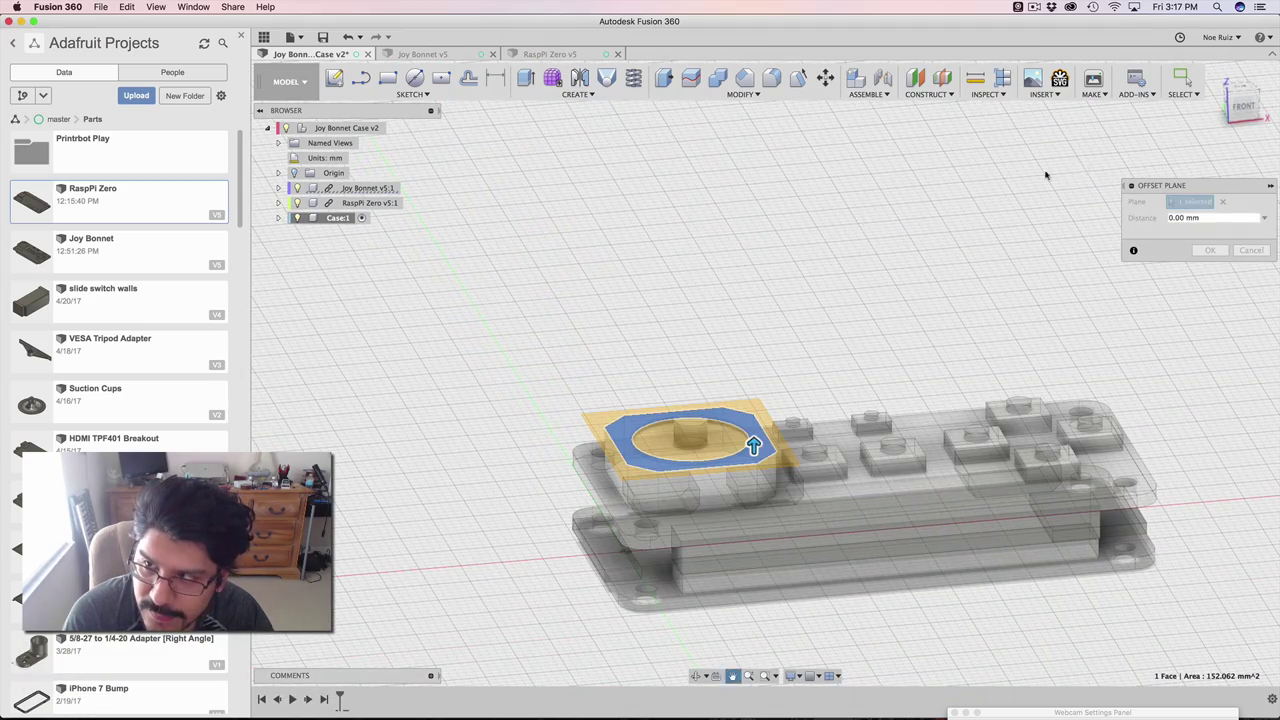
pyautogui.click(1241, 108)
pyautogui.click(1222, 117)
pyautogui.keyDown('shift'); pyautogui.moveTo(731, 357); pyautogui.dragTo(968, 348, button='middle'); pyautogui.keyUp('shift')
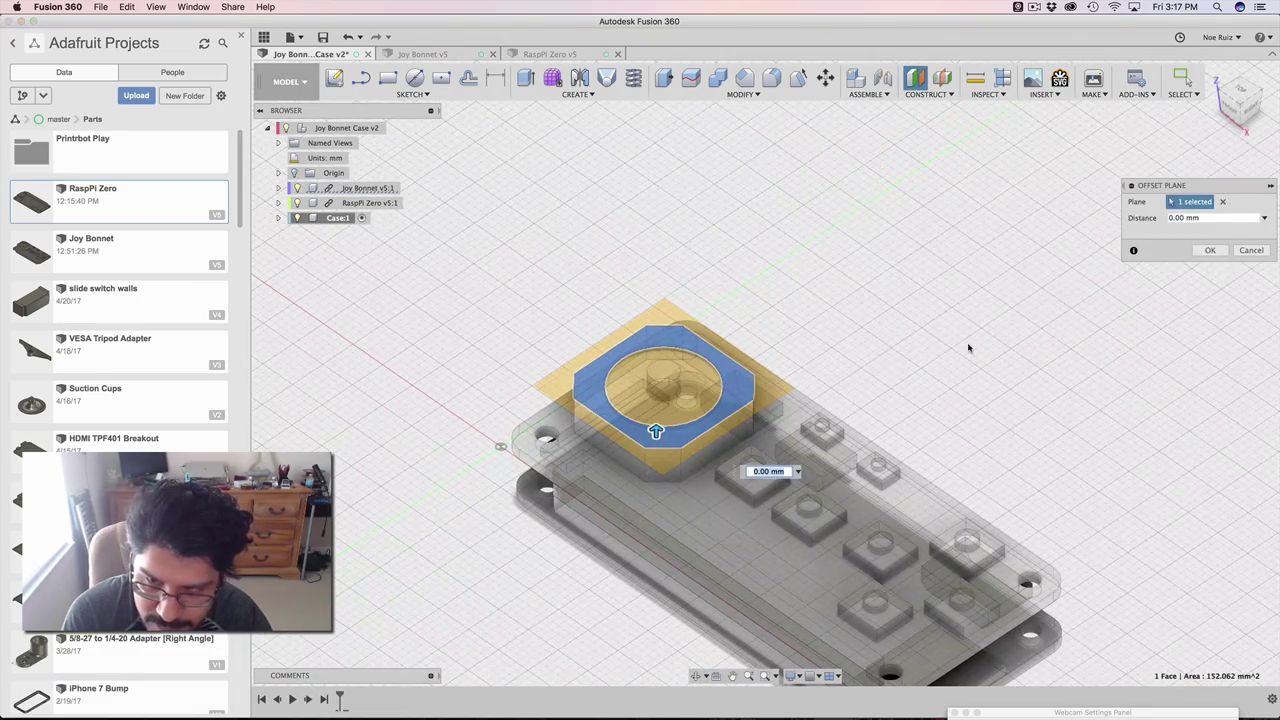
pyautogui.click(1210, 250)
# Step: Start a new sketch in the Case component on the construction plane at the top of the joystick housing
pyautogui.keyDown('shift'); pyautogui.moveTo(943, 271); pyautogui.dragTo(868, 258, button='middle'); pyautogui.keyUp('shift')
pyautogui.scroll(4, 740, 330)
pyautogui.scroll(-4, 718, 291)
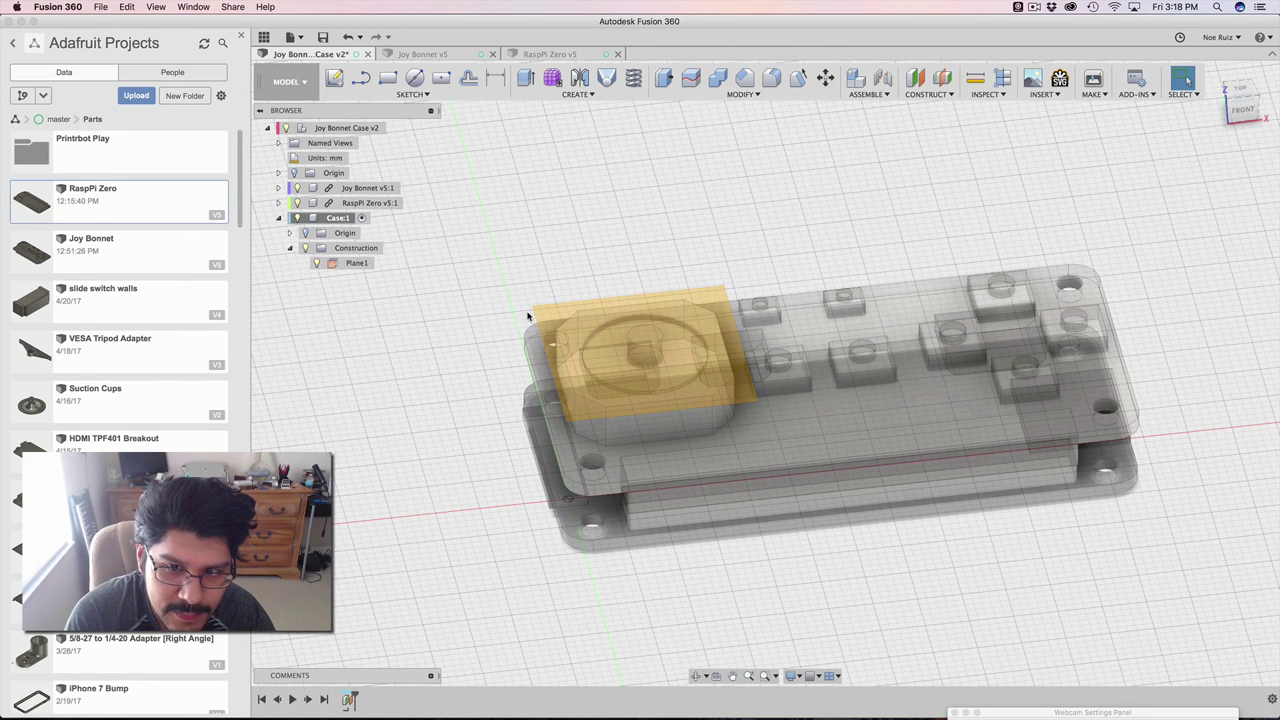
pyautogui.click(334, 78)
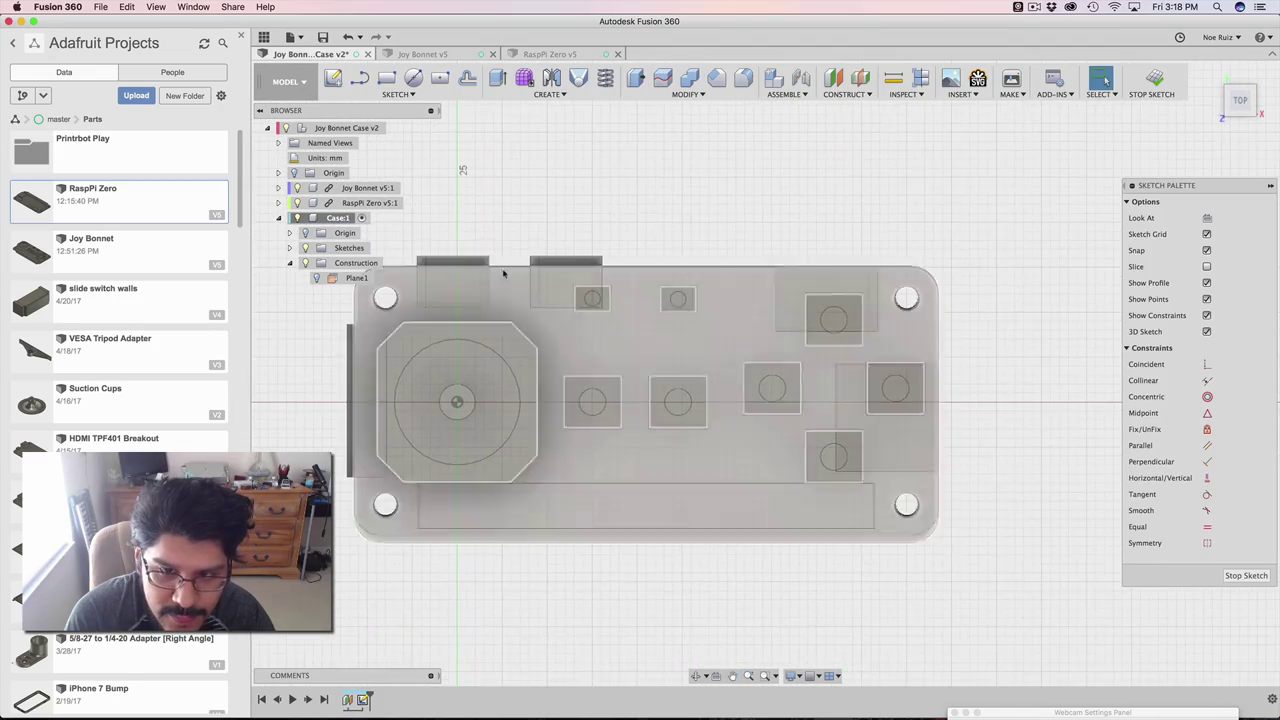
# Step: Project the Joy Bonnet board's front long edge and the short edge beside the joystick into the sketch
pyautogui.moveTo(666, 258)
pyautogui.keyDown('shift'); pyautogui.mouseDown(button='middle')
pyautogui.moveTo(657, 217)
pyautogui.moveTo(709, 166)
pyautogui.mouseUp(button='middle'); pyautogui.keyUp('shift')
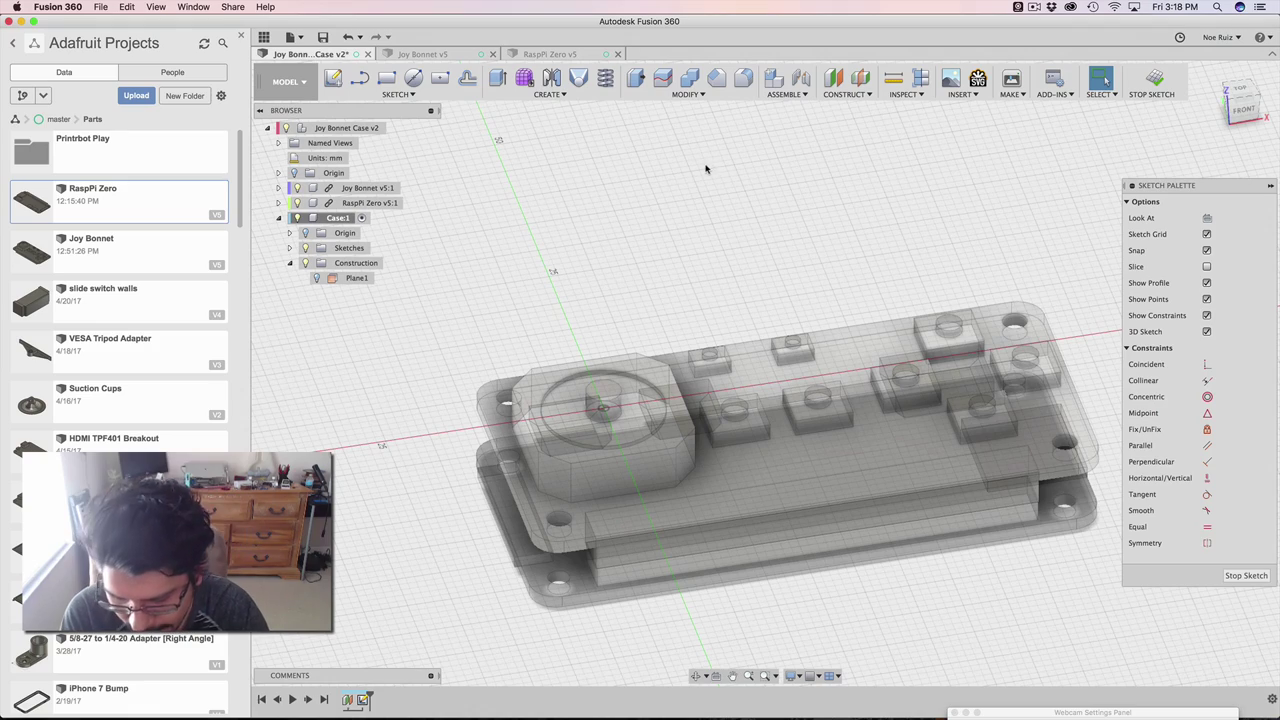
pyautogui.press('p')
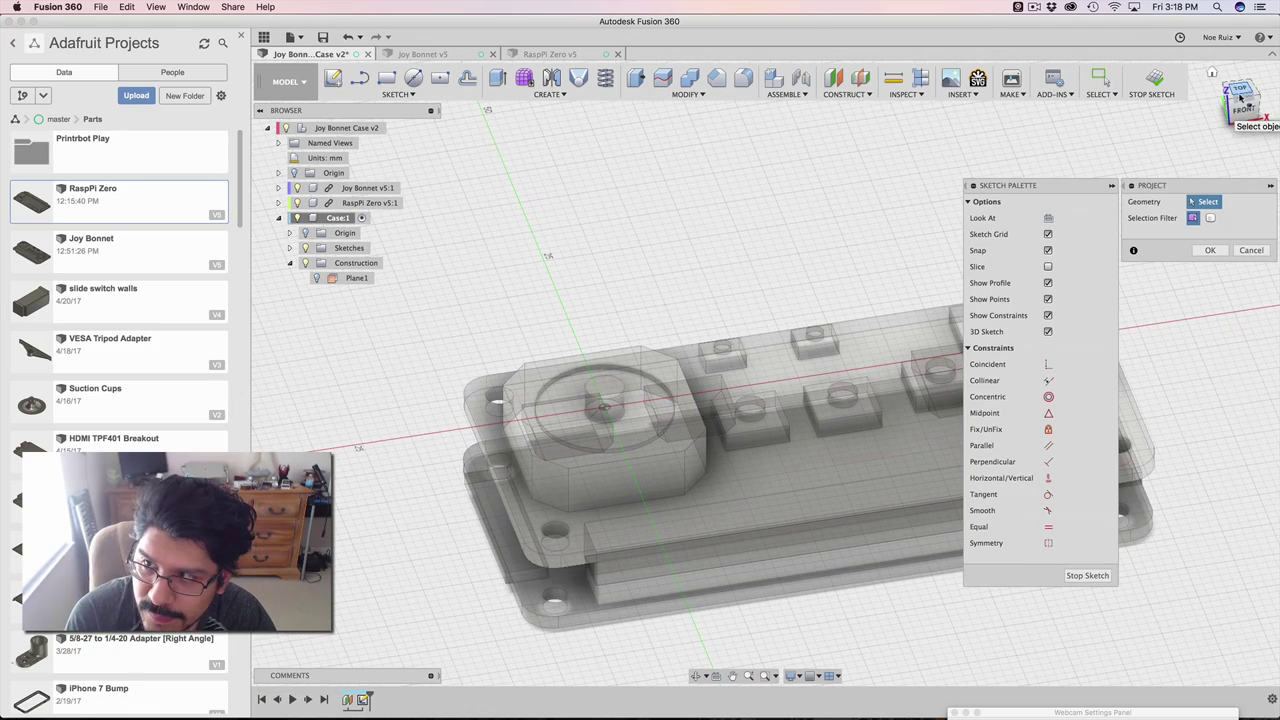
pyautogui.click(1240, 93)
pyautogui.scroll(3, 527, 620)
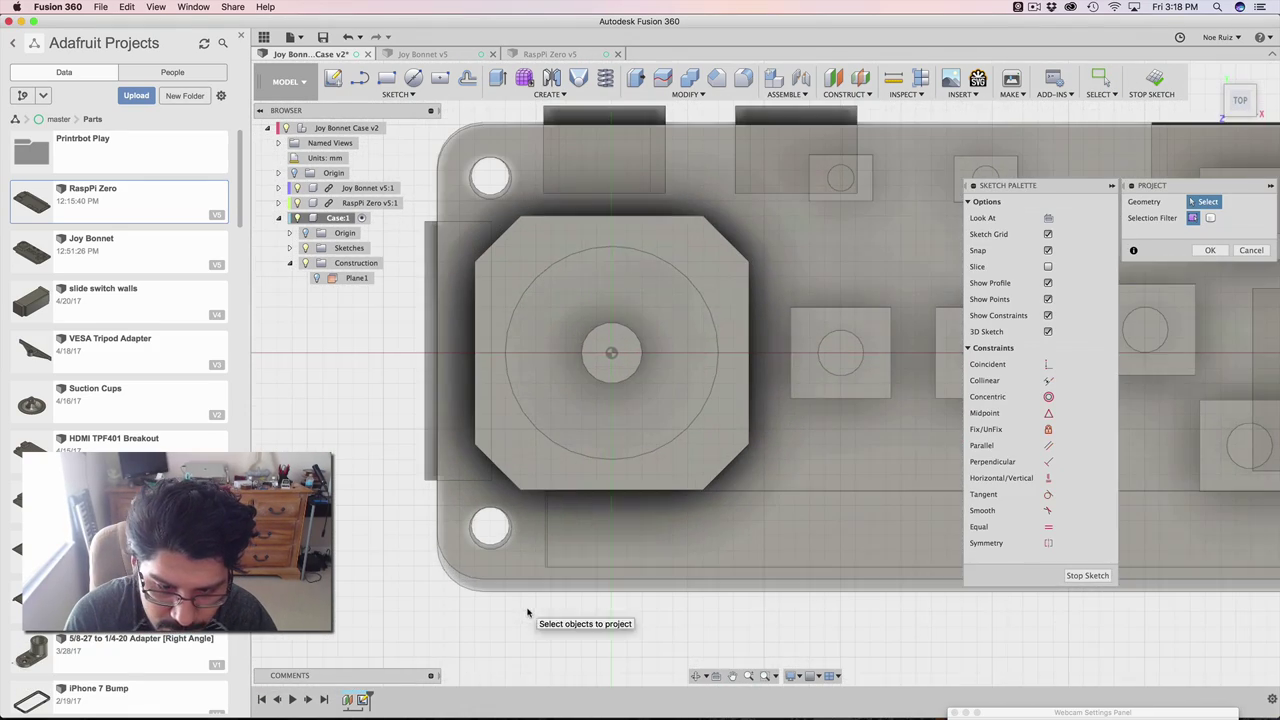
pyautogui.keyDown('shift'); pyautogui.moveTo(523, 603); pyautogui.dragTo(557, 611, button='middle'); pyautogui.keyUp('shift')
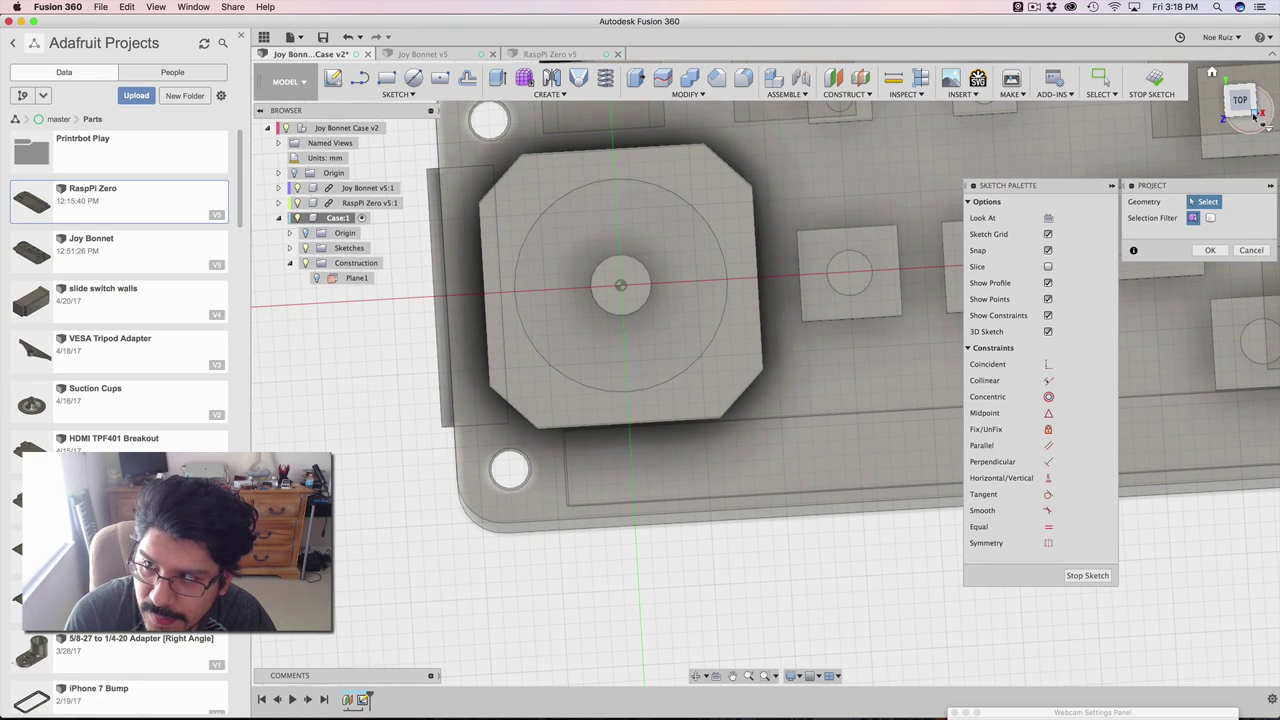
pyautogui.scroll(3, 660, 458)
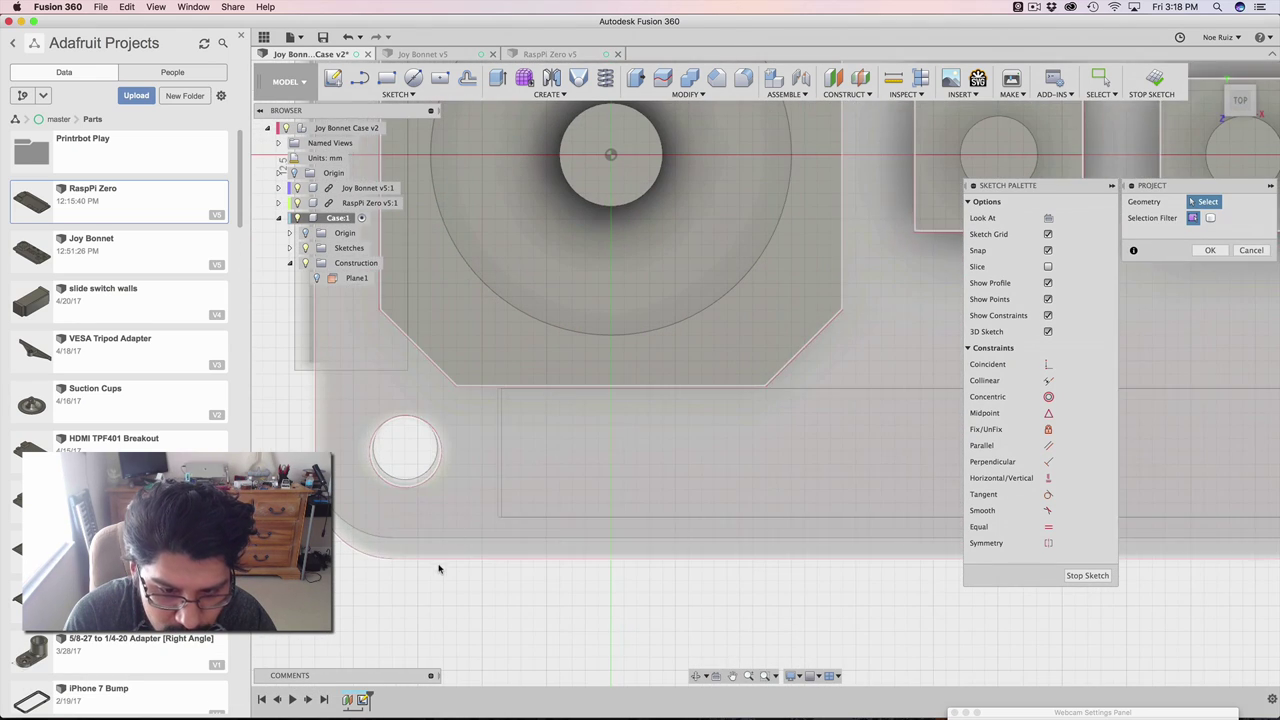
pyautogui.scroll(-3, 410, 550)
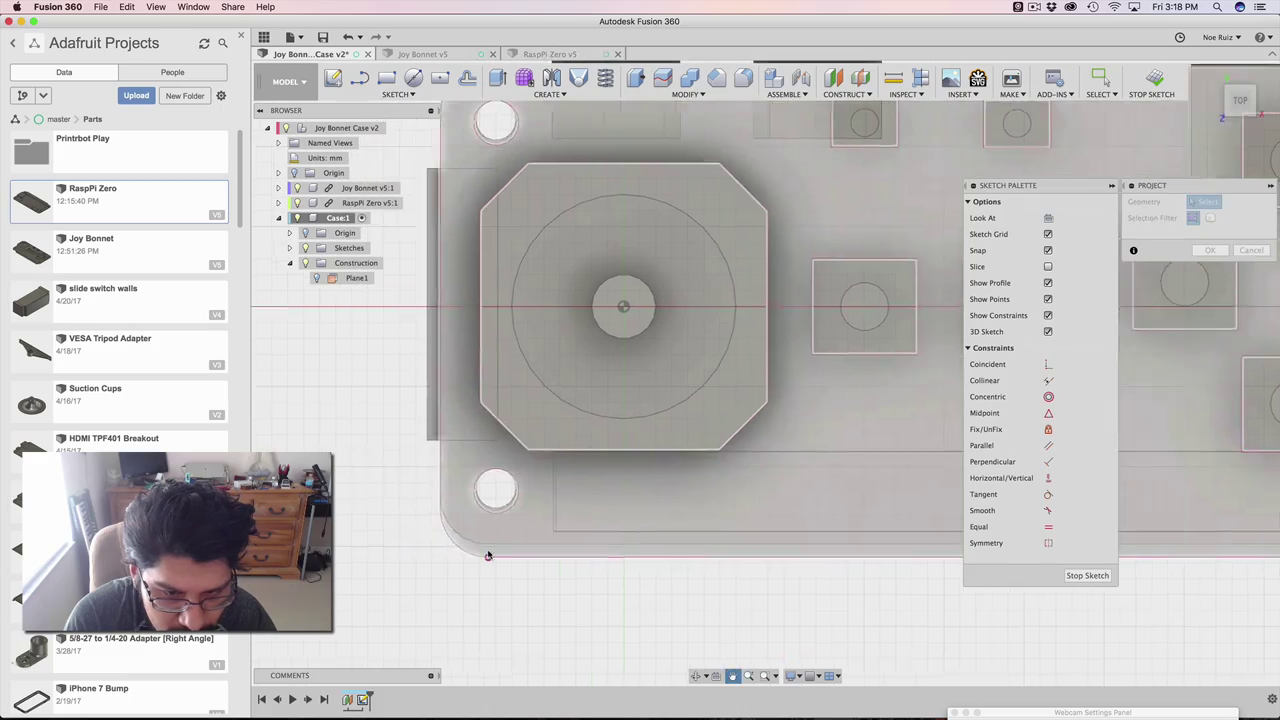
pyautogui.keyDown('shift'); pyautogui.moveTo(488, 556); pyautogui.dragTo(446, 542, button='middle'); pyautogui.keyUp('shift')
pyautogui.scroll(2, 497, 567)
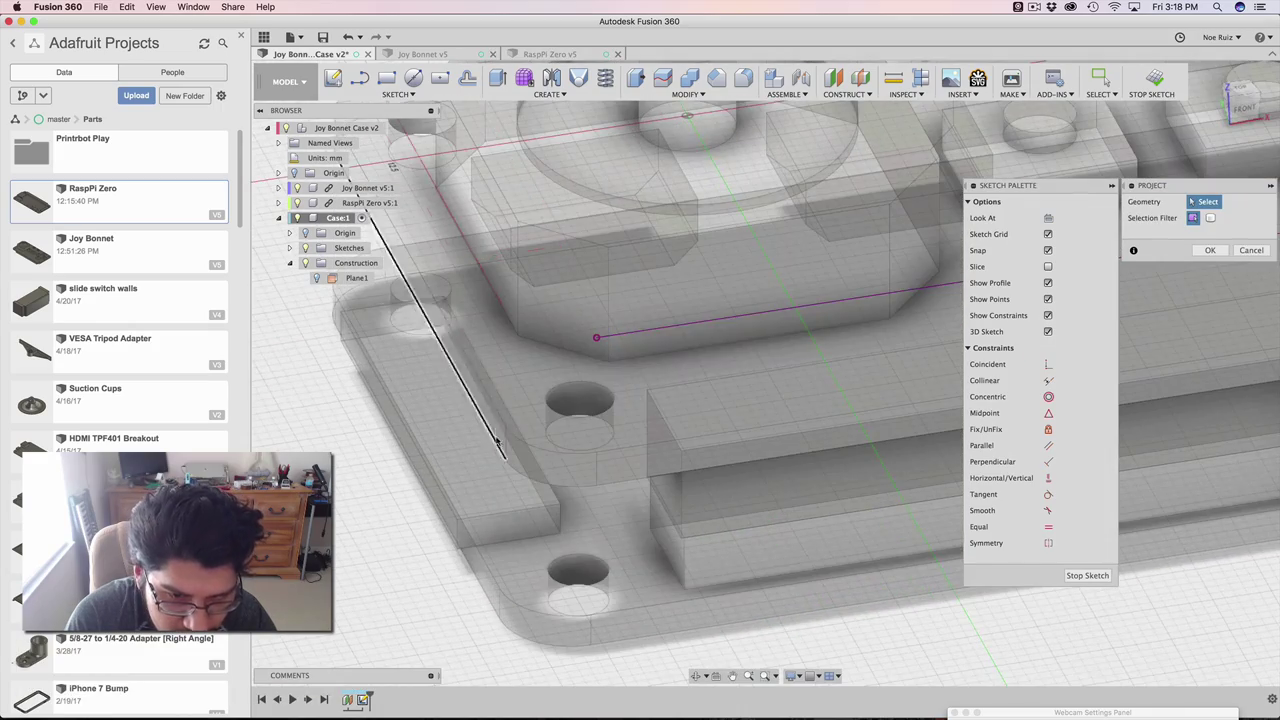
pyautogui.scroll(-5, 500, 418)
pyautogui.moveTo(500, 418)
pyautogui.keyDown('shift'); pyautogui.mouseDown(button='middle')
pyautogui.moveTo(530, 462)
pyautogui.moveTo(540, 451)
pyautogui.mouseUp(button='middle'); pyautogui.keyUp('shift')
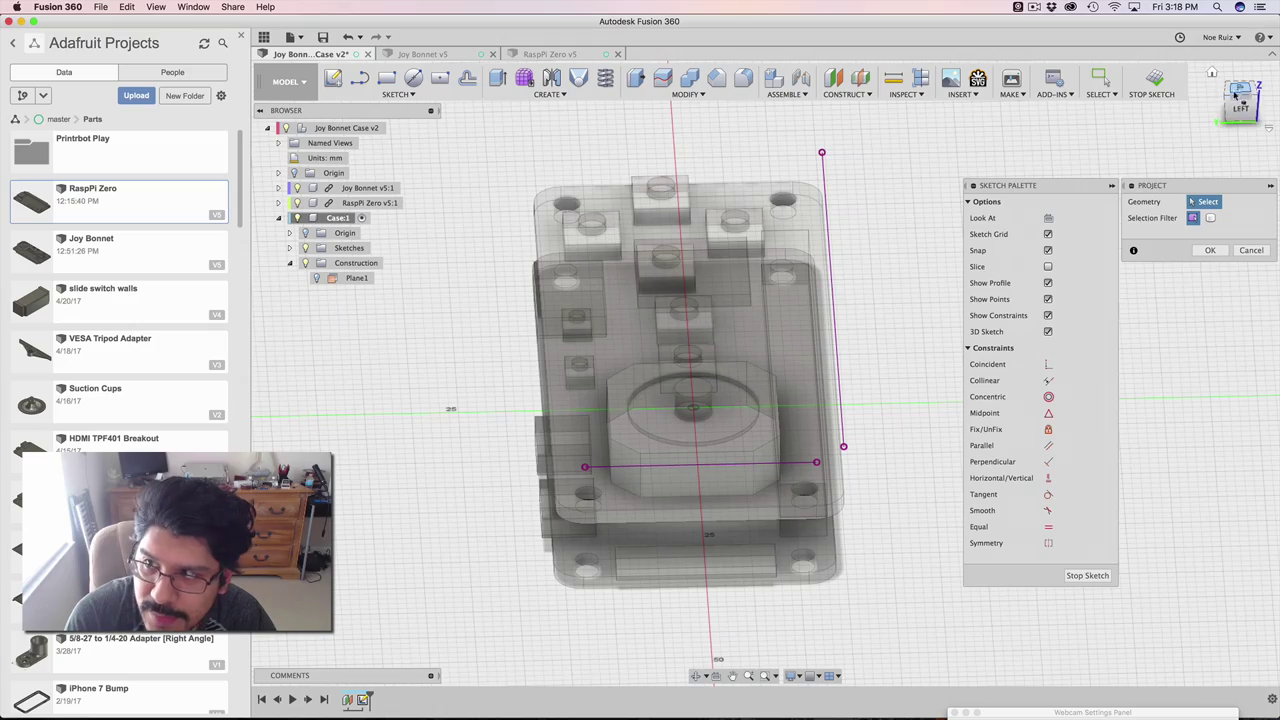
# Step: Project the Joy Bonnet board's rear long edge and the short edge at the button end, and finish the Project command
pyautogui.scroll(2, 466, 371)
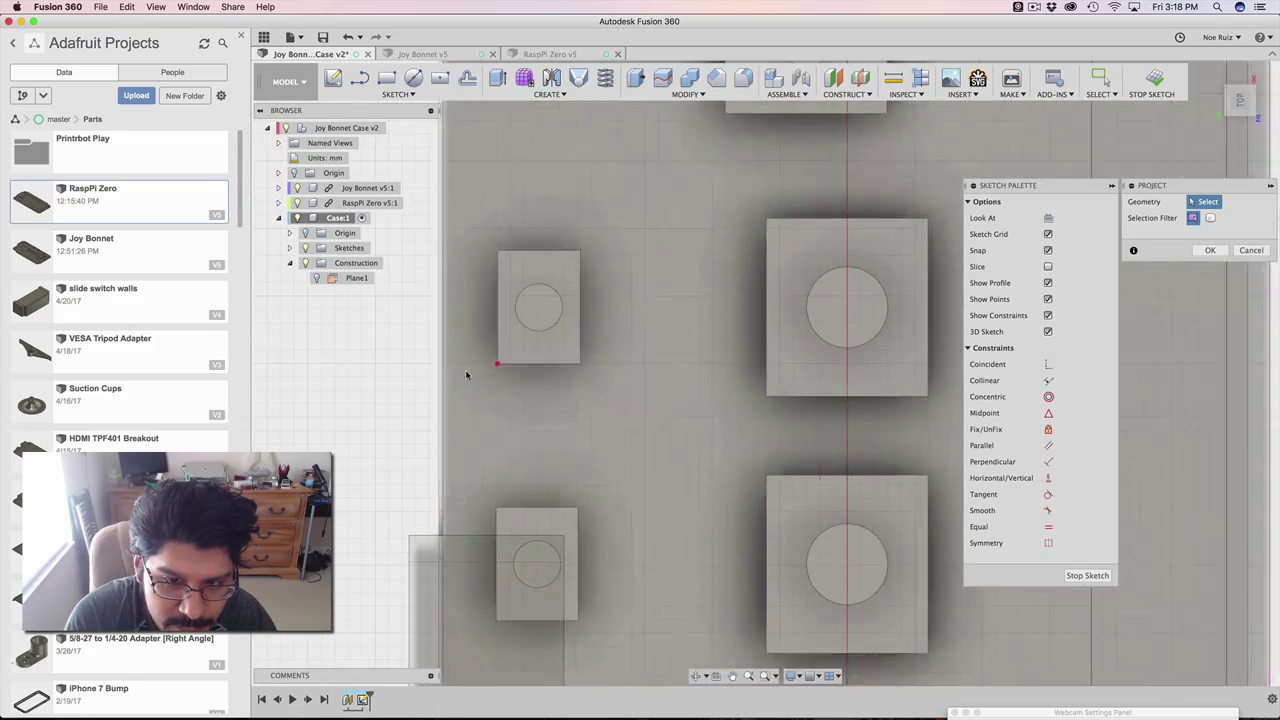
pyautogui.scroll(-4, 462, 368)
pyautogui.moveTo(457, 363)
pyautogui.keyDown('shift'); pyautogui.mouseDown(button='middle')
pyautogui.moveTo(457, 332)
pyautogui.moveTo(457, 389)
pyautogui.moveTo(512, 437)
pyautogui.mouseUp(button='middle'); pyautogui.keyUp('shift')
pyautogui.scroll(-3, 434, 377)
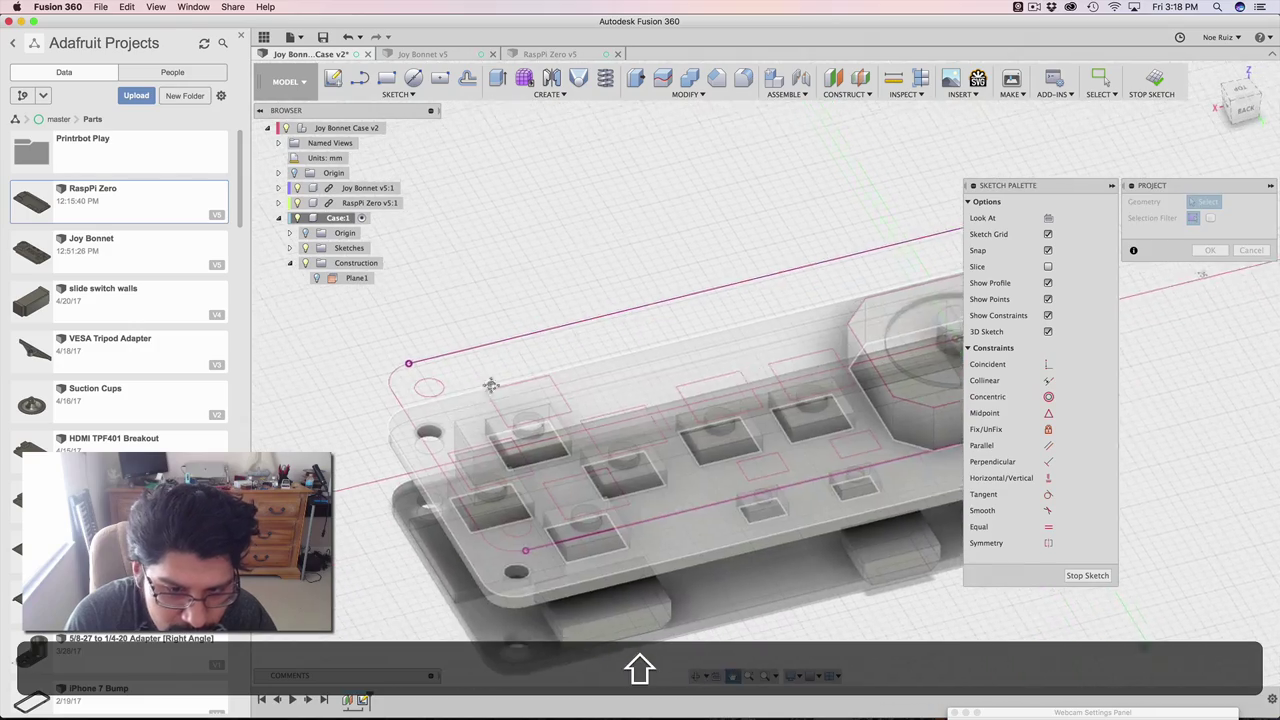
pyautogui.keyDown('shift'); pyautogui.moveTo(491, 385); pyautogui.dragTo(463, 432, button='middle'); pyautogui.keyUp('shift')
pyautogui.scroll(-2, 485, 357)
pyautogui.keyDown('shift'); pyautogui.moveTo(485, 357); pyautogui.dragTo(714, 218, button='middle'); pyautogui.keyUp('shift')
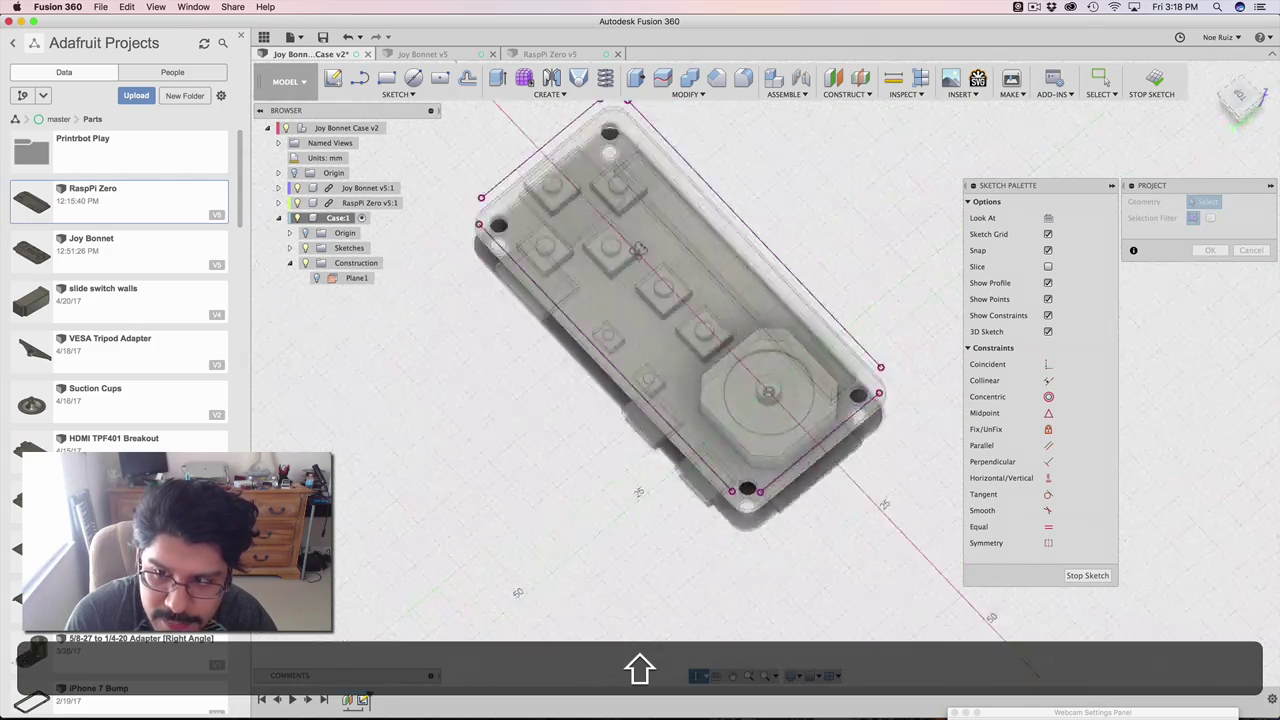
pyautogui.keyDown('shift'); pyautogui.moveTo(485, 252); pyautogui.dragTo(520, 245, button='middle'); pyautogui.keyUp('shift')
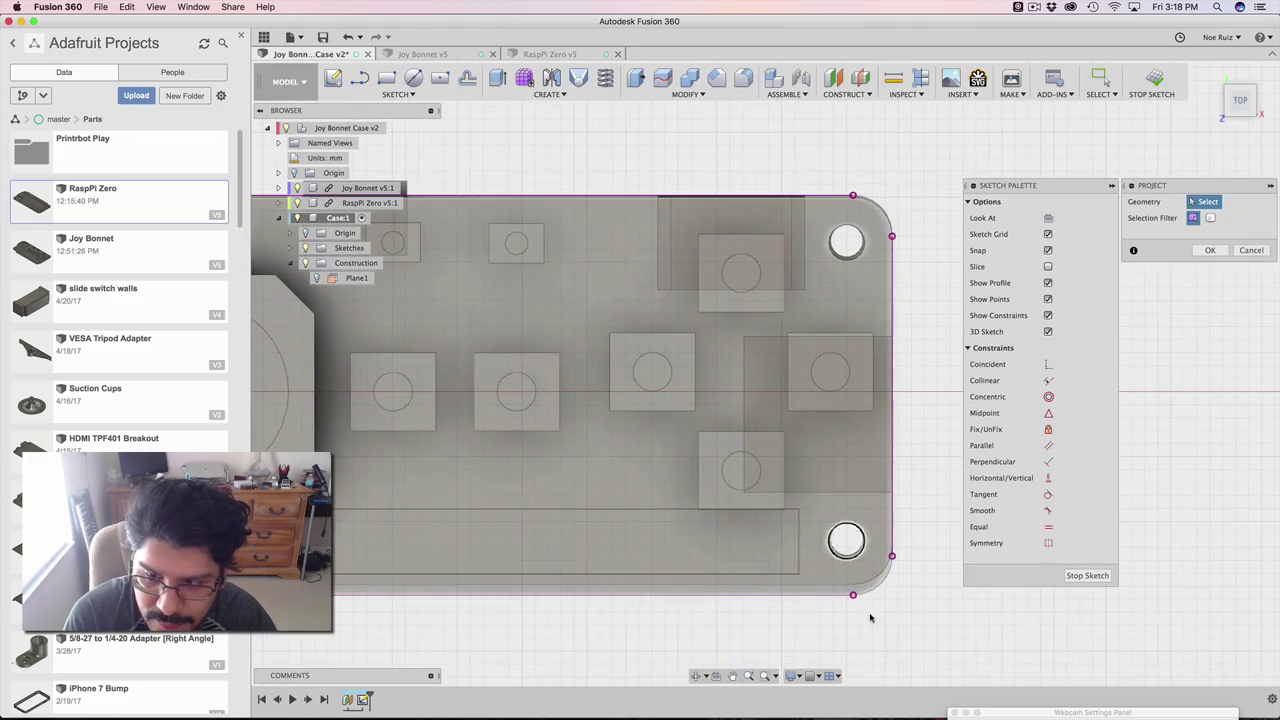
pyautogui.moveTo(433, 591)
pyautogui.keyDown('shift'); pyautogui.mouseDown(button='middle')
pyautogui.moveTo(453, 517)
pyautogui.moveTo(443, 583)
pyautogui.mouseUp(button='middle'); pyautogui.keyUp('shift')
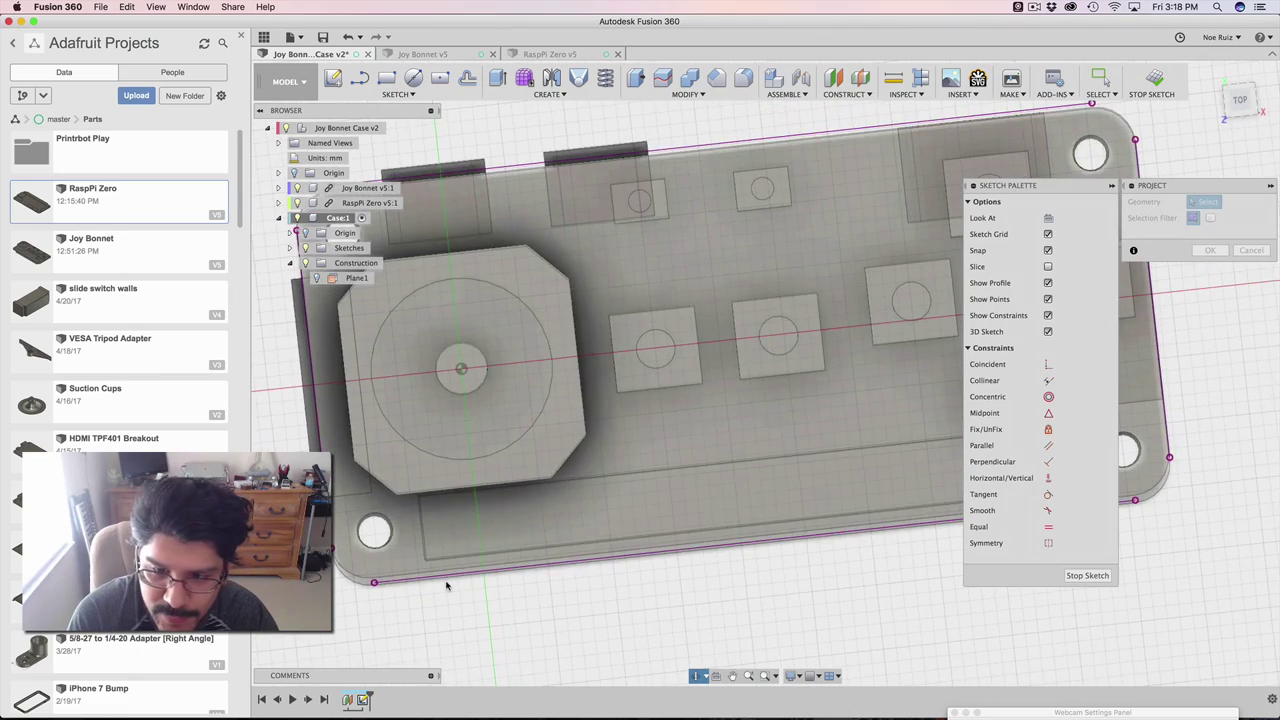
pyautogui.click(1246, 100)
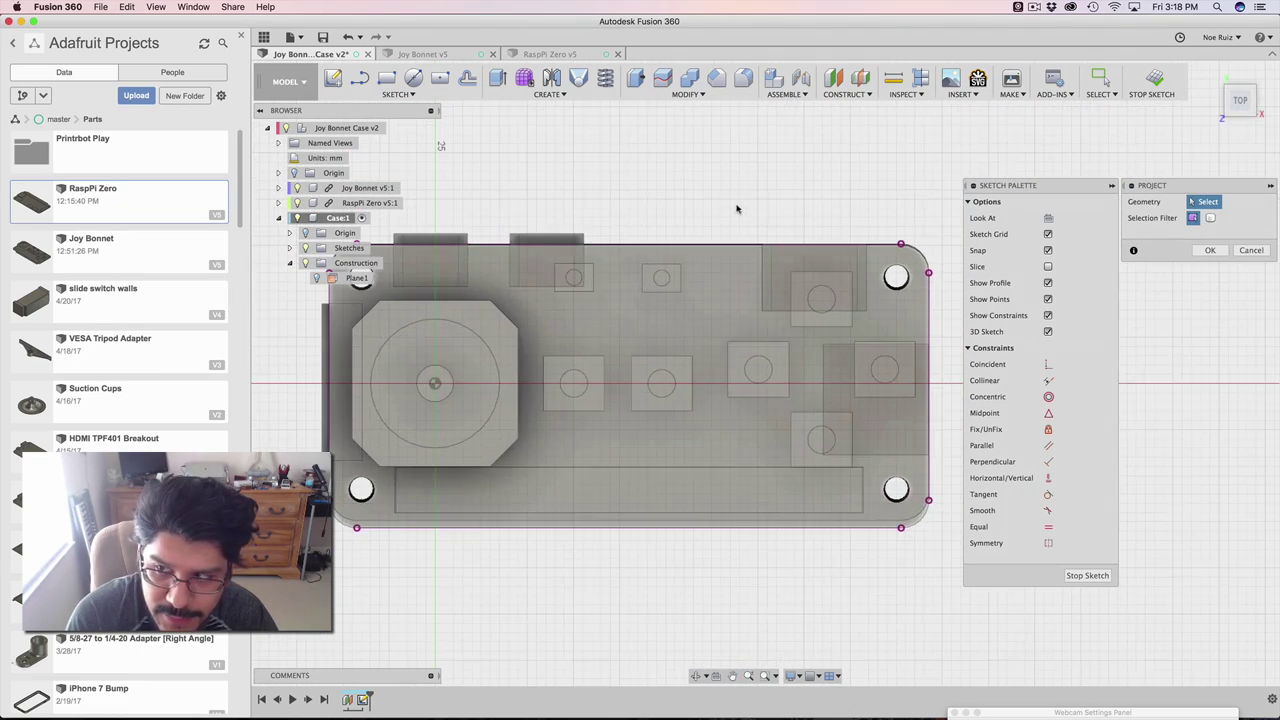
pyautogui.press('Escape')
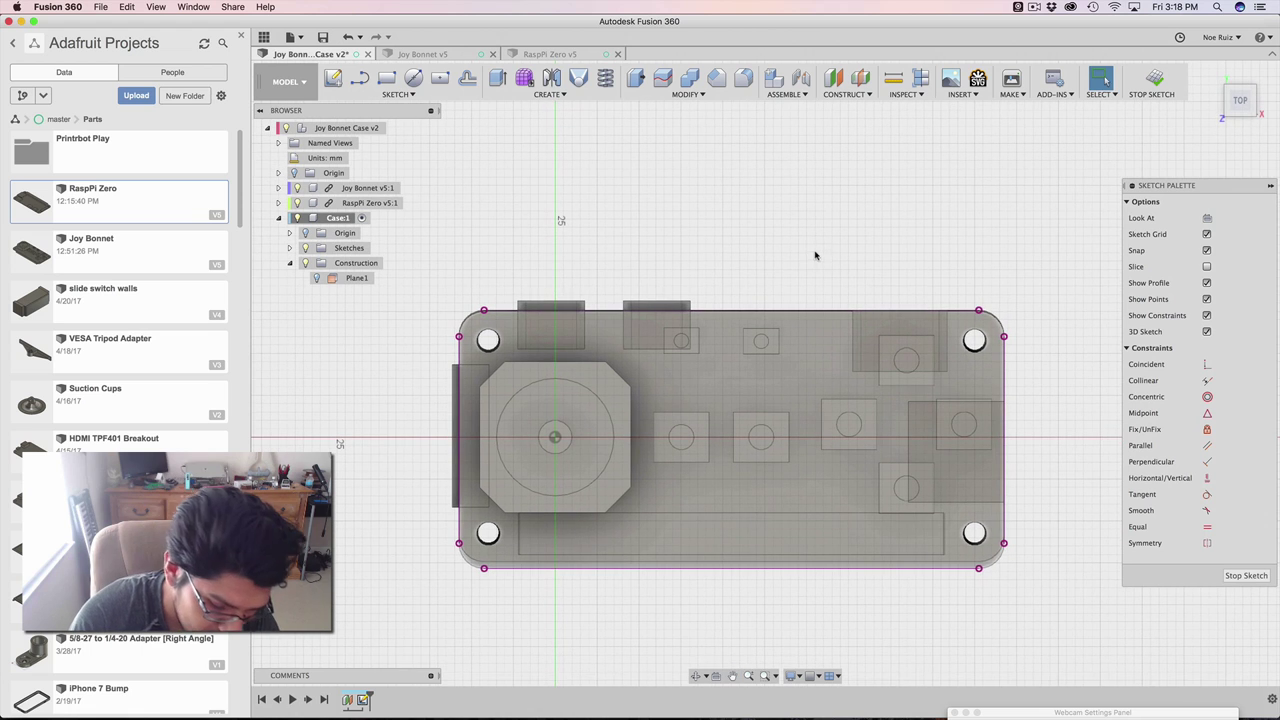
# Step: Sketch a corner-to-corner rectangle about 82 by 44 mm surrounding the projected Joy Bonnet board outline
pyautogui.press('r')
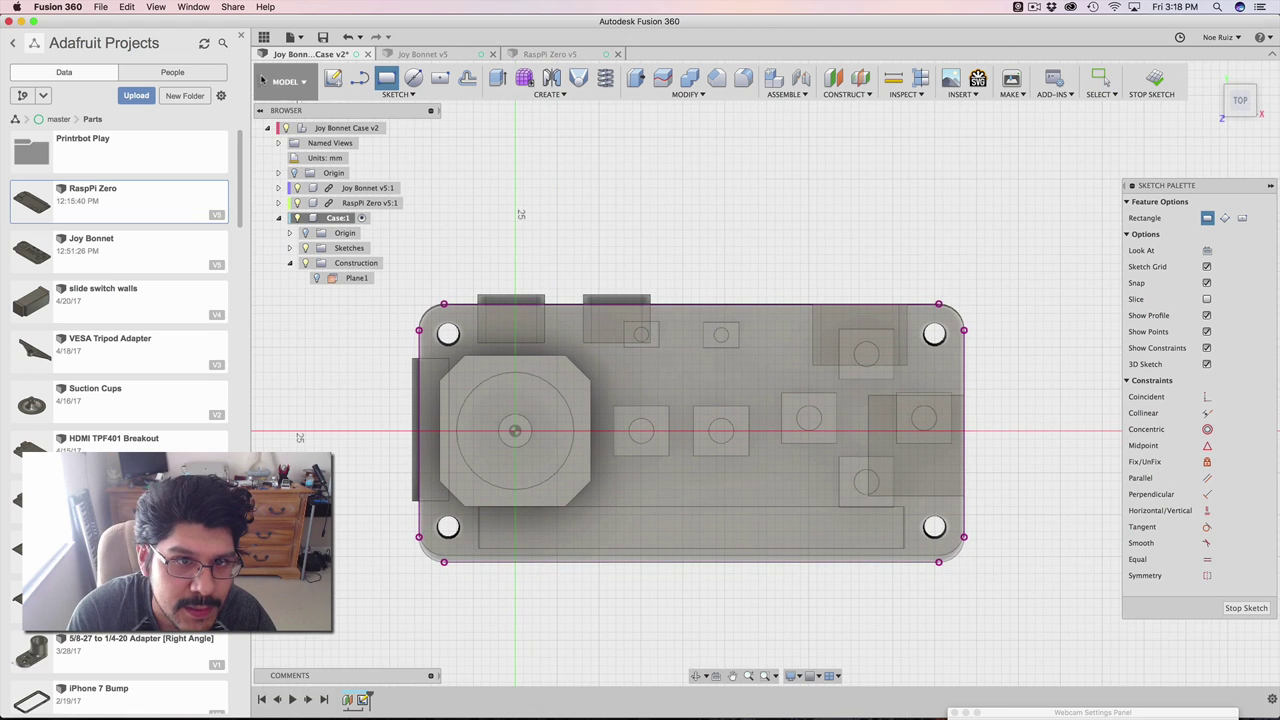
pyautogui.click(241, 37)
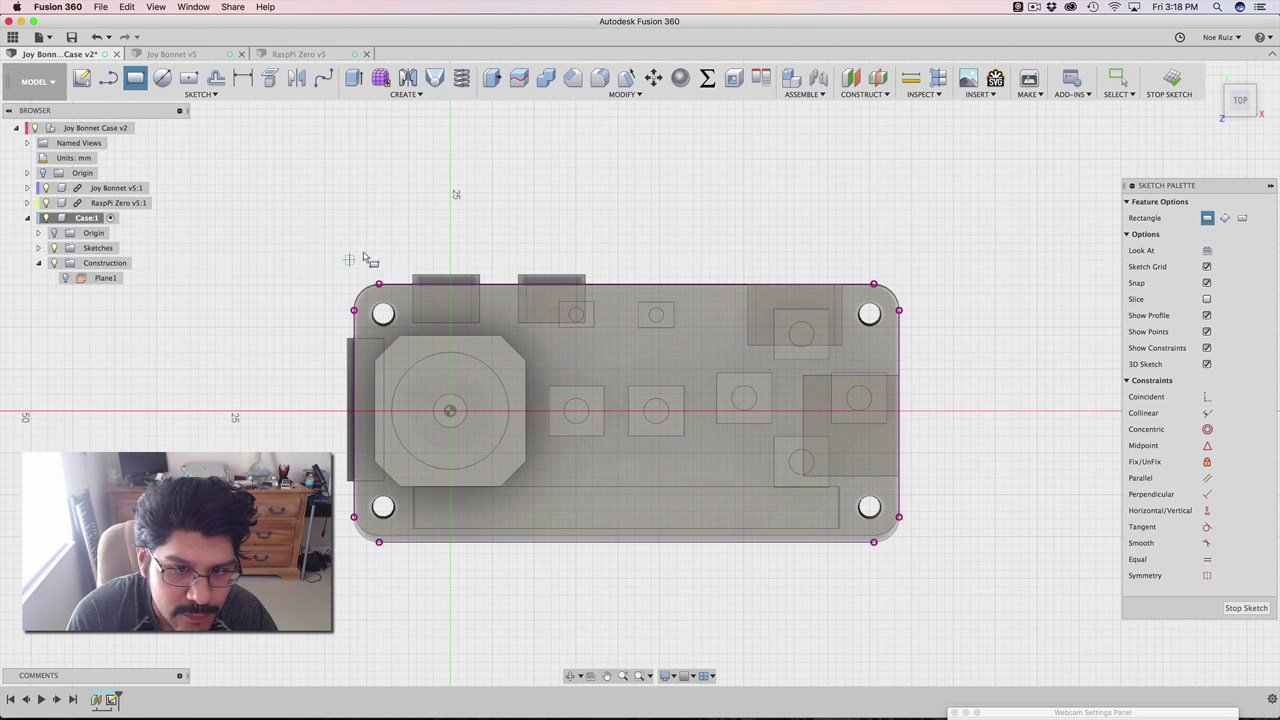
pyautogui.click(299, 244)
pyautogui.click(987, 609)
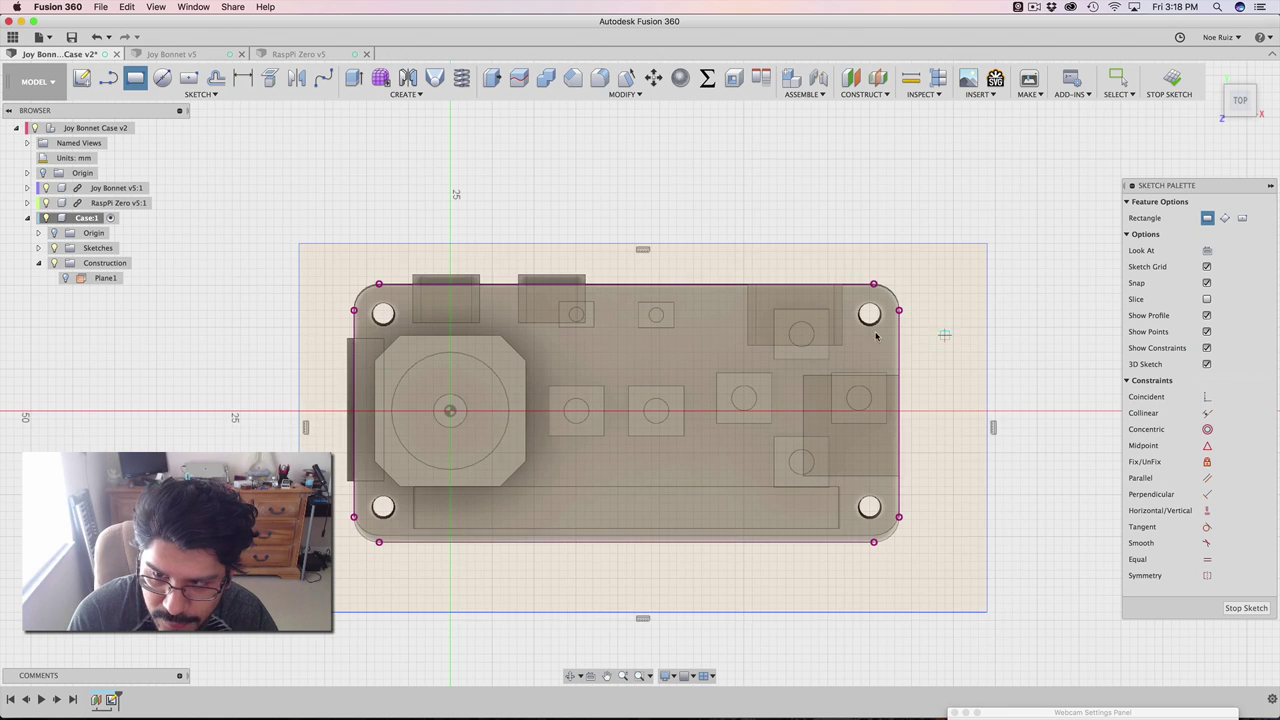
pyautogui.scroll(5, 801, 403)
pyautogui.scroll(-7, 803, 157)
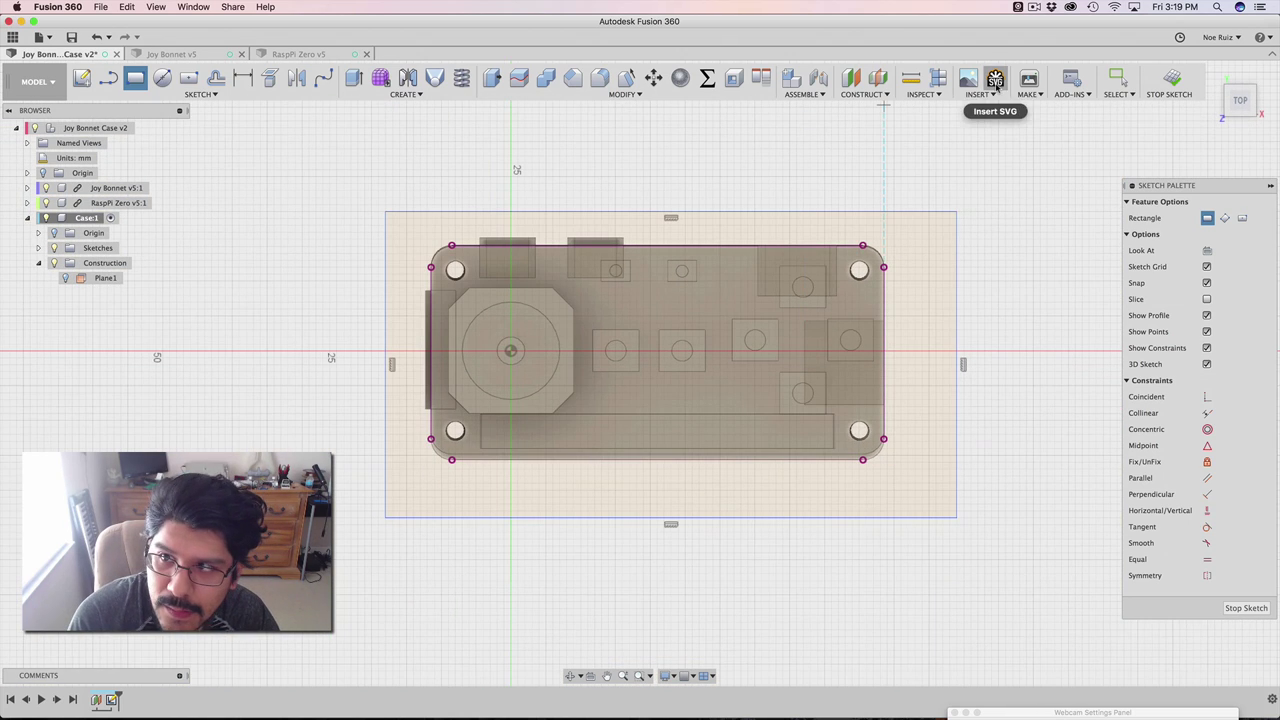
# Step: Copy the name of the margin user parameter and set its expression to 2 mm
pyautogui.click(707, 77)
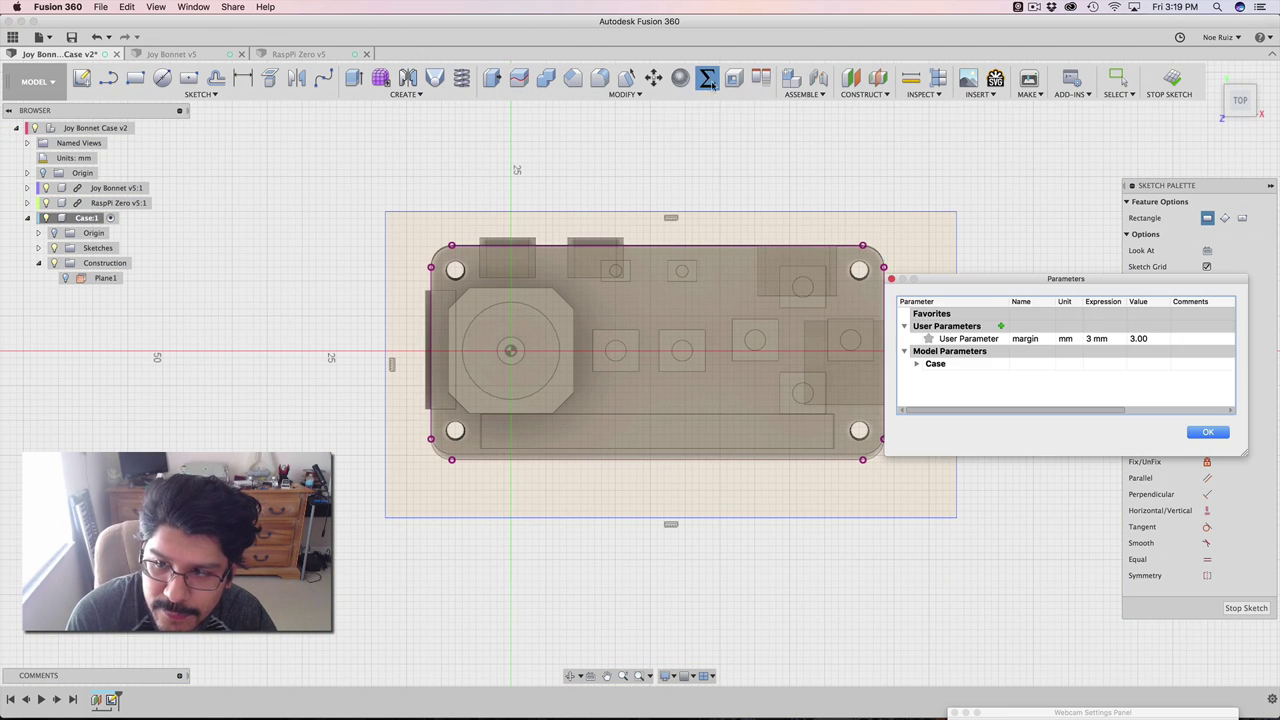
pyautogui.doubleClick(1022, 338)
pyautogui.press('super+c')
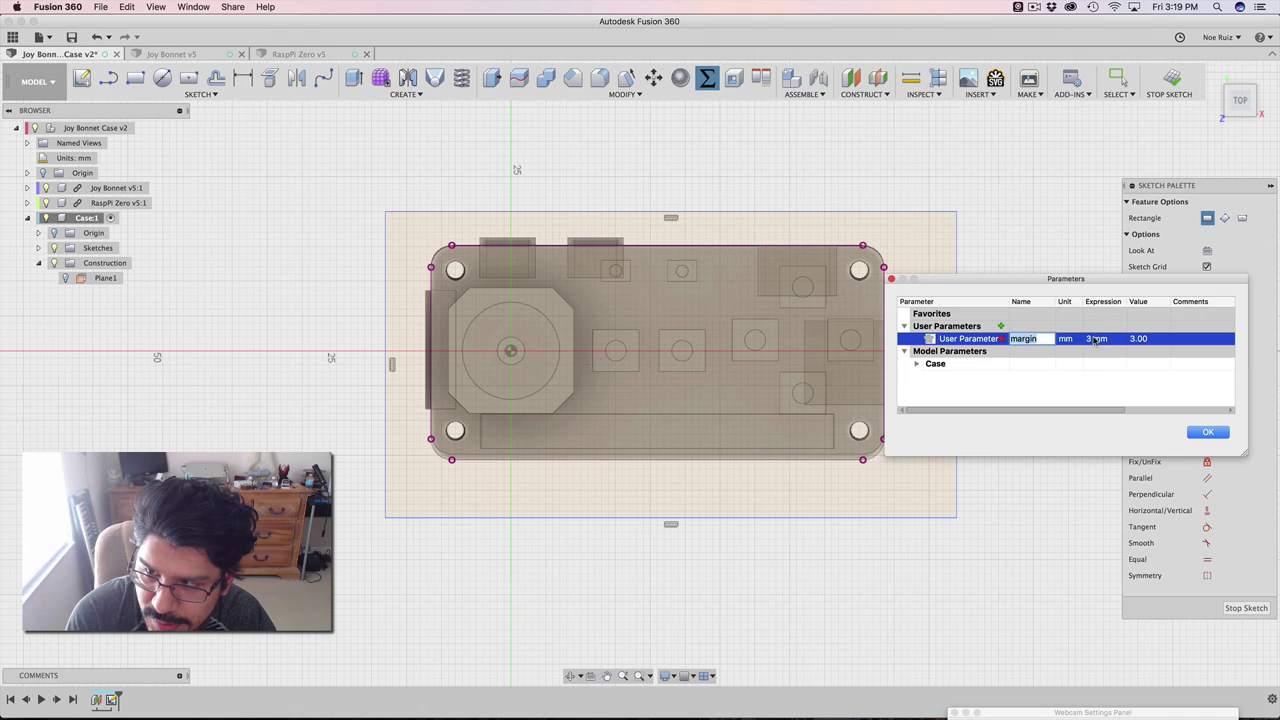
pyautogui.press('Left')
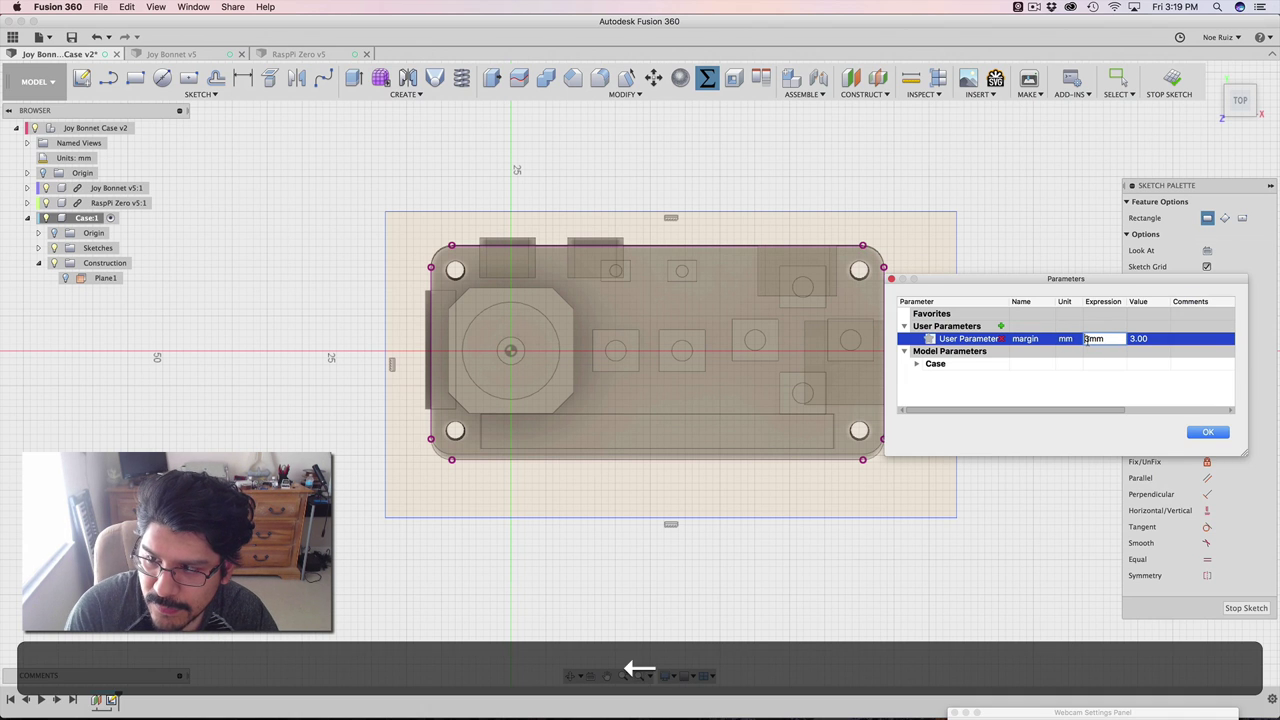
pyautogui.write('2')
pyautogui.press('Return')
pyautogui.click(1208, 432)
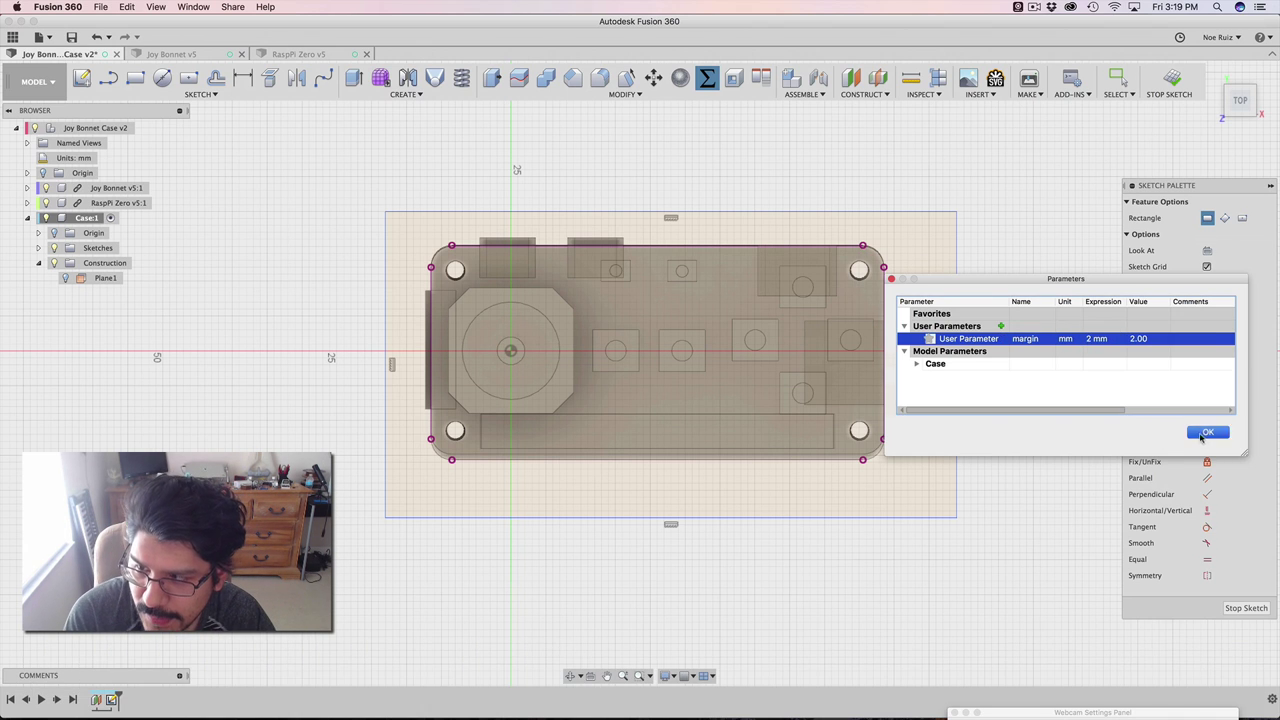
# Step: Begin dimensioning from the rectangle's rear long edge, and hide the Joy Bonnet and RaspPi Zero components
pyautogui.scroll(3, 834, 234)
pyautogui.scroll(-3, 815, 214)
pyautogui.moveTo(812, 210); pyautogui.dragTo(806, 293, button='middle')
pyautogui.scroll(3, 806, 293)
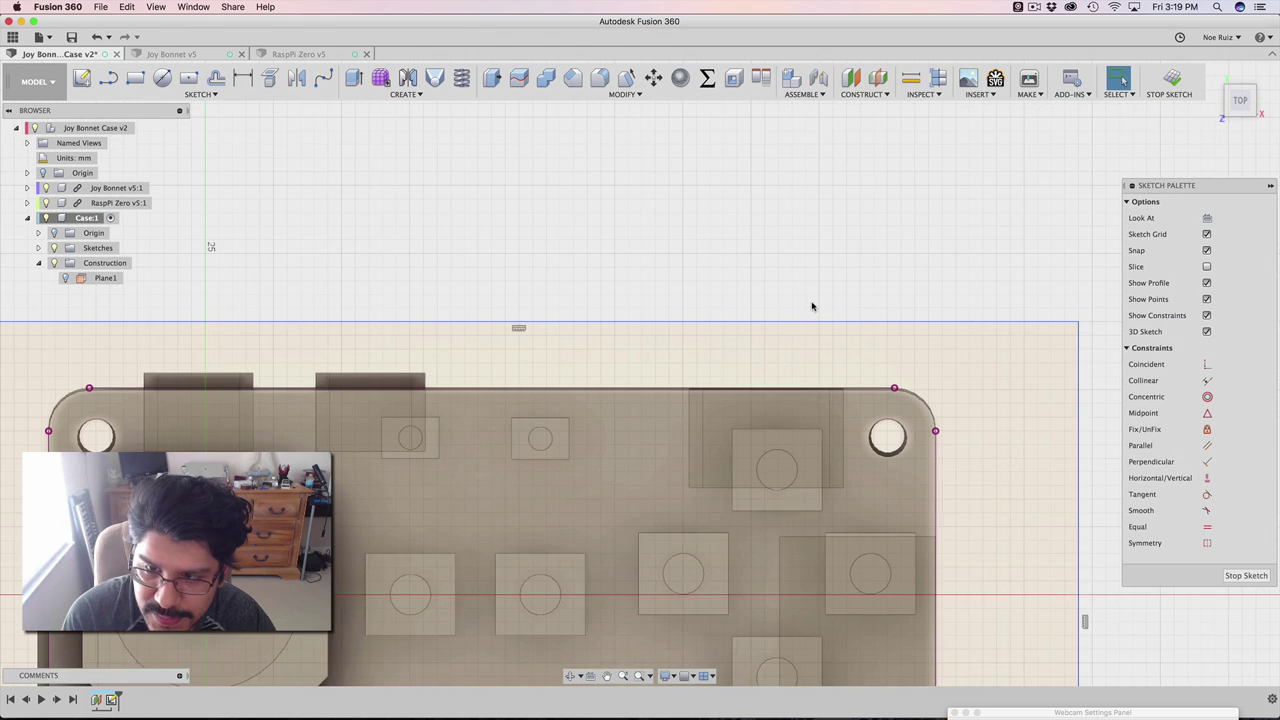
pyautogui.press('d')
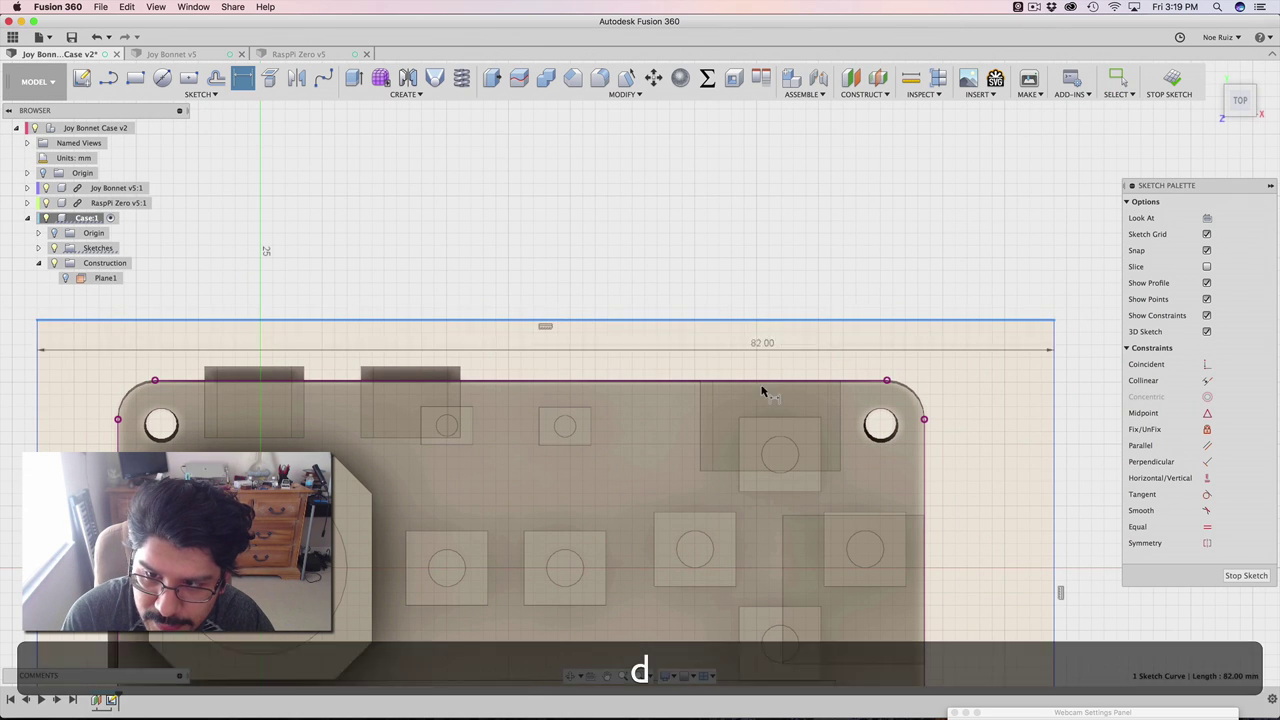
pyautogui.click(845, 380)
pyautogui.scroll(5, 856, 372)
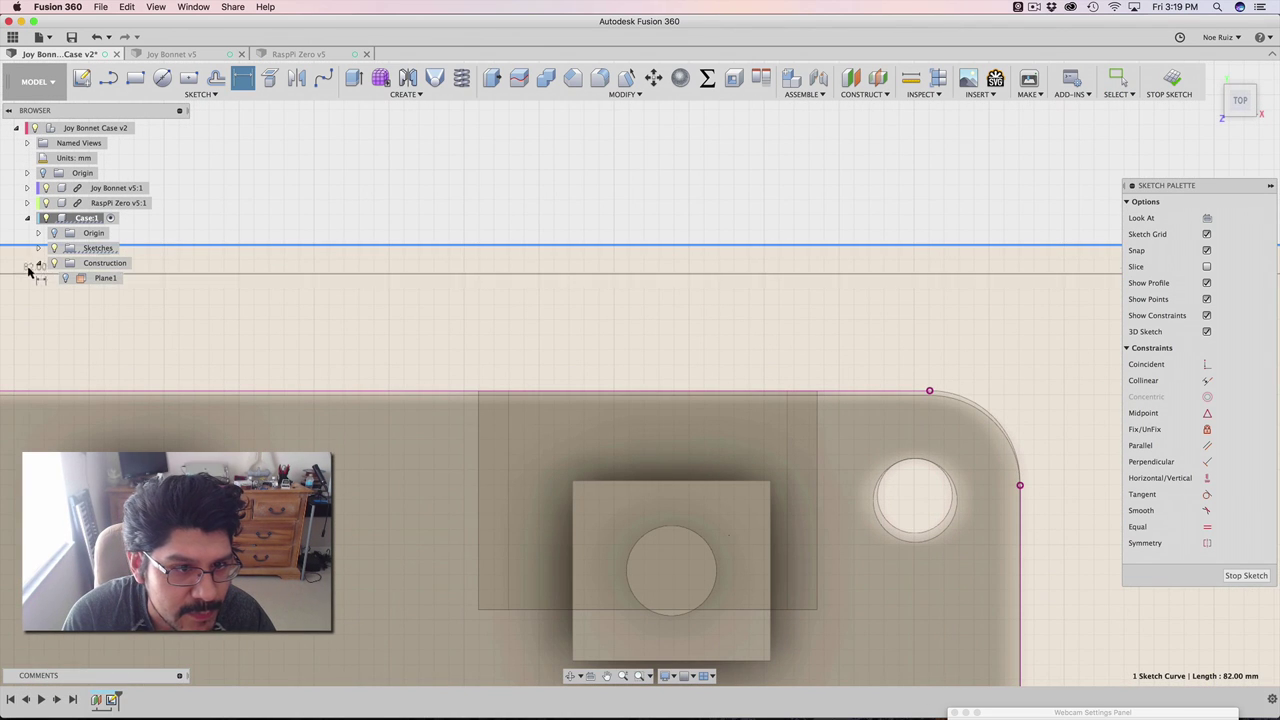
pyautogui.click(45, 202)
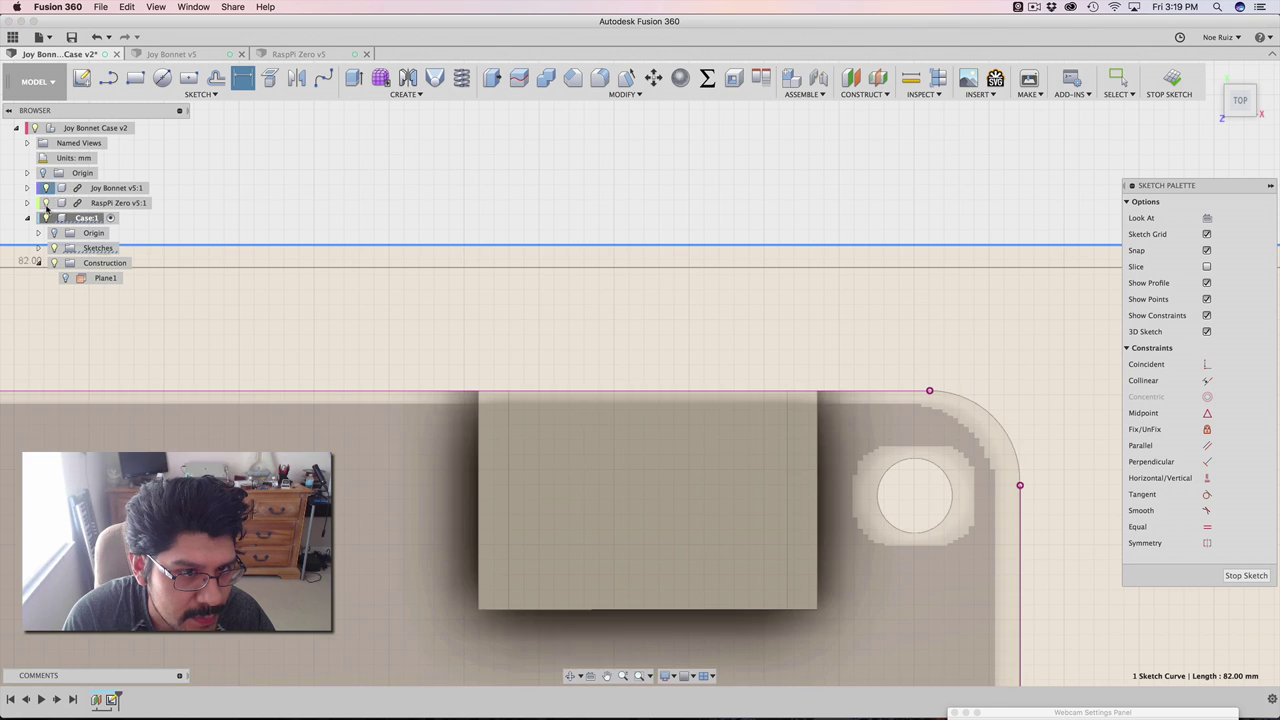
pyautogui.click(45, 187)
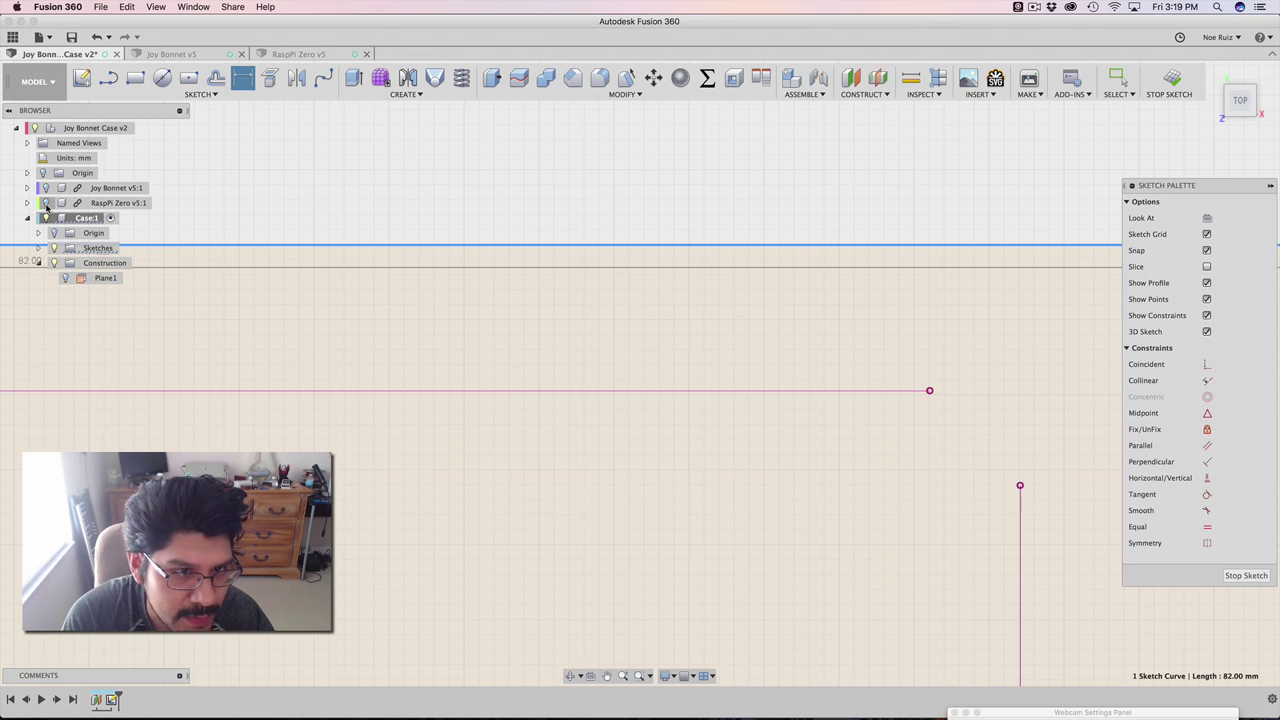
# Step: Dimension the gap between the rectangle's rear edge and the projected rear board edge with the margin parameter
pyautogui.click(869, 390)
pyautogui.scroll(2, 943, 391)
pyautogui.scroll(-4, 946, 389)
pyautogui.moveTo(950, 388); pyautogui.dragTo(619, 417, button='middle')
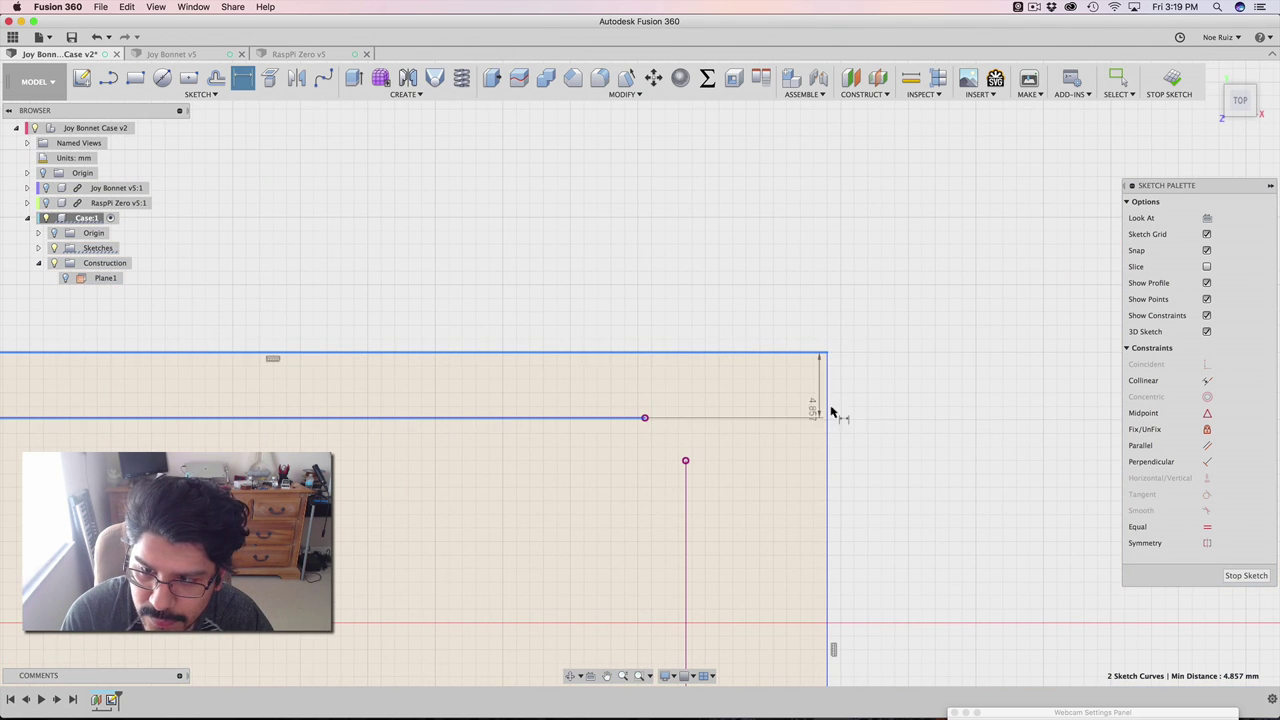
pyautogui.click(889, 414)
pyautogui.write('margin')
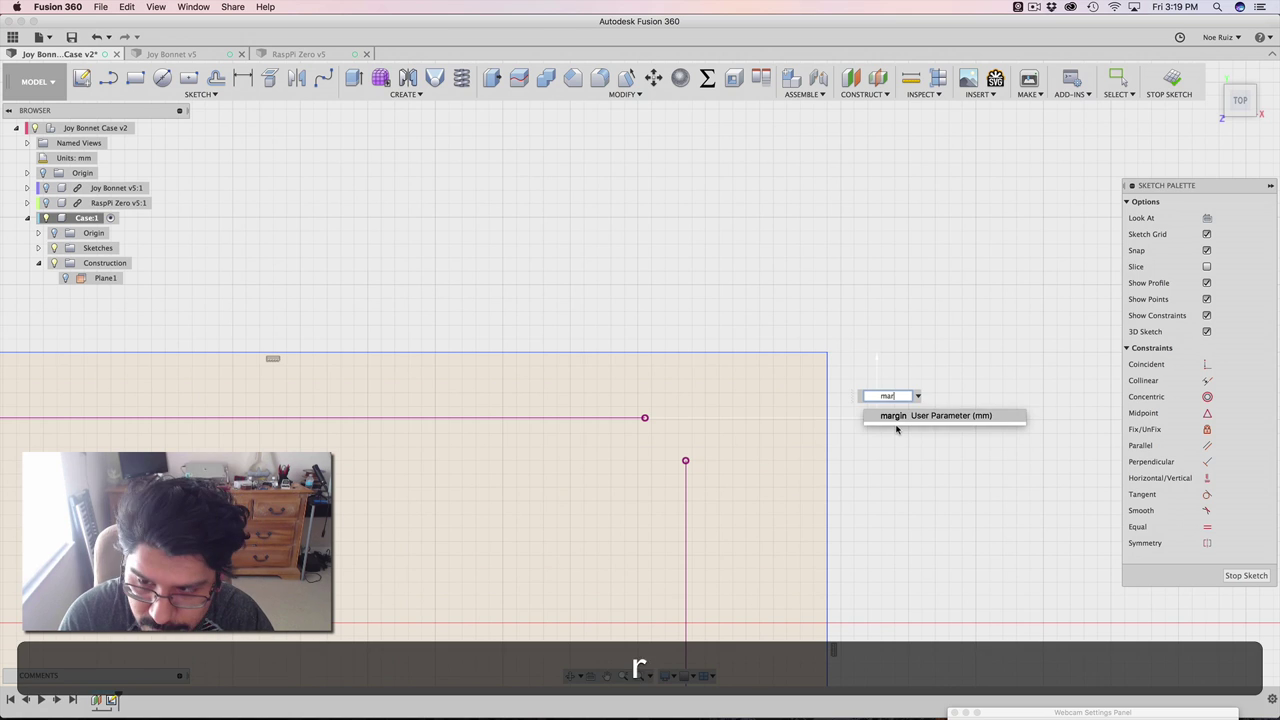
pyautogui.press('Return')
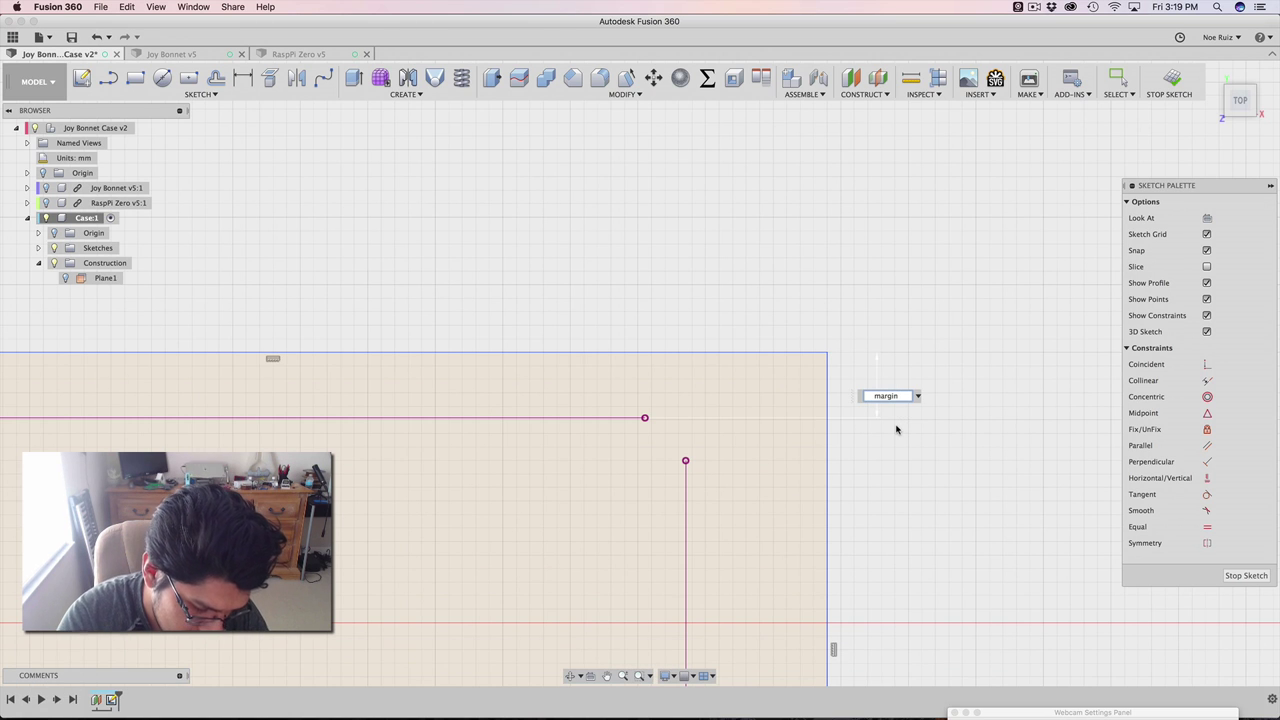
pyautogui.press('Return')
# Step: Dimension the gap between the rectangle's short edge and the projected board edge at the button end with margin
pyautogui.scroll(-2, 905, 441)
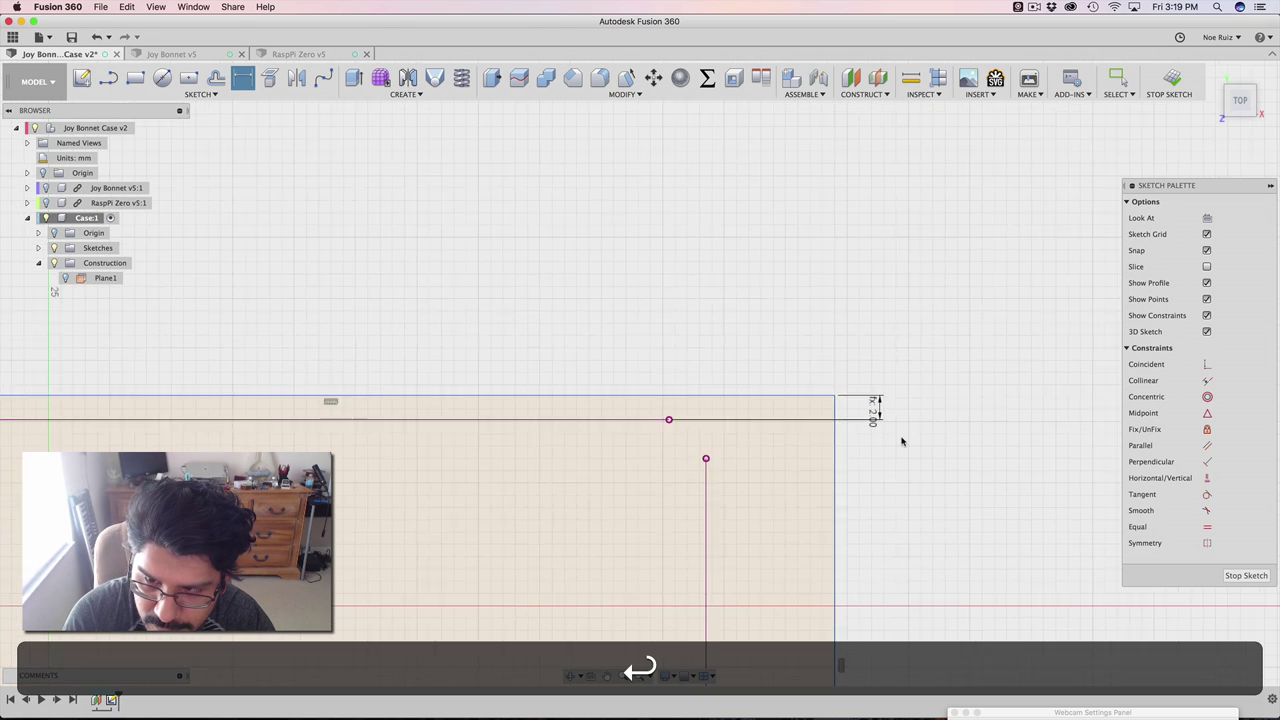
pyautogui.moveTo(809, 531); pyautogui.dragTo(867, 300, button='middle')
pyautogui.click(900, 342)
pyautogui.click(784, 343)
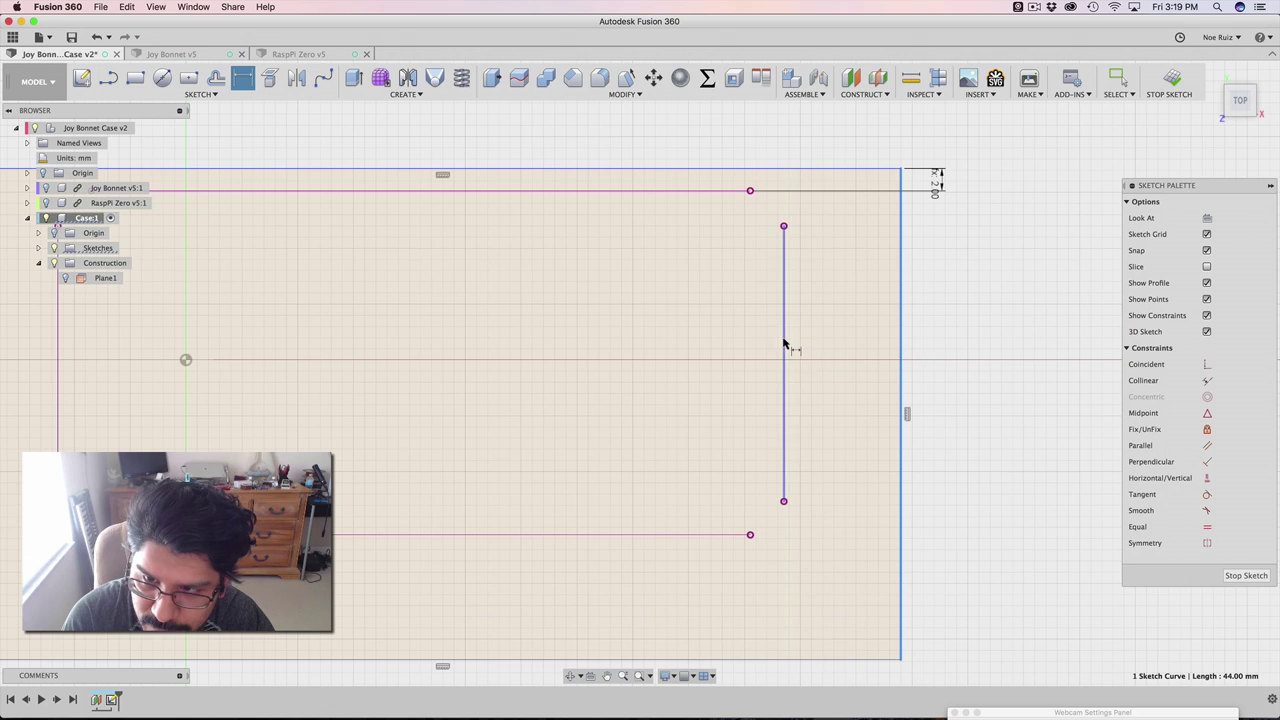
pyautogui.click(813, 128)
pyautogui.press('super+v')
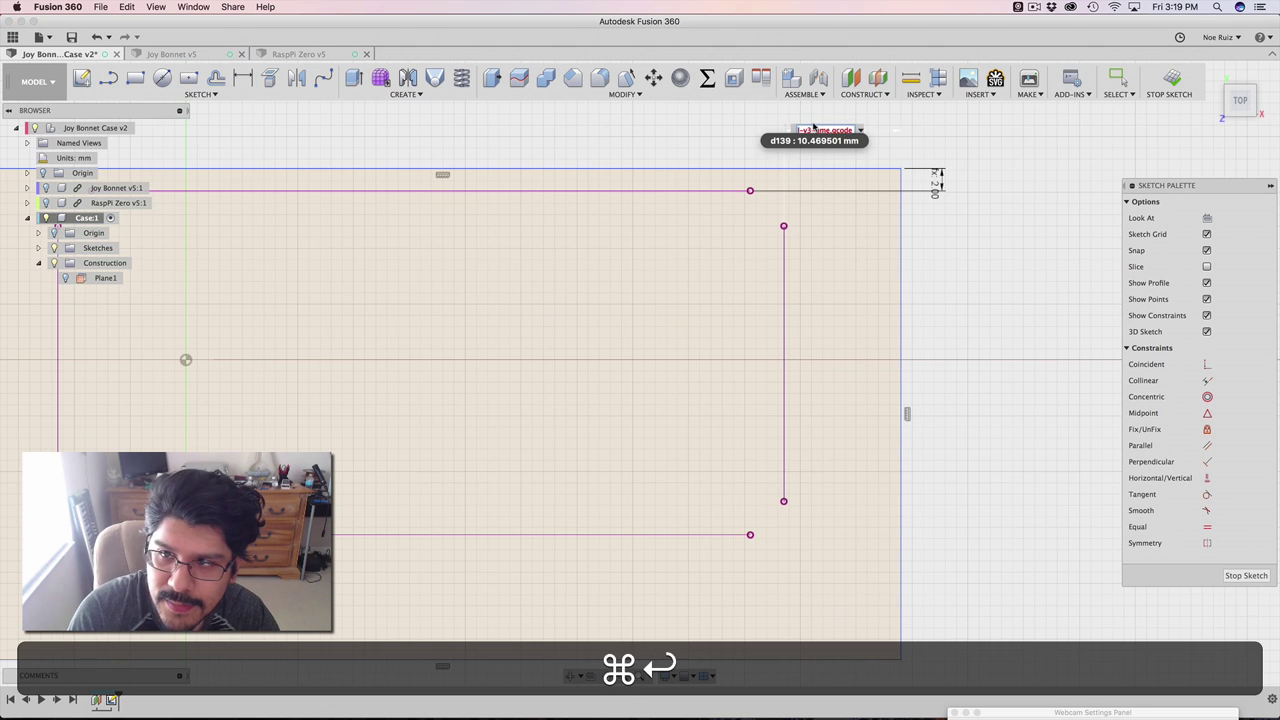
pyautogui.write('a')
pyautogui.press('Return')
pyautogui.press('super+Return')
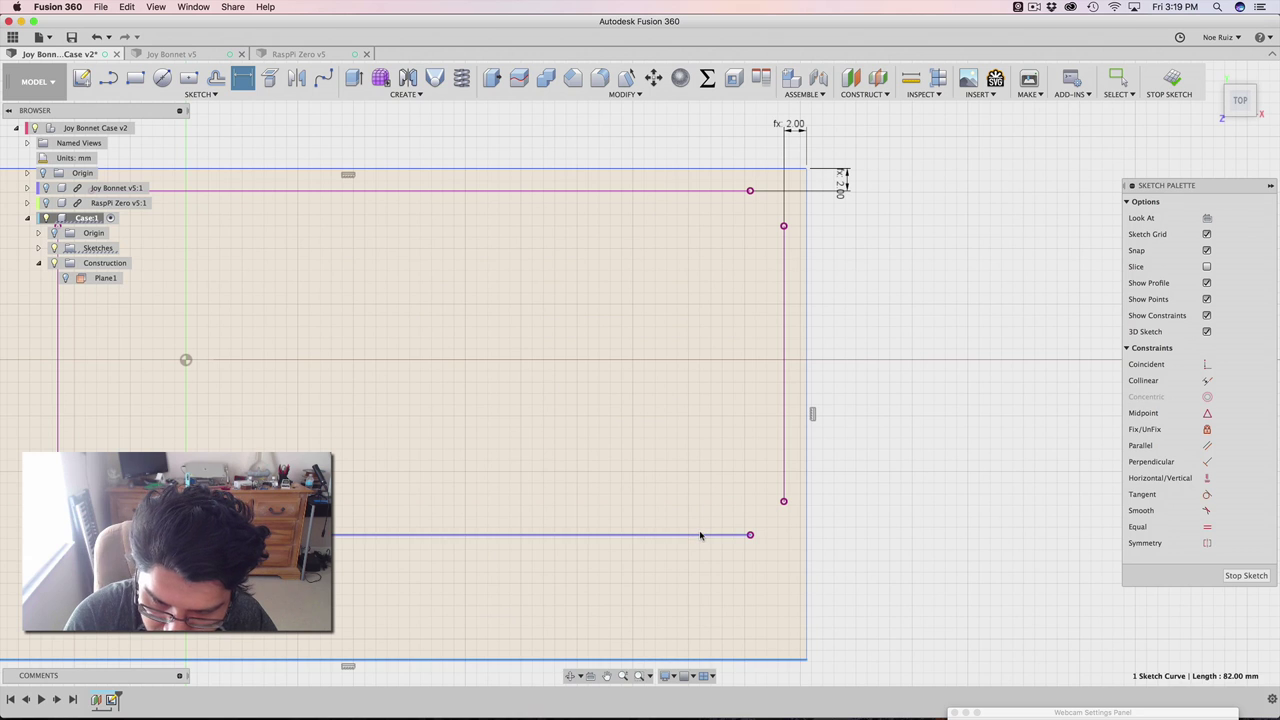
# Step: Dimension the gap between the rectangle's front long edge and the projected front board edge with margin
pyautogui.click(858, 543)
pyautogui.press('super+v')
pyautogui.press('super+Return')
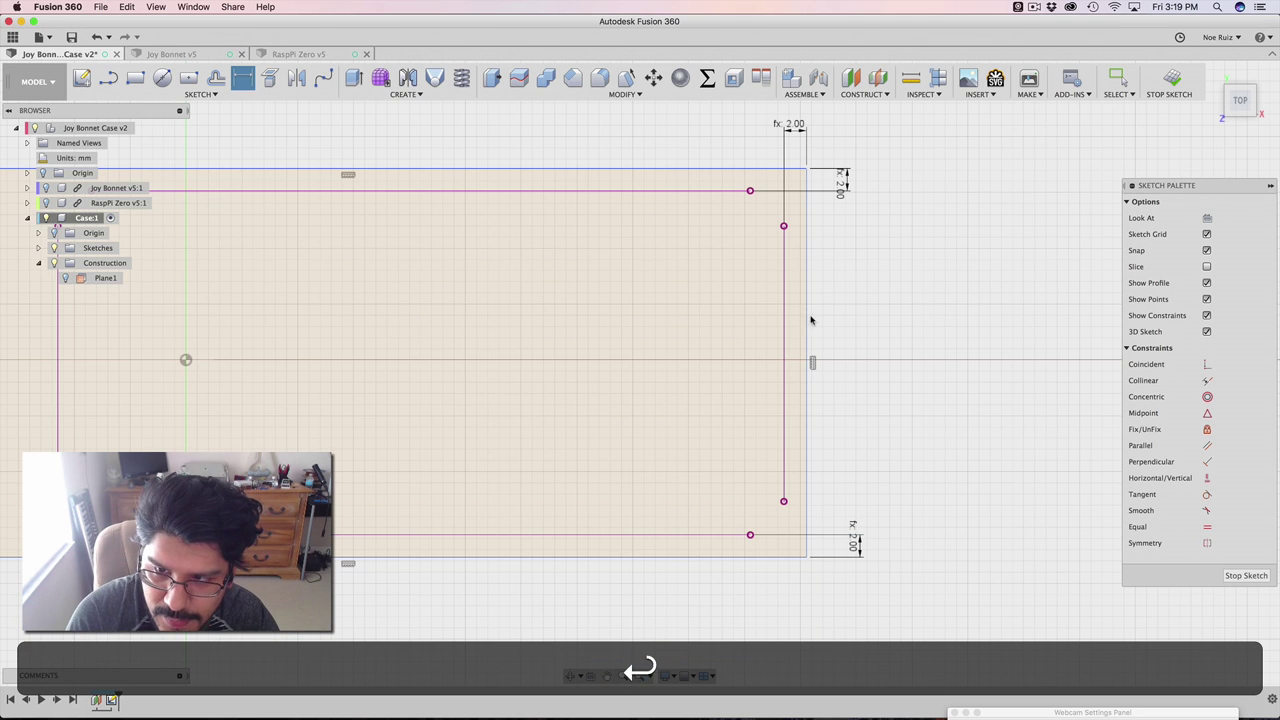
# Step: Dimension the gap between the rectangle's short edge and the projected board edge at the joystick end with margin
pyautogui.scroll(-3, 810, 320)
pyautogui.scroll(4, 217, 414)
pyautogui.click(361, 417)
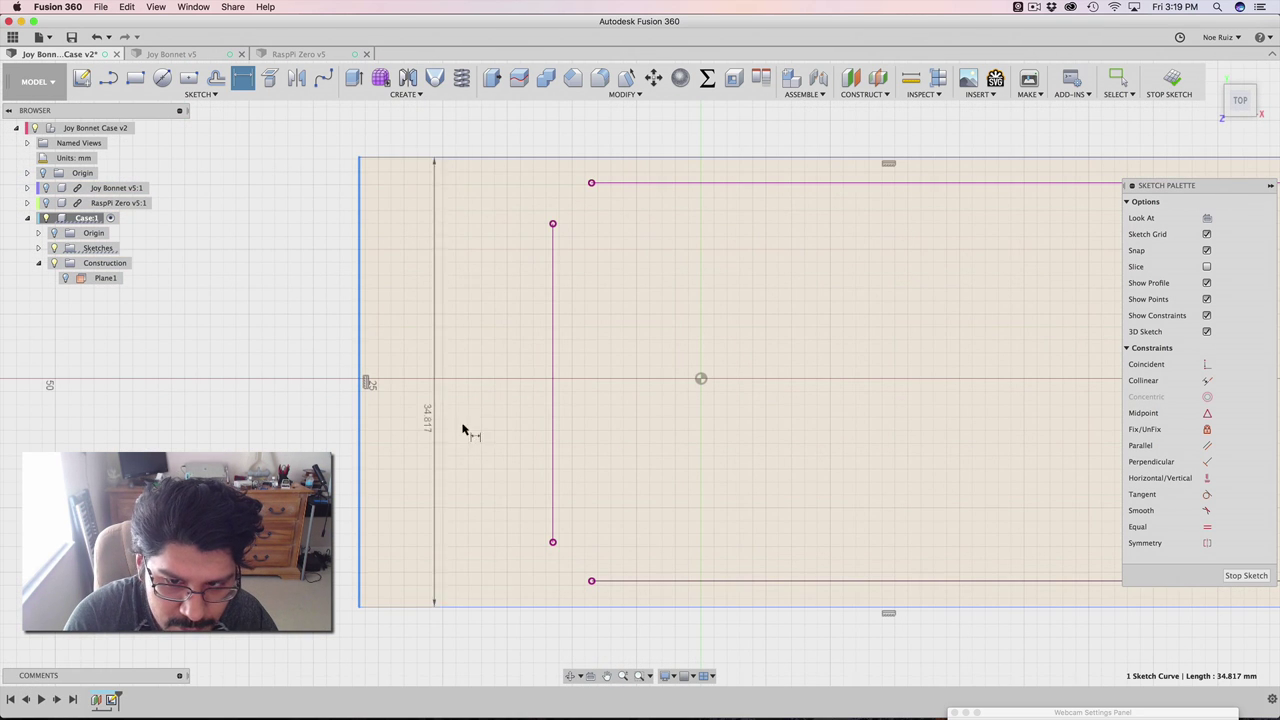
pyautogui.click(551, 240)
pyautogui.click(543, 118)
pyautogui.press('super+v')
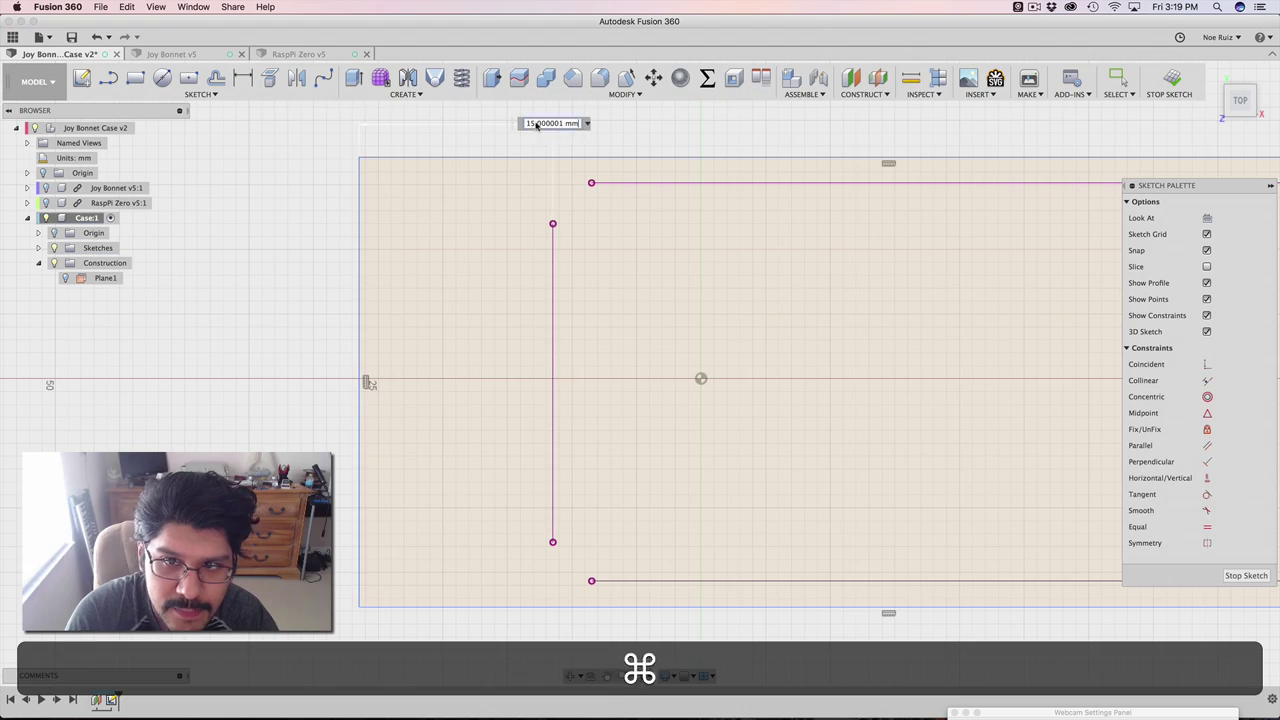
pyautogui.press('super+Return')
# Step: Check the four margin dimensions around the rectangle, end the Dimension command and finish the sketch
pyautogui.scroll(-5, 520, 176)
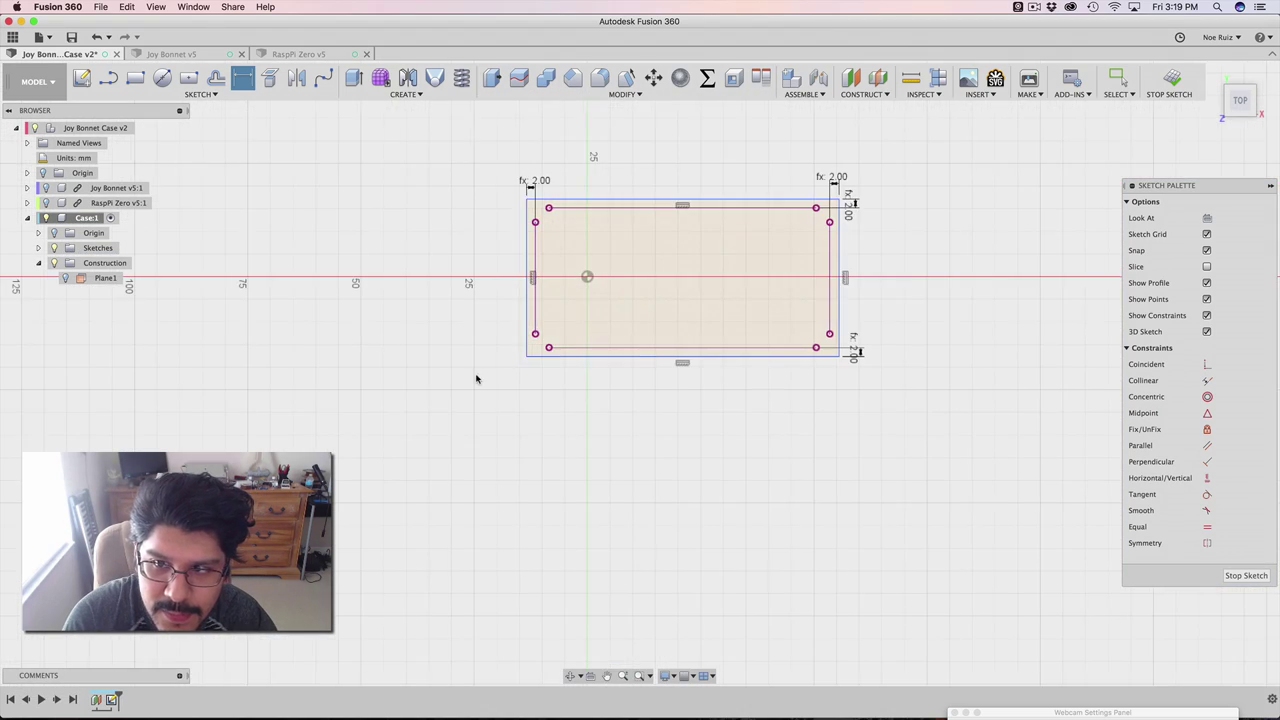
pyautogui.moveTo(477, 377)
pyautogui.mouseDown(button='middle')
pyautogui.moveTo(74, 551)
pyautogui.moveTo(522, 425)
pyautogui.mouseUp(button='middle')
pyautogui.scroll(5, 522, 426)
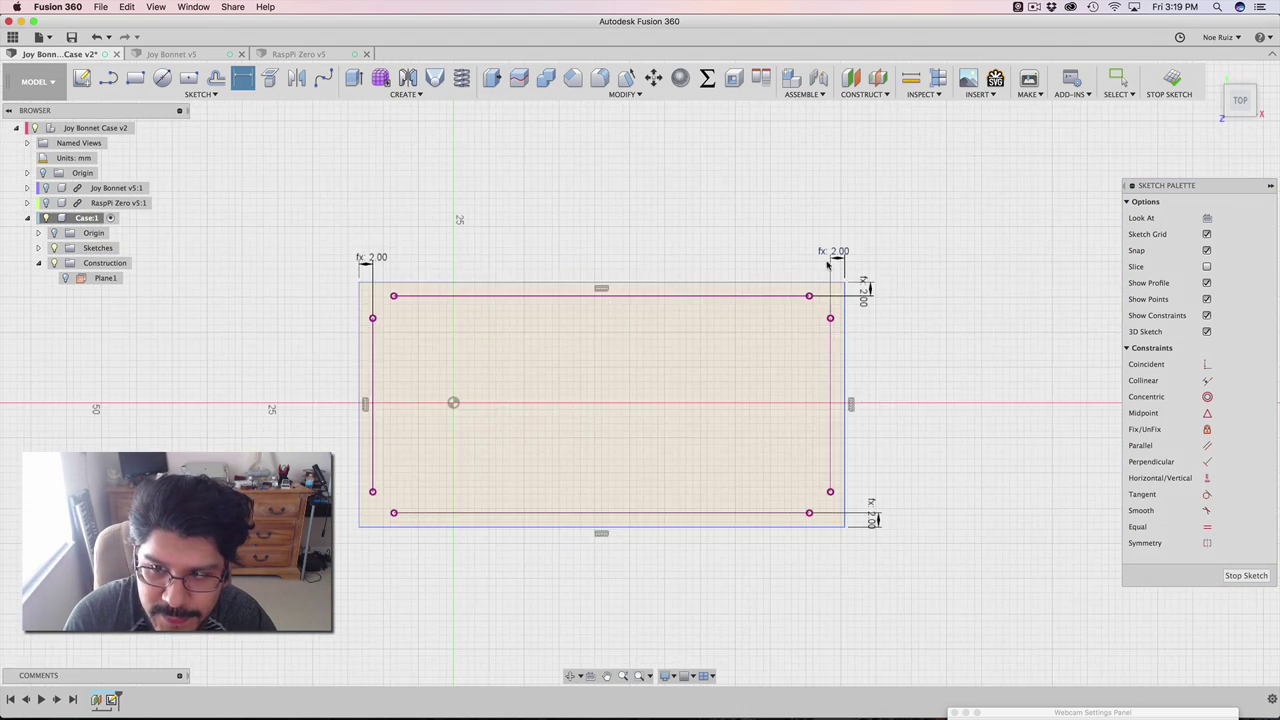
pyautogui.scroll(-3, 751, 329)
pyautogui.scroll(4, 747, 306)
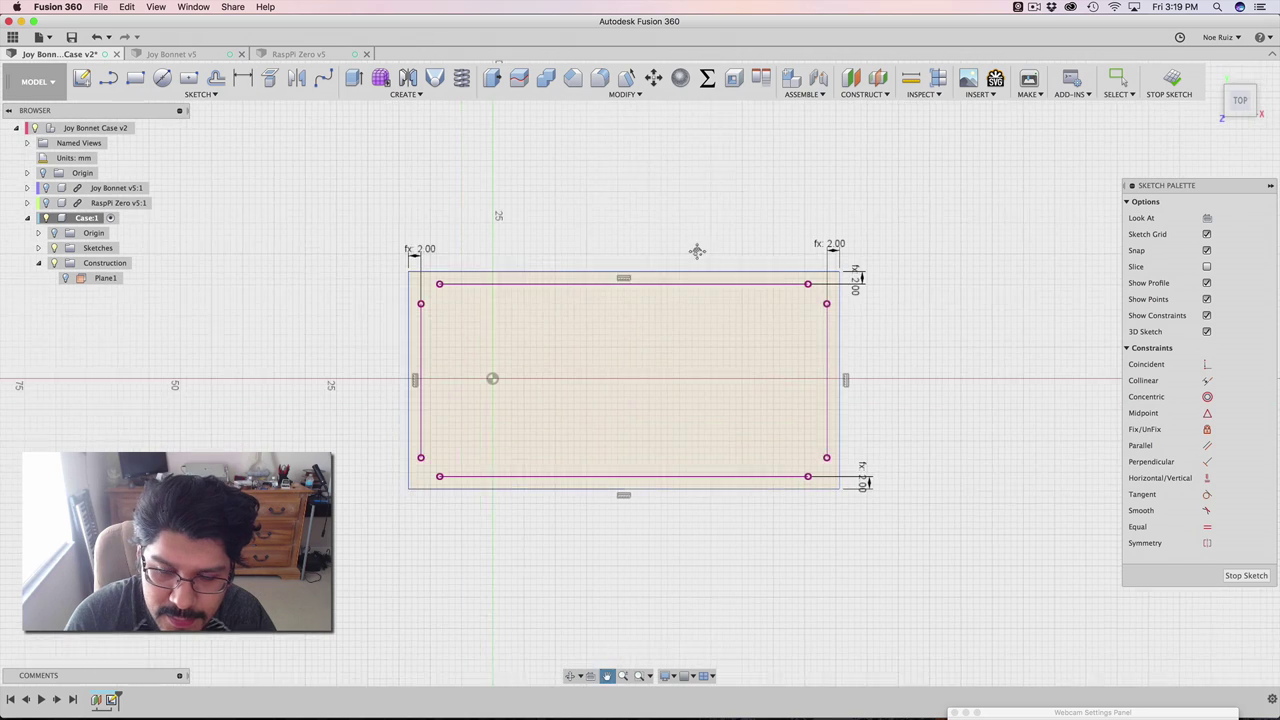
pyautogui.scroll(-2, 855, 257)
pyautogui.press('Escape')
pyautogui.click(1170, 80)
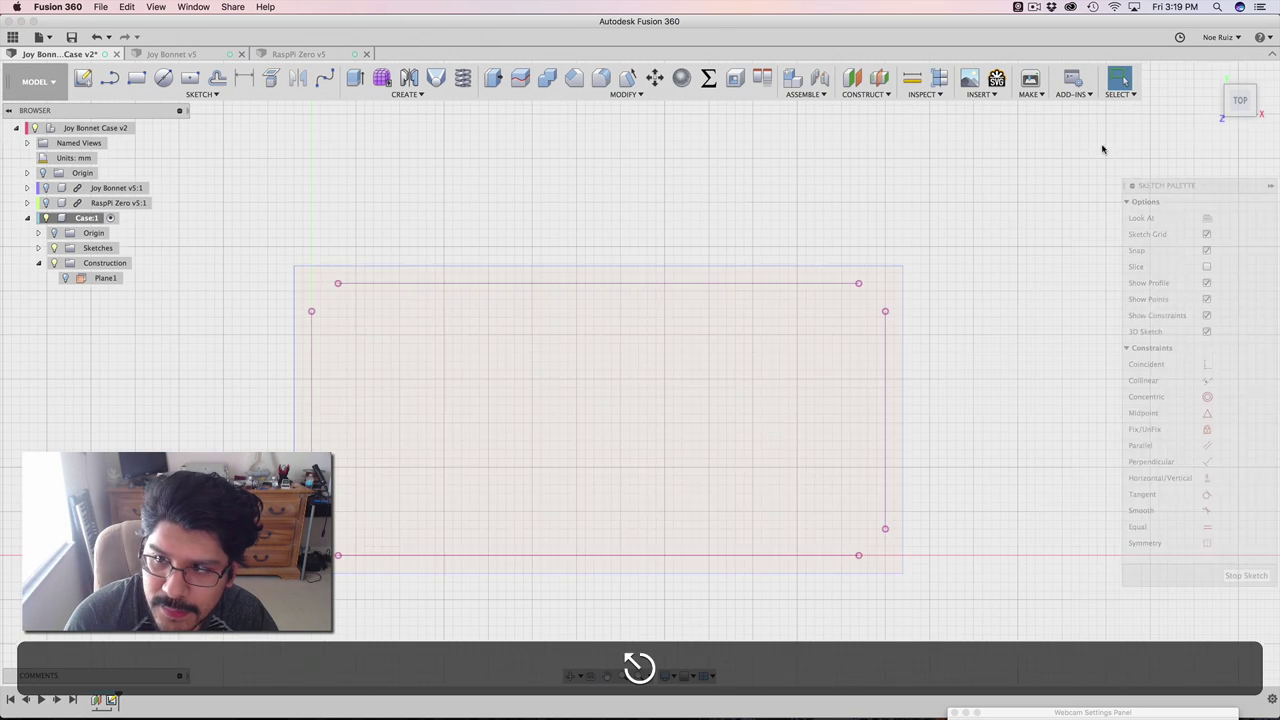
# Step: Set the margin user parameter to 3 mm to enlarge the case rectangle, and clear the profile selection
pyautogui.keyDown('shift'); pyautogui.click(665, 268); pyautogui.keyUp('shift')
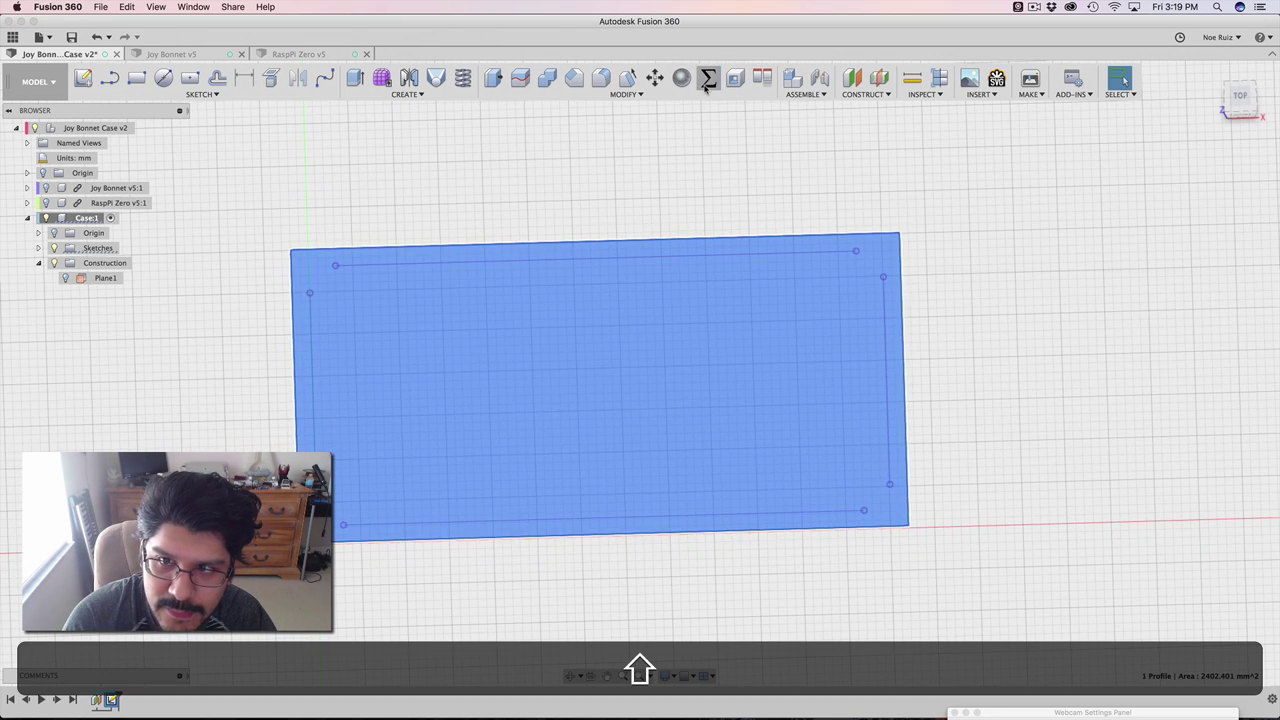
pyautogui.click(709, 77)
pyautogui.doubleClick(1095, 339)
pyautogui.write('3')
pyautogui.press('Return')
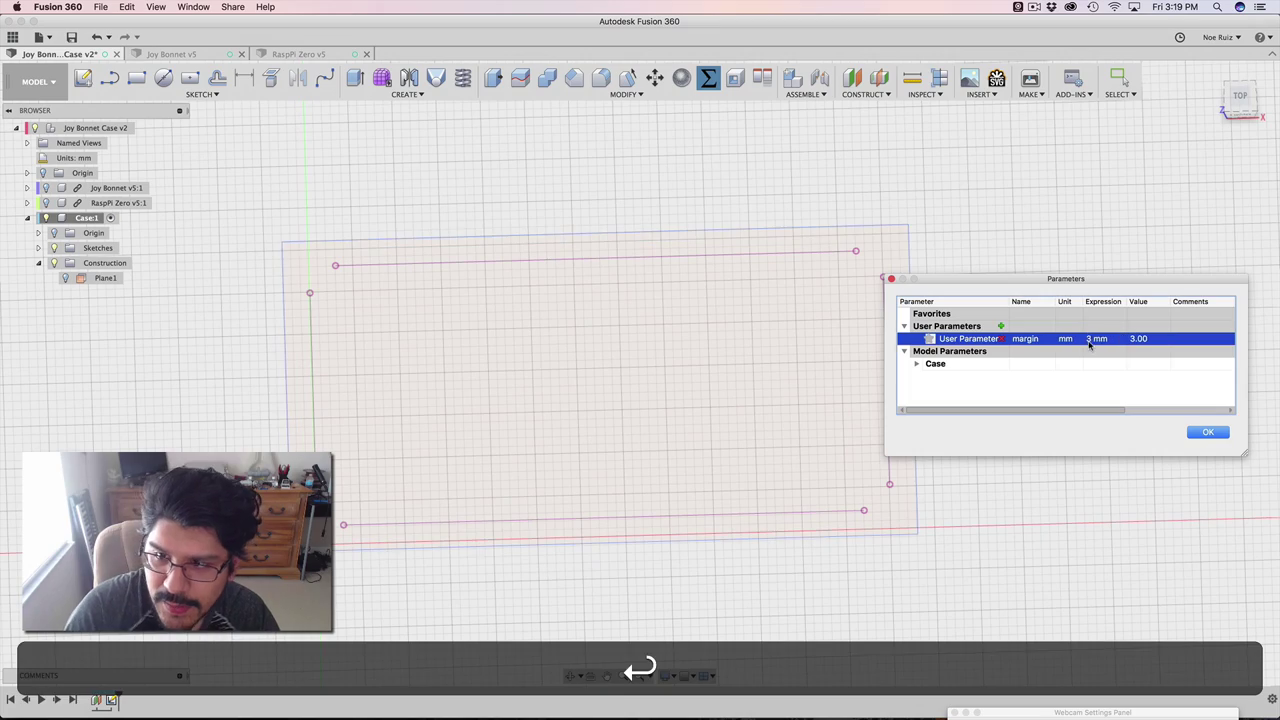
pyautogui.click(1208, 432)
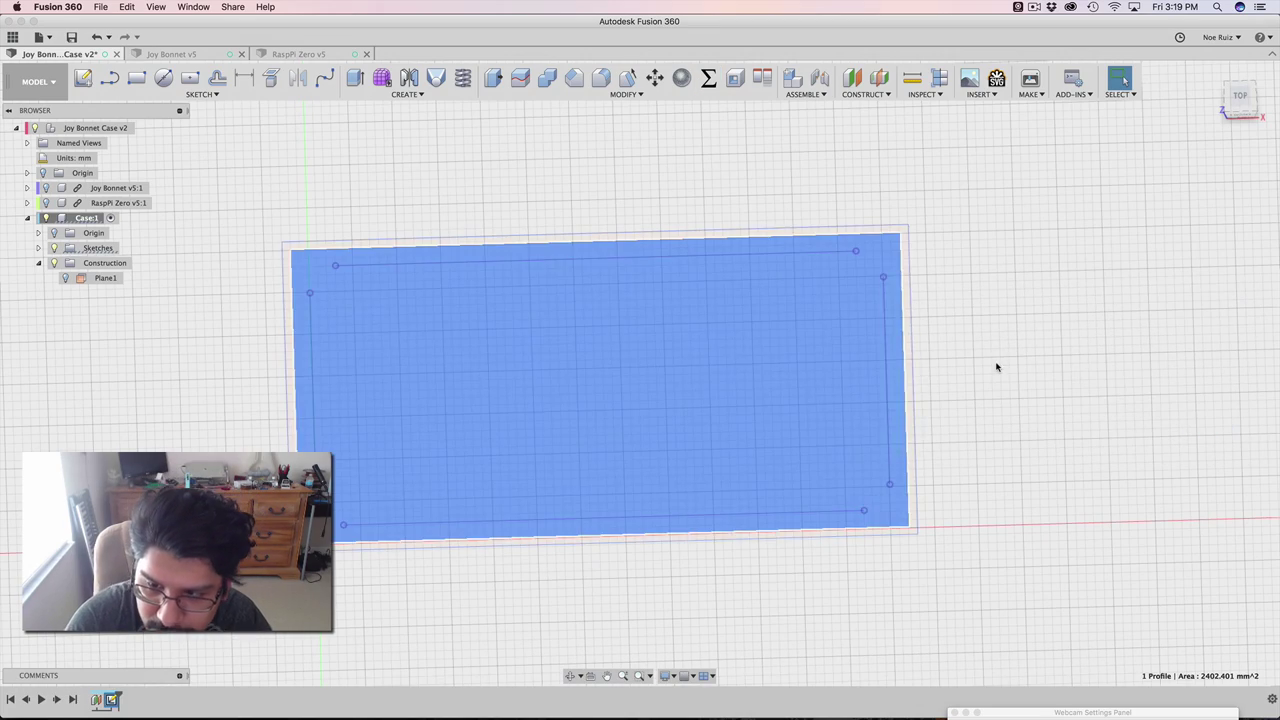
pyautogui.click(995, 367)
# Step: Show the Raspberry Pi Zero and Joy Bonnet, and extrude the case rectangle 8 mm down towards the boards as a new body
pyautogui.click(1239, 96)
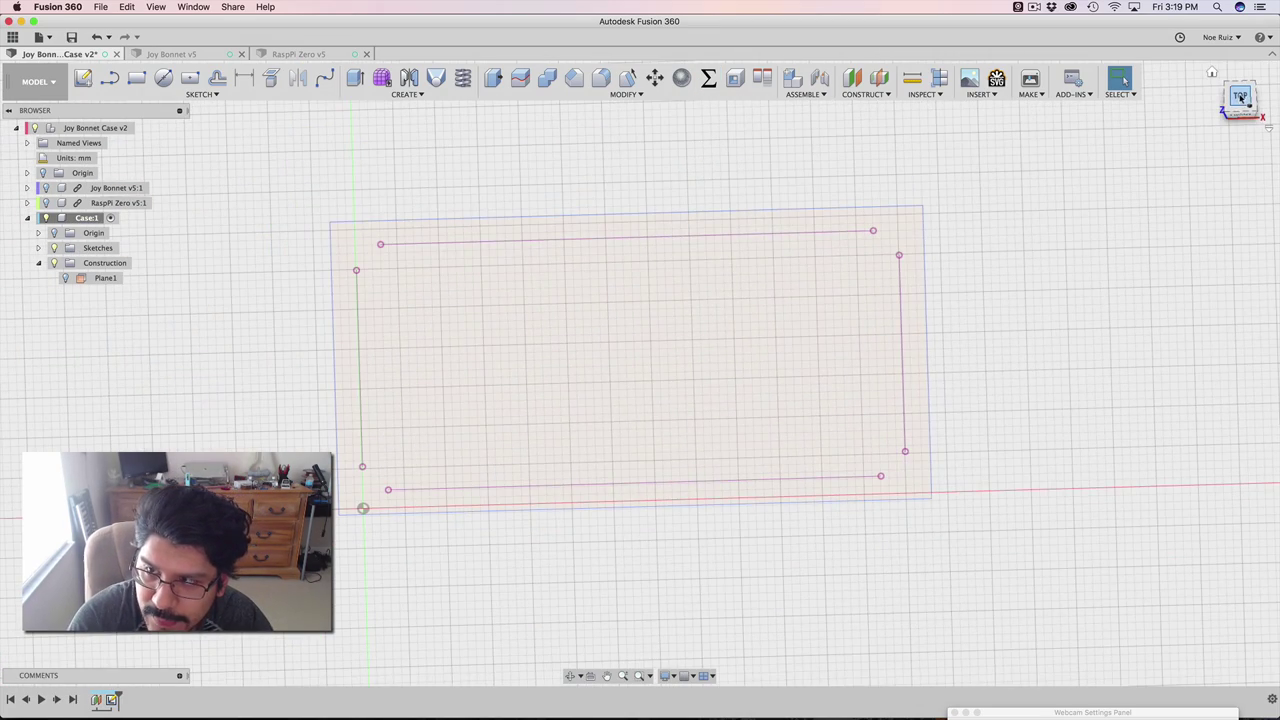
pyautogui.moveTo(877, 346)
pyautogui.keyDown('shift'); pyautogui.mouseDown(button='middle')
pyautogui.moveTo(986, 280)
pyautogui.moveTo(946, 234)
pyautogui.moveTo(874, 344)
pyautogui.mouseUp(button='middle'); pyautogui.keyUp('shift')
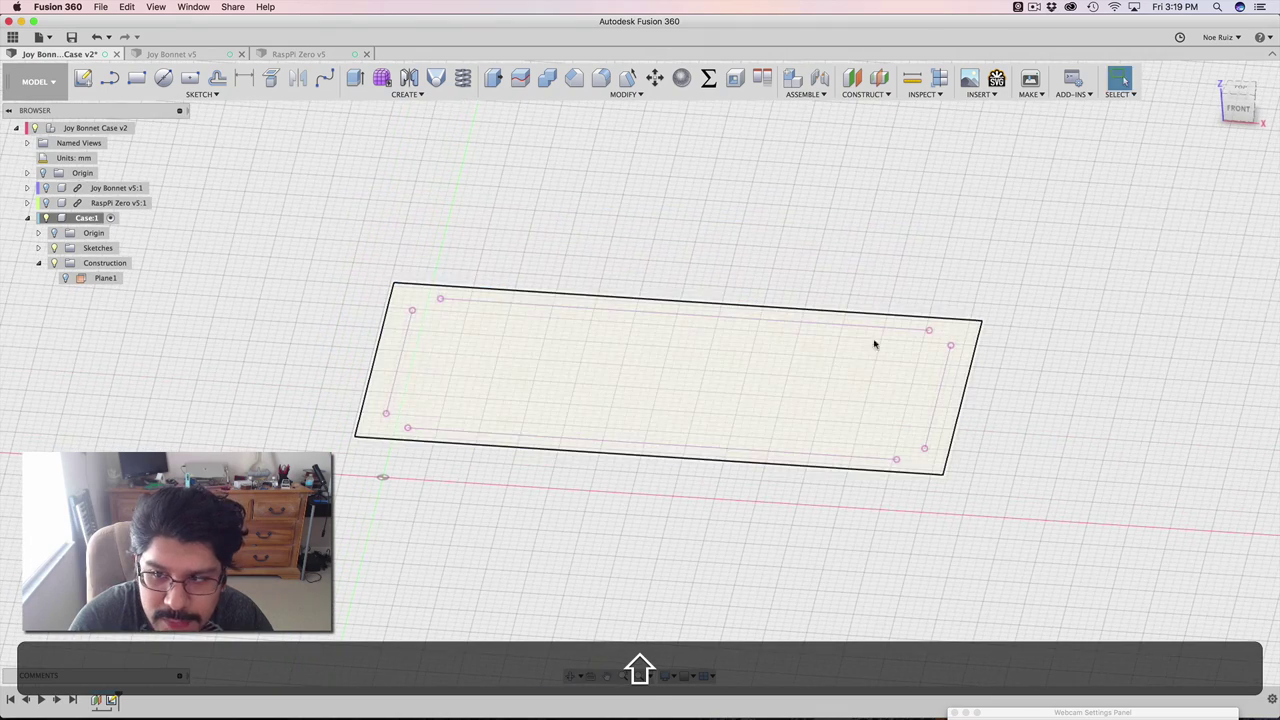
pyautogui.press('e')
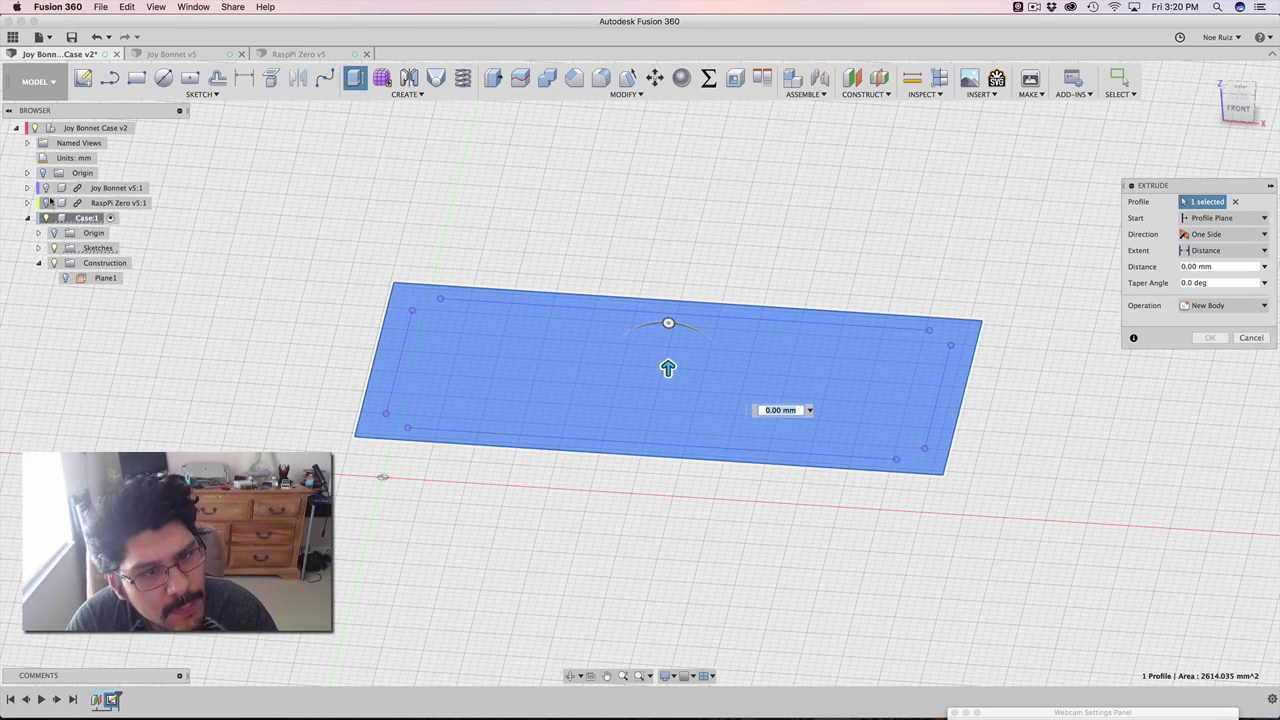
pyautogui.click(45, 202)
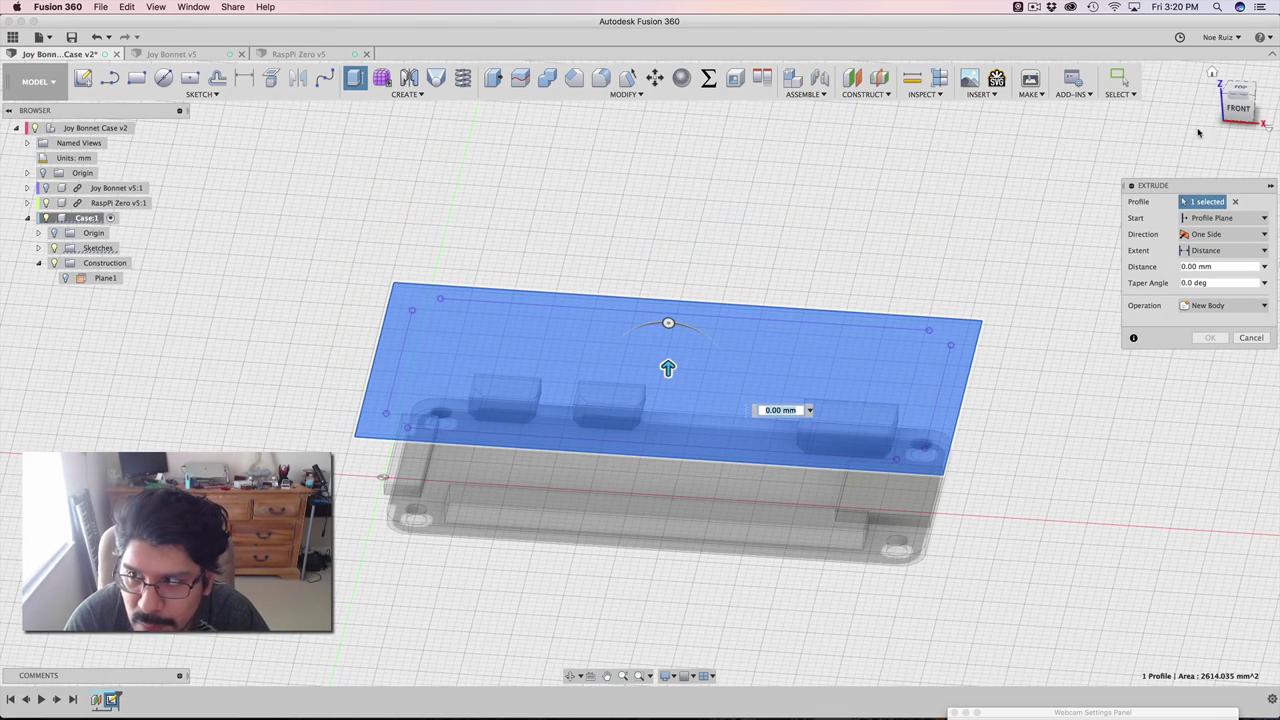
pyautogui.click(1224, 112)
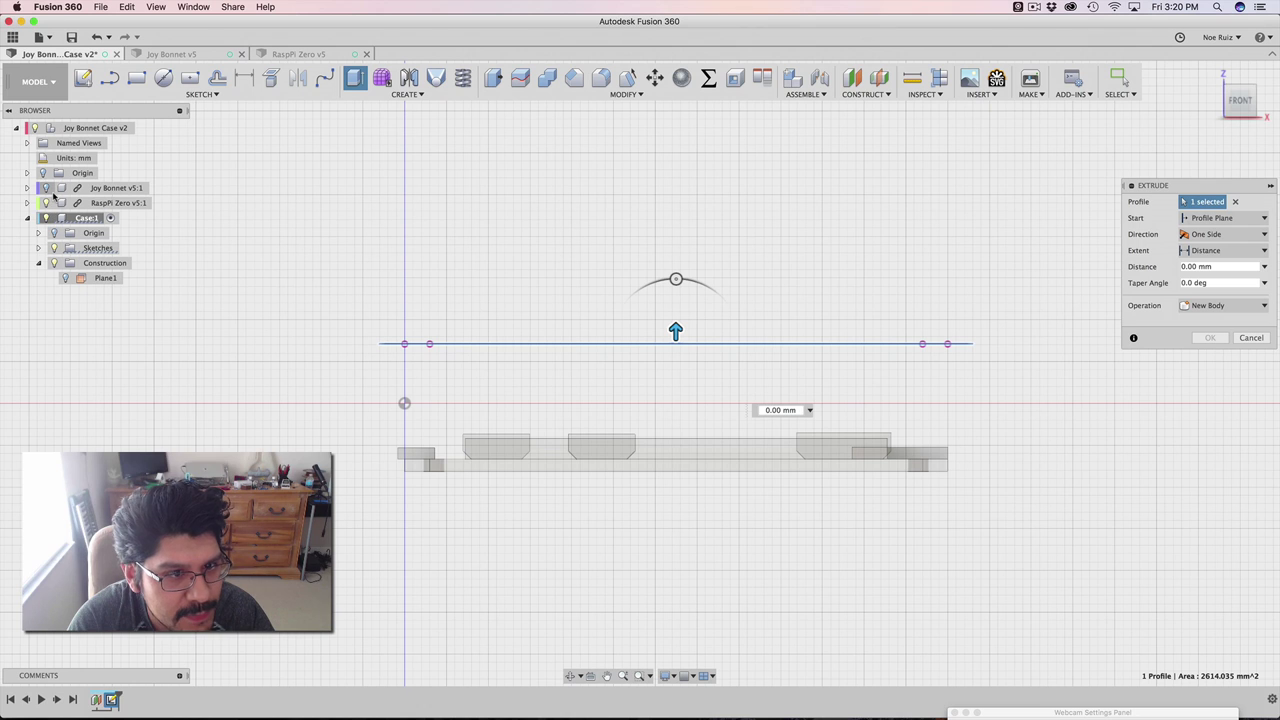
pyautogui.click(45, 187)
pyautogui.scroll(2, 672, 326)
pyautogui.moveTo(673, 346); pyautogui.dragTo(672, 425)
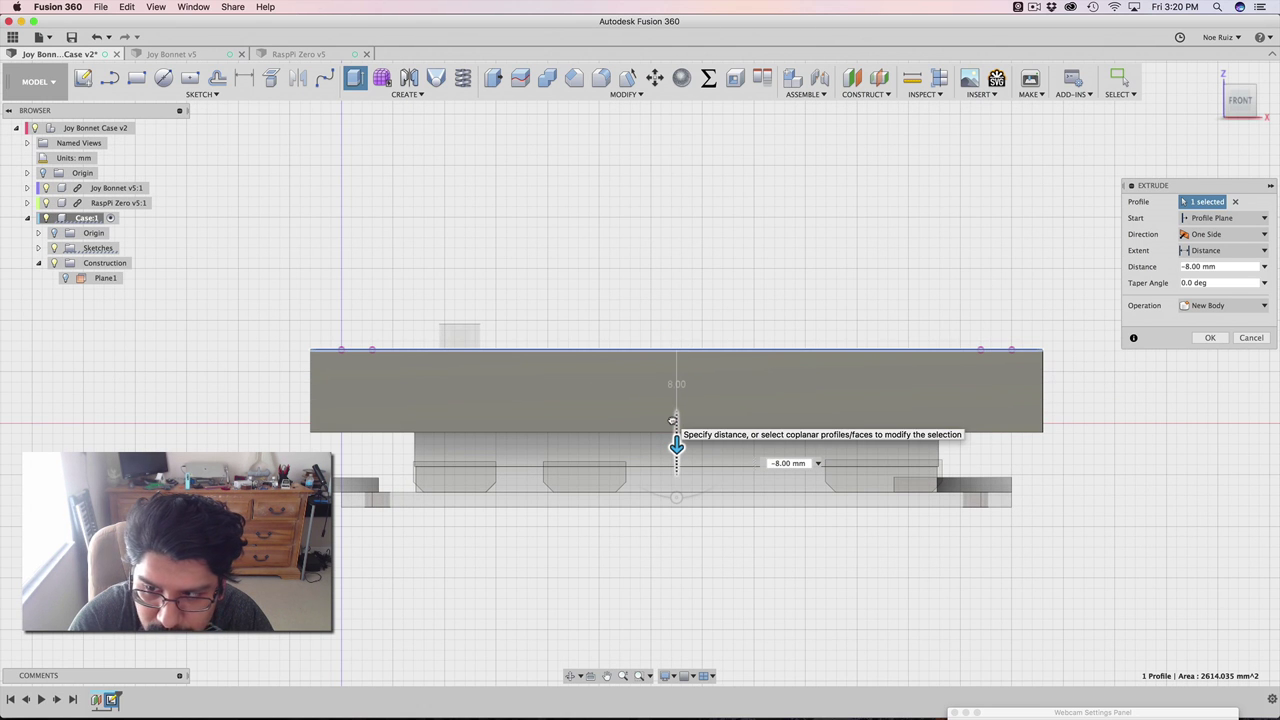
pyautogui.scroll(-2, 814, 387)
# Step: Fillet the four vertical corner edges of the case body with a 5 mm radius
pyautogui.keyDown('shift'); pyautogui.moveTo(972, 310); pyautogui.dragTo(902, 341, button='middle'); pyautogui.keyUp('shift')
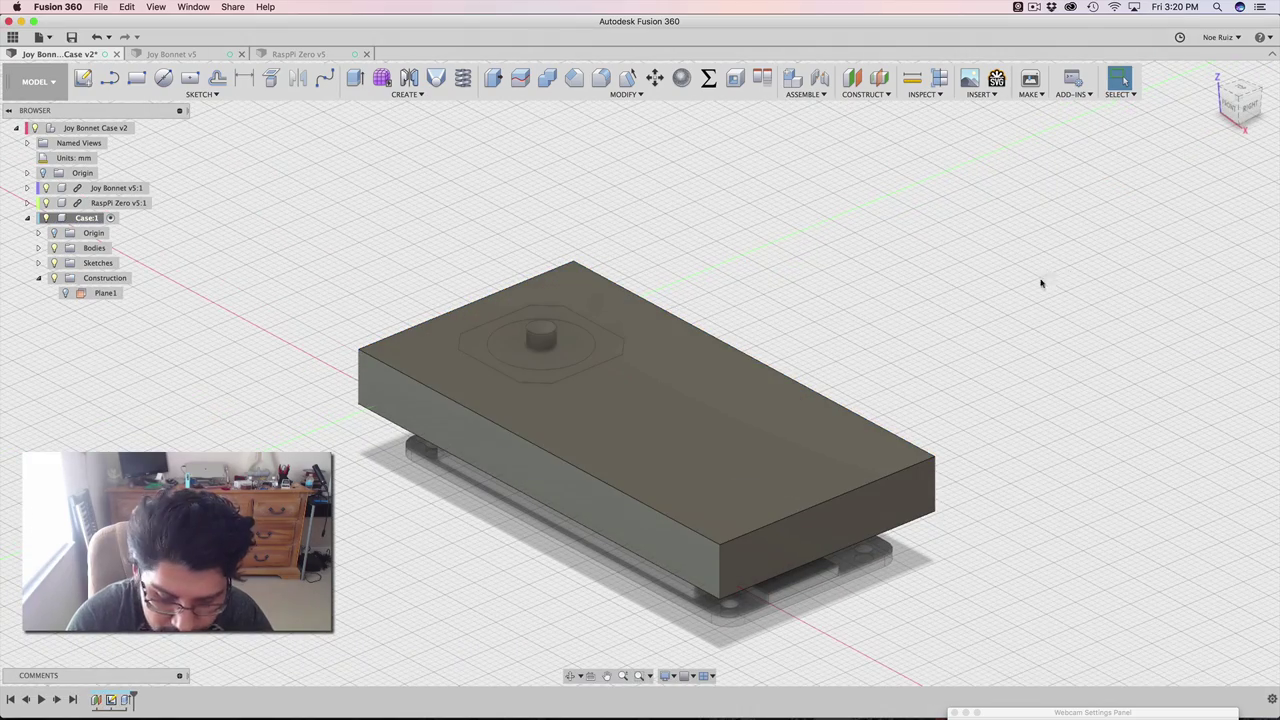
pyautogui.press('f')
pyautogui.click(1249, 108)
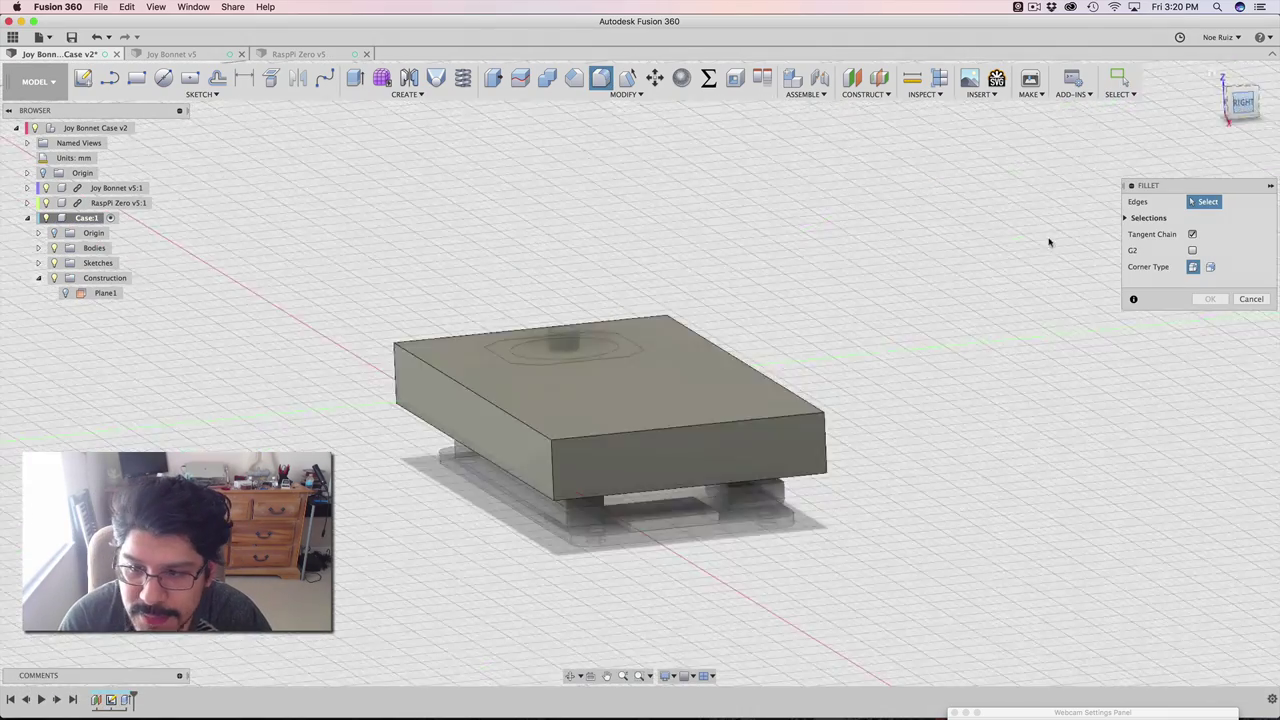
pyautogui.moveTo(372, 410); pyautogui.dragTo(375, 411)
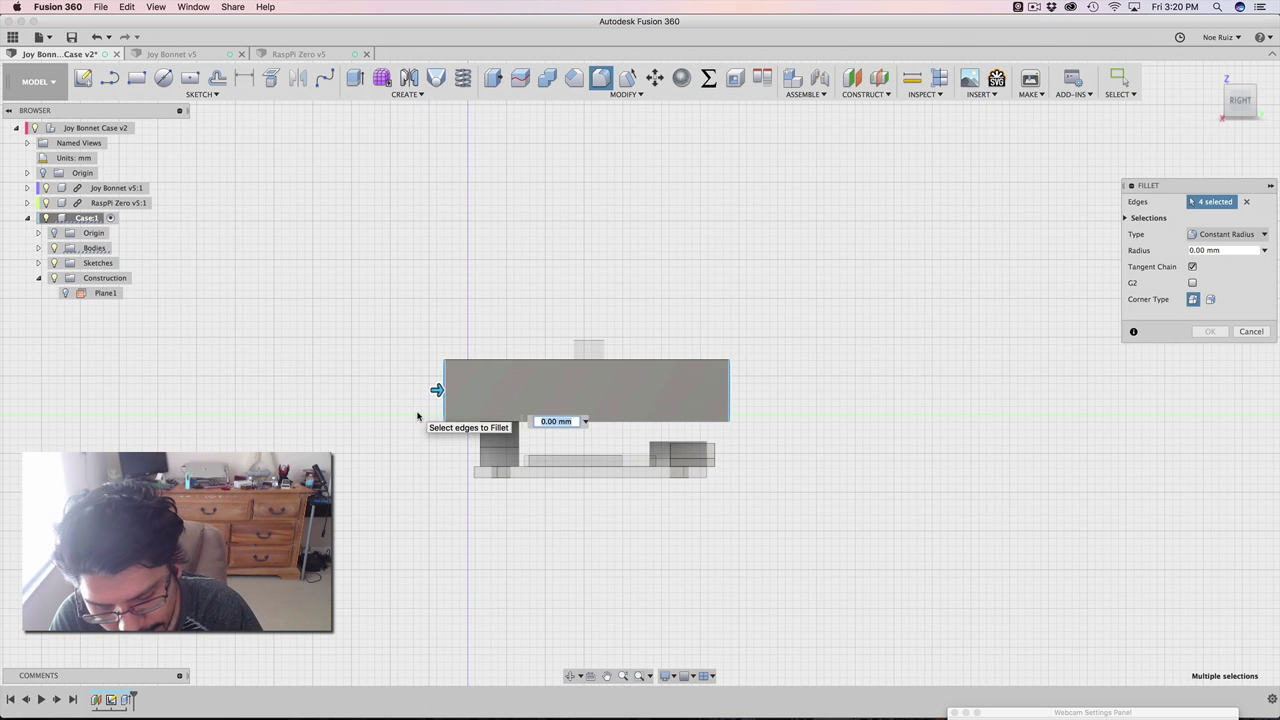
pyautogui.write('5')
pyautogui.press('Return')
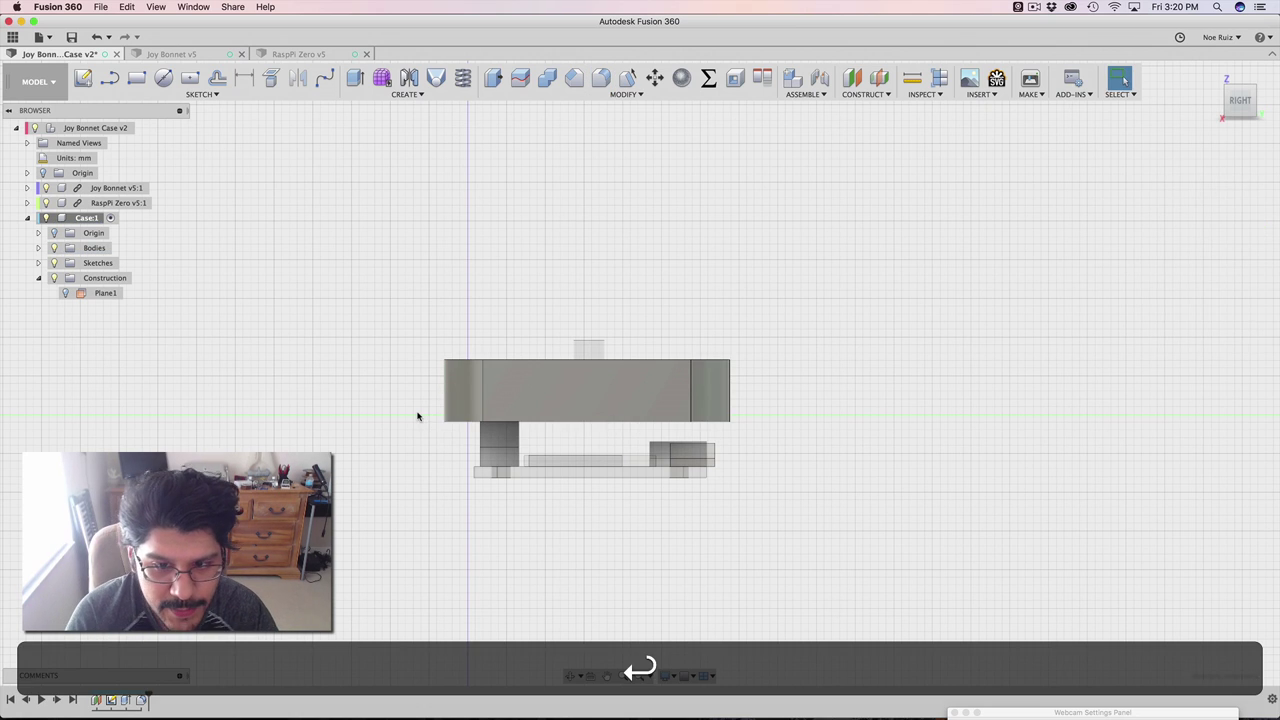
# Step: Shell the case body through its underside face with a 1 mm wall thickness
pyautogui.keyDown('shift'); pyautogui.moveTo(614, 485); pyautogui.dragTo(589, 470, button='middle'); pyautogui.keyUp('shift')
pyautogui.click(589, 470)
pyautogui.write('sshell')
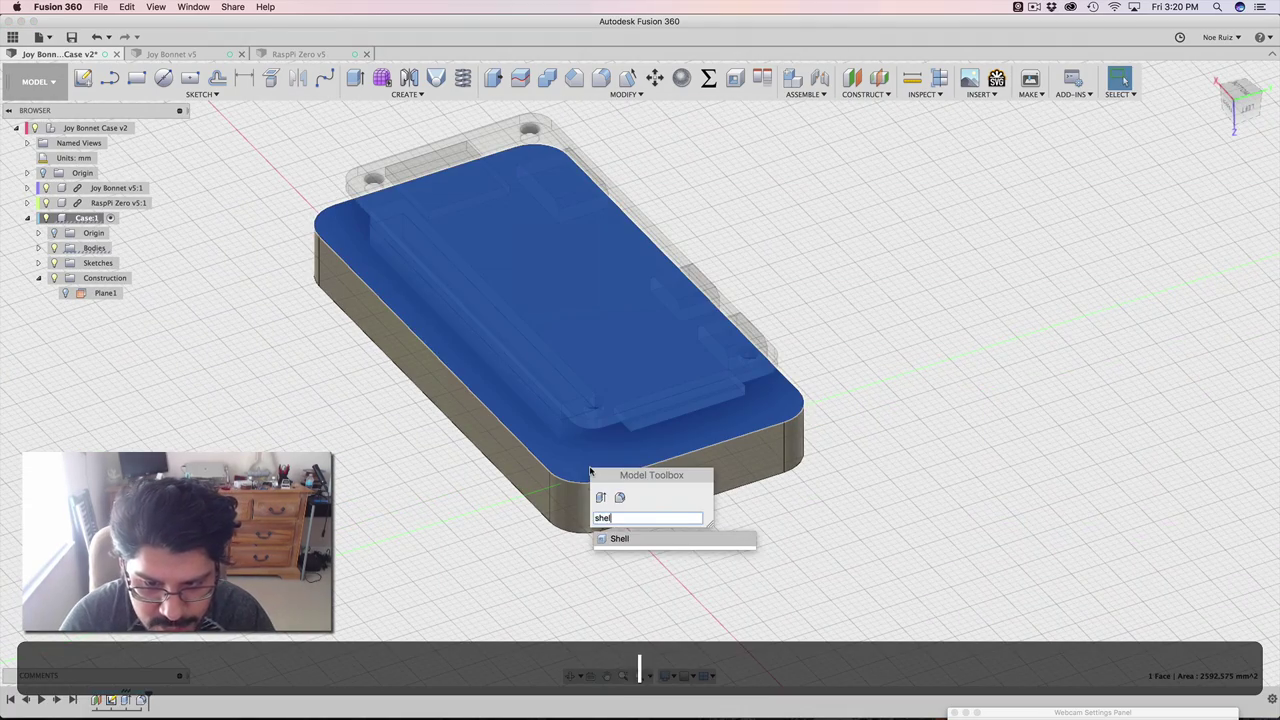
pyautogui.press('Return')
pyautogui.write('1')
pyautogui.press('Return')
# Step: Examine the clearance between the board ports and the shelled case walls from below, then the case from the side
pyautogui.keyDown('shift'); pyautogui.moveTo(870, 410); pyautogui.dragTo(869, 480, button='middle'); pyautogui.keyUp('shift')
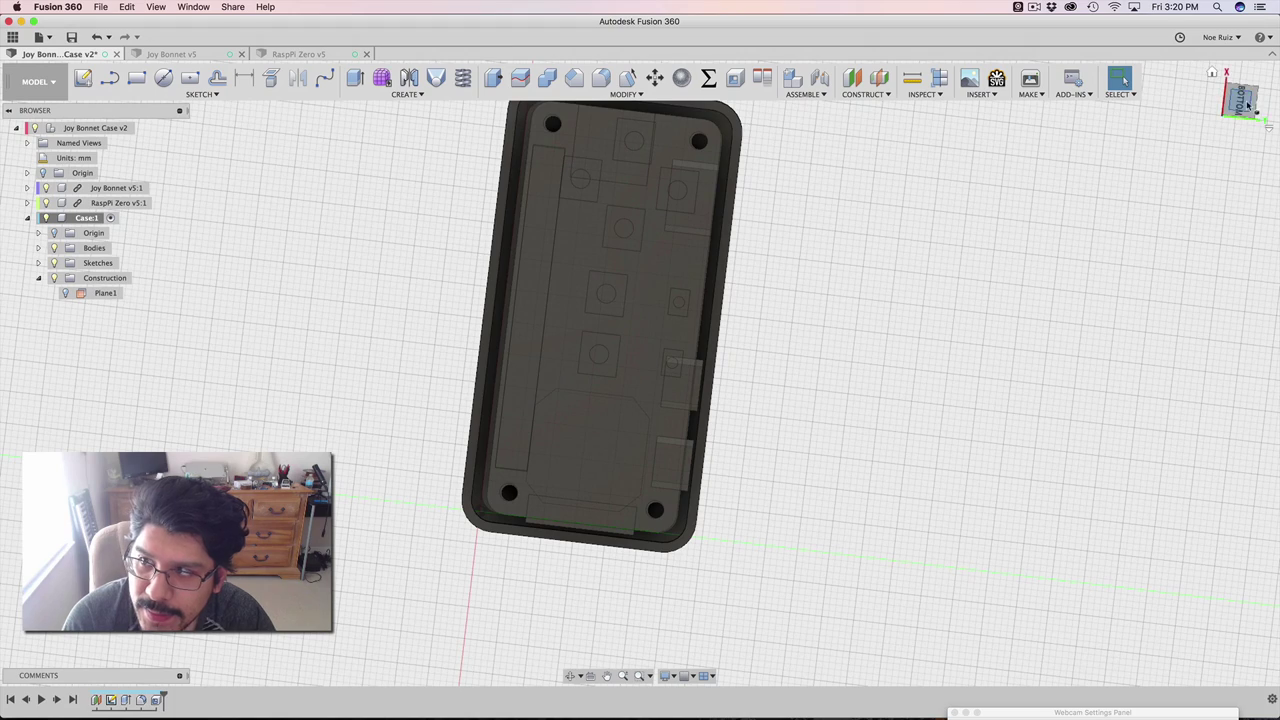
pyautogui.click(1243, 103)
pyautogui.scroll(10, 660, 330)
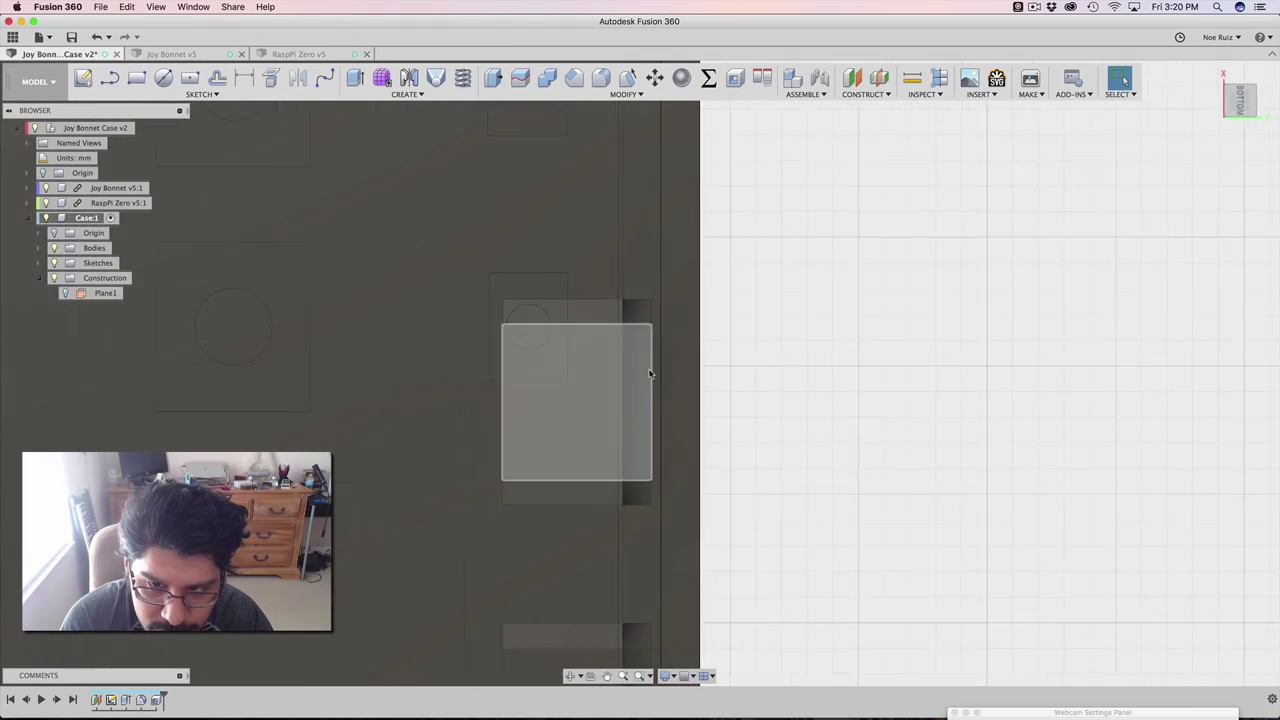
pyautogui.scroll(-4, 650, 376)
pyautogui.scroll(8, 649, 440)
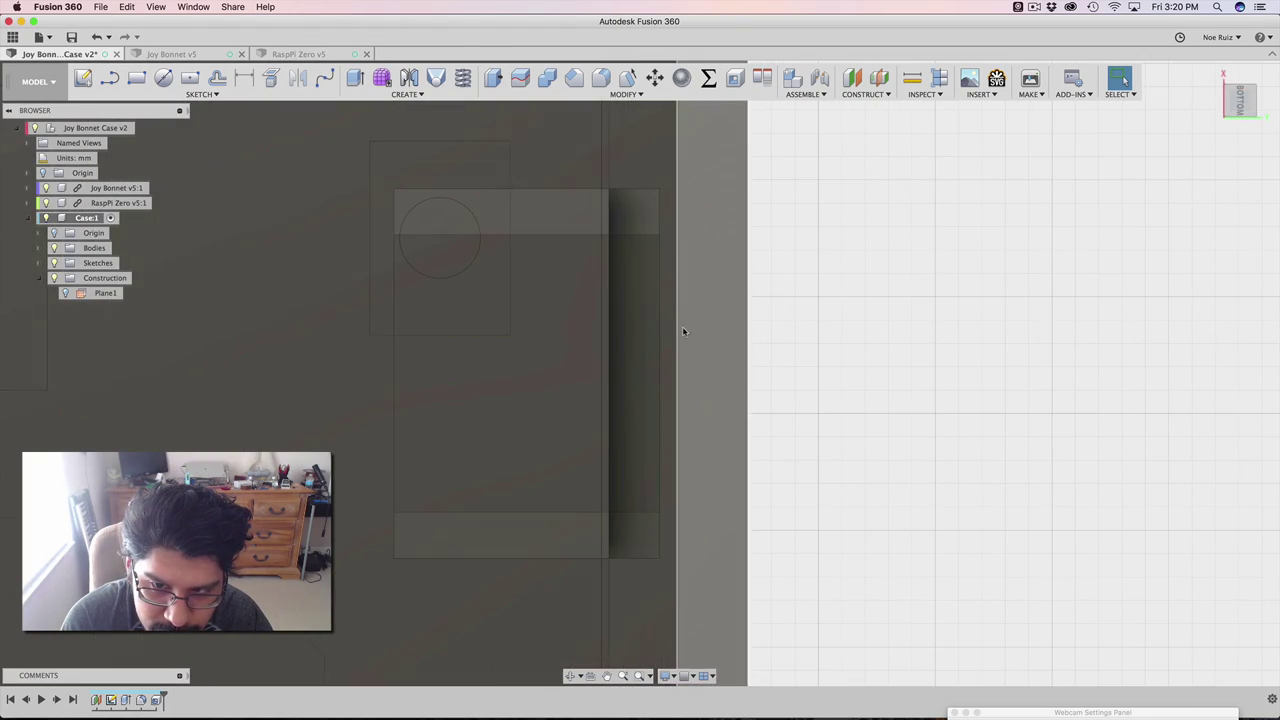
pyautogui.scroll(-10, 670, 330)
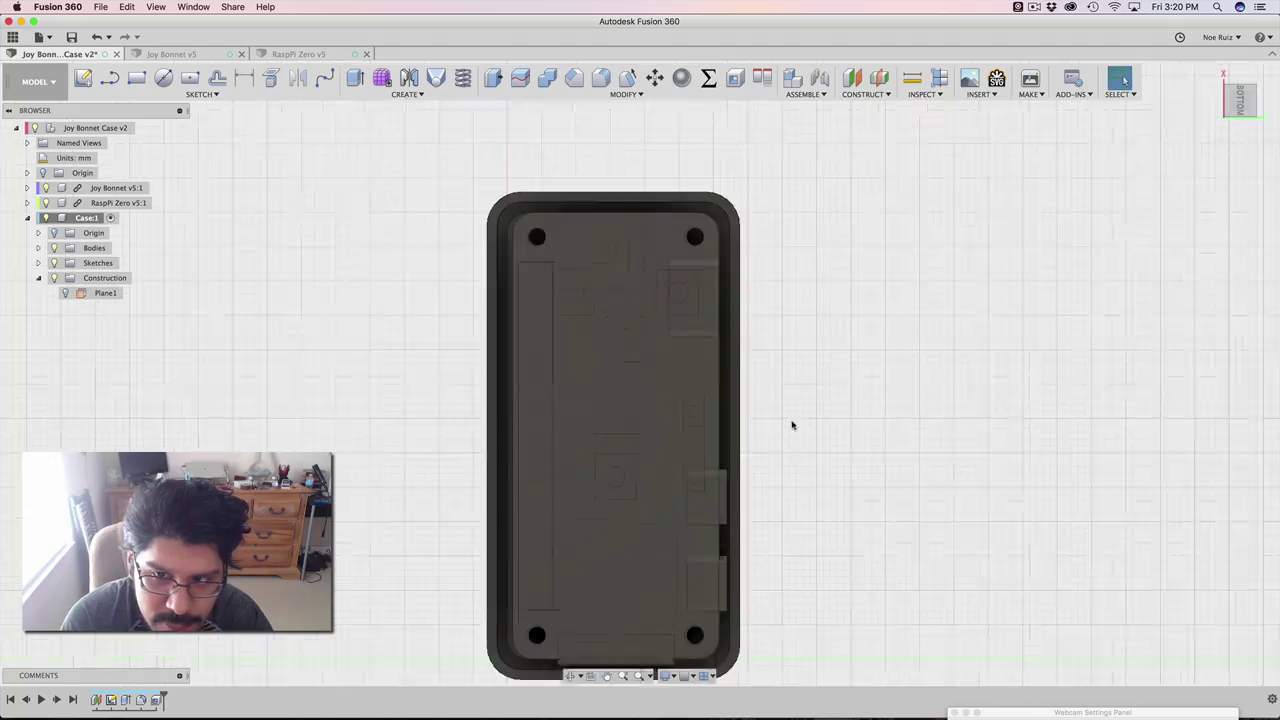
pyautogui.scroll(-1, 792, 425)
pyautogui.keyDown('shift'); pyautogui.moveTo(780, 489); pyautogui.dragTo(675, 232, button='middle'); pyautogui.keyUp('shift')
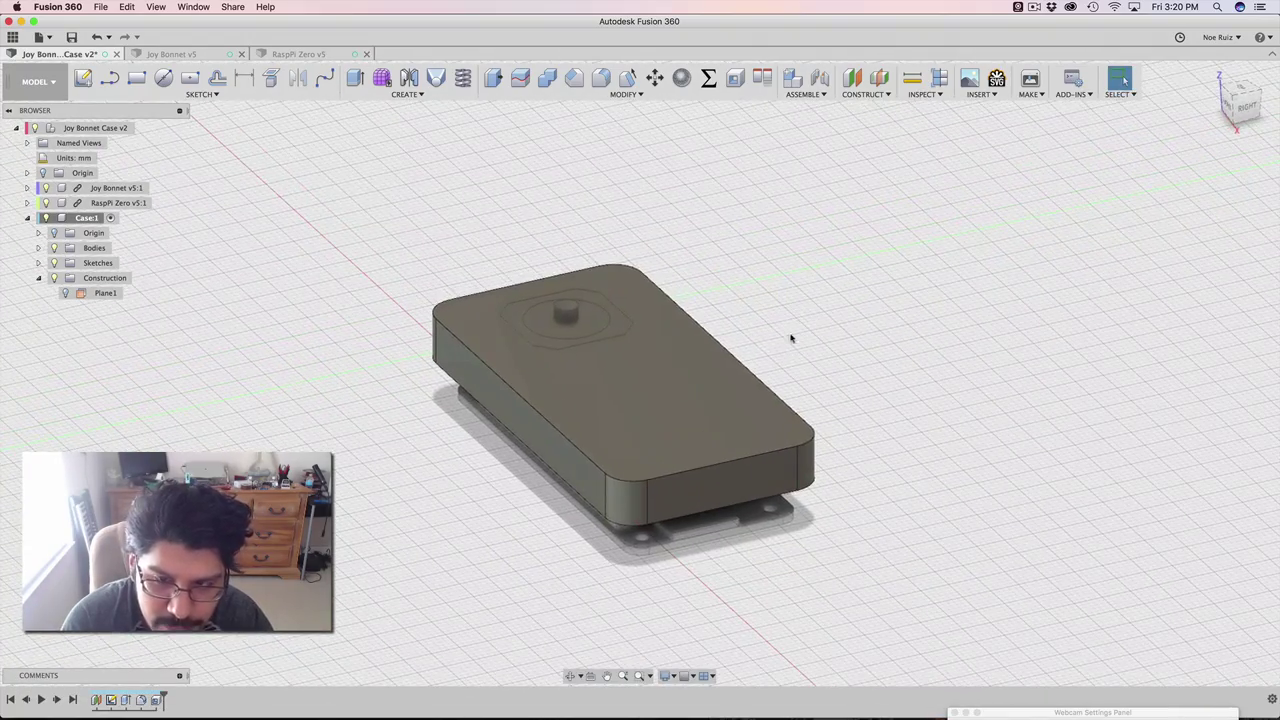
pyautogui.click(1234, 103)
pyautogui.keyDown('shift'); pyautogui.moveTo(686, 357); pyautogui.dragTo(663, 326, button='middle'); pyautogui.keyUp('shift')
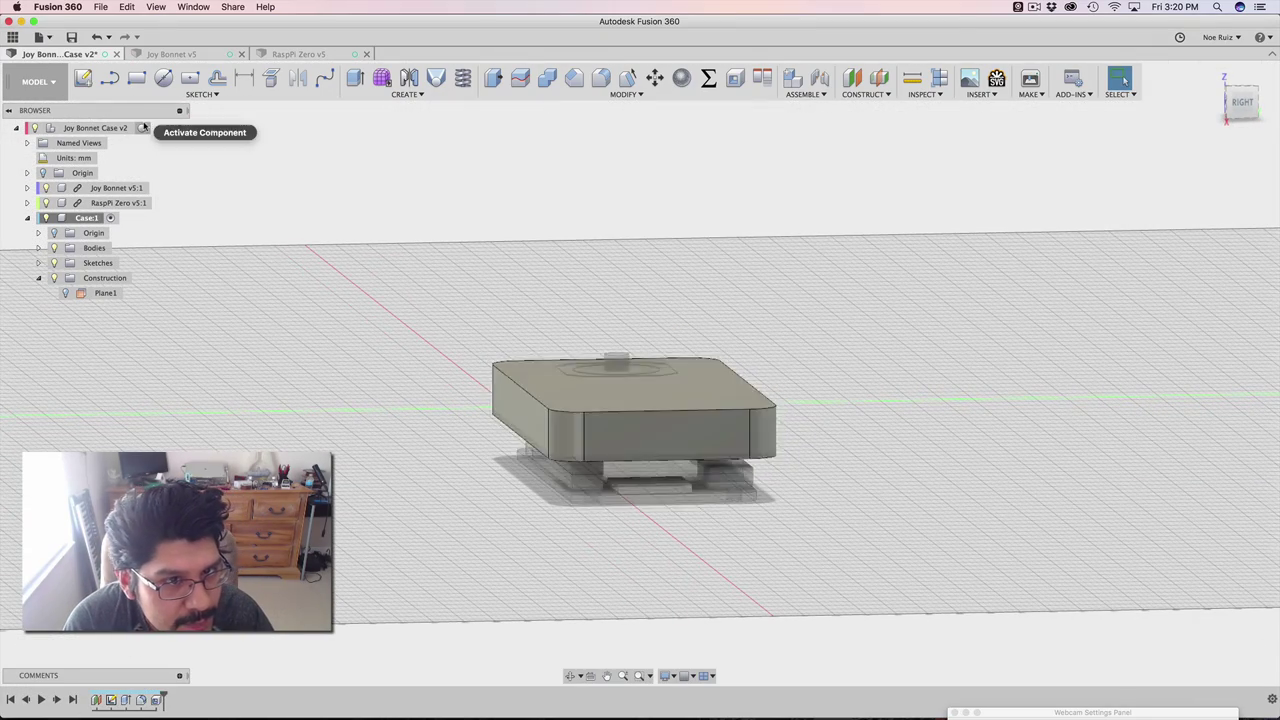
# Step: Activate the top-level assembly and try moving the Joy Bonnet up 6 mm by editing the captured board position feature
pyautogui.click(144, 128)
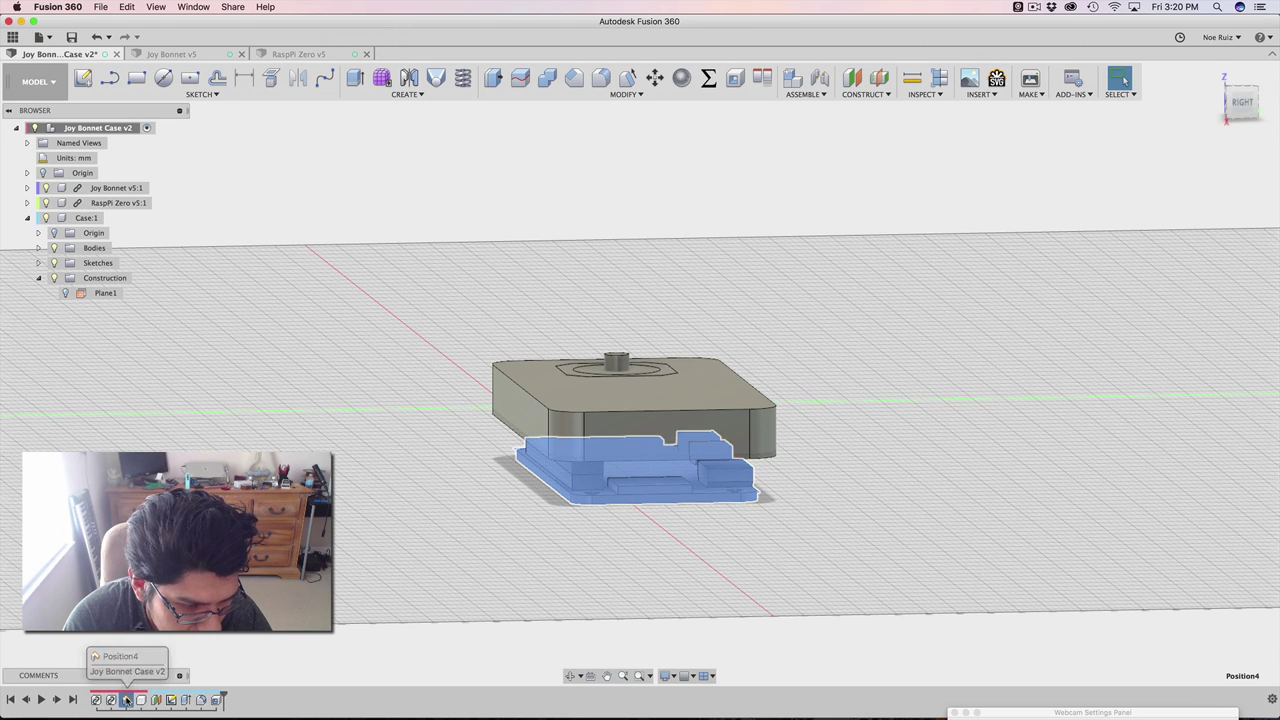
pyautogui.doubleClick(126, 700)
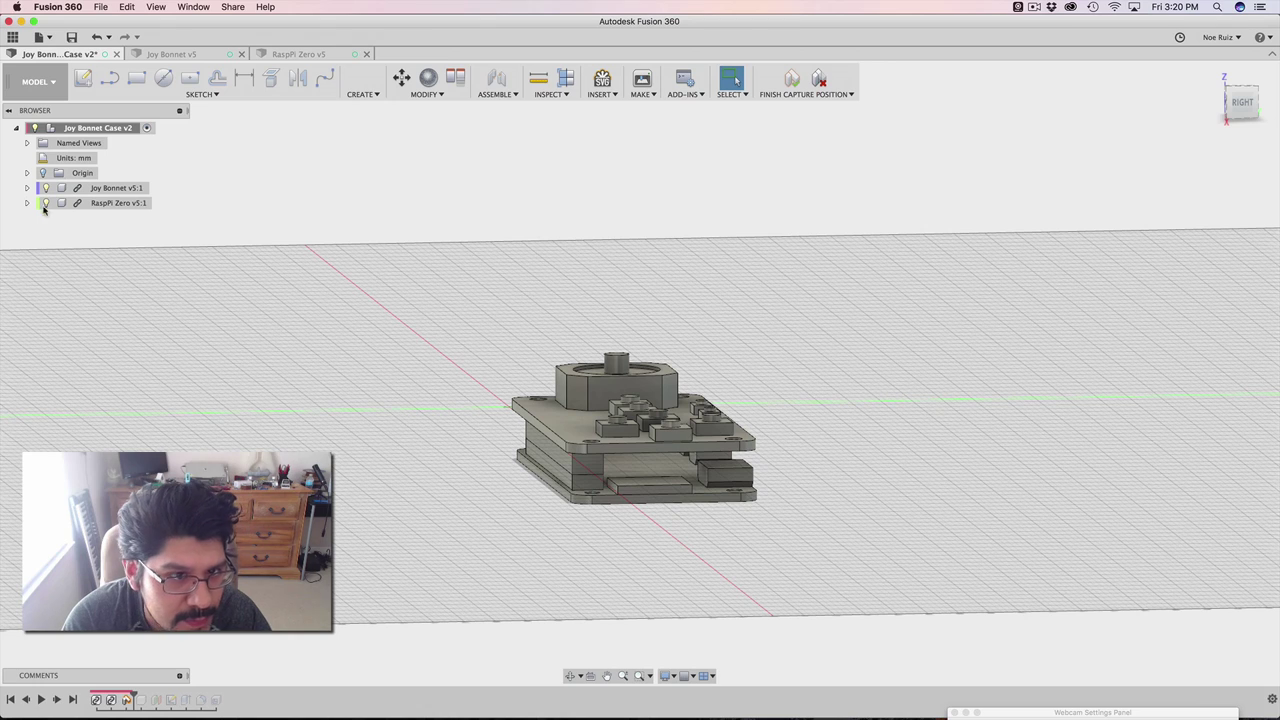
pyautogui.click(123, 189)
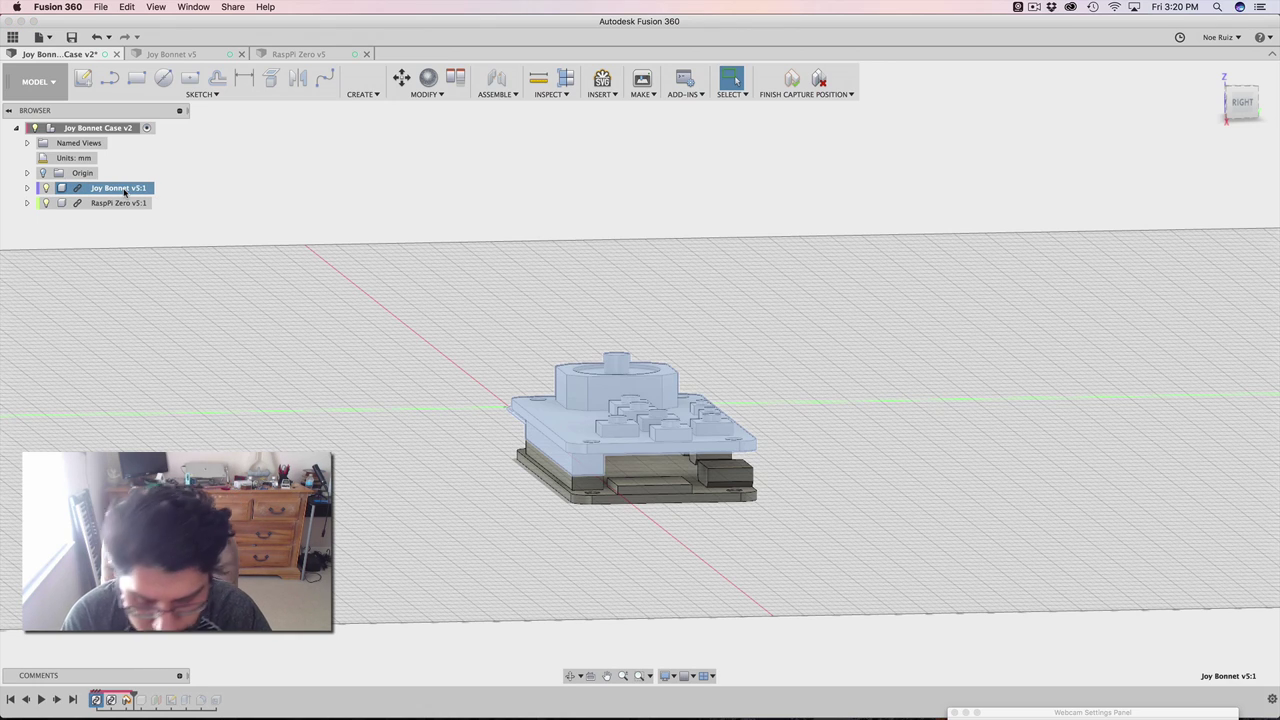
pyautogui.press('m')
pyautogui.scroll(3, 440, 271)
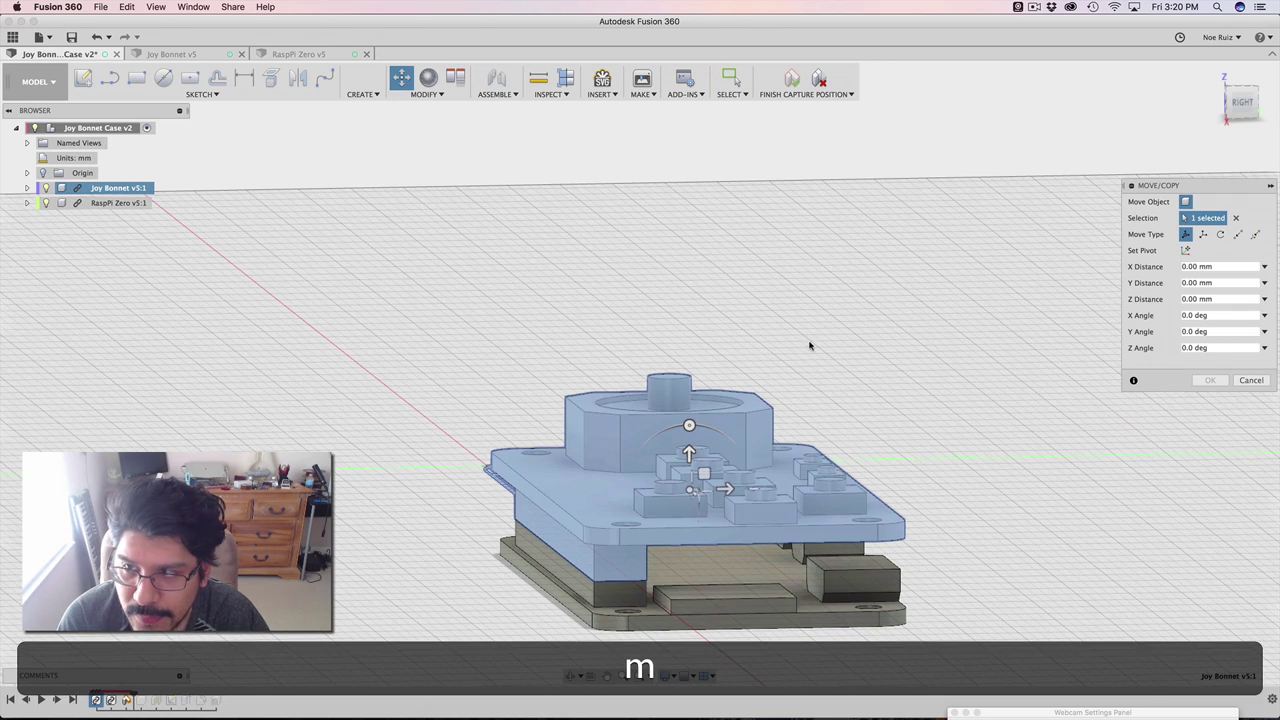
pyautogui.click(1226, 108)
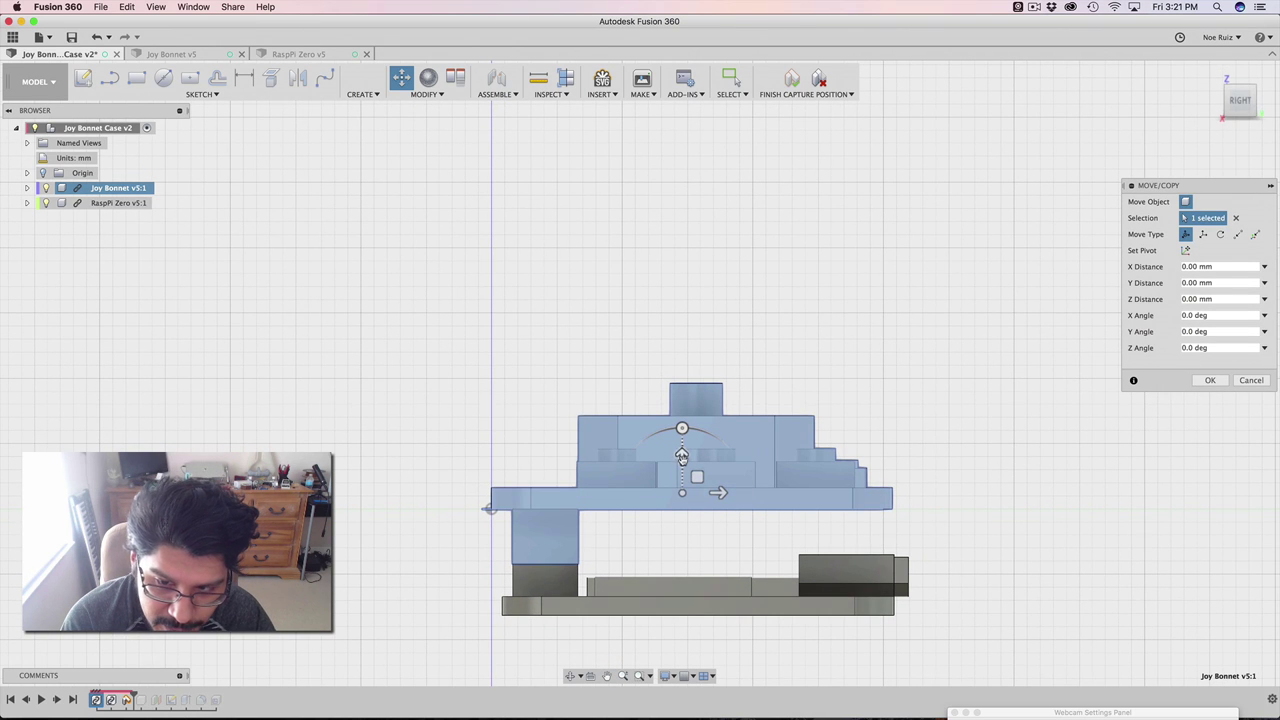
pyautogui.moveTo(681, 455); pyautogui.dragTo(682, 378)
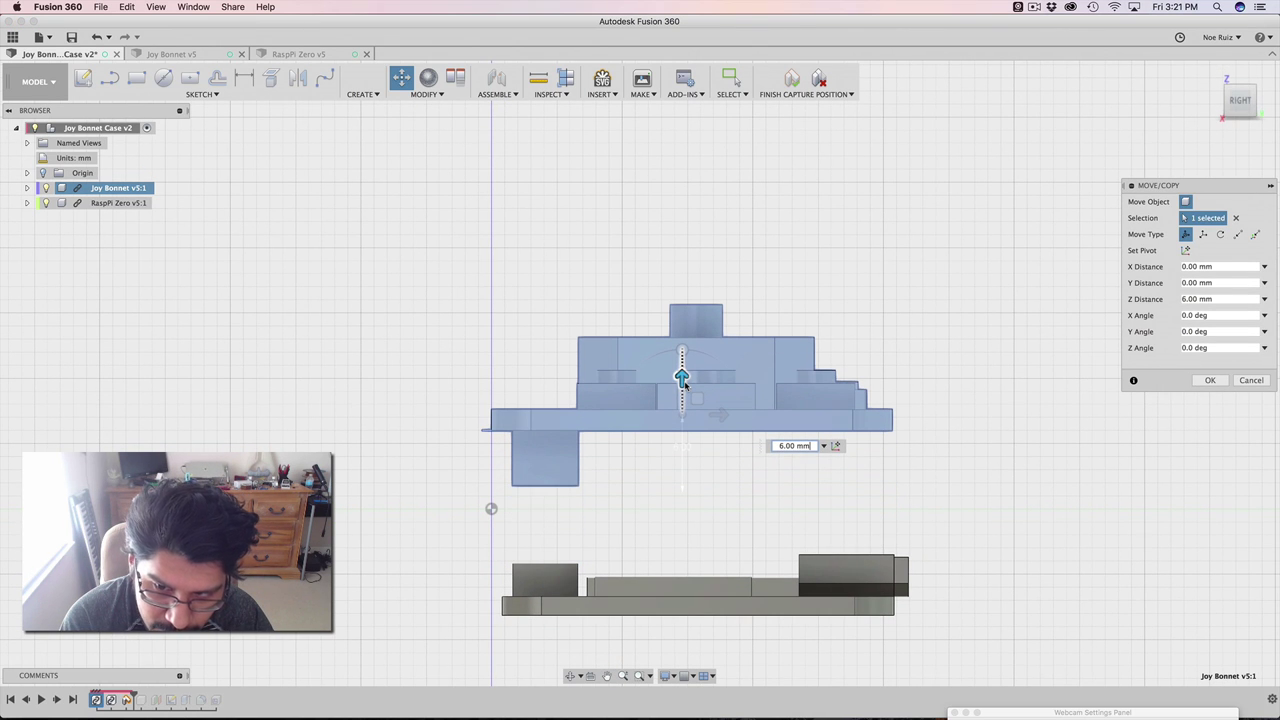
pyautogui.scroll(-3, 735, 400)
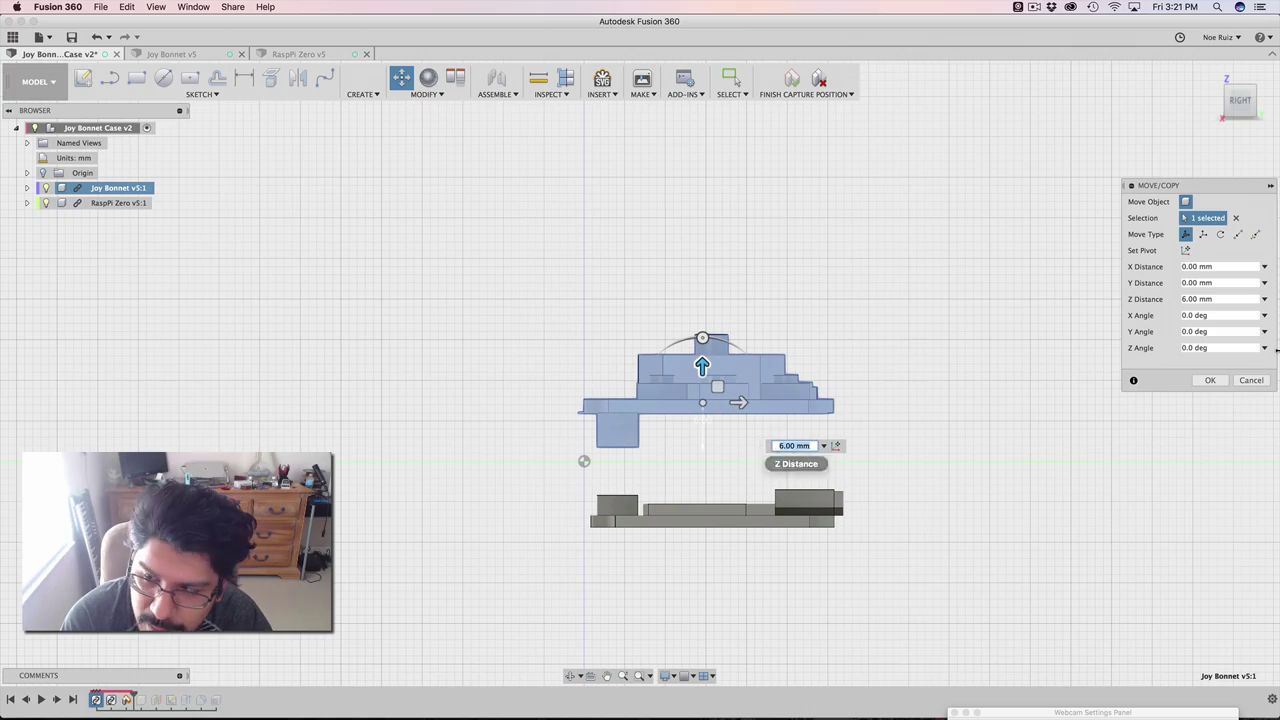
pyautogui.click(1211, 382)
pyautogui.keyDown('shift'); pyautogui.moveTo(1171, 349); pyautogui.dragTo(914, 246, button='middle'); pyautogui.keyUp('shift')
pyautogui.click(792, 80)
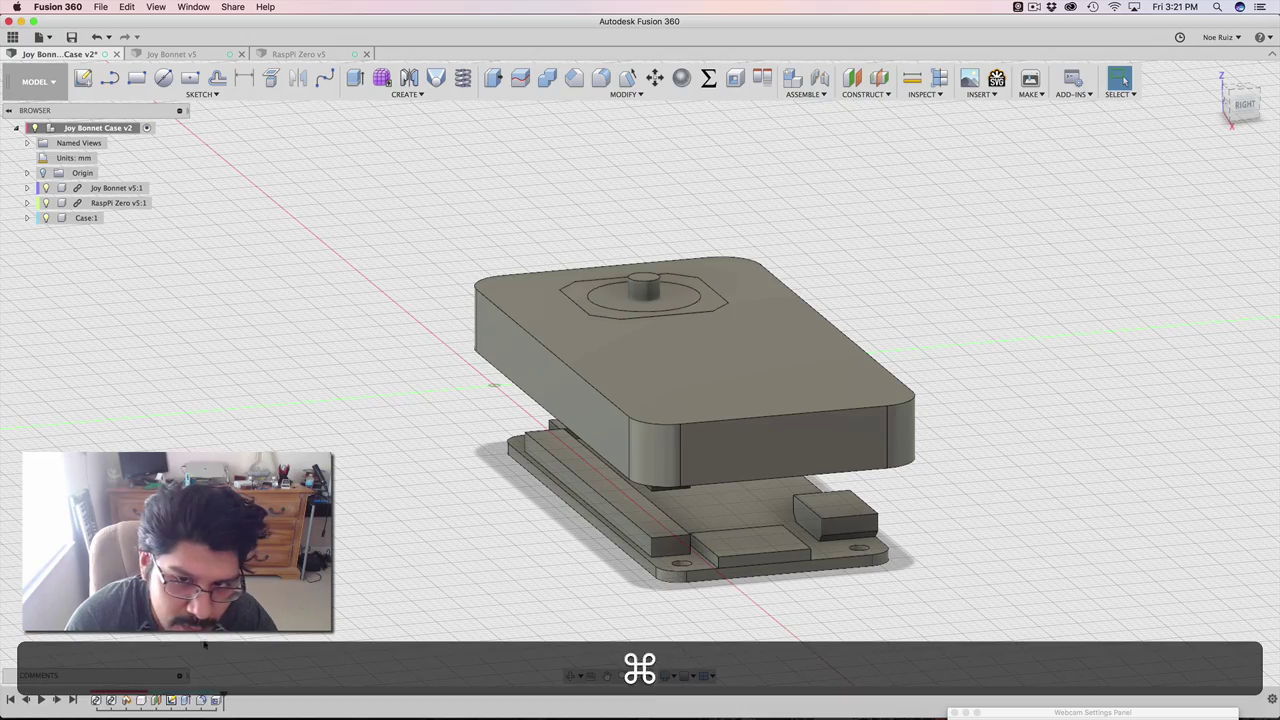
# Step: Undo the Joy Bonnet's upward move in the captured position
pyautogui.press('super+z')
pyautogui.press('super+z')
pyautogui.press('shift+super+z')
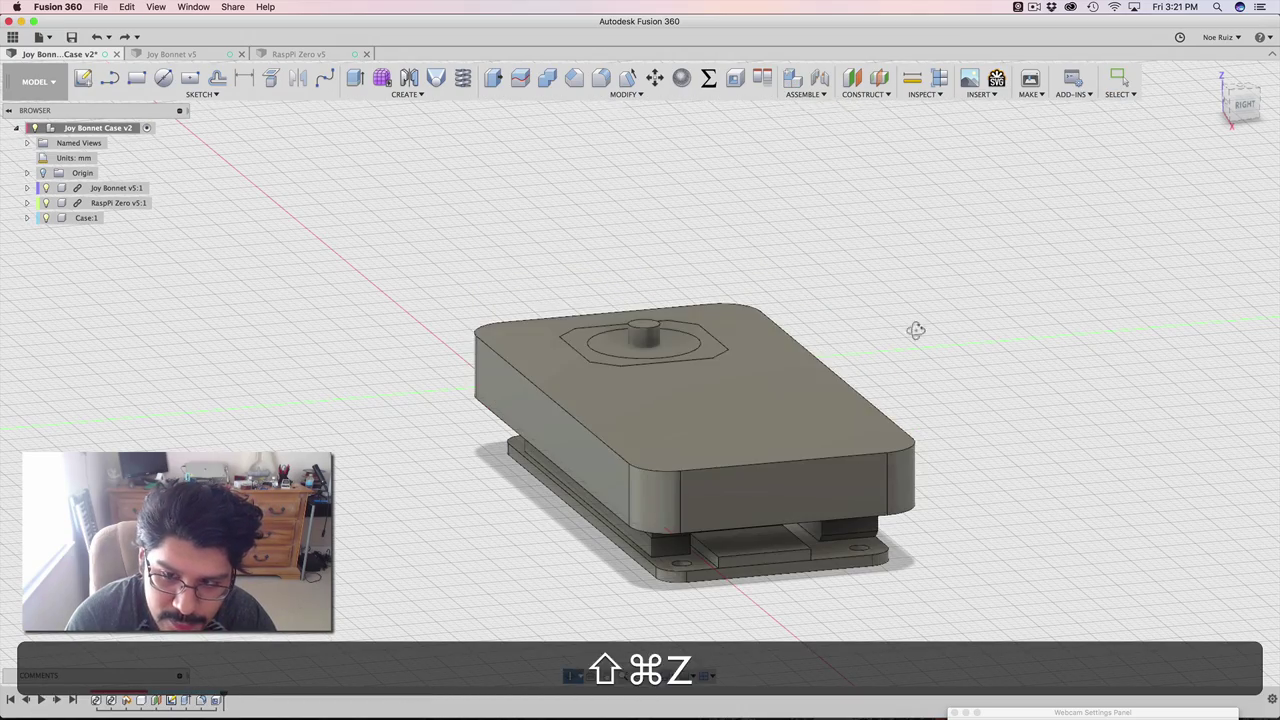
# Step: Examine the stacked header and the space between the case and the Raspberry Pi Zero from below and from above
pyautogui.keyDown('shift'); pyautogui.moveTo(916, 330); pyautogui.dragTo(669, 308, button='middle'); pyautogui.keyUp('shift')
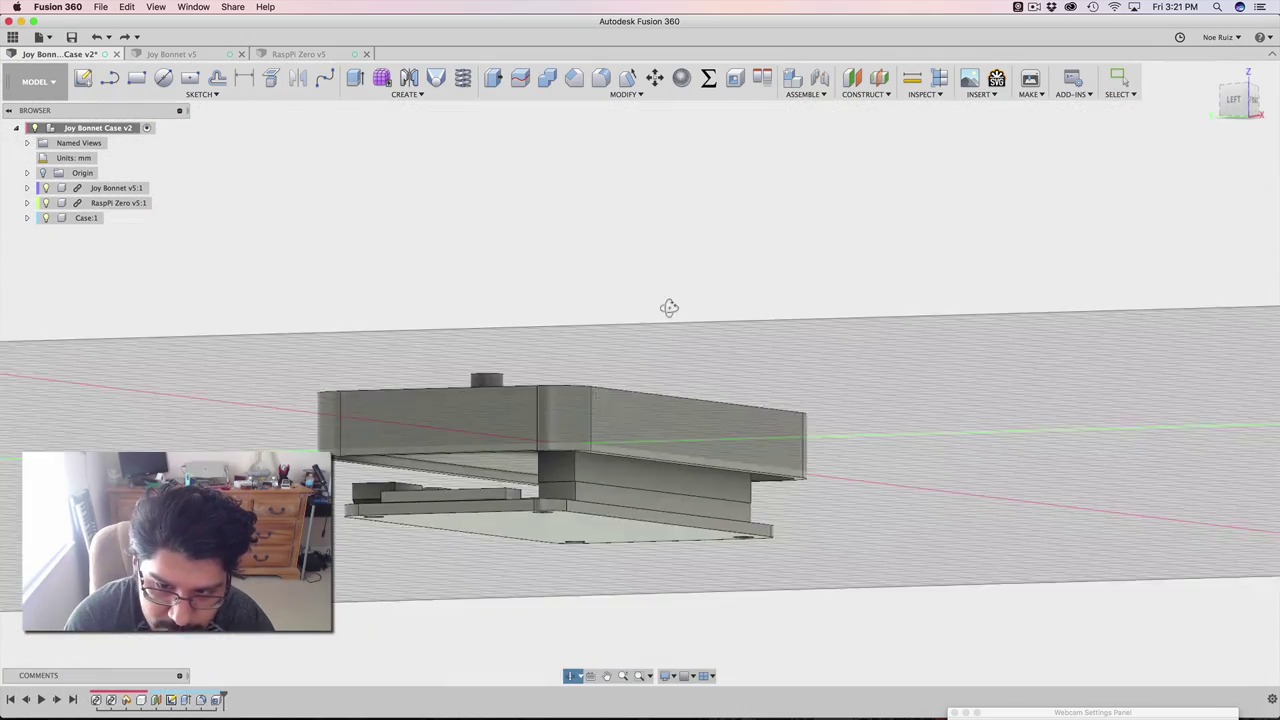
pyautogui.scroll(5, 590, 482)
pyautogui.scroll(-3, 597, 476)
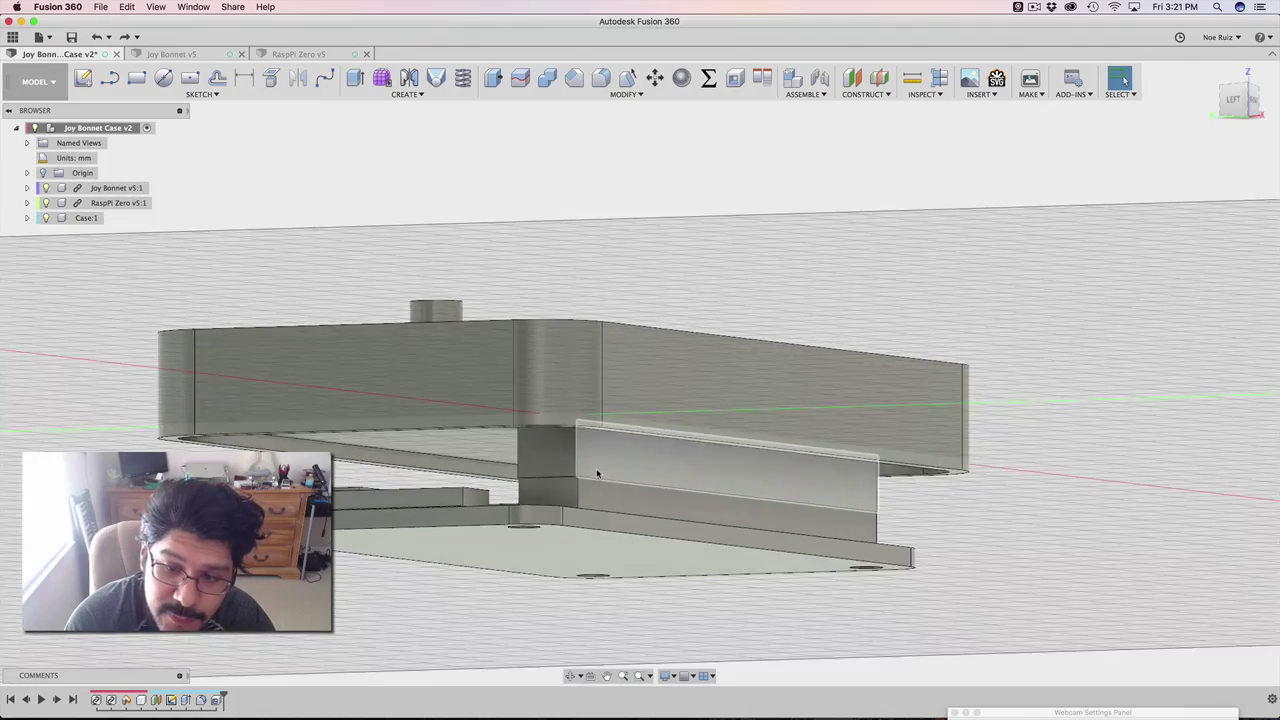
pyautogui.scroll(-3, 597, 473)
pyautogui.moveTo(580, 212)
pyautogui.keyDown('shift'); pyautogui.mouseDown(button='middle')
pyautogui.moveTo(600, 251)
pyautogui.moveTo(583, 209)
pyautogui.mouseUp(button='middle'); pyautogui.keyUp('shift')
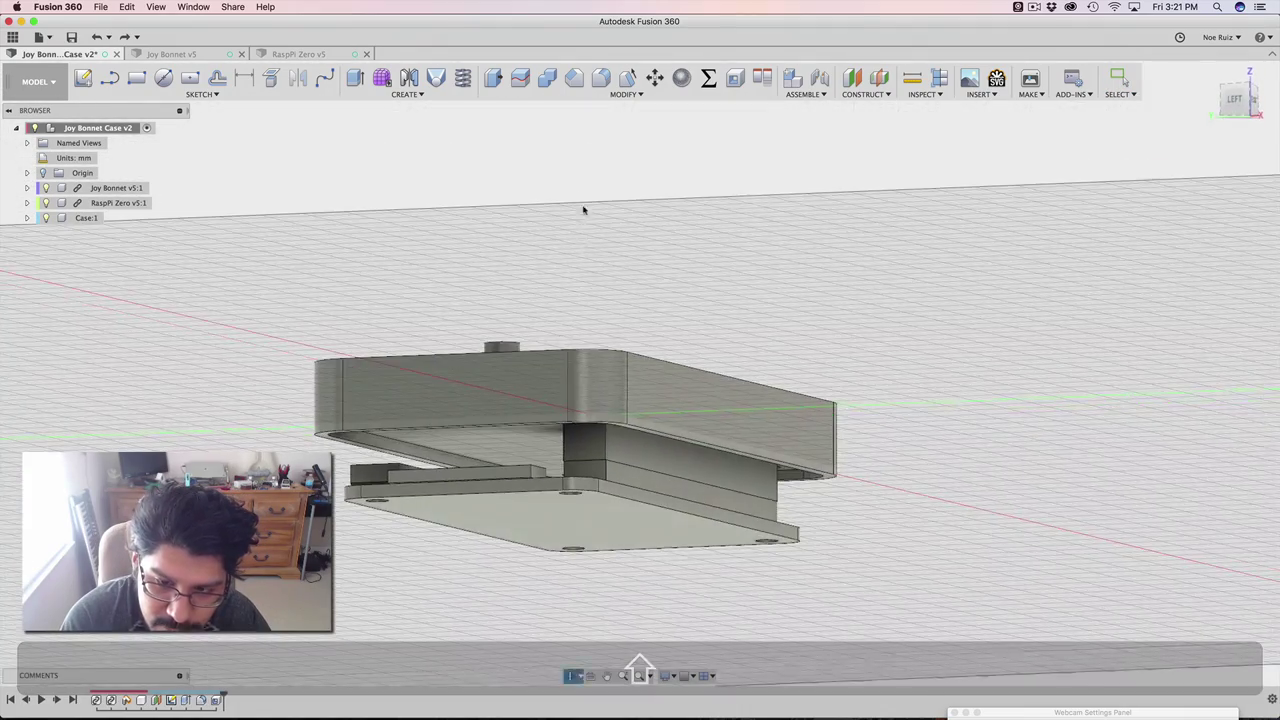
pyautogui.scroll(5, 592, 450)
pyautogui.scroll(-2, 590, 480)
pyautogui.scroll(3, 588, 510)
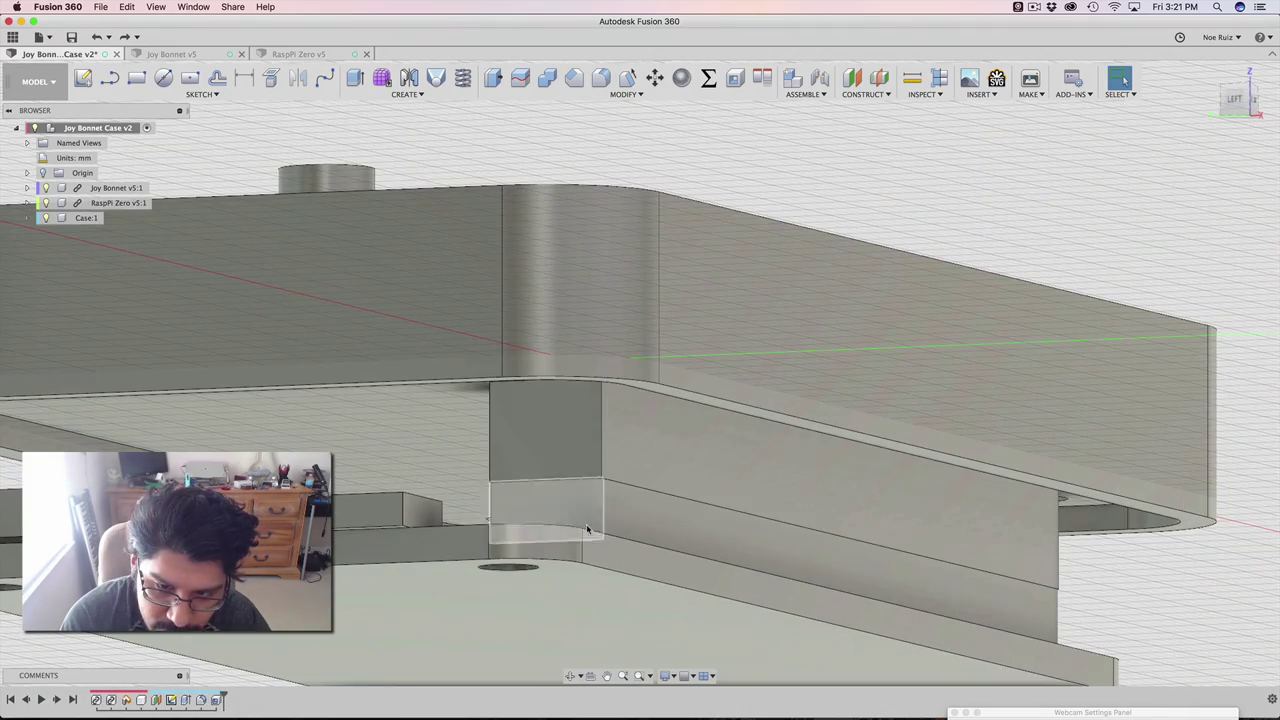
pyautogui.scroll(-10, 586, 524)
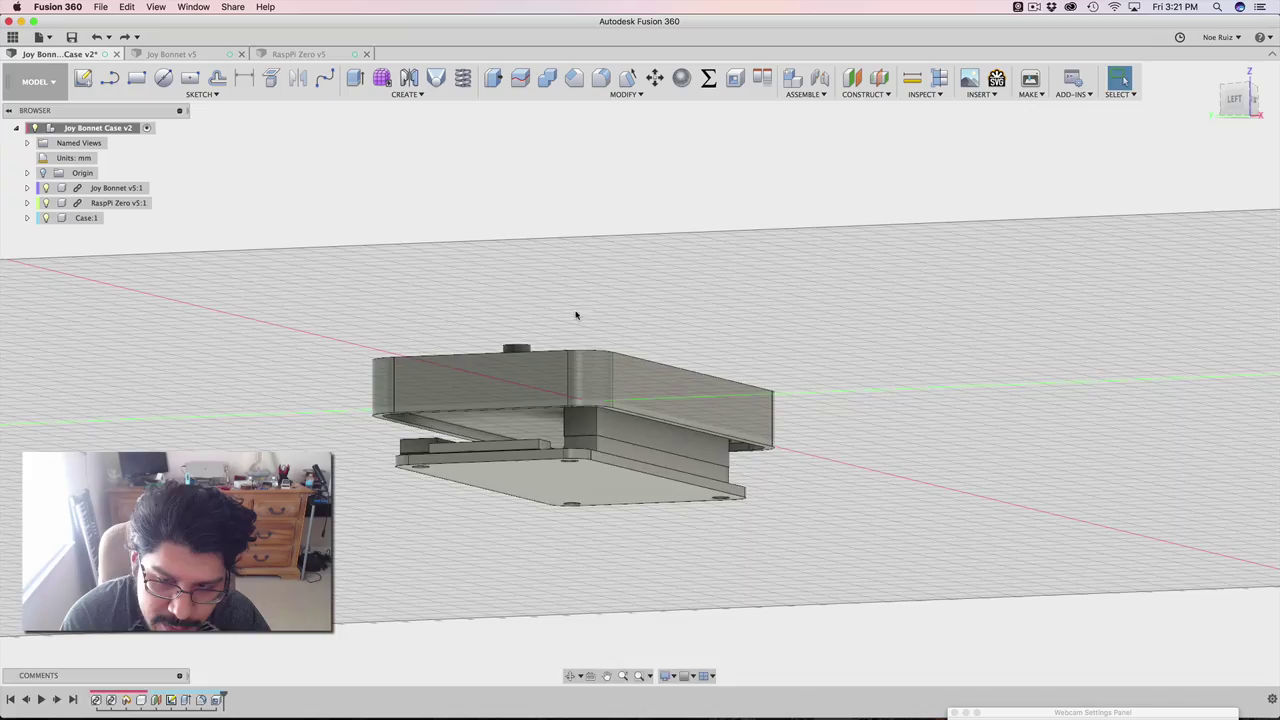
pyautogui.keyDown('shift'); pyautogui.moveTo(577, 314); pyautogui.dragTo(575, 385, button='middle'); pyautogui.keyUp('shift')
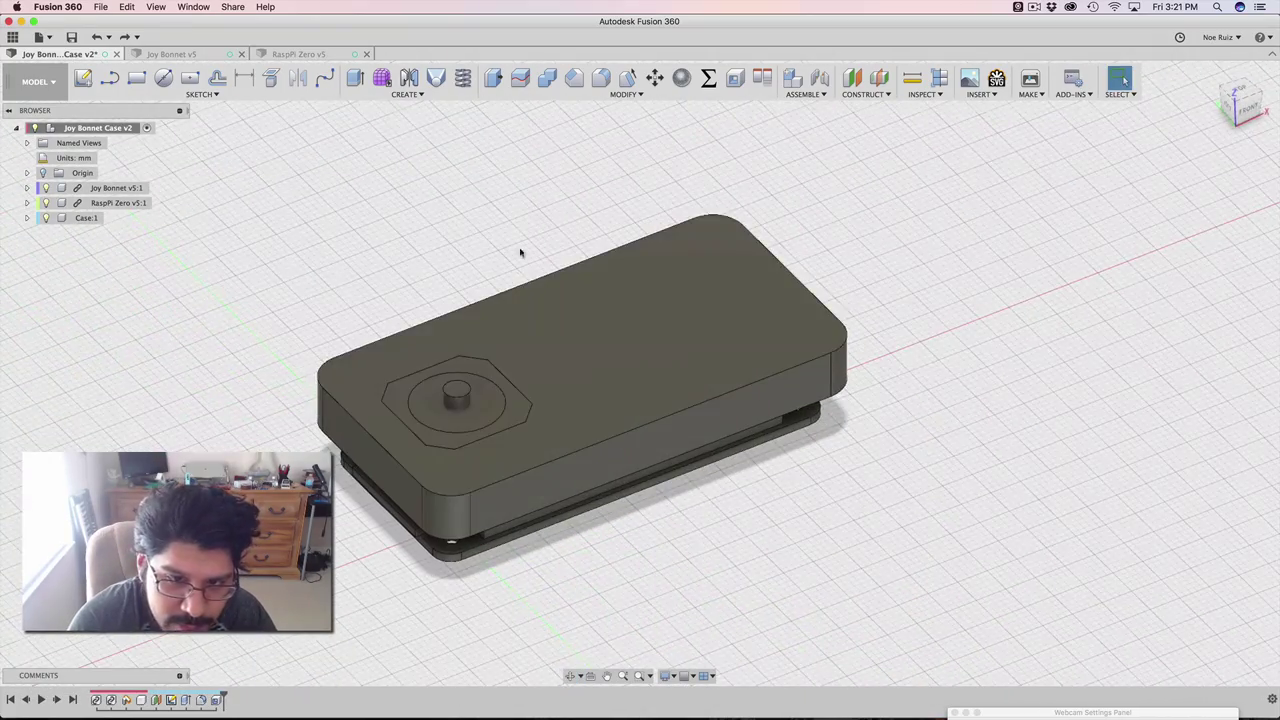
# Step: Activate the Case component and rename its body to "top case"
pyautogui.click(108, 221)
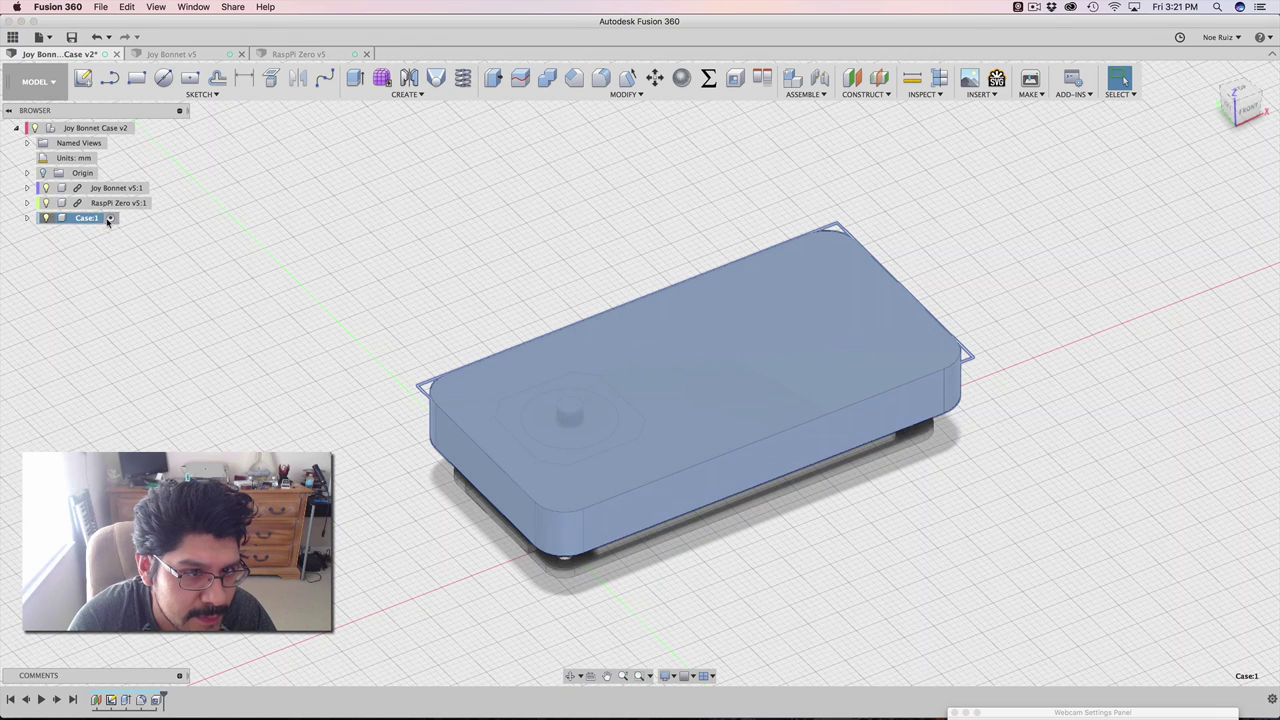
pyautogui.press('Escape')
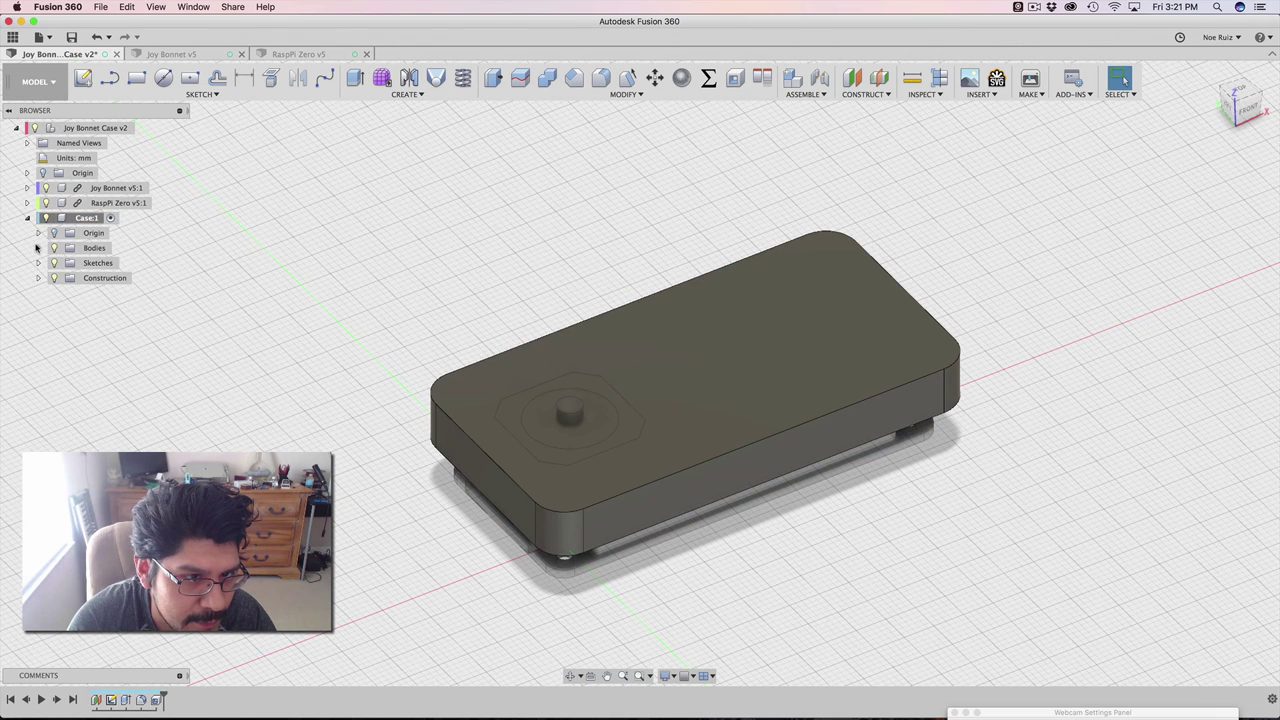
pyautogui.doubleClick(102, 262)
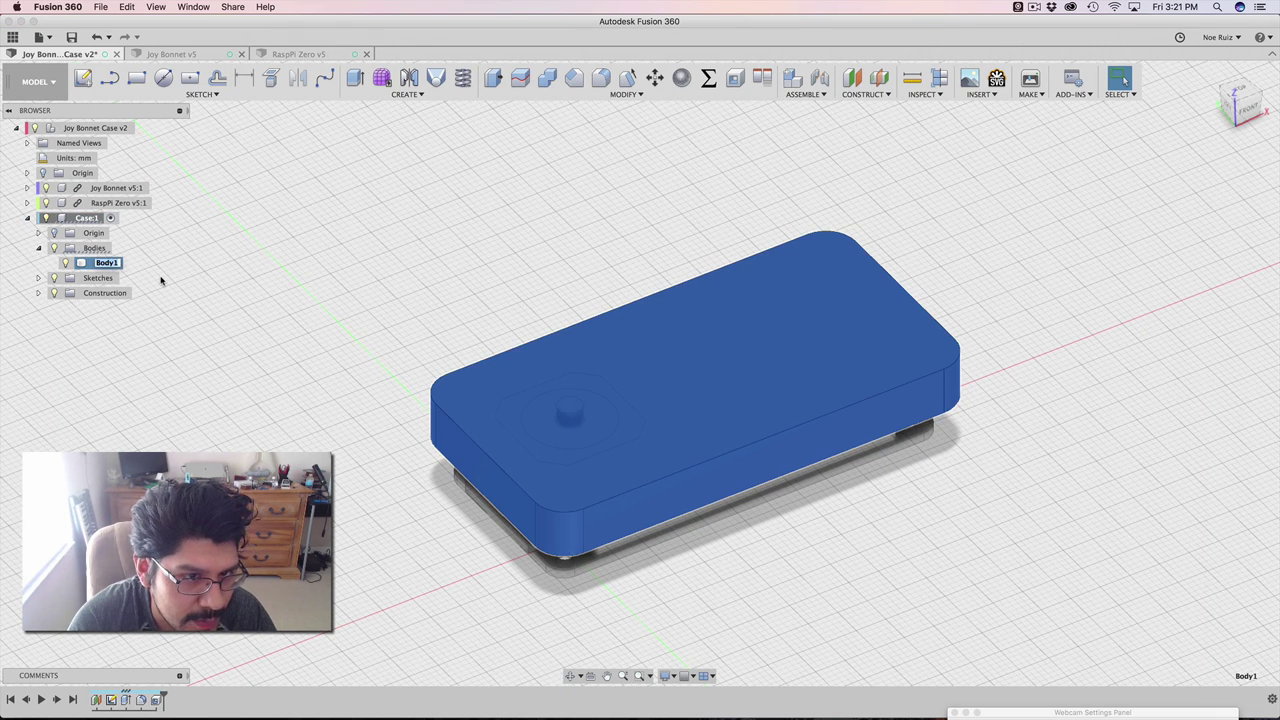
pyautogui.write('top case')
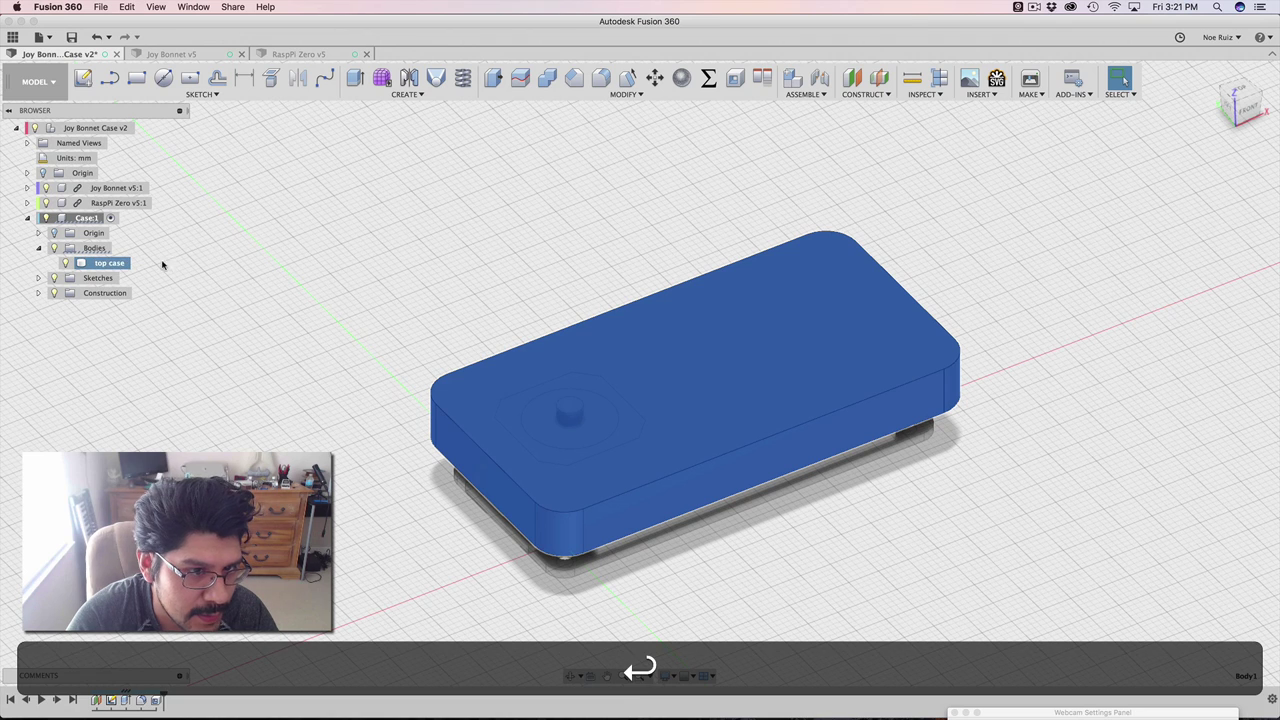
# Step: Rename the sketch in the Case component to "top case"
pyautogui.click(38, 278)
pyautogui.doubleClick(84, 293)
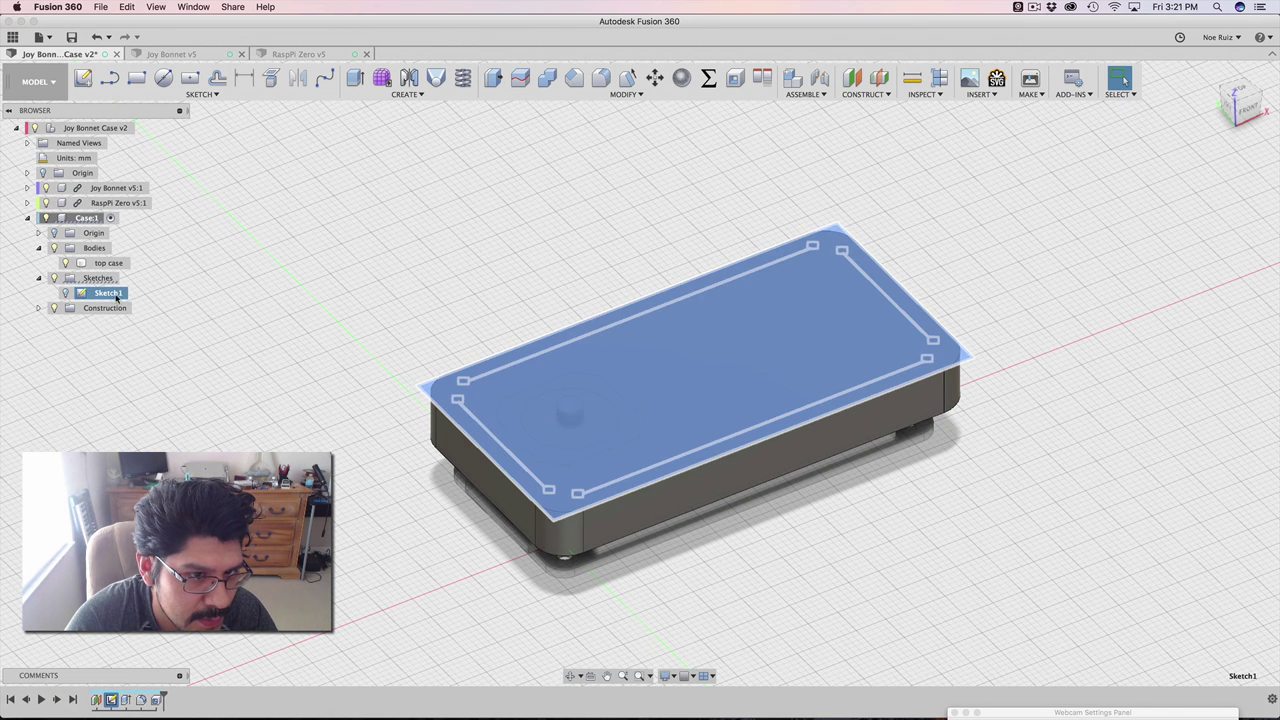
pyautogui.write('top case')
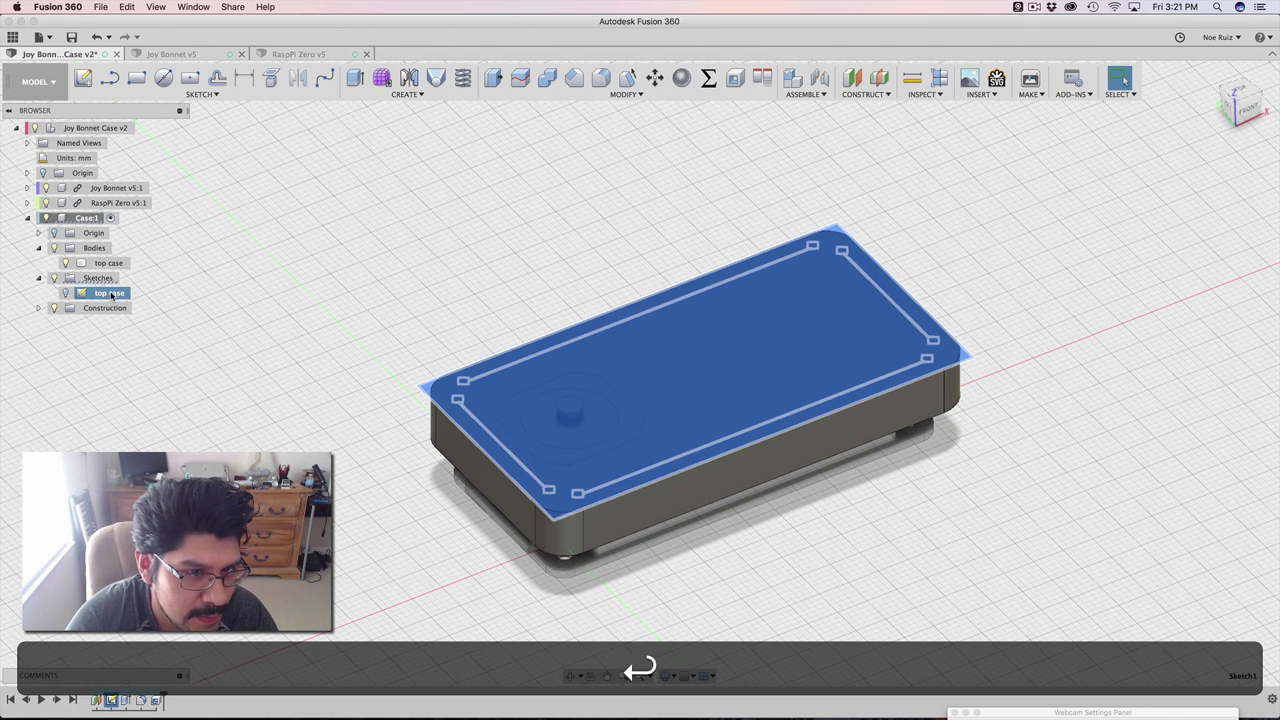
pyautogui.click(253, 349)
# Step: Start a new sketch on the top face of the case and hide the top case body to expose the boards
pyautogui.scroll(3, 479, 383)
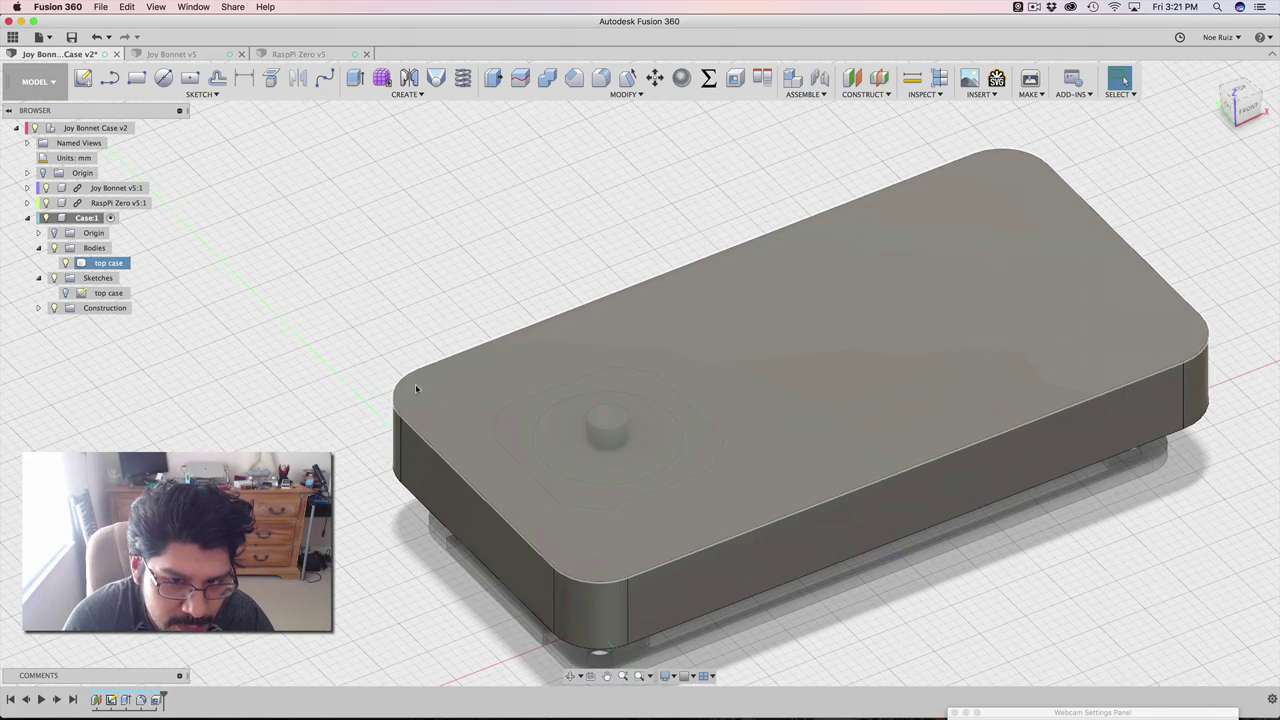
pyautogui.click(416, 387)
pyautogui.scroll(-3, 370, 280)
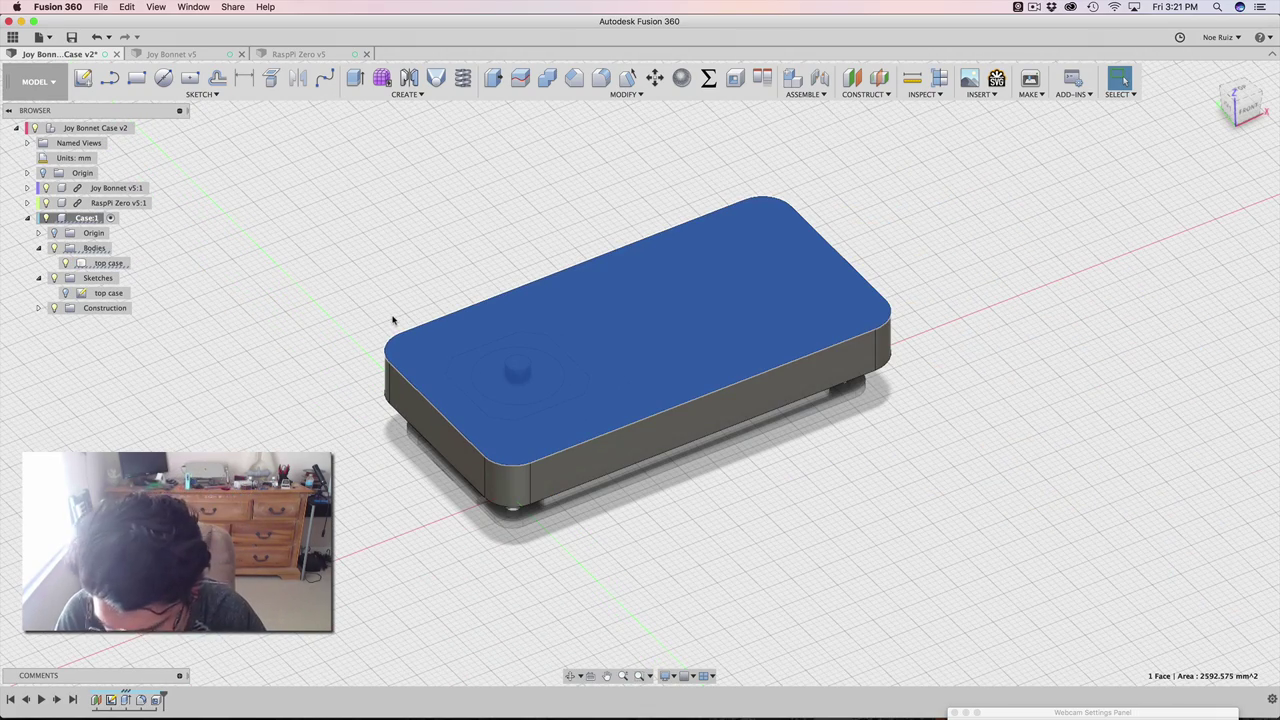
pyautogui.press('p')
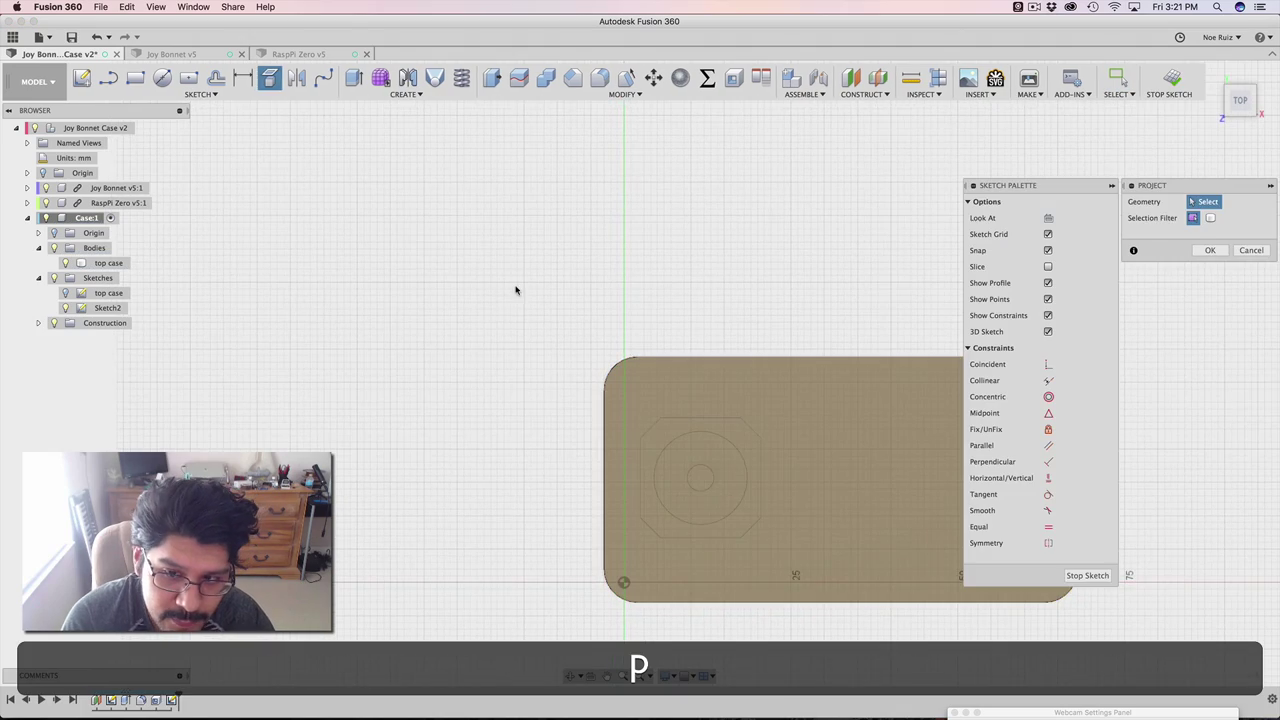
pyautogui.moveTo(389, 314)
pyautogui.keyDown('shift'); pyautogui.mouseDown(button='middle')
pyautogui.moveTo(425, 290)
pyautogui.moveTo(420, 266)
pyautogui.mouseUp(button='middle'); pyautogui.keyUp('shift')
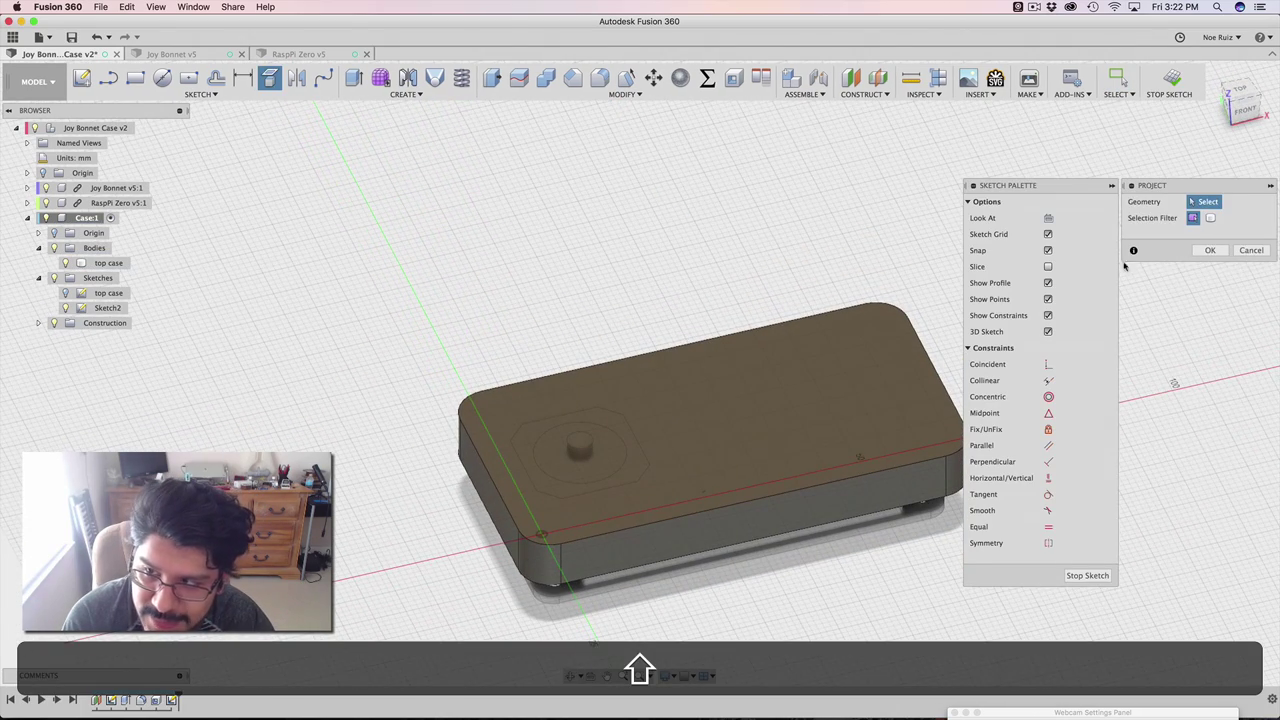
pyautogui.press('Escape')
pyautogui.click(90, 263)
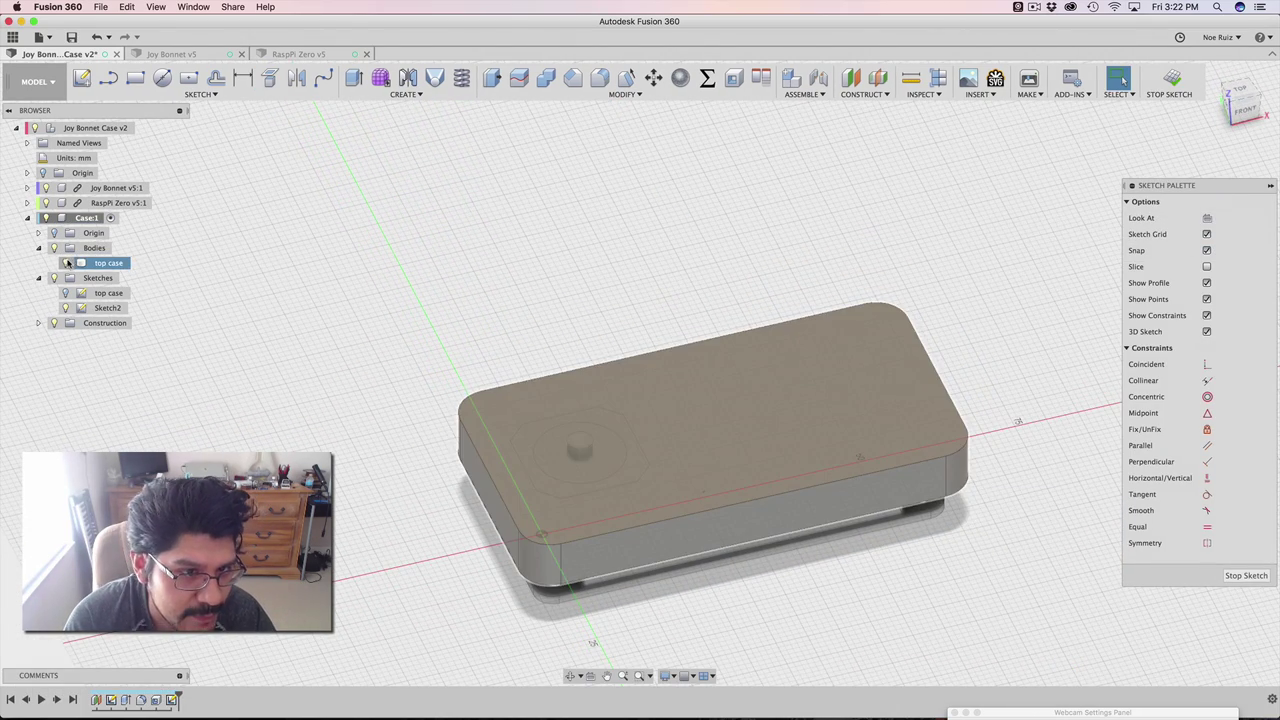
pyautogui.click(65, 262)
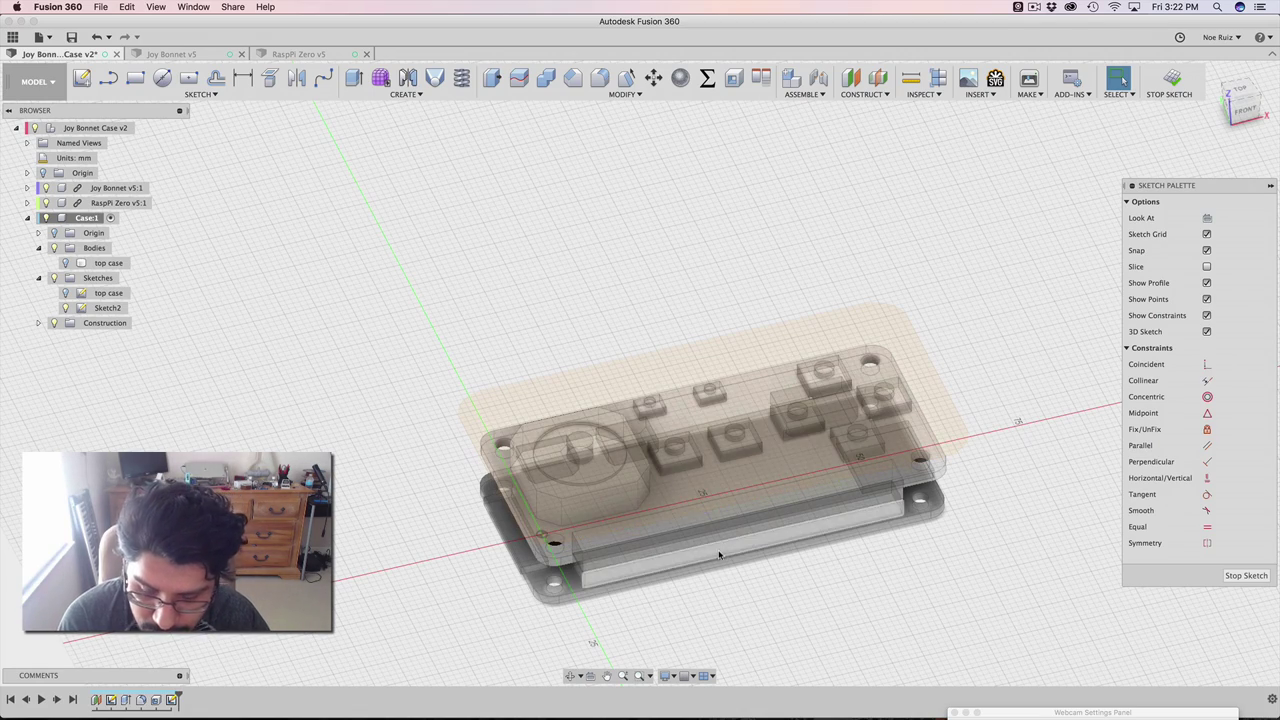
# Step: Project the Joy Bonnet board's top face, with its joystick, button and hole outlines, into the sketch
pyautogui.press('p')
pyautogui.scroll(4, 705, 462)
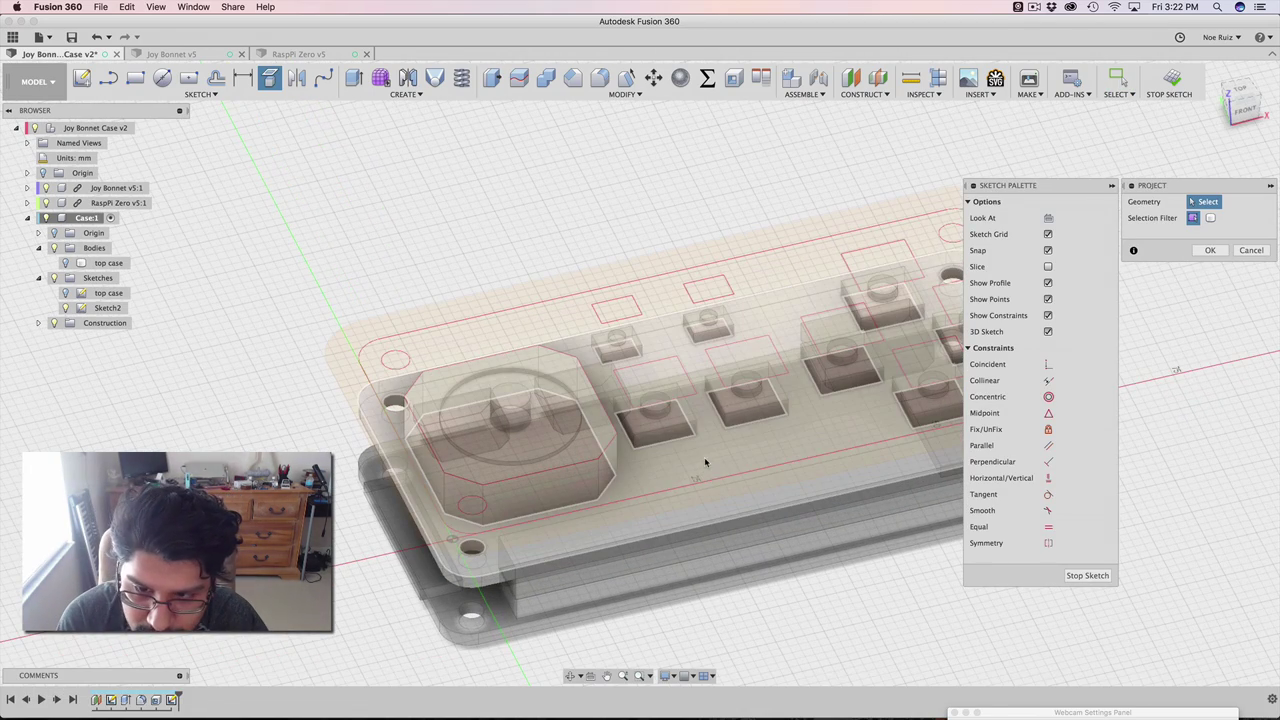
pyautogui.click(705, 462)
pyautogui.keyDown('shift'); pyautogui.moveTo(705, 462); pyautogui.dragTo(777, 497, button='middle'); pyautogui.keyUp('shift')
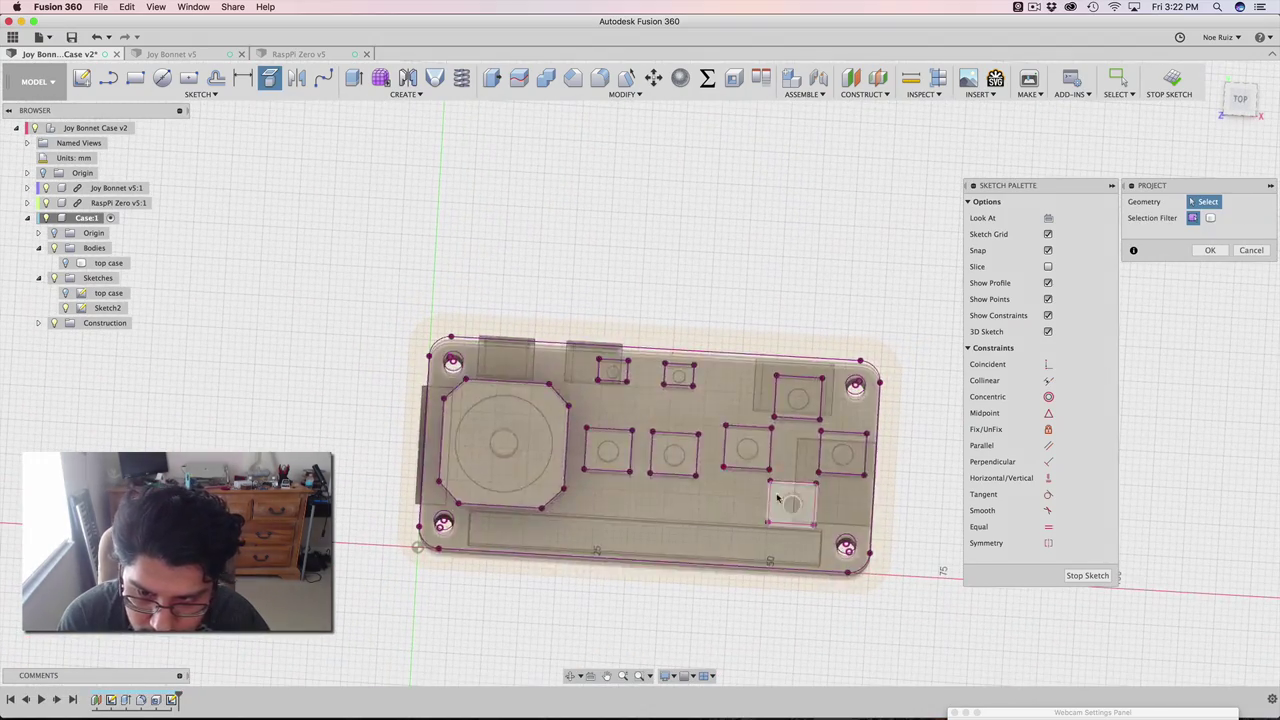
pyautogui.click(1208, 251)
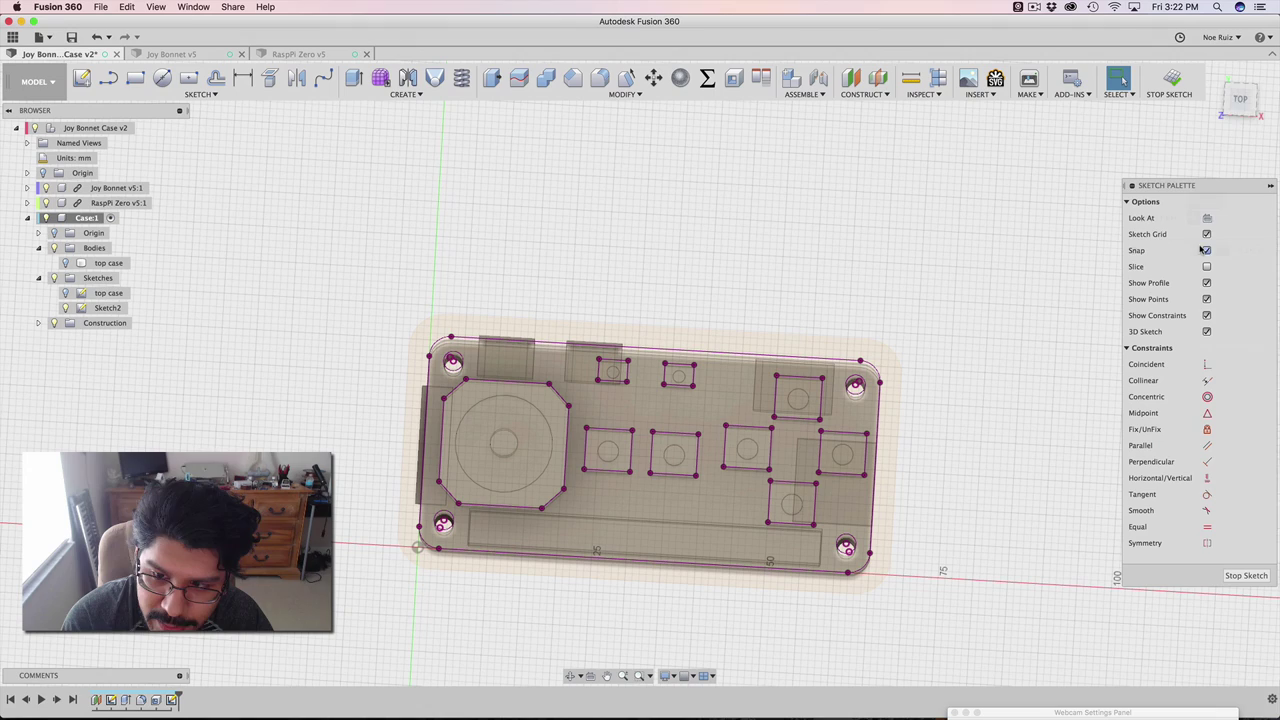
# Step: Offset the projected octagonal joystick outline outward by 0.2 mm, entering -0.2 mm as the offset position
pyautogui.click(1238, 102)
pyautogui.scroll(5, 486, 320)
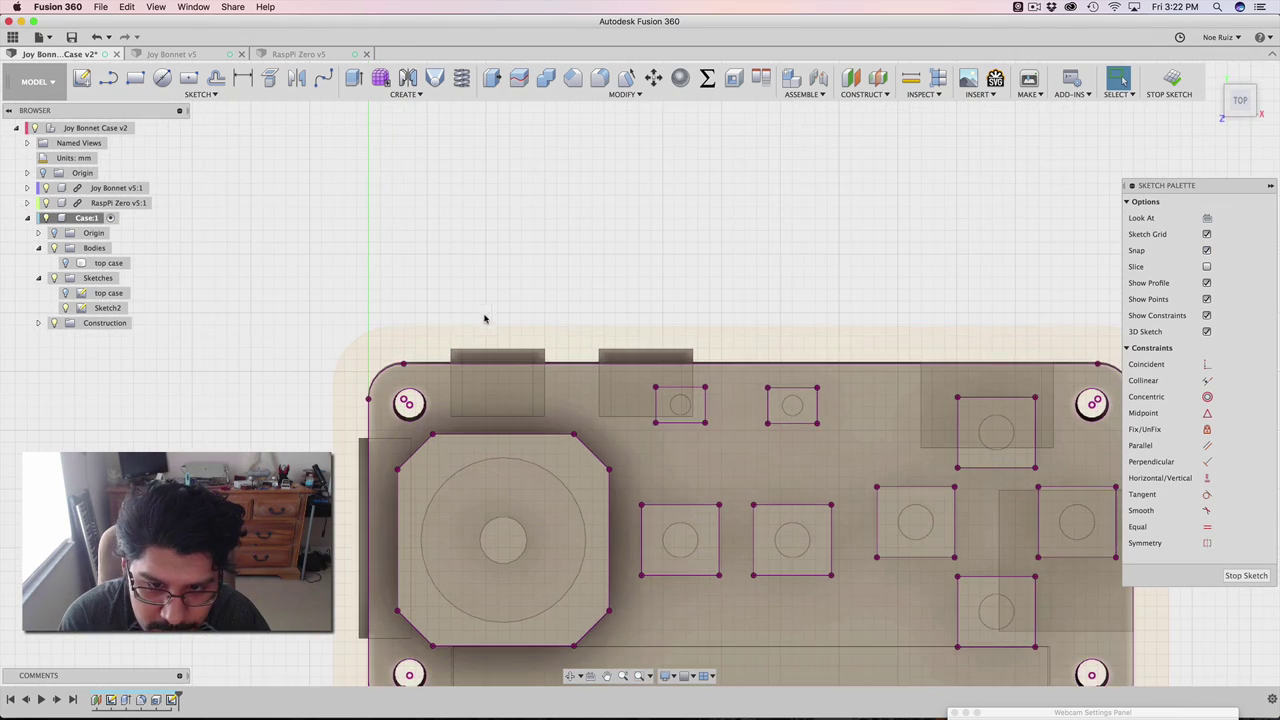
pyautogui.moveTo(540, 246); pyautogui.dragTo(568, 201, button='middle')
pyautogui.scroll(3, 558, 351)
pyautogui.scroll(3, 558, 355)
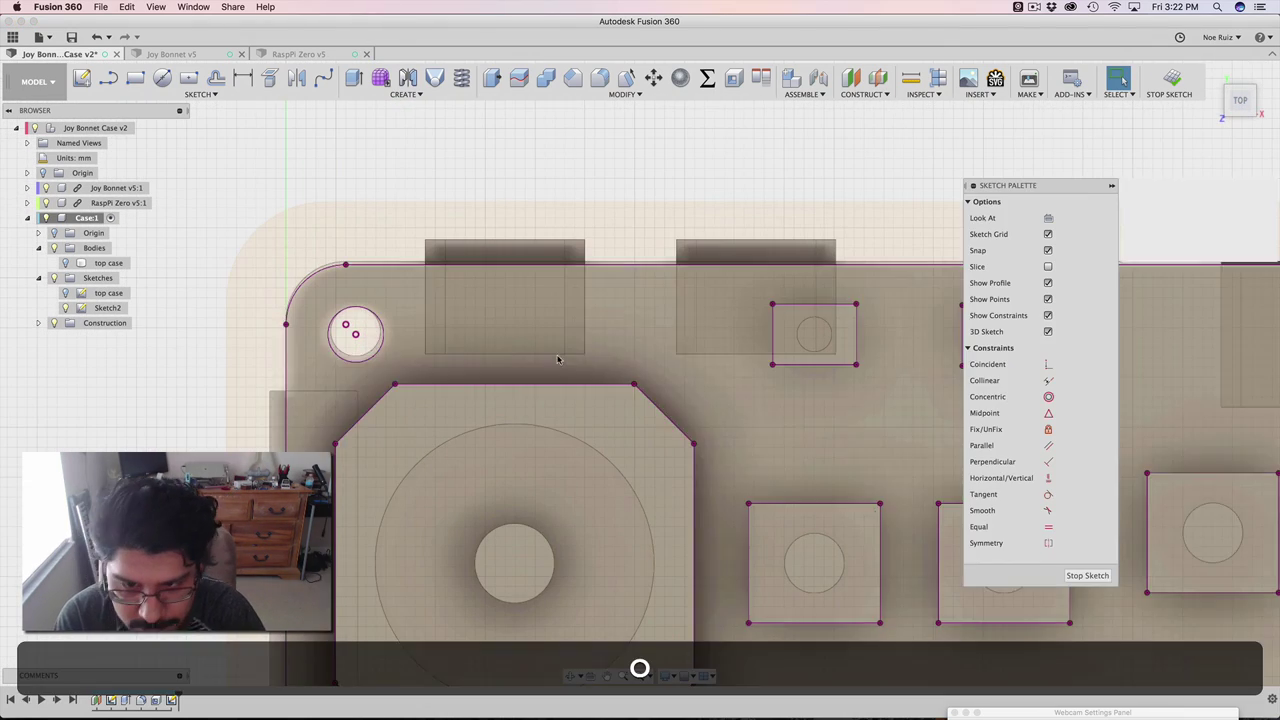
pyautogui.press('o')
pyautogui.click(627, 391)
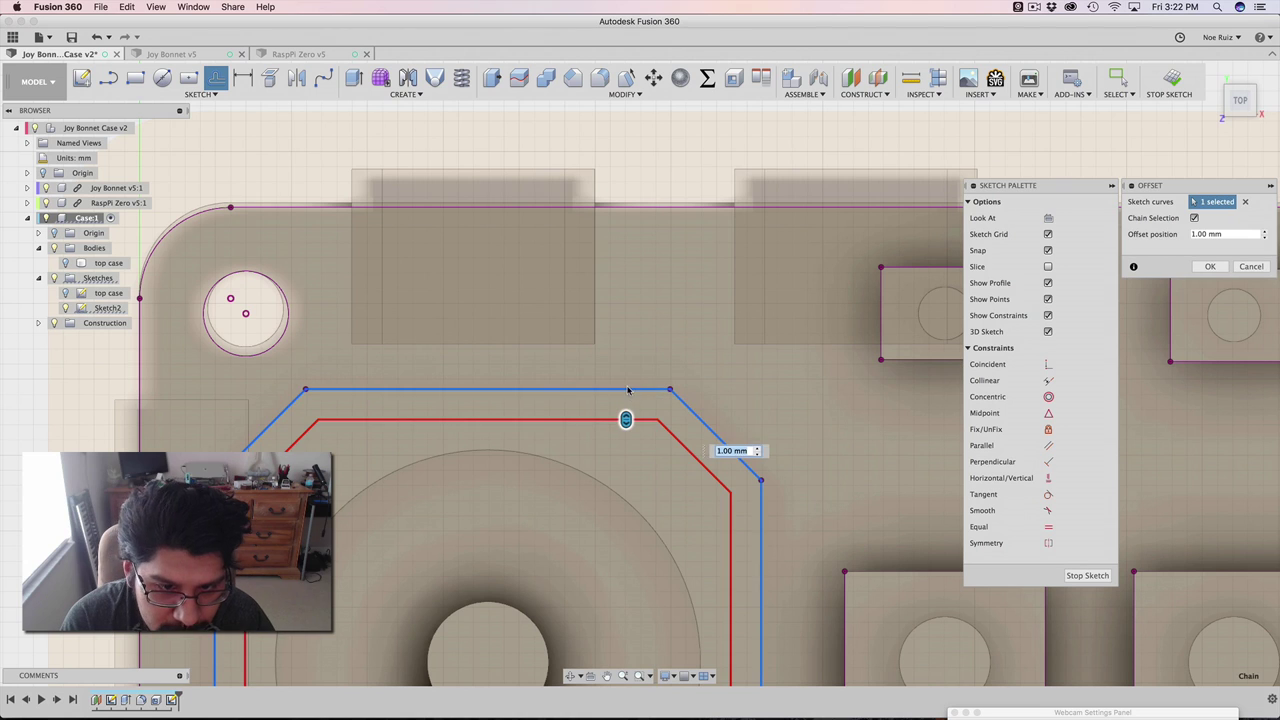
pyautogui.moveTo(626, 419); pyautogui.dragTo(626, 380)
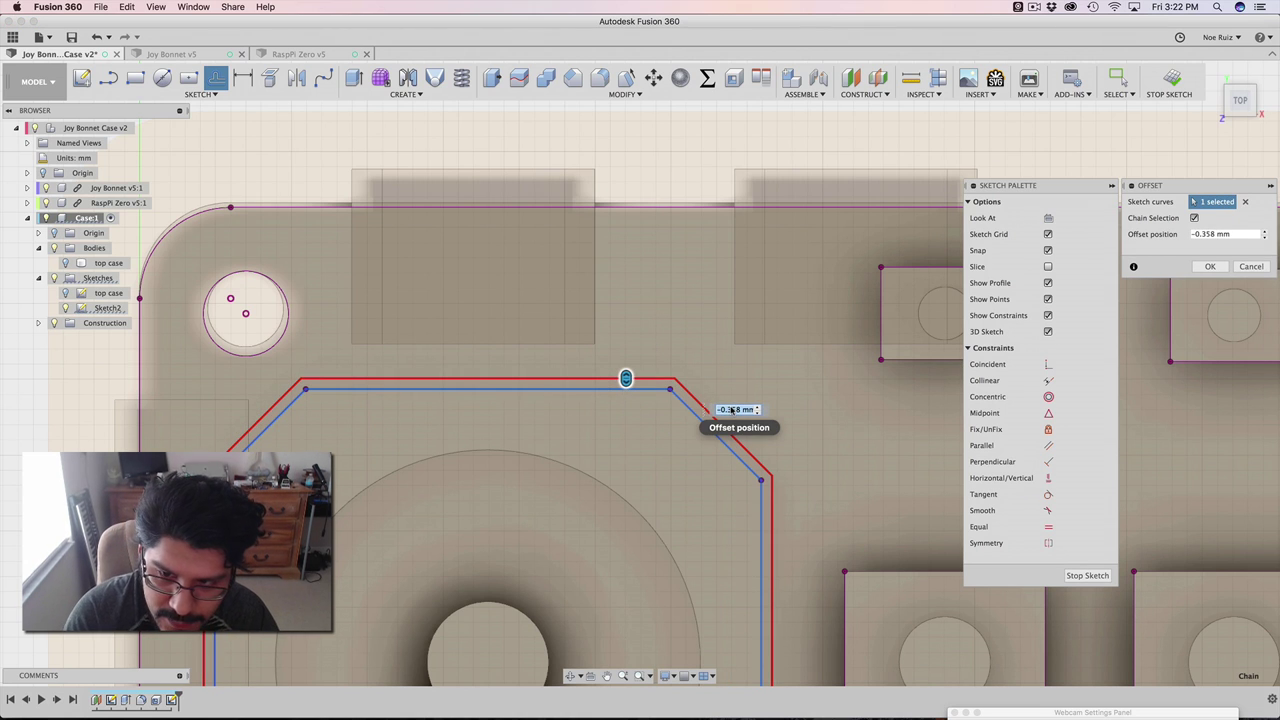
pyautogui.write('-.2')
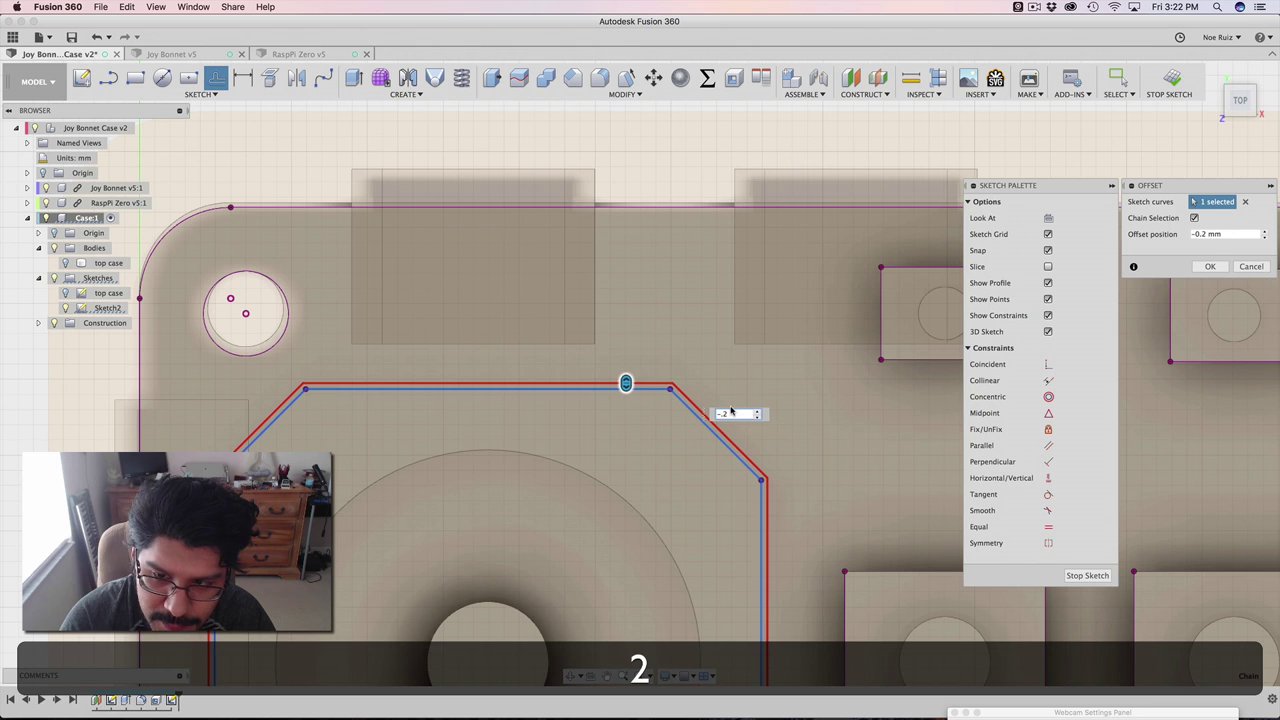
pyautogui.press('Return')
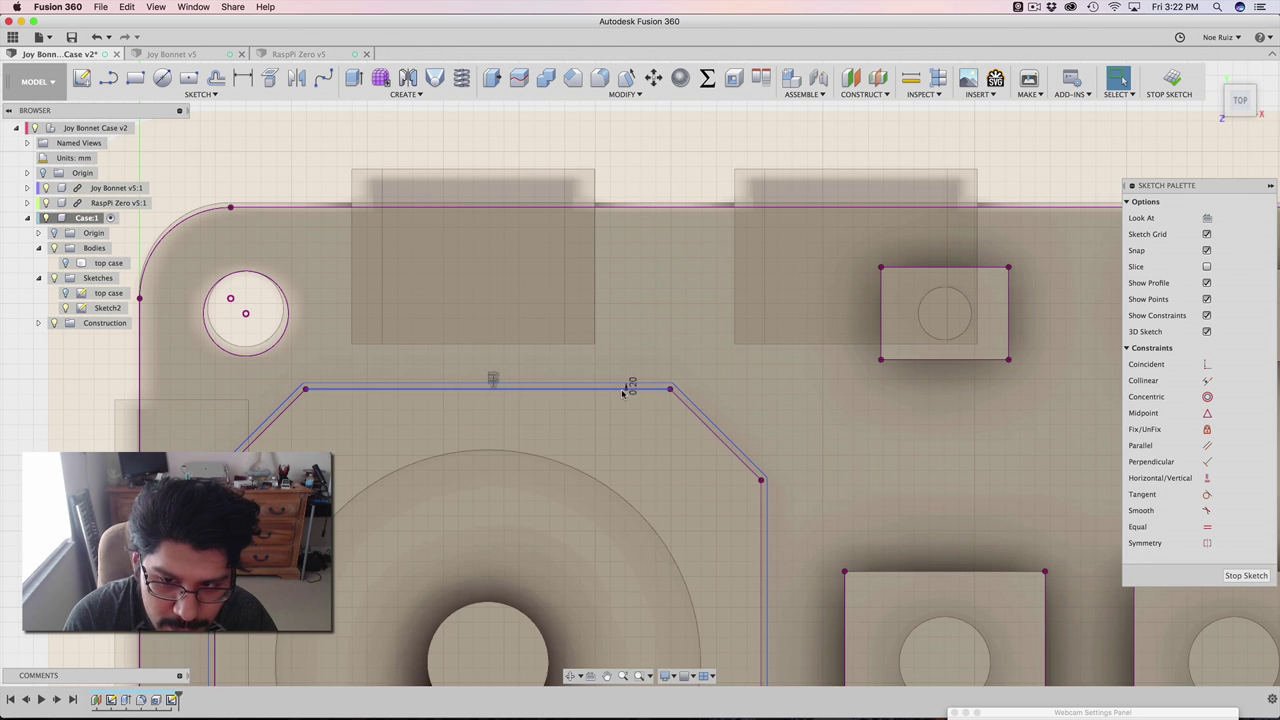
pyautogui.scroll(-2, 590, 400)
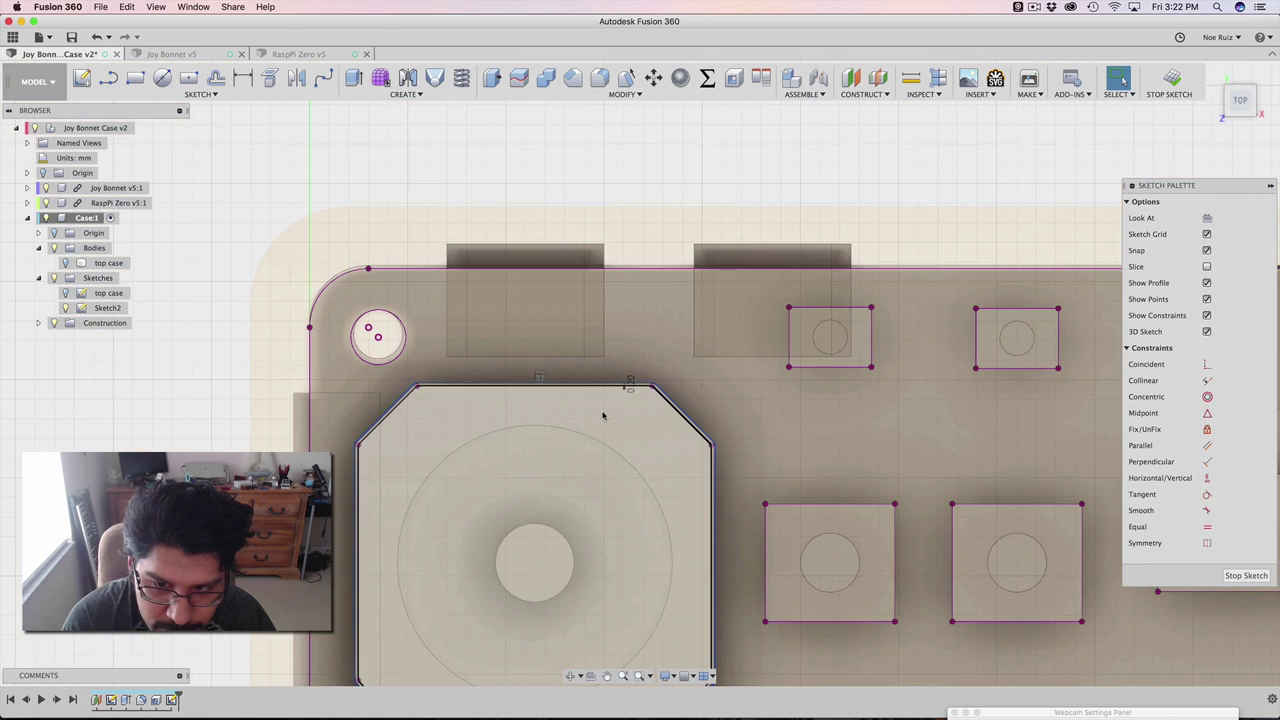
pyautogui.click(607, 413)
pyautogui.scroll(3, 590, 380)
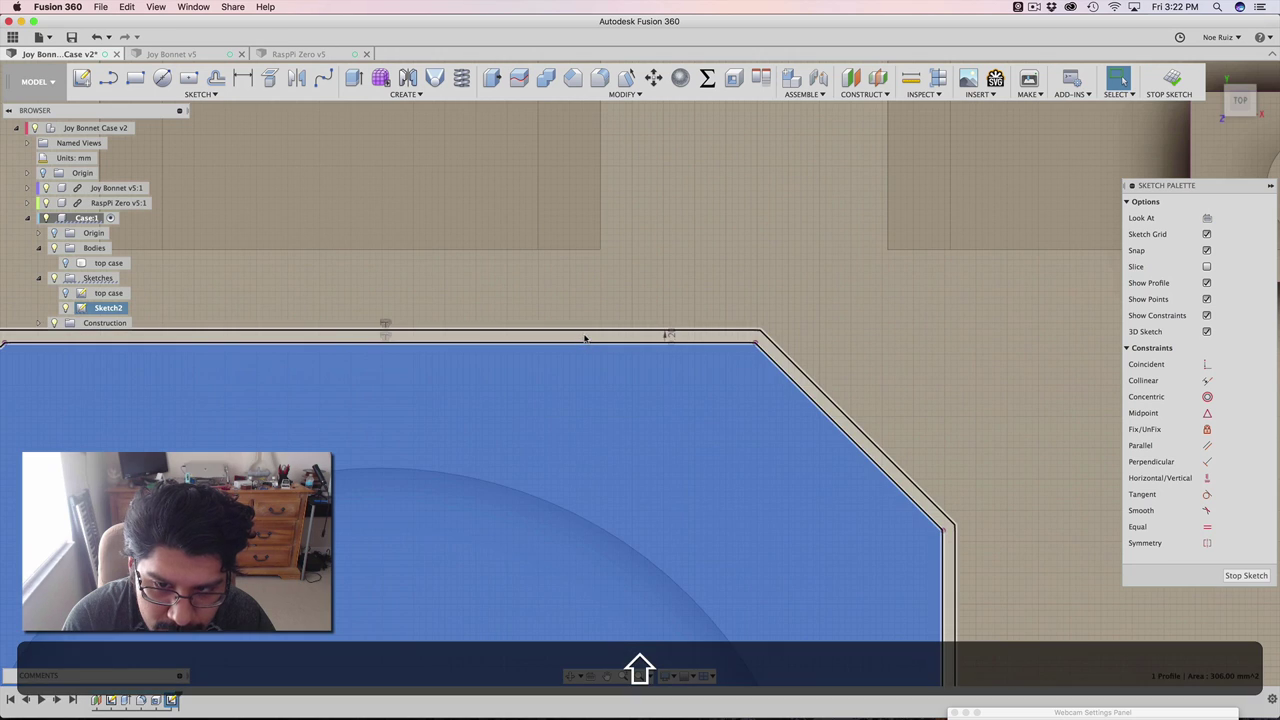
pyautogui.scroll(-4, 585, 338)
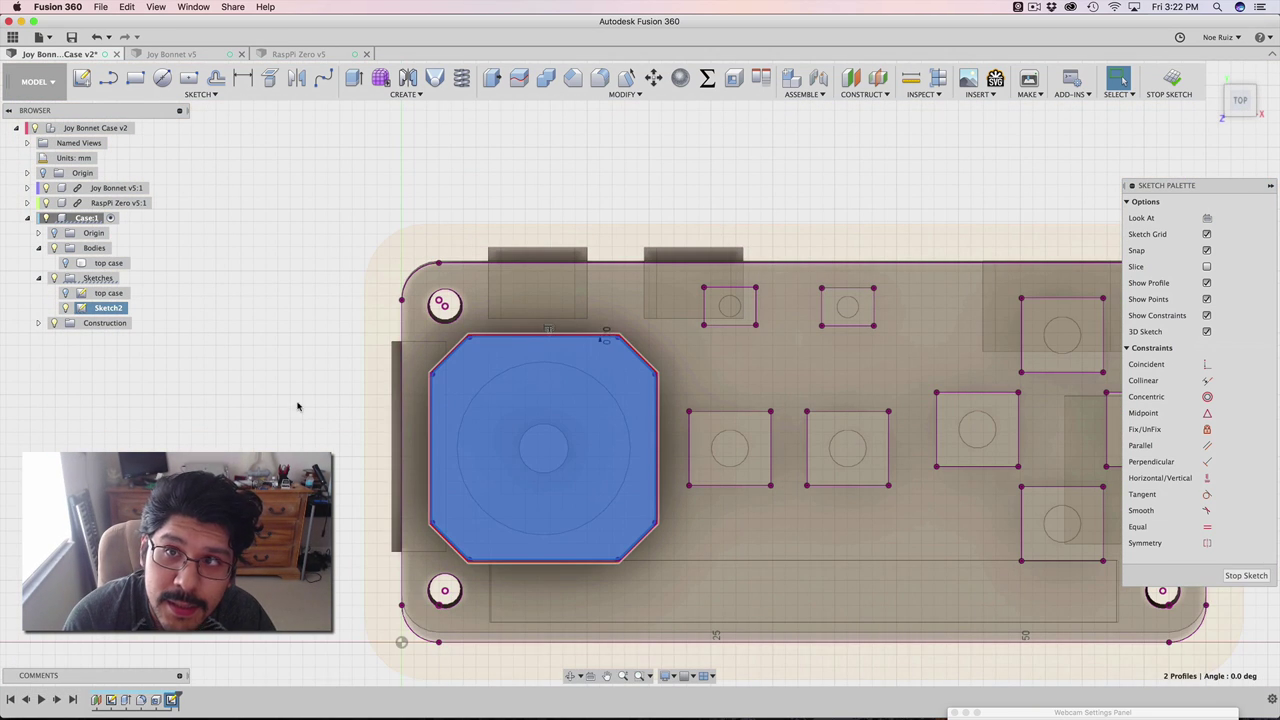
pyautogui.click(276, 412)
# Step: Convert the projected inner joystick outline to construction geometry, leaving the offset outline as the profile boundary
pyautogui.scroll(3, 498, 370)
pyautogui.scroll(3, 518, 314)
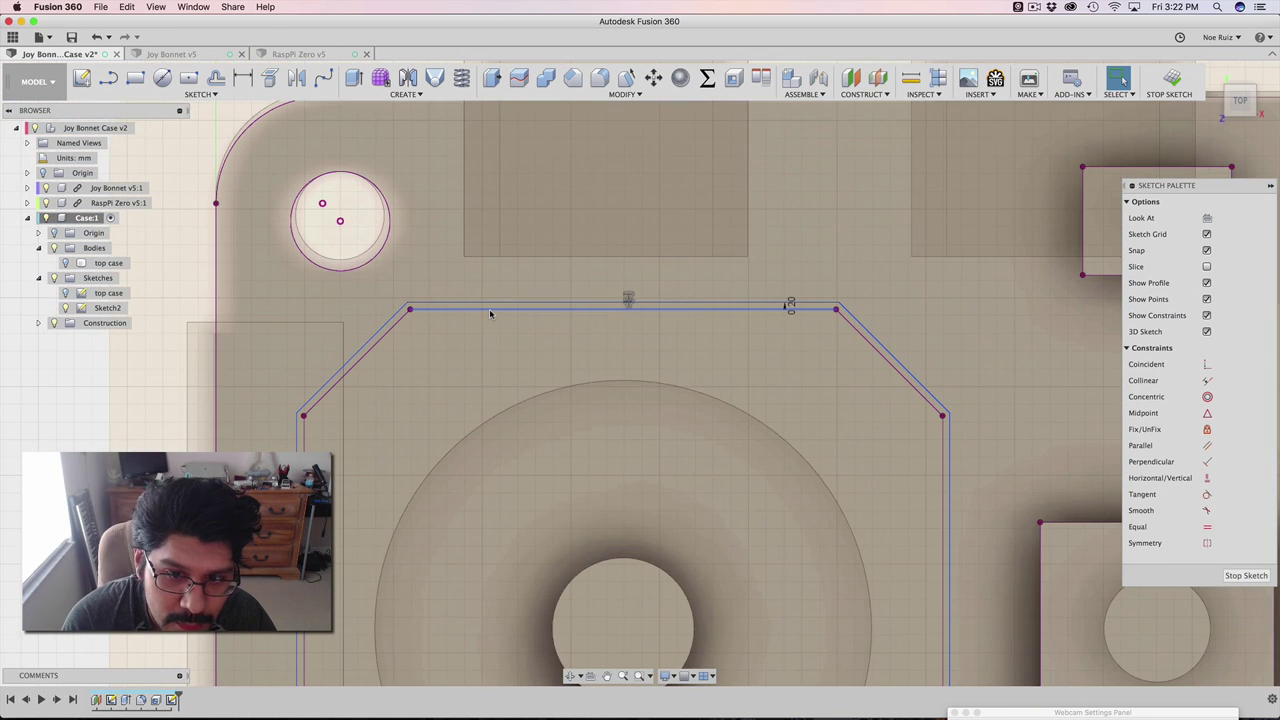
pyautogui.doubleClick(490, 310)
pyautogui.scroll(-5, 480, 318)
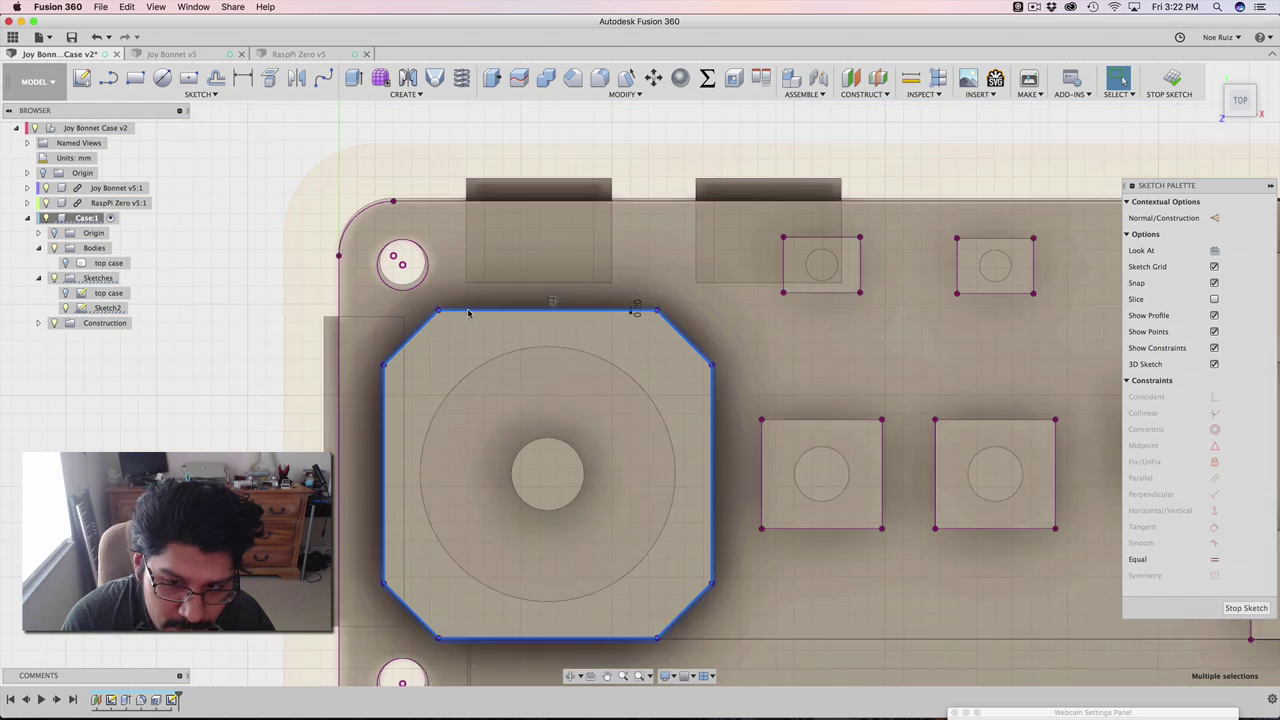
pyautogui.scroll(-2, 569, 386)
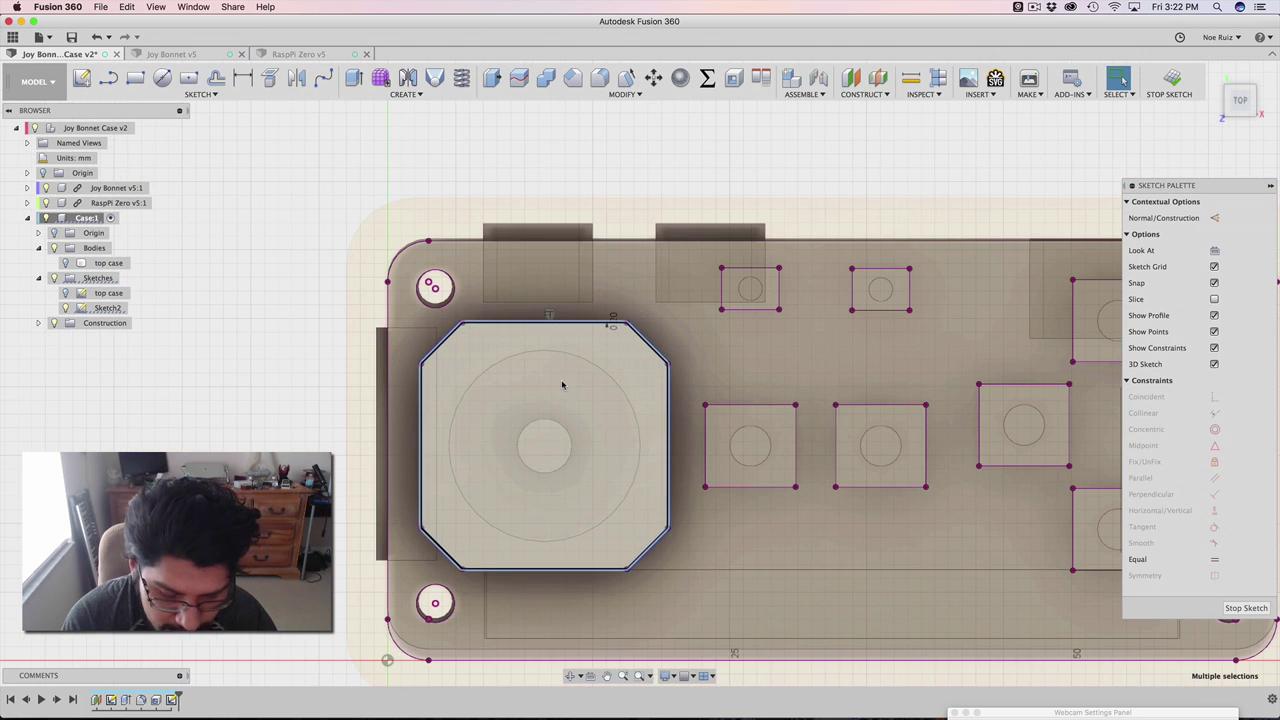
pyautogui.press('Escape')
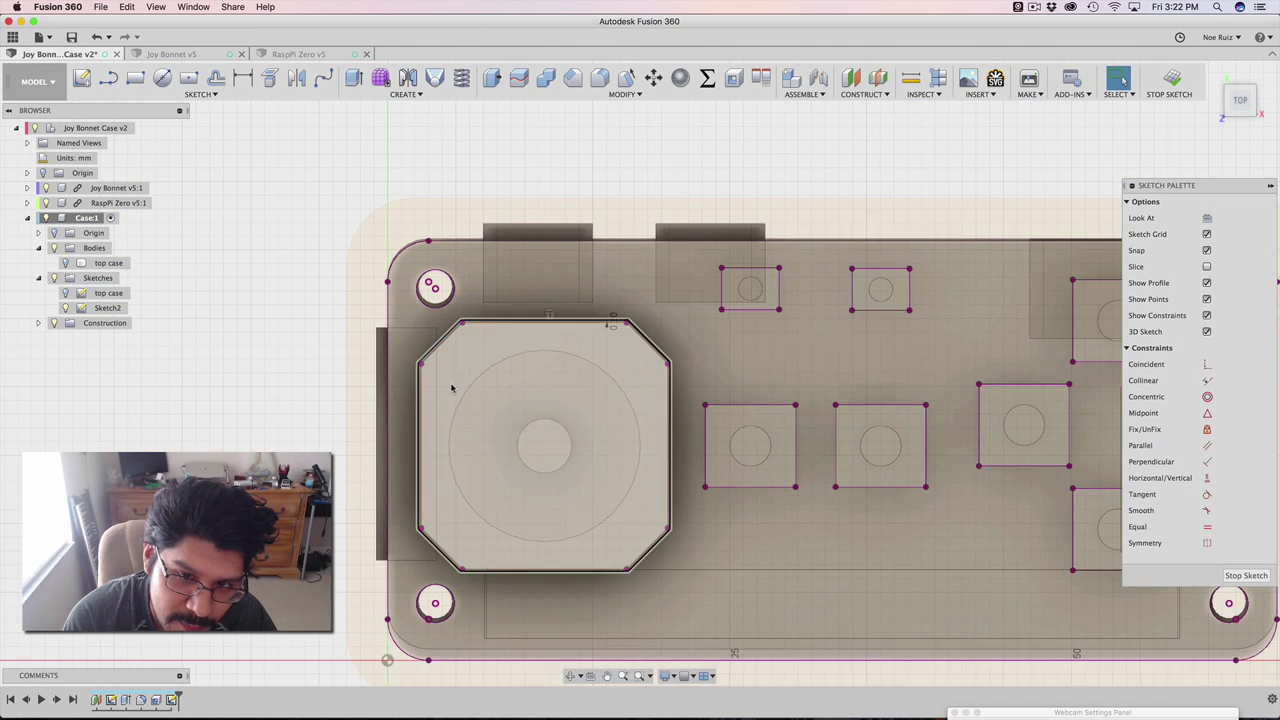
pyautogui.scroll(3, 453, 387)
pyautogui.scroll(5, 447, 385)
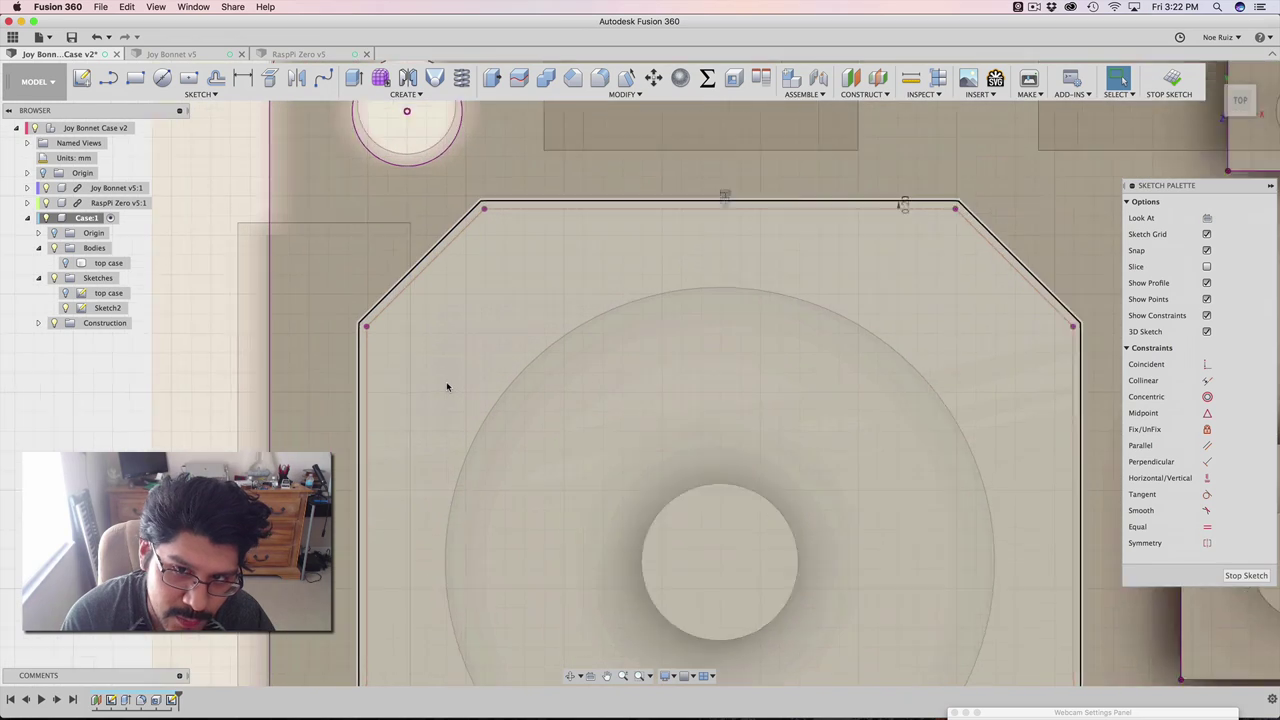
pyautogui.scroll(-5, 448, 378)
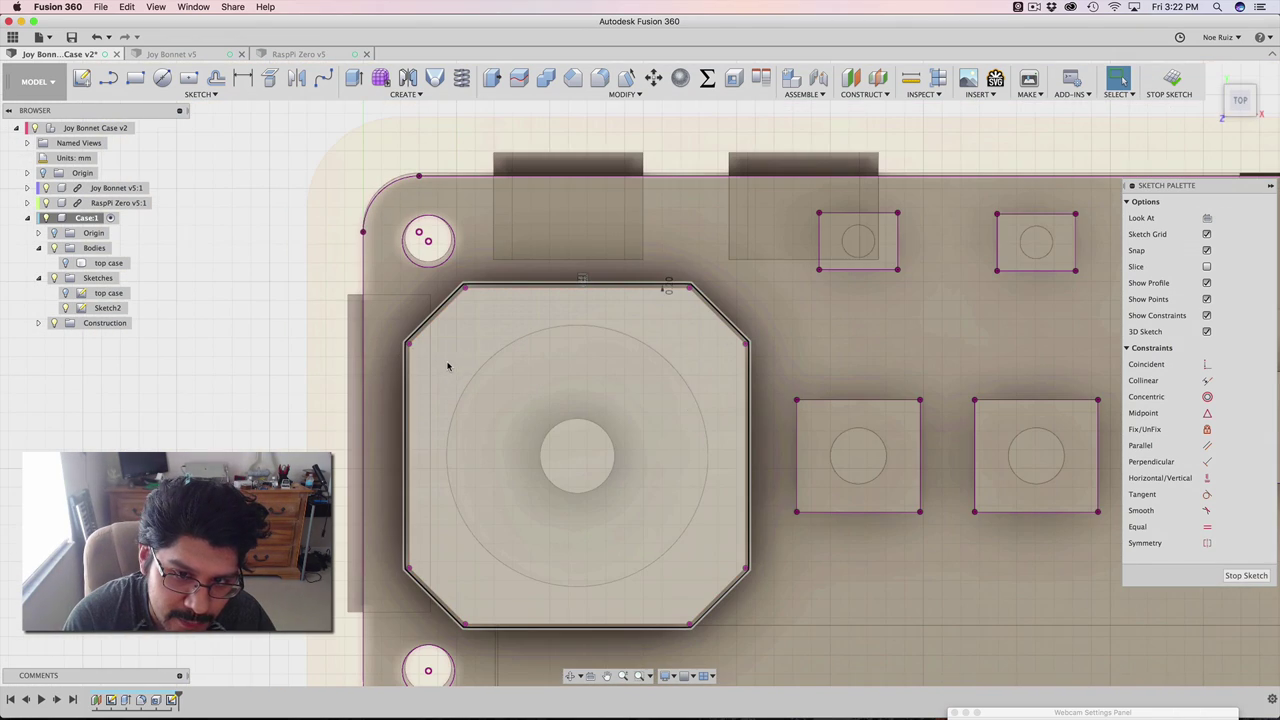
# Step: Start an Extrude of the offset octagonal joystick profile, showing the top case body and hiding the Joy Bonnet and RaspPi Zero components
pyautogui.click(453, 355)
pyautogui.scroll(-3, 452, 356)
pyautogui.scroll(3, 451, 357)
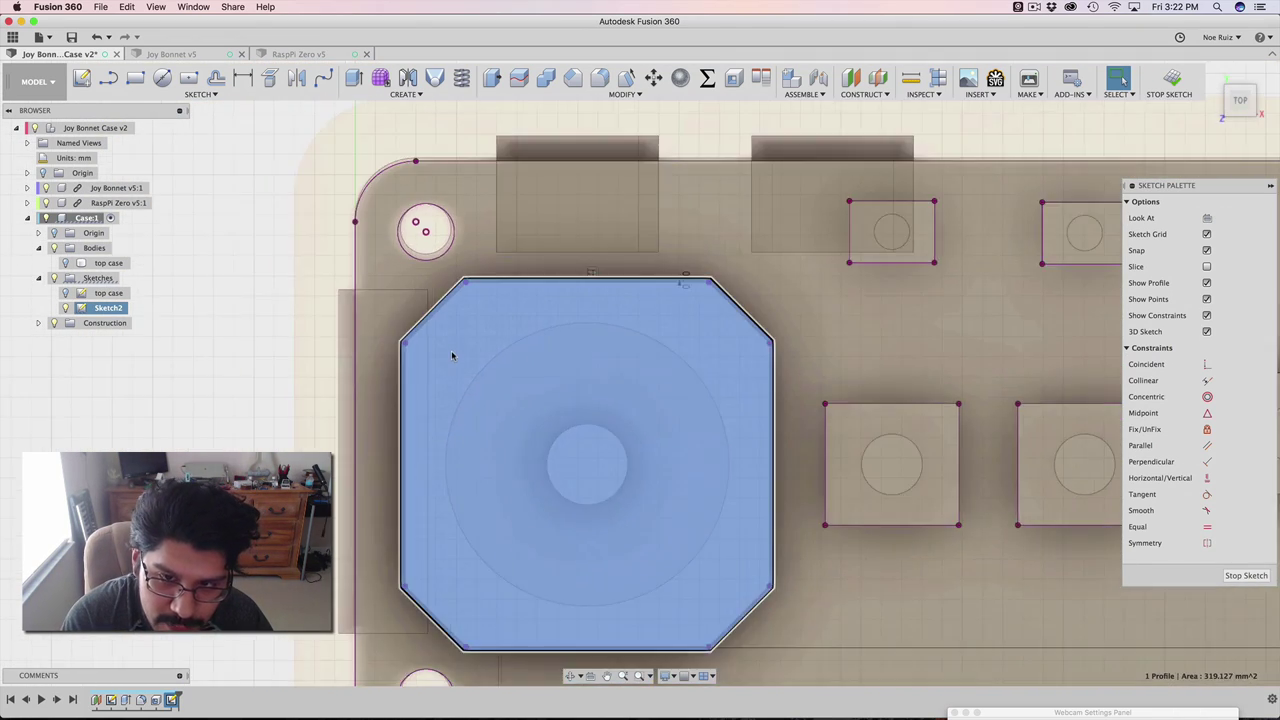
pyautogui.scroll(-3, 449, 354)
pyautogui.press('e')
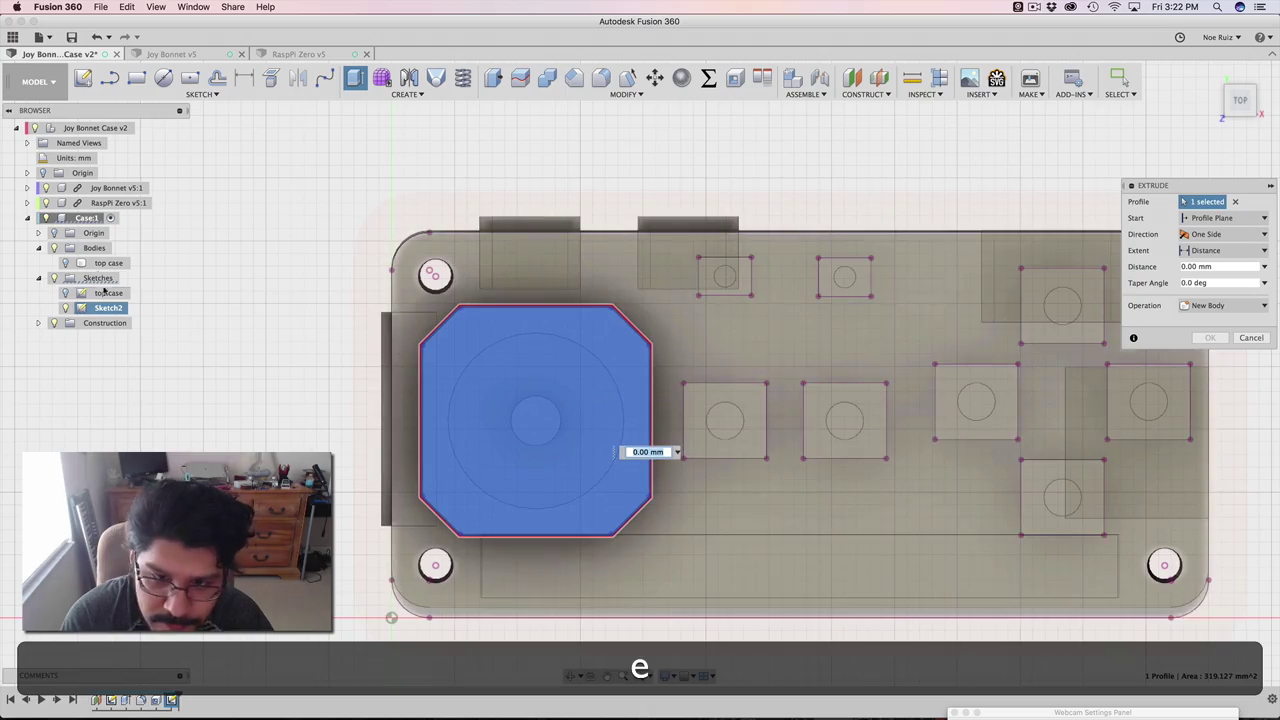
pyautogui.click(66, 263)
pyautogui.keyDown('shift'); pyautogui.moveTo(209, 440); pyautogui.dragTo(68, 127, button='middle'); pyautogui.keyUp('shift')
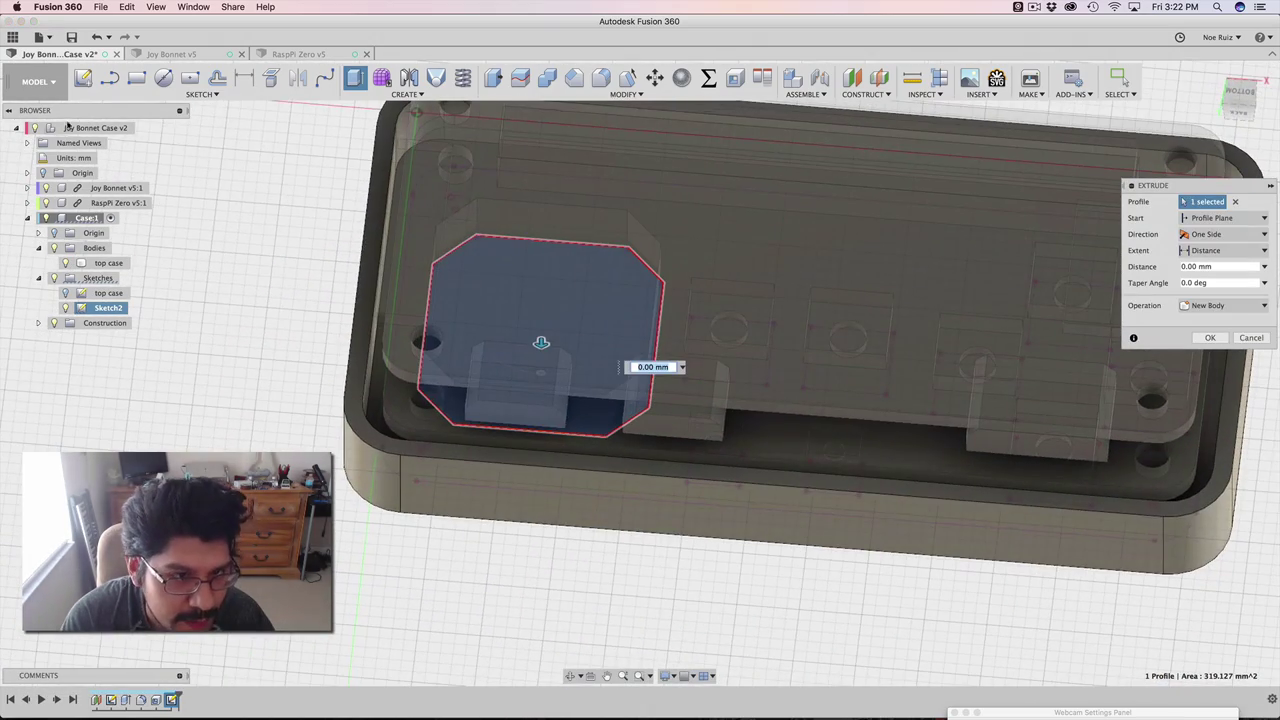
pyautogui.click(46, 188)
pyautogui.click(46, 203)
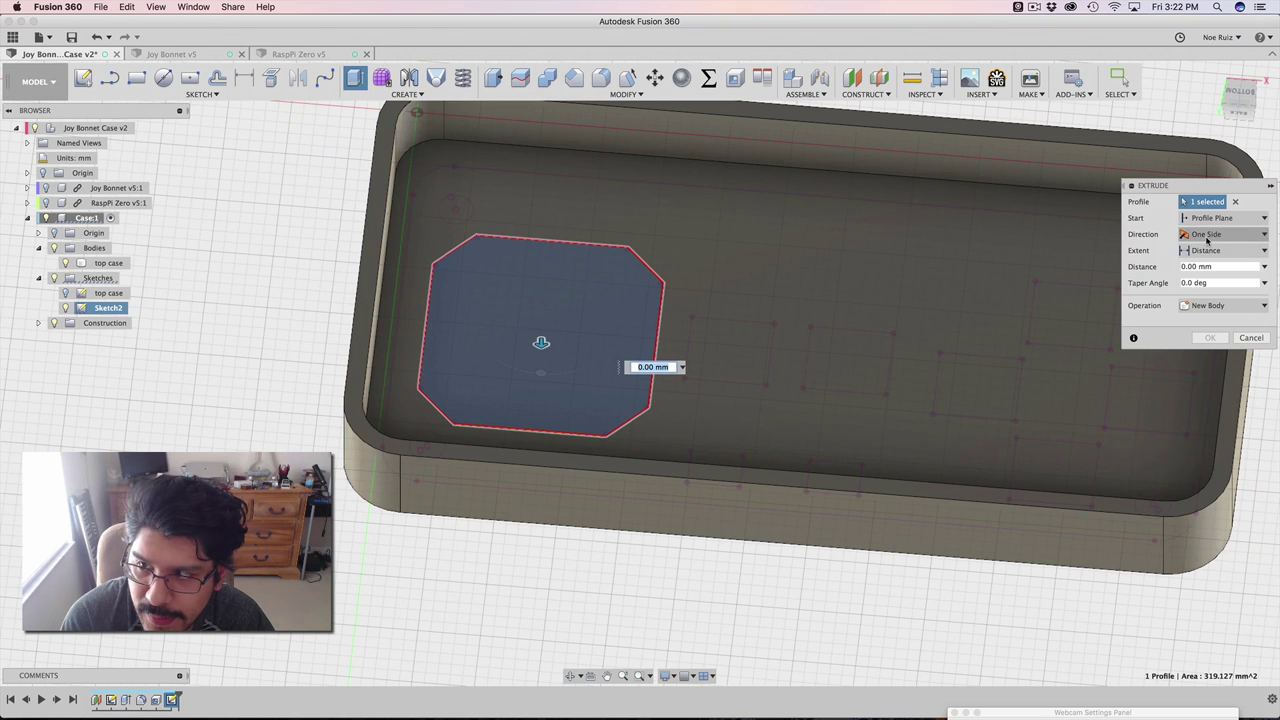
# Step: Cut the joystick opening through the case top by extruding the profile to the shell's inner face
pyautogui.click(1210, 279)
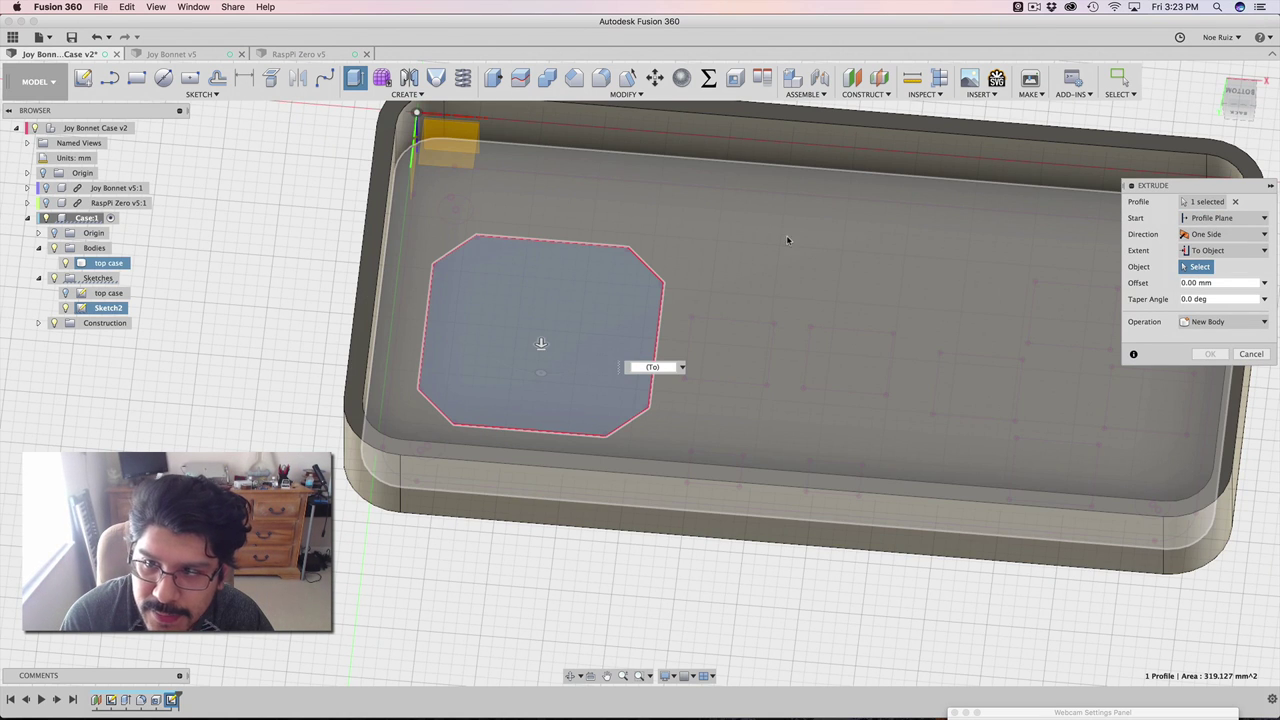
pyautogui.click(613, 177)
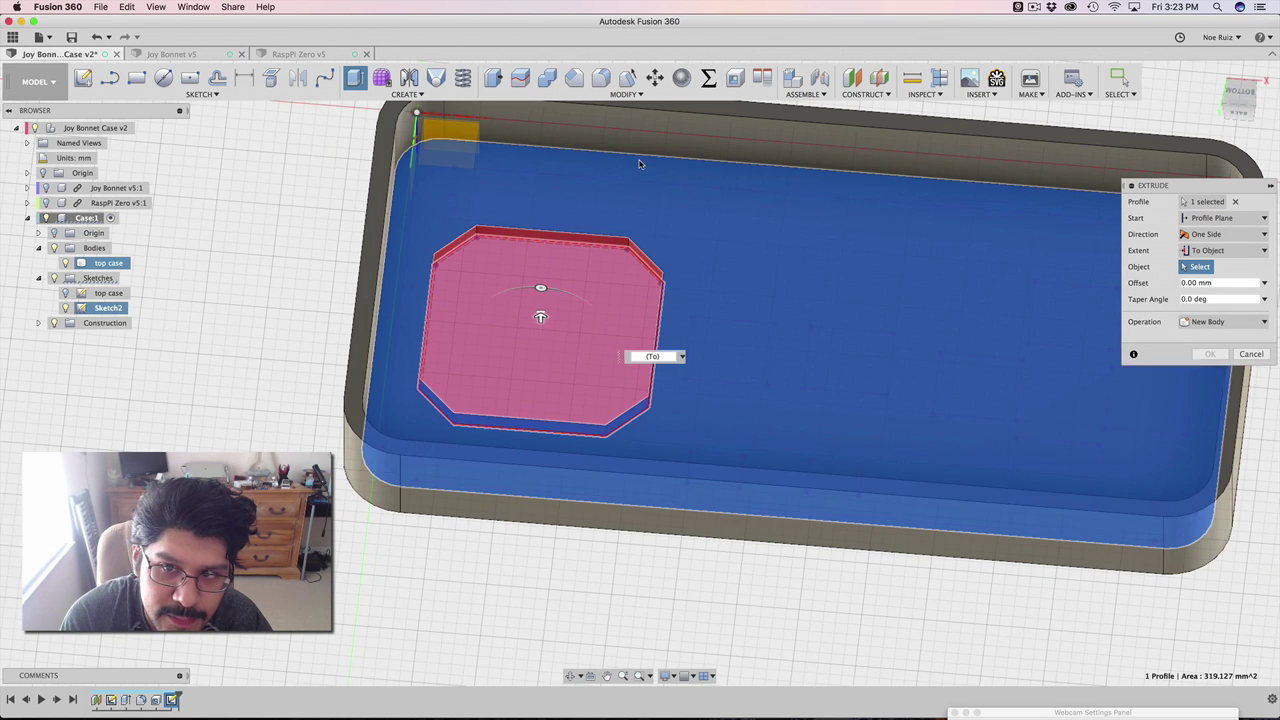
pyautogui.keyDown('shift'); pyautogui.moveTo(613, 177); pyautogui.dragTo(349, 377, button='middle'); pyautogui.keyUp('shift')
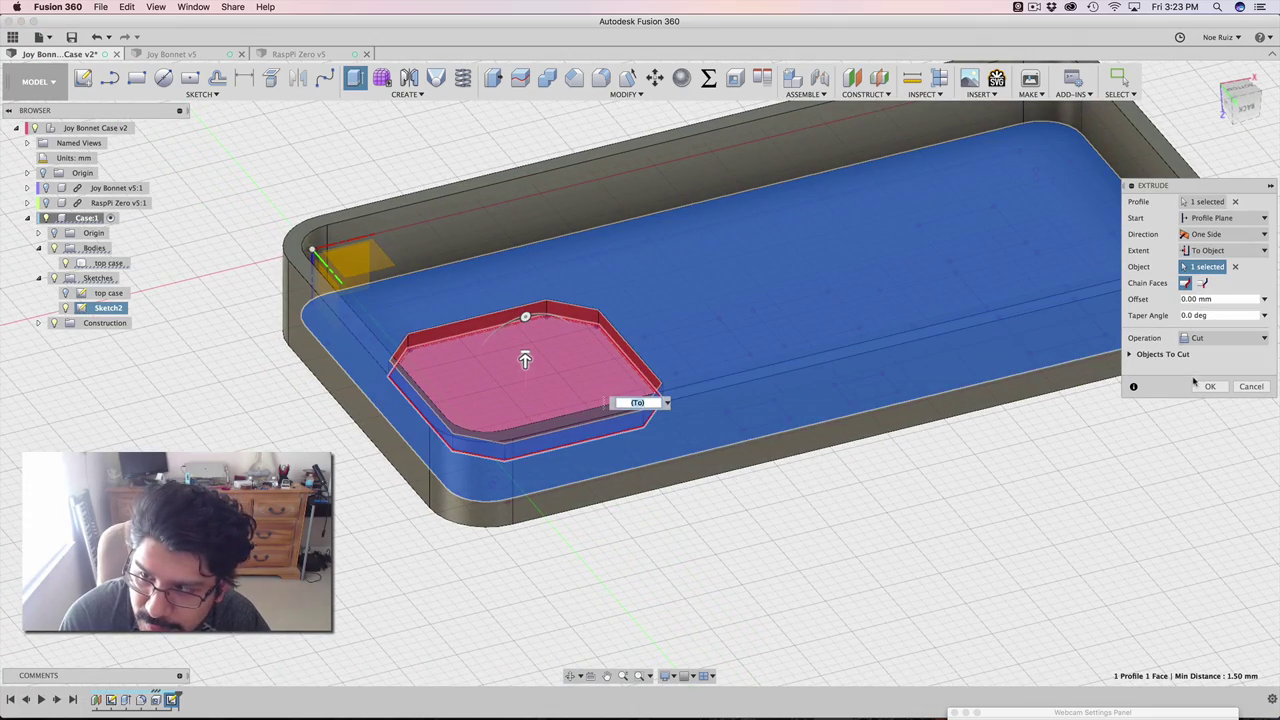
pyautogui.click(1208, 386)
pyautogui.keyDown('shift'); pyautogui.moveTo(960, 500); pyautogui.dragTo(857, 318, button='middle'); pyautogui.keyUp('shift')
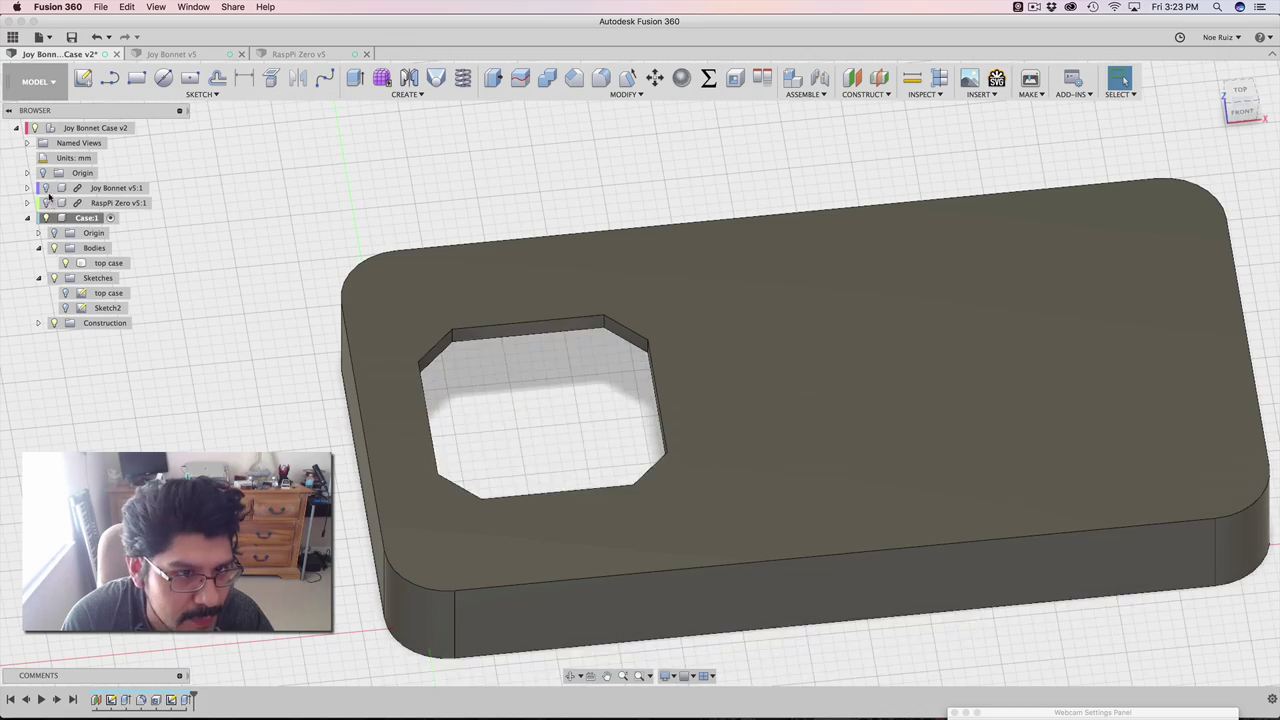
# Step: Show the Joy Bonnet component again and rename Sketch2 as "button cutouts"
pyautogui.click(45, 190)
pyautogui.moveTo(191, 280)
pyautogui.keyDown('shift'); pyautogui.mouseDown(button='middle')
pyautogui.moveTo(229, 329)
pyautogui.moveTo(231, 274)
pyautogui.moveTo(223, 283)
pyautogui.mouseUp(button='middle'); pyautogui.keyUp('shift')
pyautogui.click(116, 308)
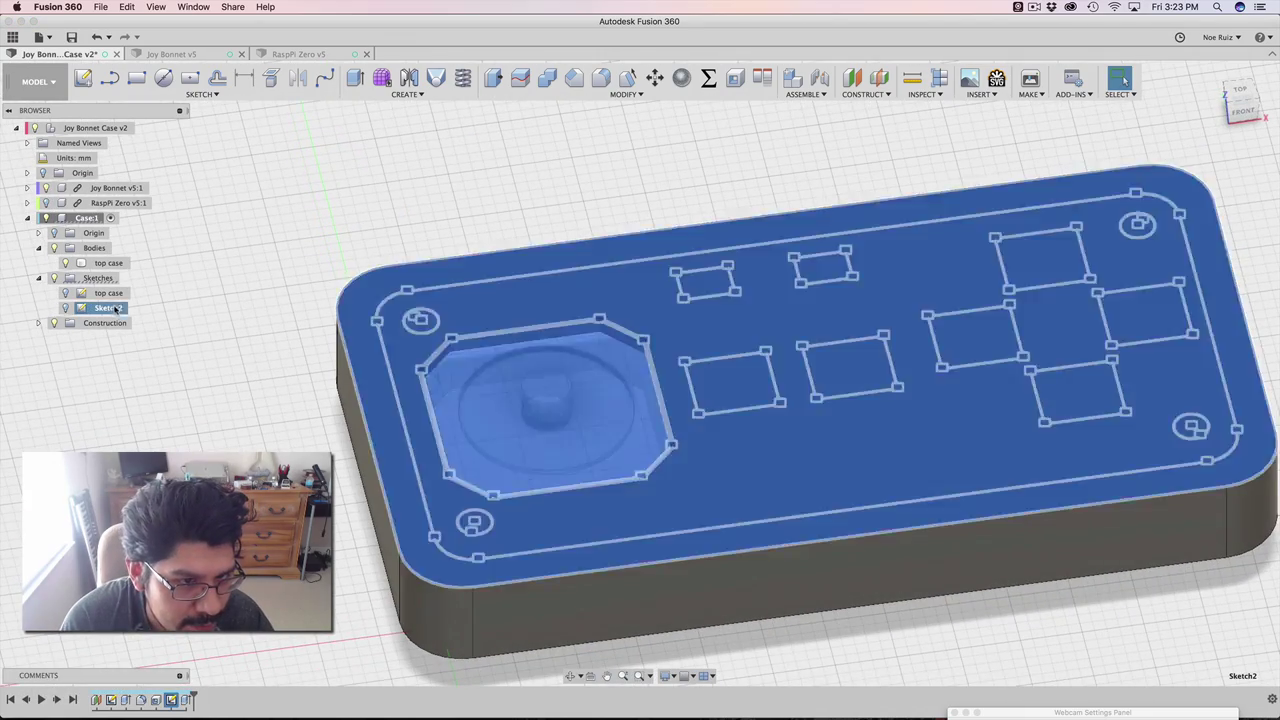
pyautogui.doubleClick(116, 308)
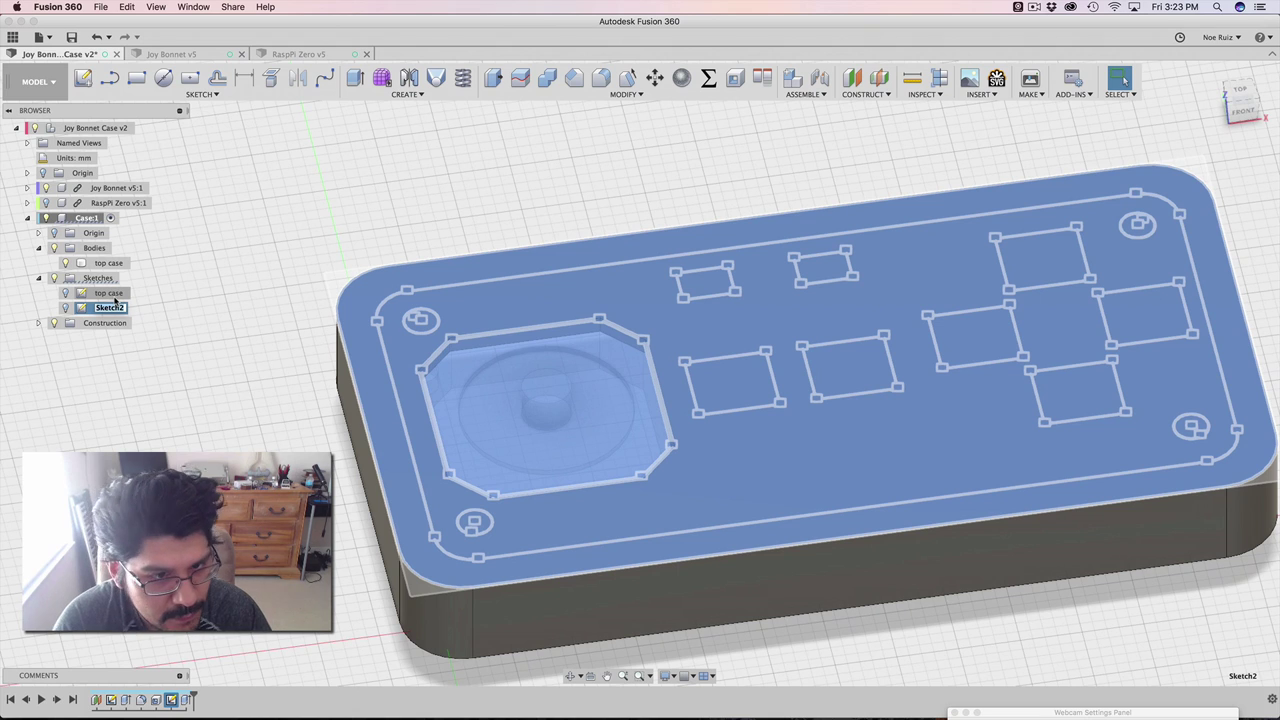
pyautogui.write('button cuto')
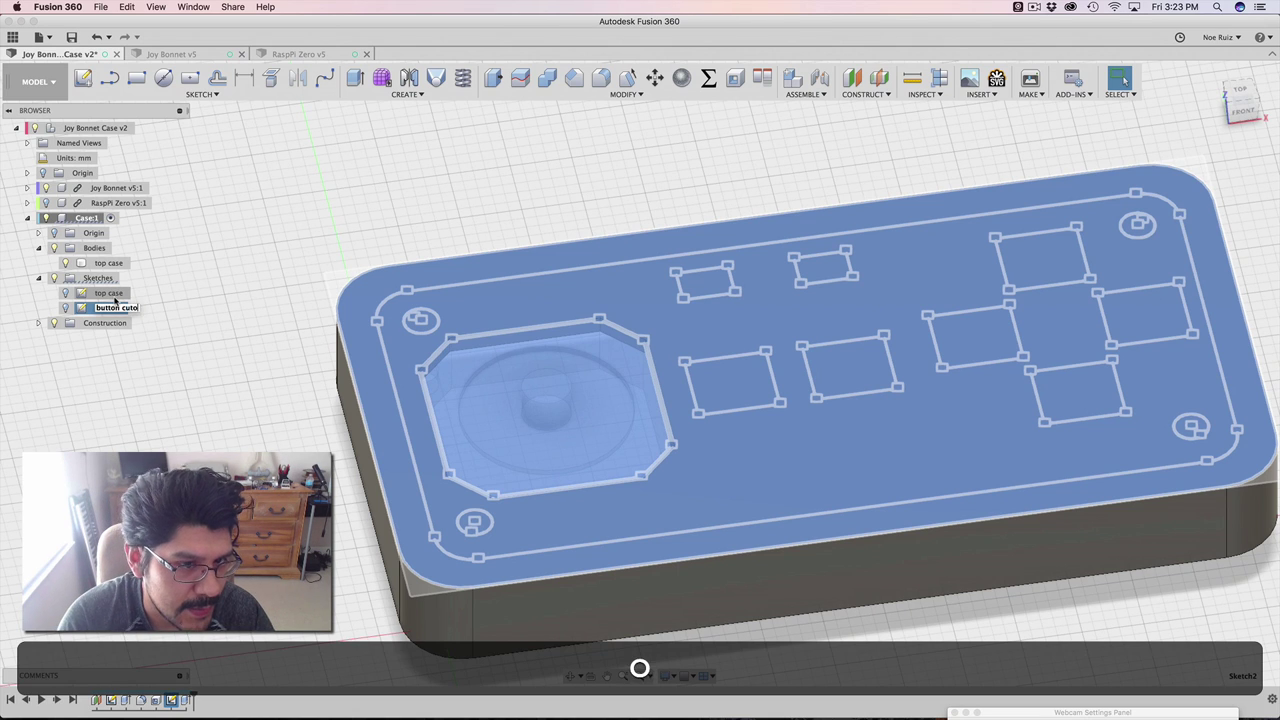
pyautogui.write('uts')
pyautogui.press('Return')
pyautogui.click(208, 356)
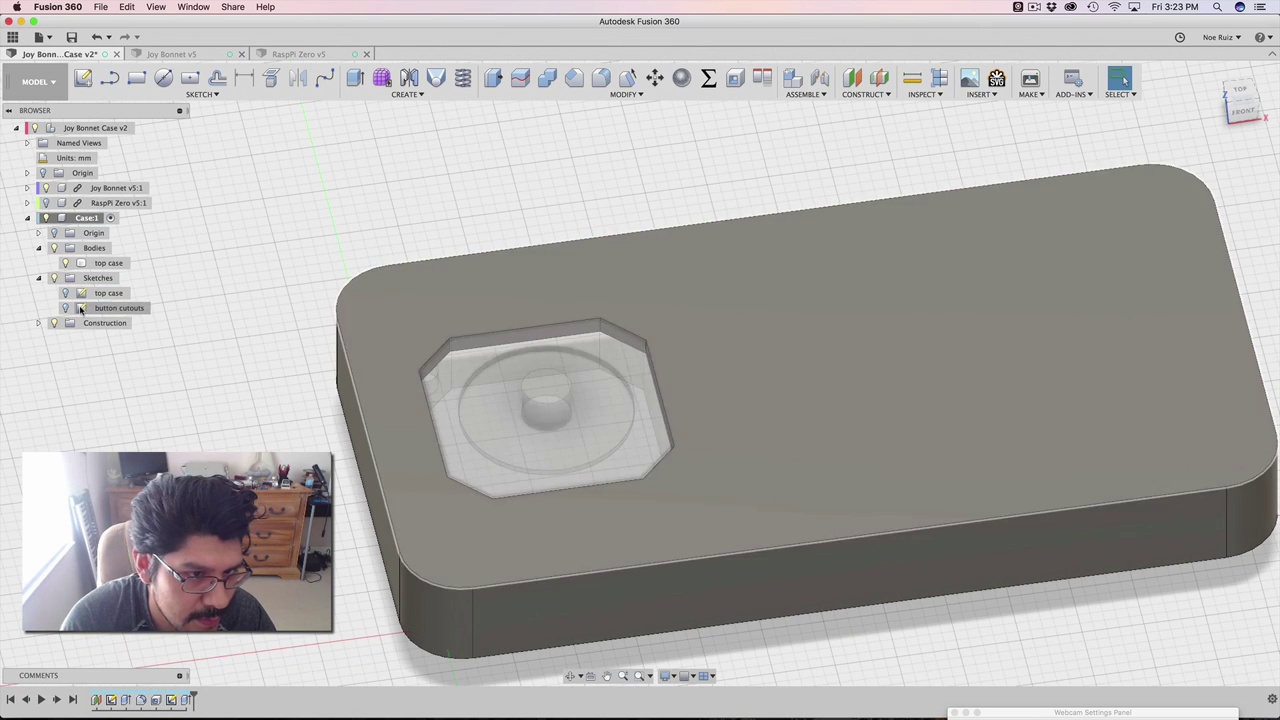
# Step: Reopen the button cutouts sketch and draw a 7 mm circle centred on the upper button square of the four-button cluster
pyautogui.doubleClick(82, 308)
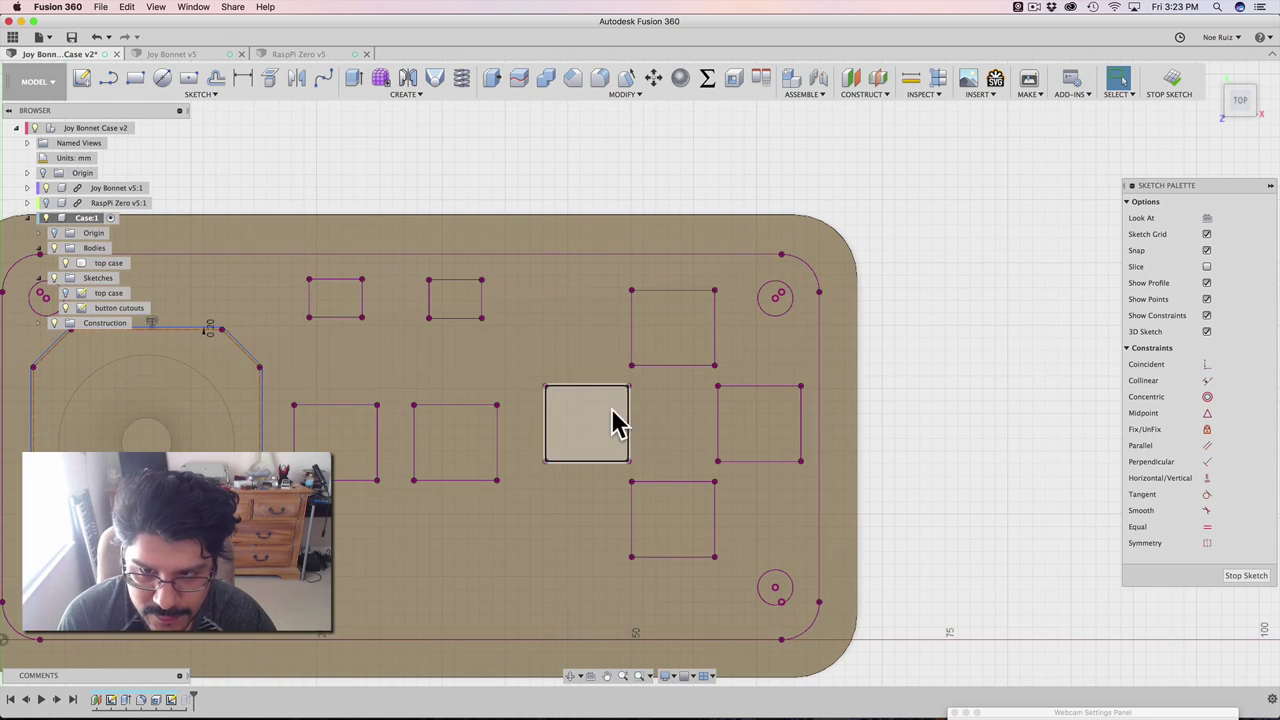
pyautogui.press('c')
pyautogui.scroll(3, 708, 340)
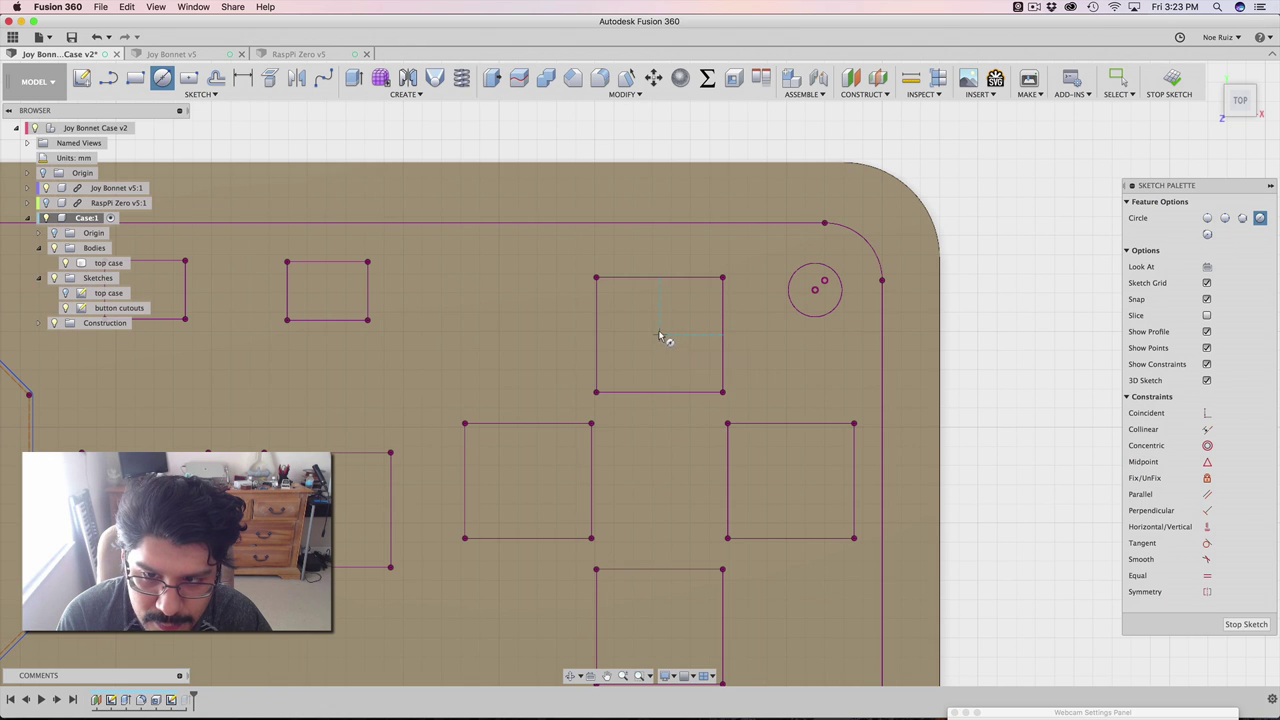
pyautogui.write('7')
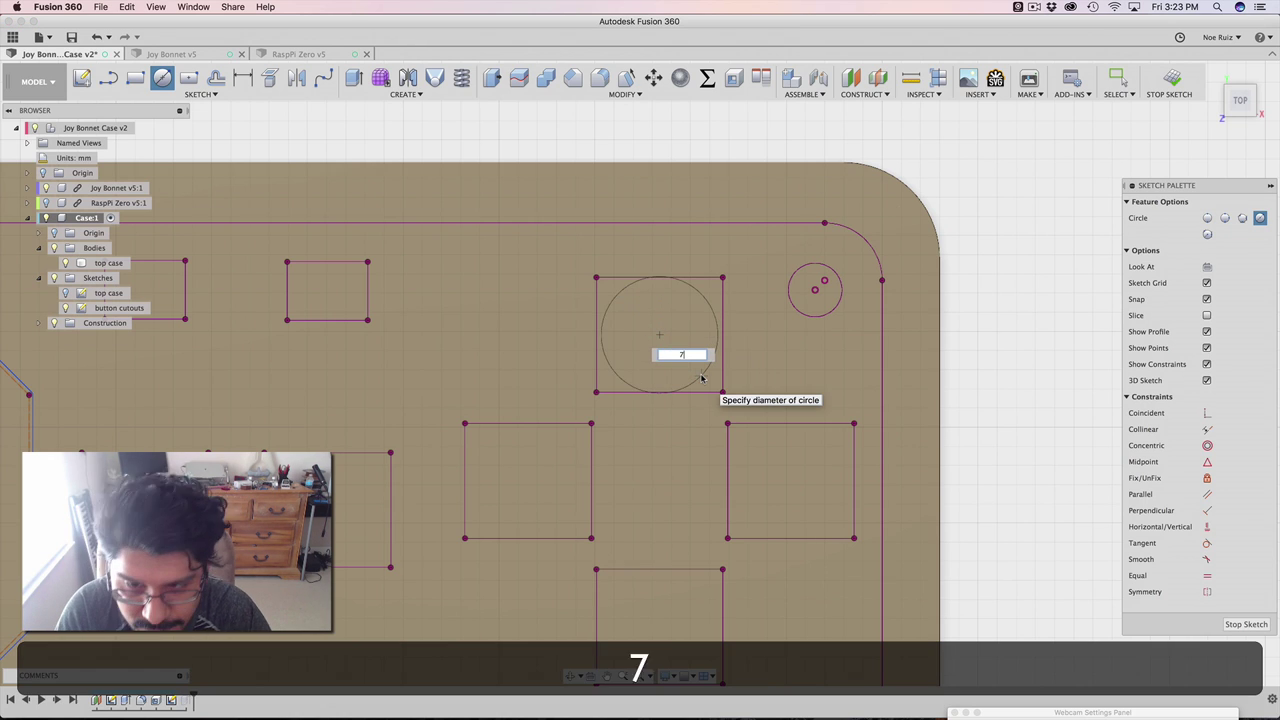
pyautogui.press('Return')
pyautogui.press('super+Return')
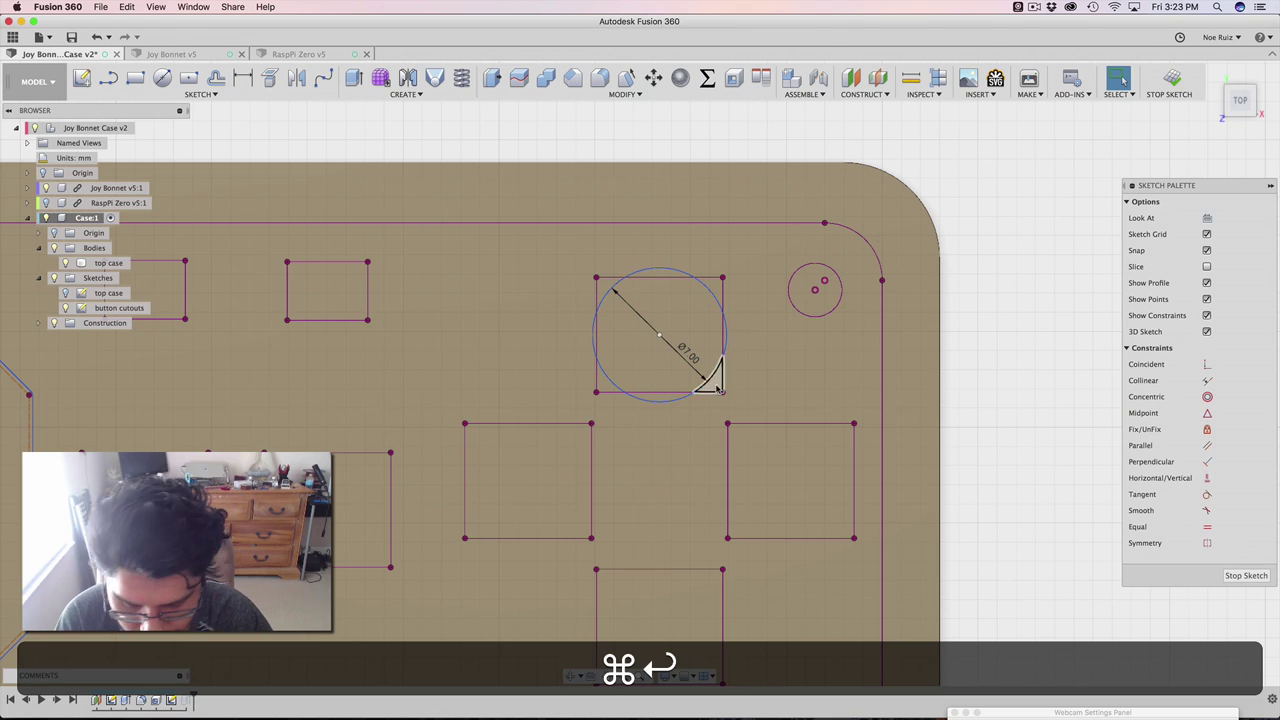
# Step: Draw a 7 mm circle centred on the right-hand button square of the four-button cluster
pyautogui.press('c')
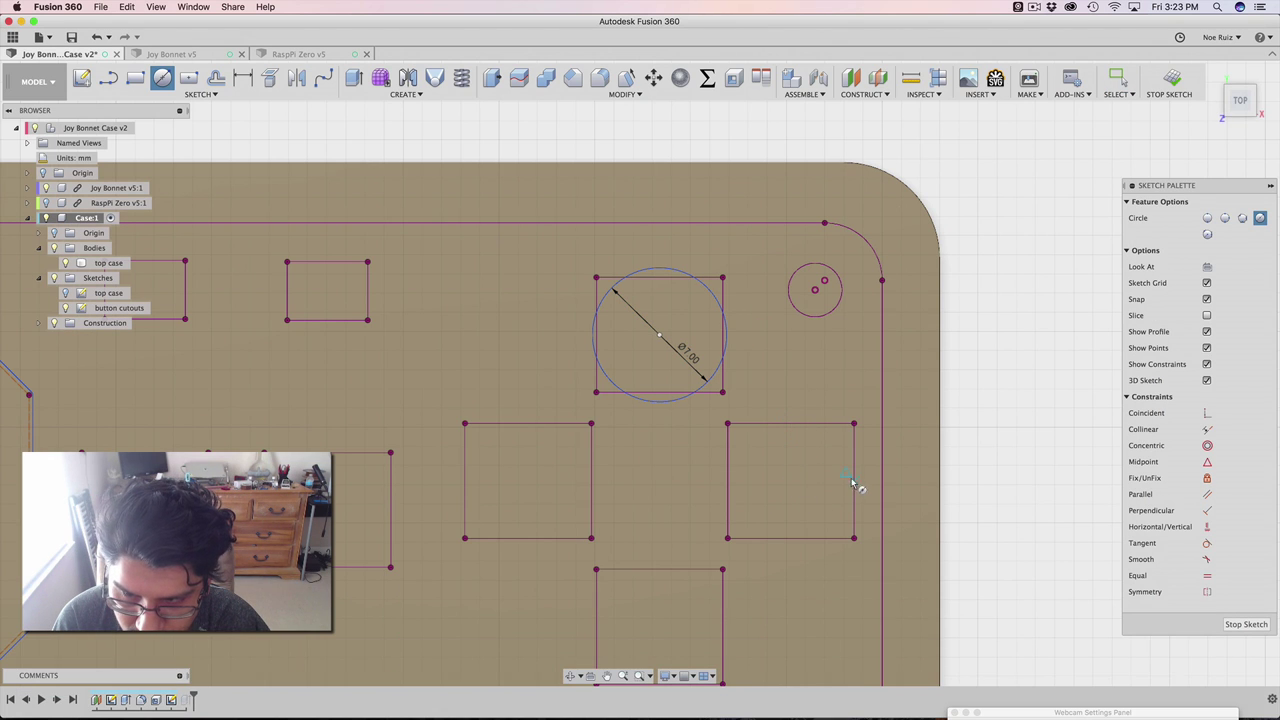
pyautogui.click(790, 482)
pyautogui.write('7 mm')
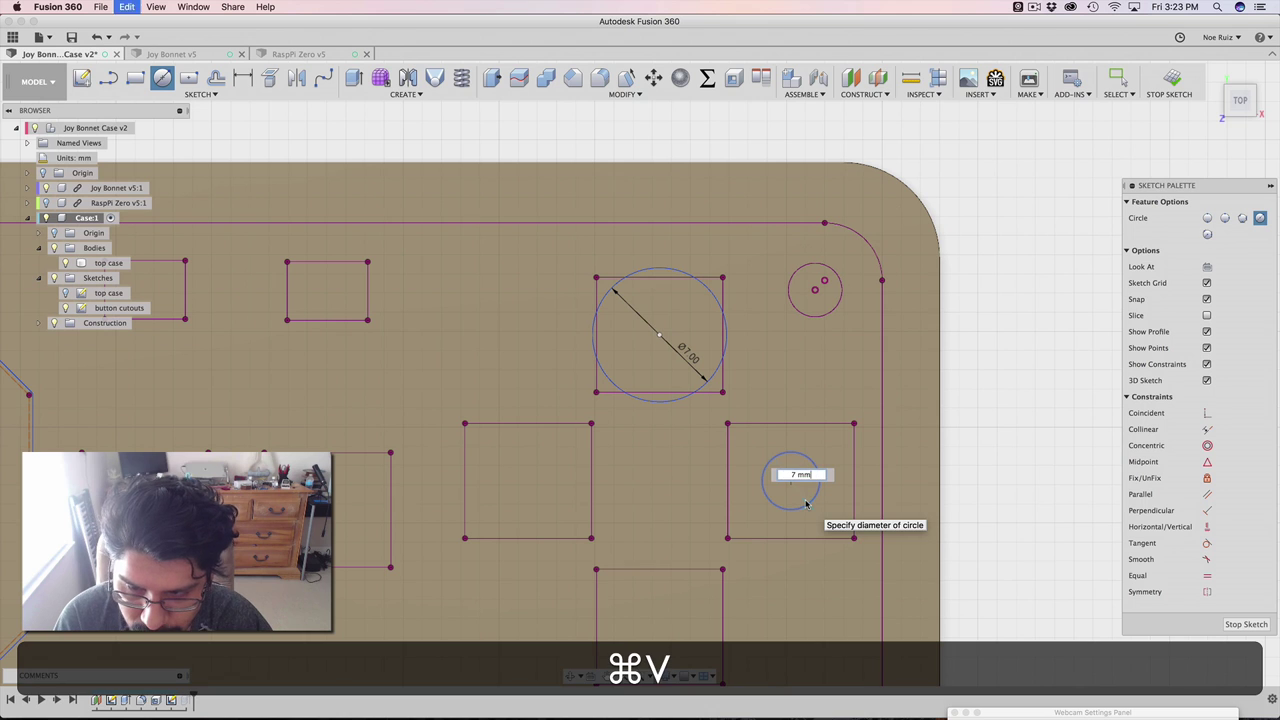
pyautogui.press('super+Return')
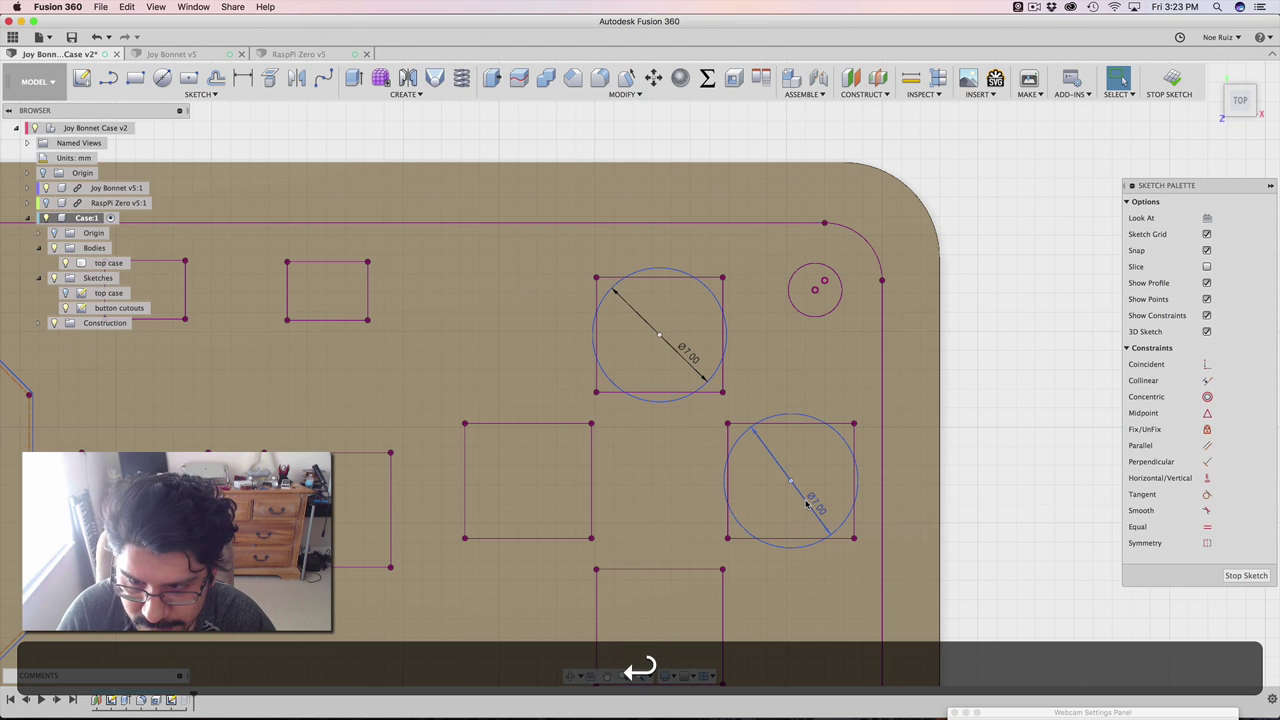
# Step: Draw a 7 mm circle centred on the lower button square of the four-button cluster
pyautogui.scroll(-5, 806, 503)
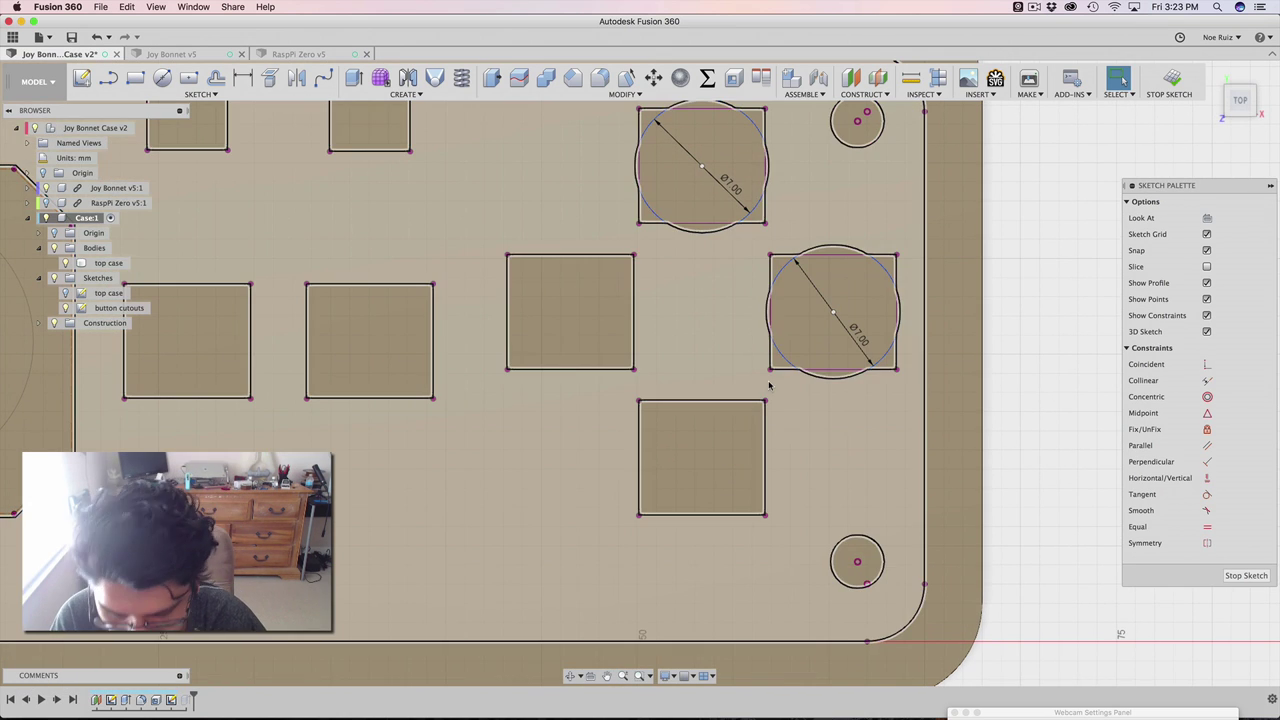
pyautogui.press('c')
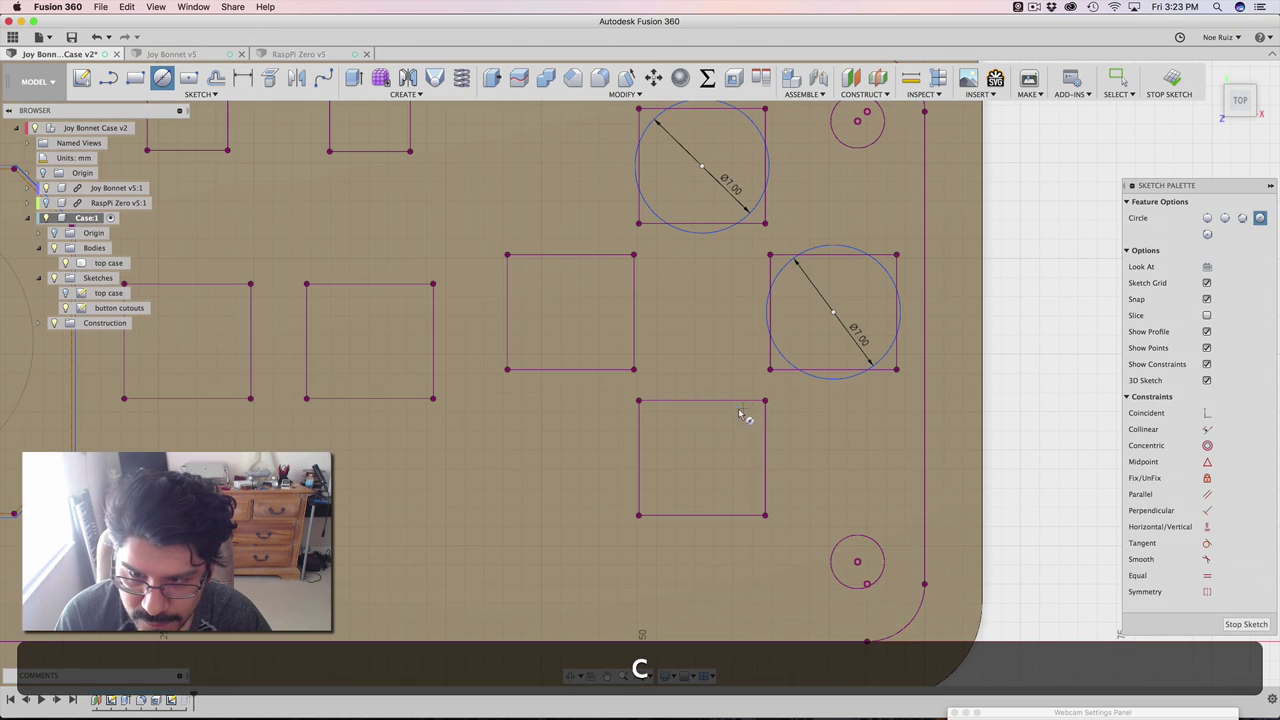
pyautogui.click(702, 458)
pyautogui.write('7 mm')
pyautogui.press('super+Return')
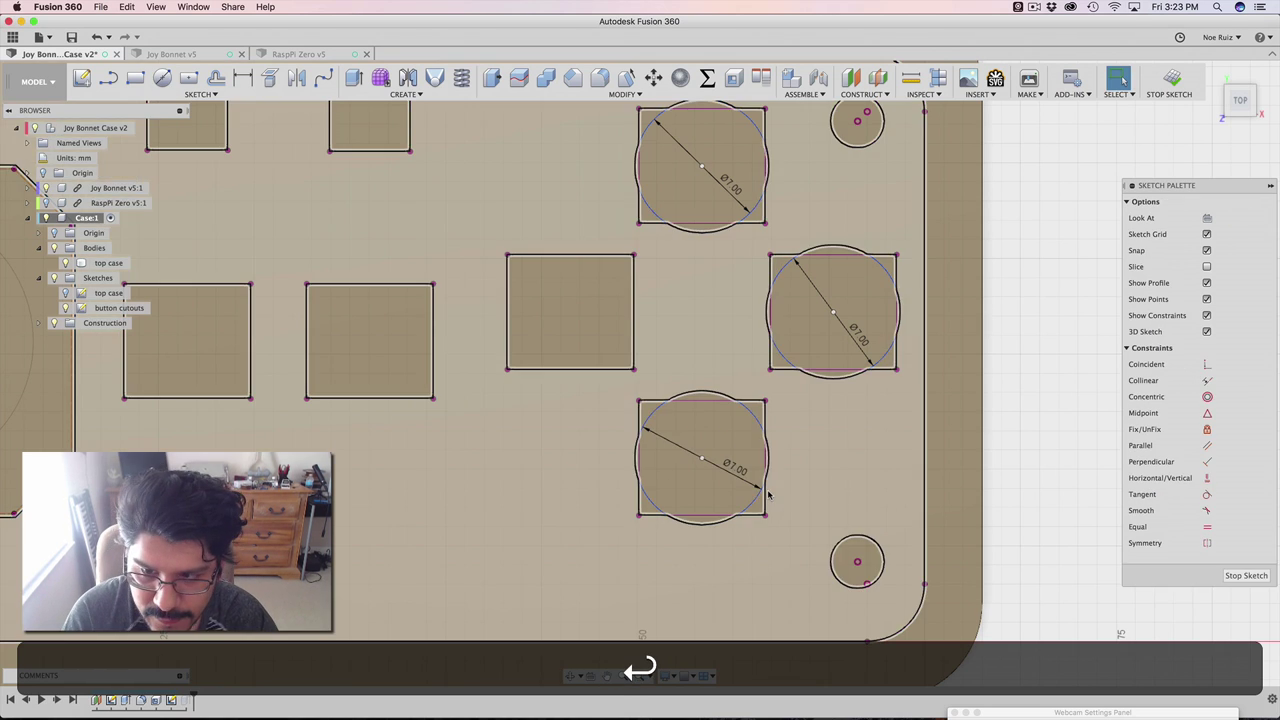
# Step: Draw a 7 mm circle centred on the left-hand button square of the four-button cluster
pyautogui.moveTo(689, 391); pyautogui.dragTo(757, 481, button='middle')
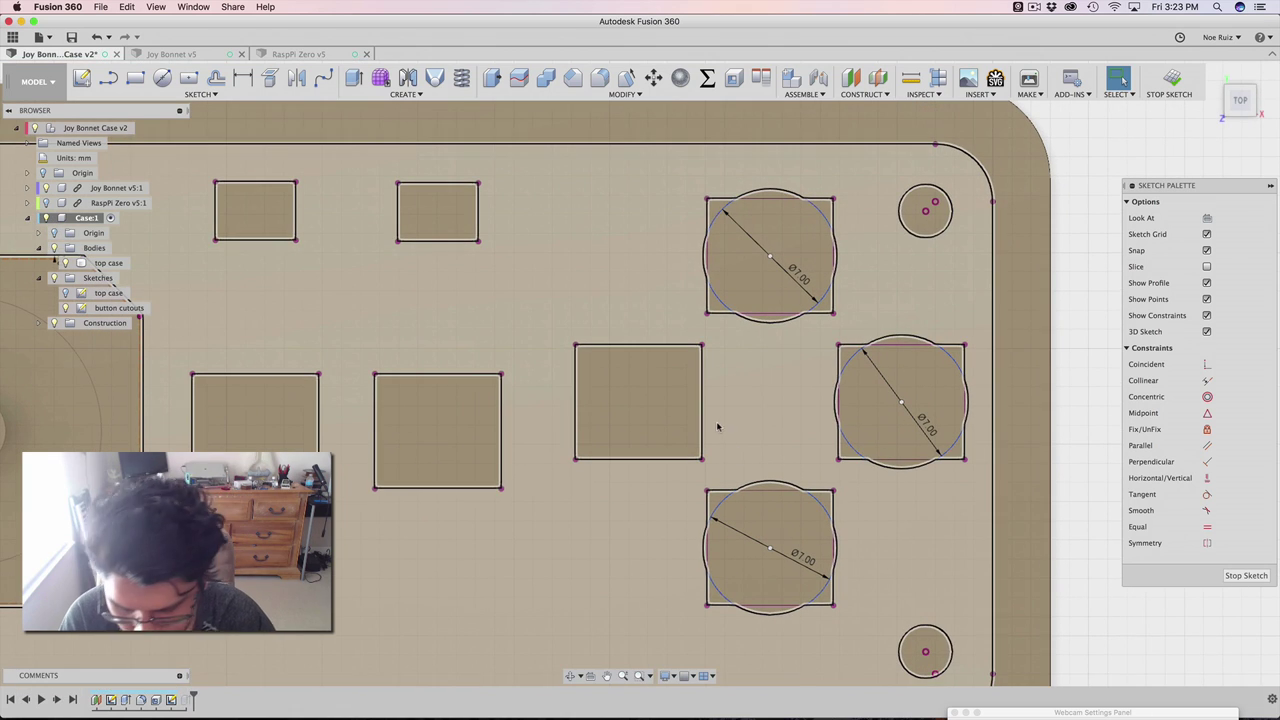
pyautogui.press('c')
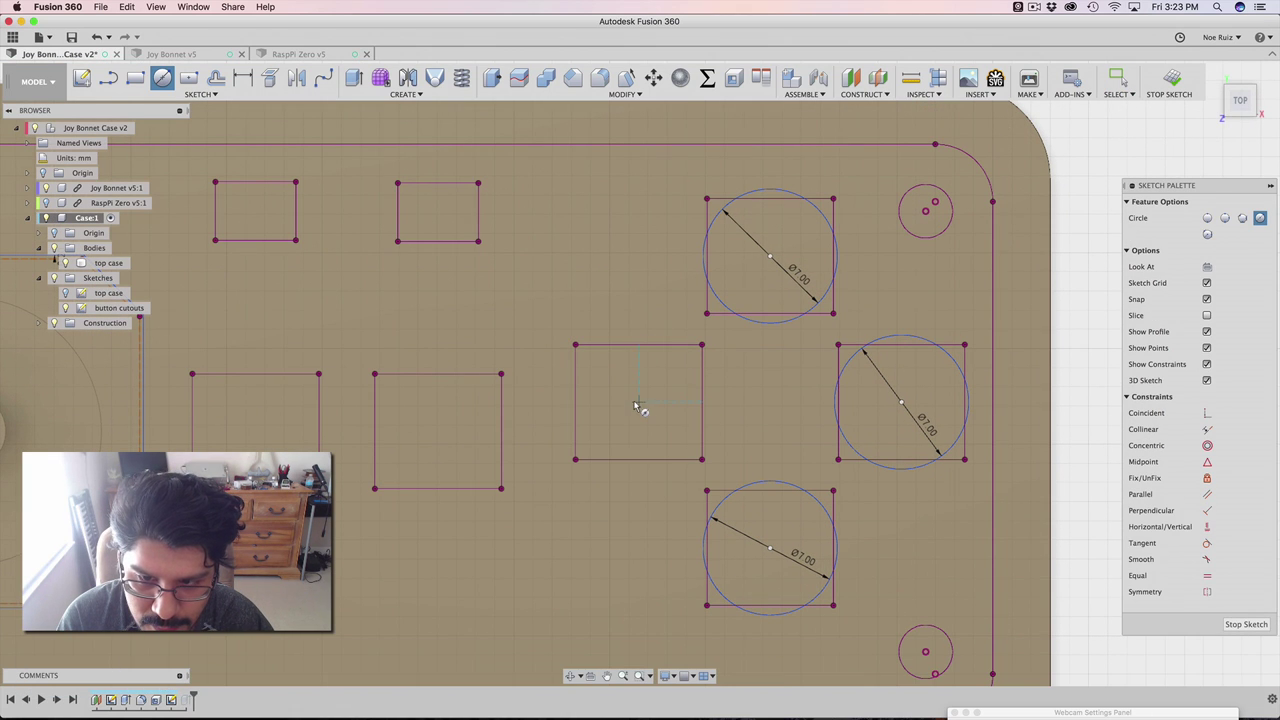
pyautogui.click(670, 427)
pyautogui.write('7 mm')
pyautogui.press('Return')
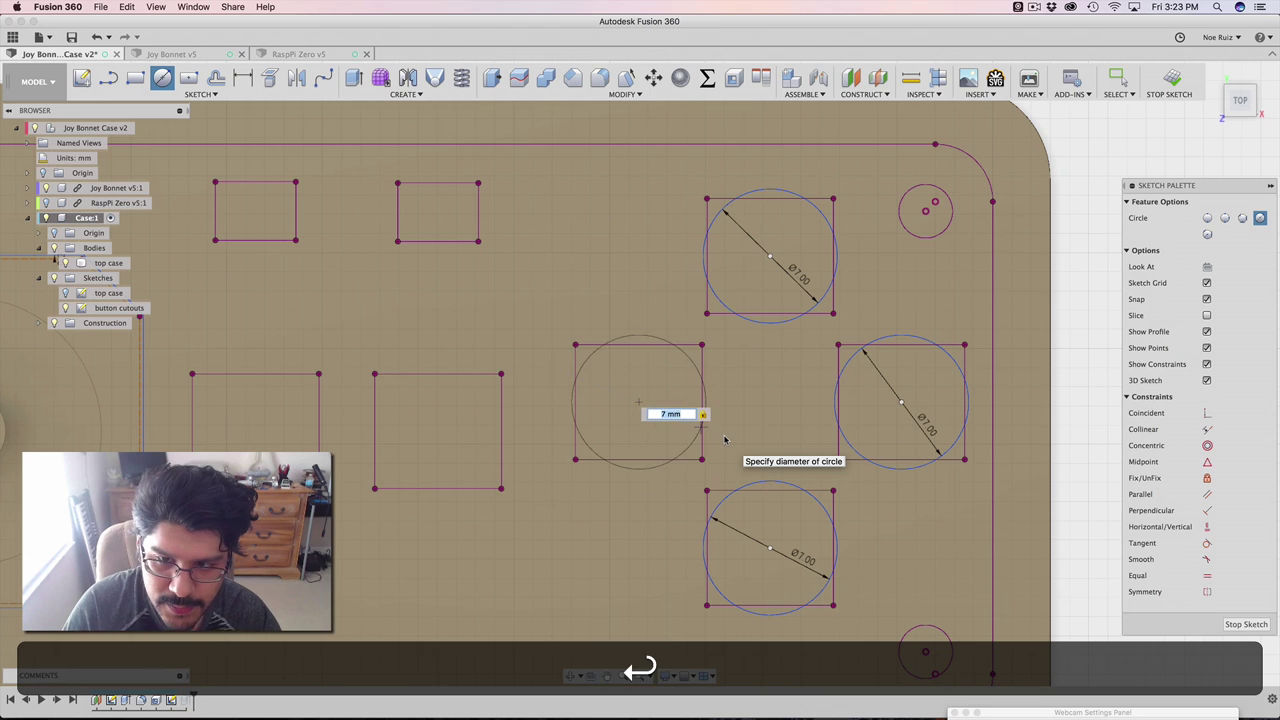
pyautogui.press('Return')
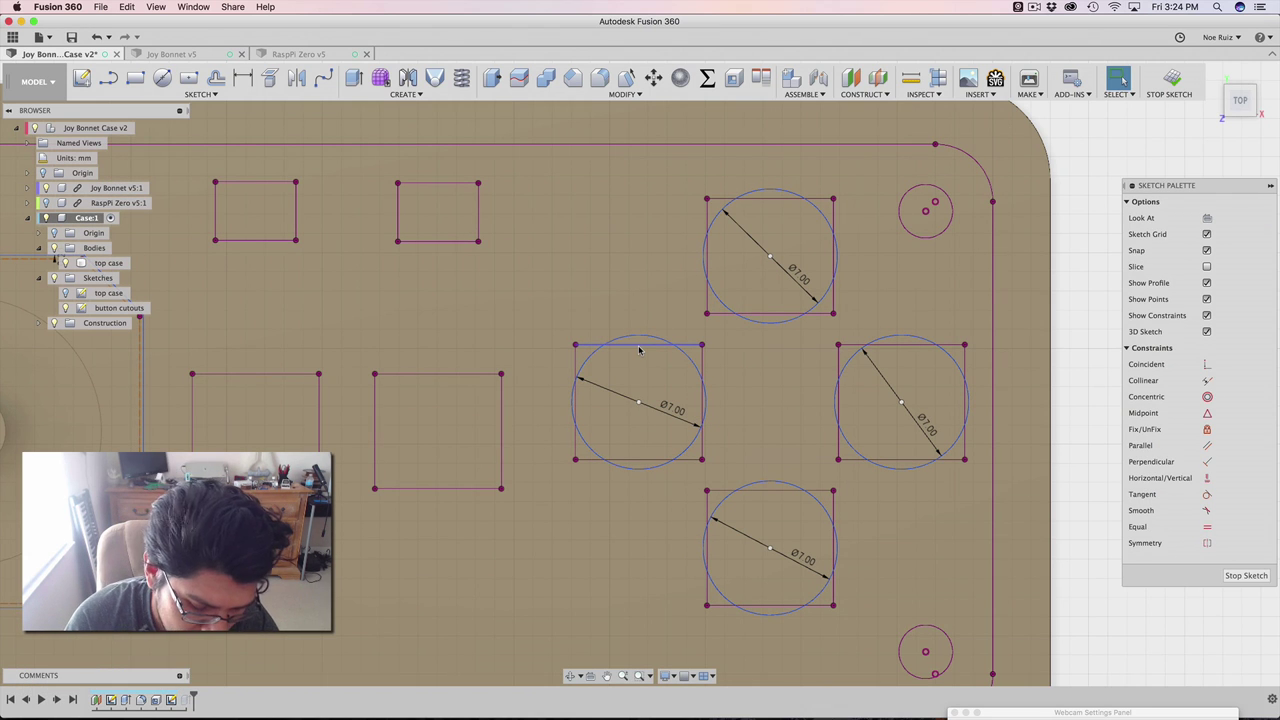
# Step: Convert the four projected button squares around the 7 mm circles to construction geometry
pyautogui.doubleClick(639, 345)
pyautogui.keyDown('shift'); pyautogui.doubleClick(770, 198); pyautogui.keyUp('shift')
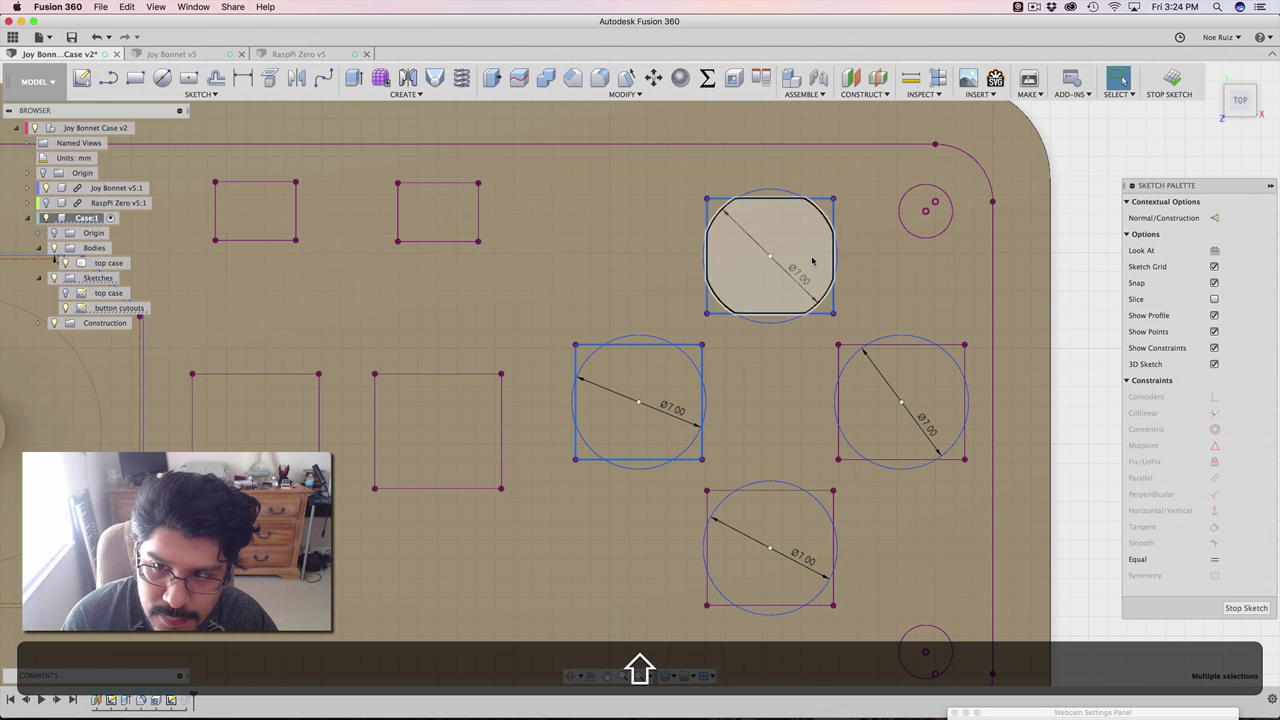
pyautogui.keyDown('shift'); pyautogui.doubleClick(910, 347); pyautogui.keyUp('shift')
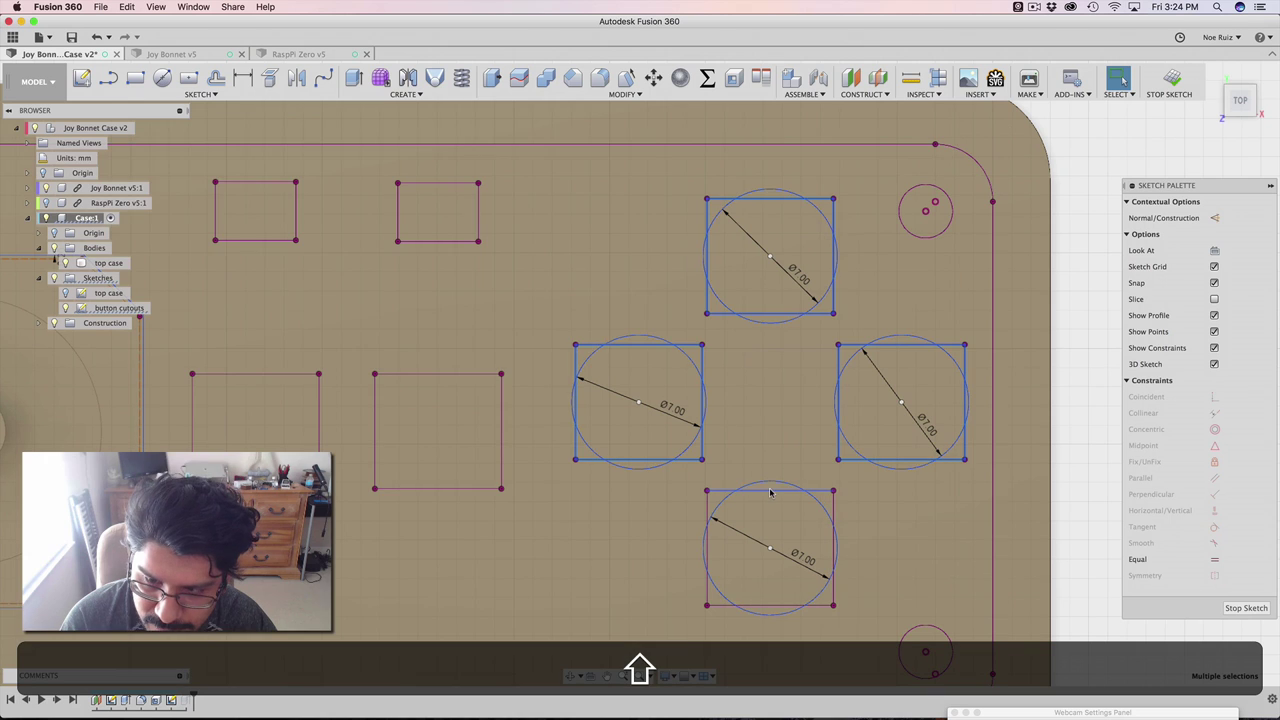
pyautogui.hotkey('shift', 'x')
pyautogui.scroll(-3, 777, 450)
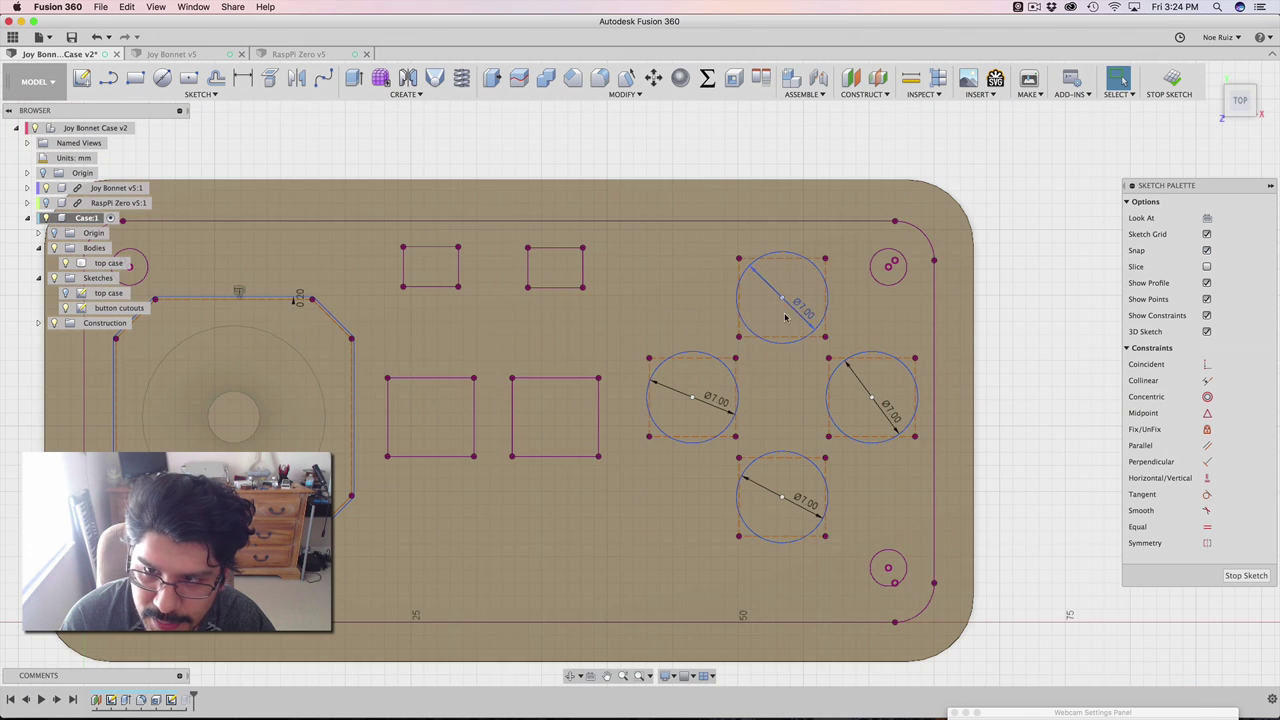
pyautogui.scroll(5, 700, 382)
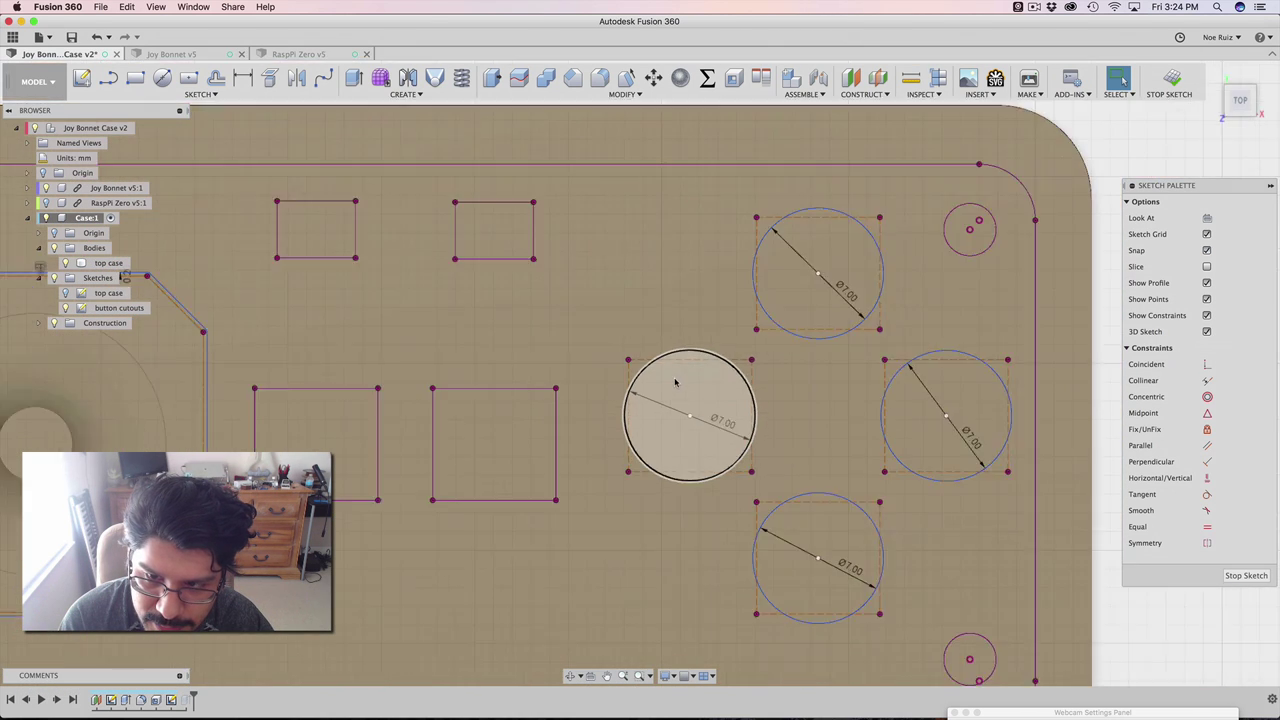
pyautogui.keyDown('shift'); pyautogui.click(693, 385); pyautogui.keyUp('shift')
pyautogui.keyDown('shift'); pyautogui.click(846, 266); pyautogui.keyUp('shift')
pyautogui.keyDown('shift'); pyautogui.click(1010, 420); pyautogui.keyUp('shift')
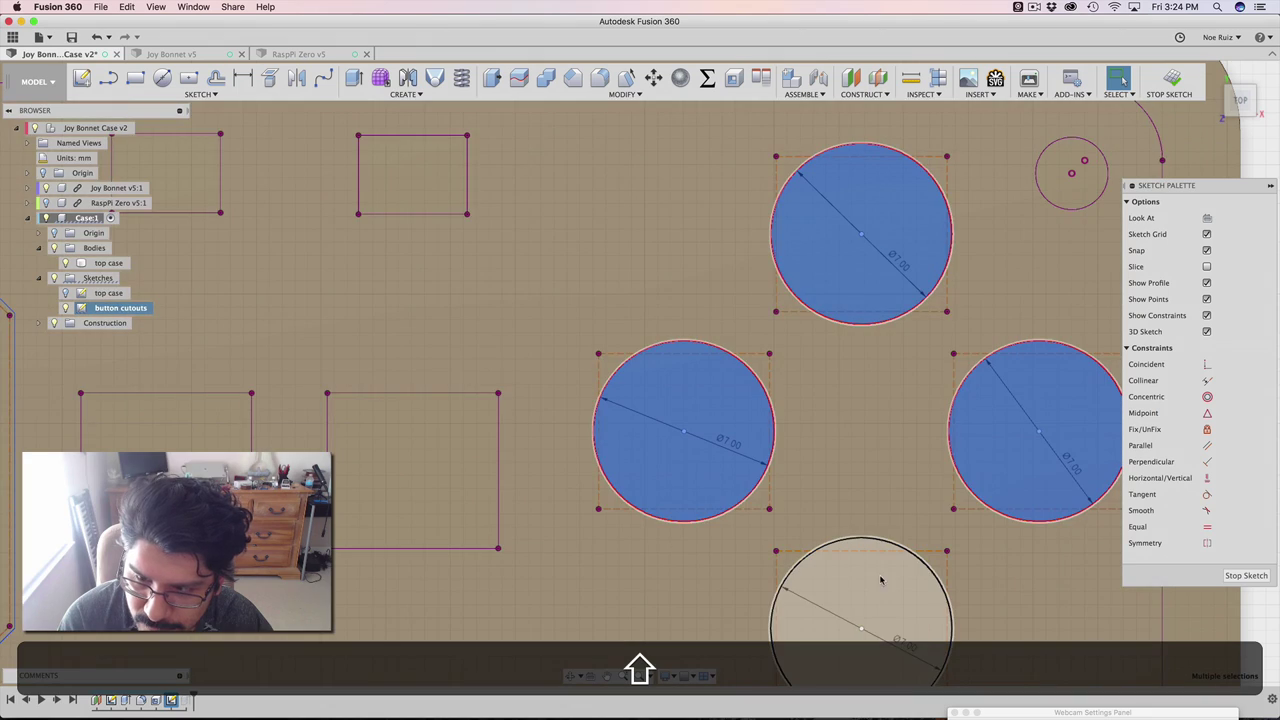
pyautogui.keyDown('shift'); pyautogui.click(873, 572); pyautogui.keyUp('shift')
pyautogui.scroll(2, 873, 572)
pyautogui.scroll(-6, 873, 572)
pyautogui.press('e')
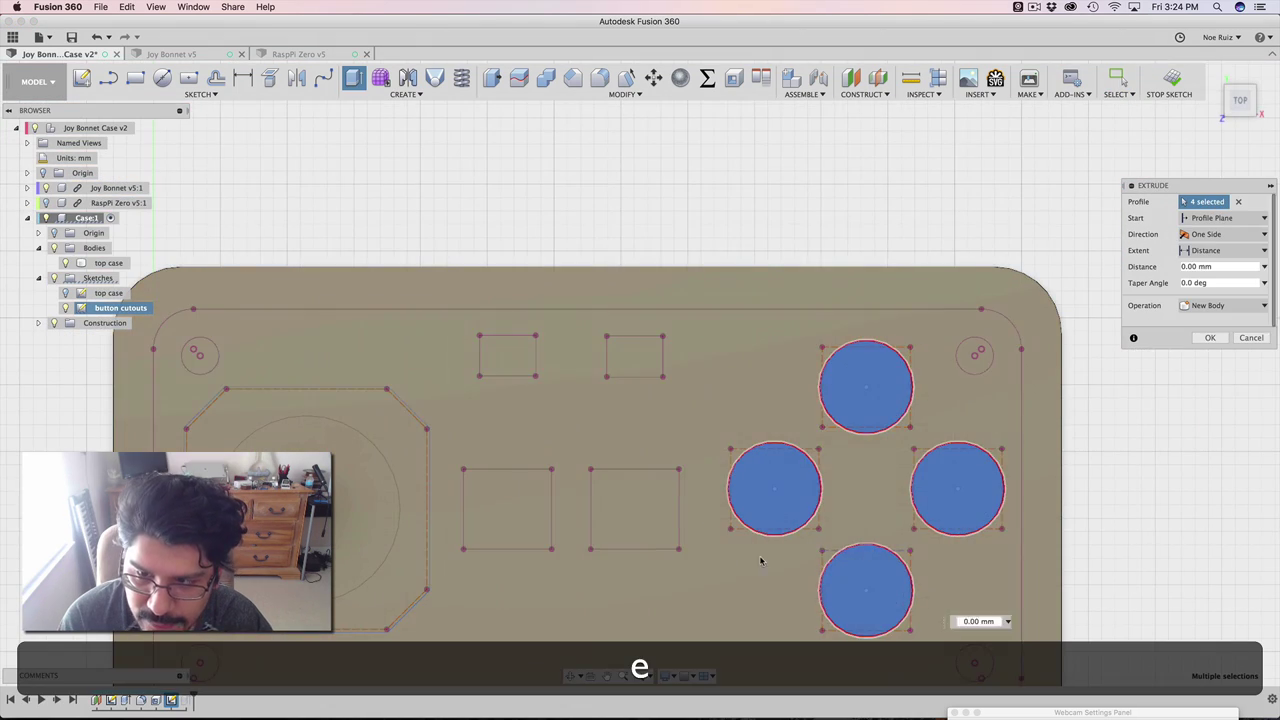
pyautogui.click(1249, 338)
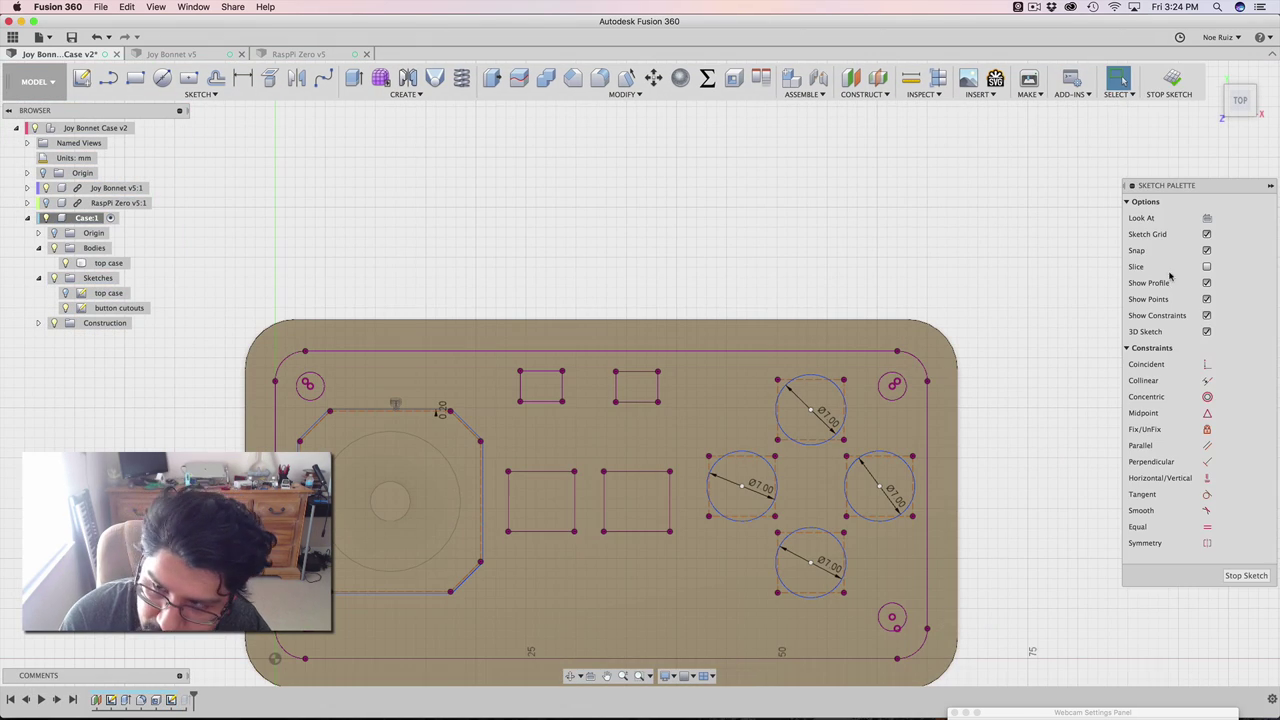
# Step: Finish the sketch and edit the joystick opening's cut extrude to also cut the four 7 mm button circles
pyautogui.click(1118, 78)
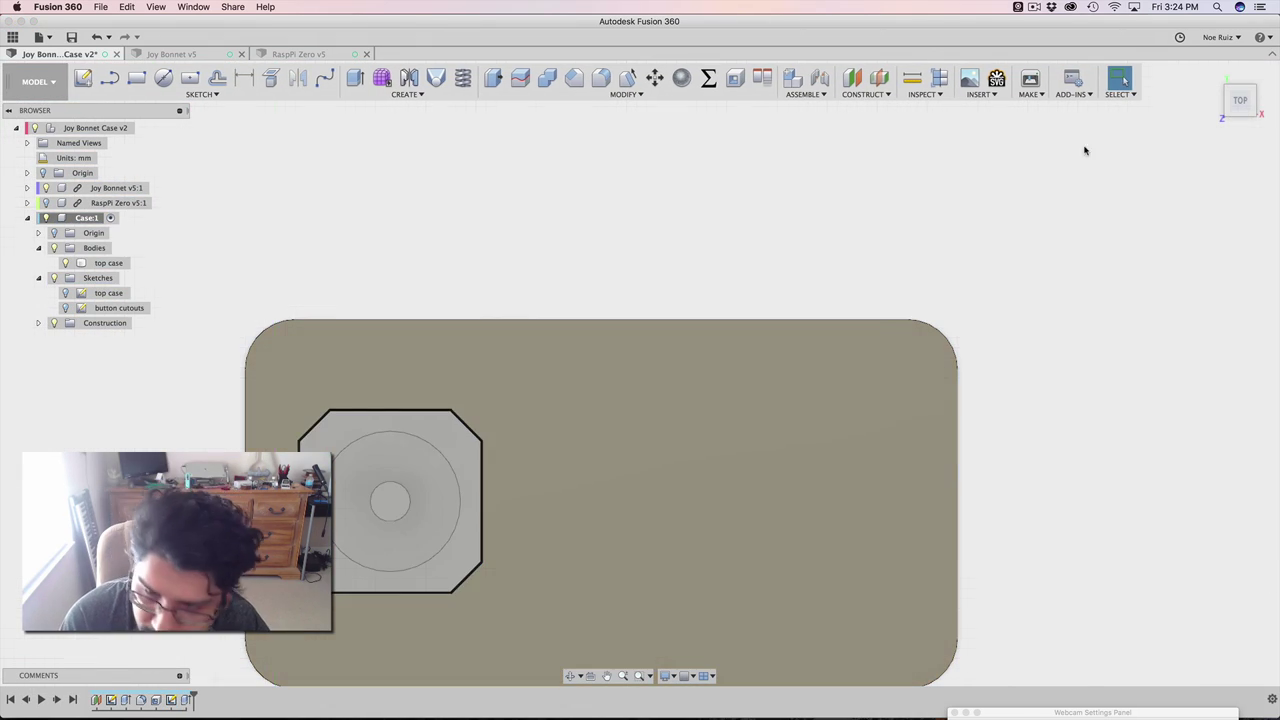
pyautogui.click(185, 700)
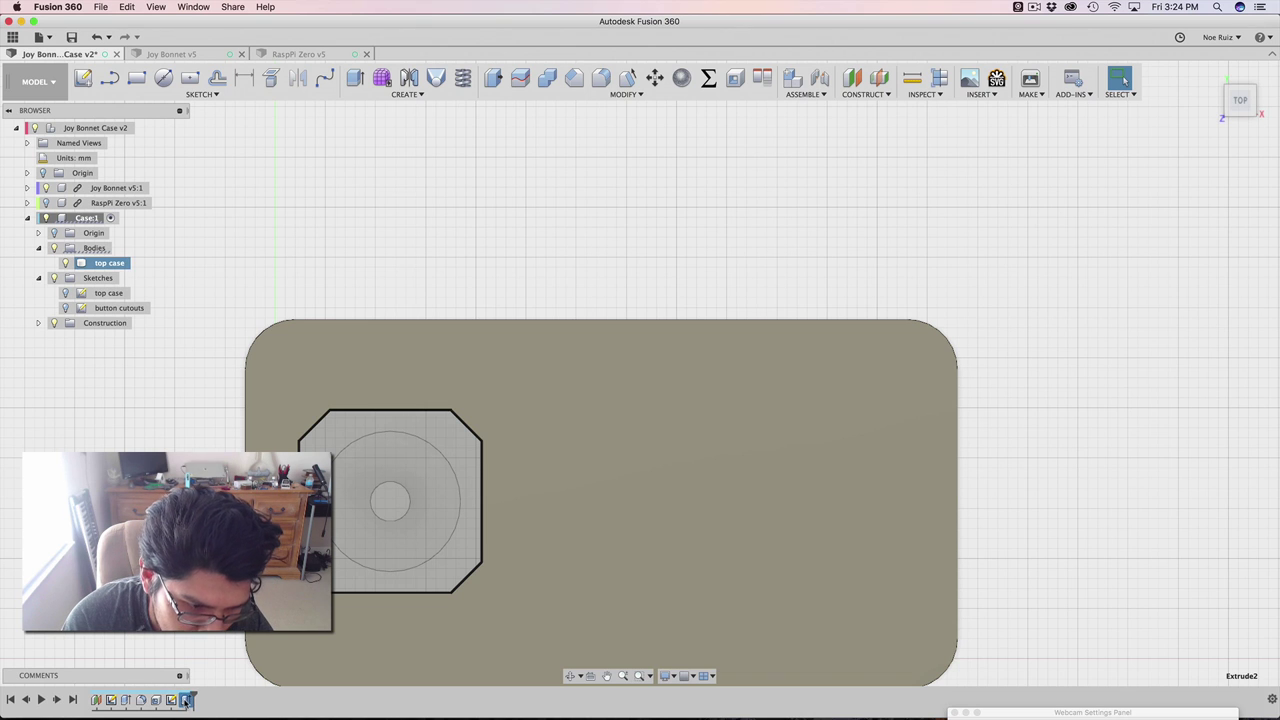
pyautogui.doubleClick(185, 700)
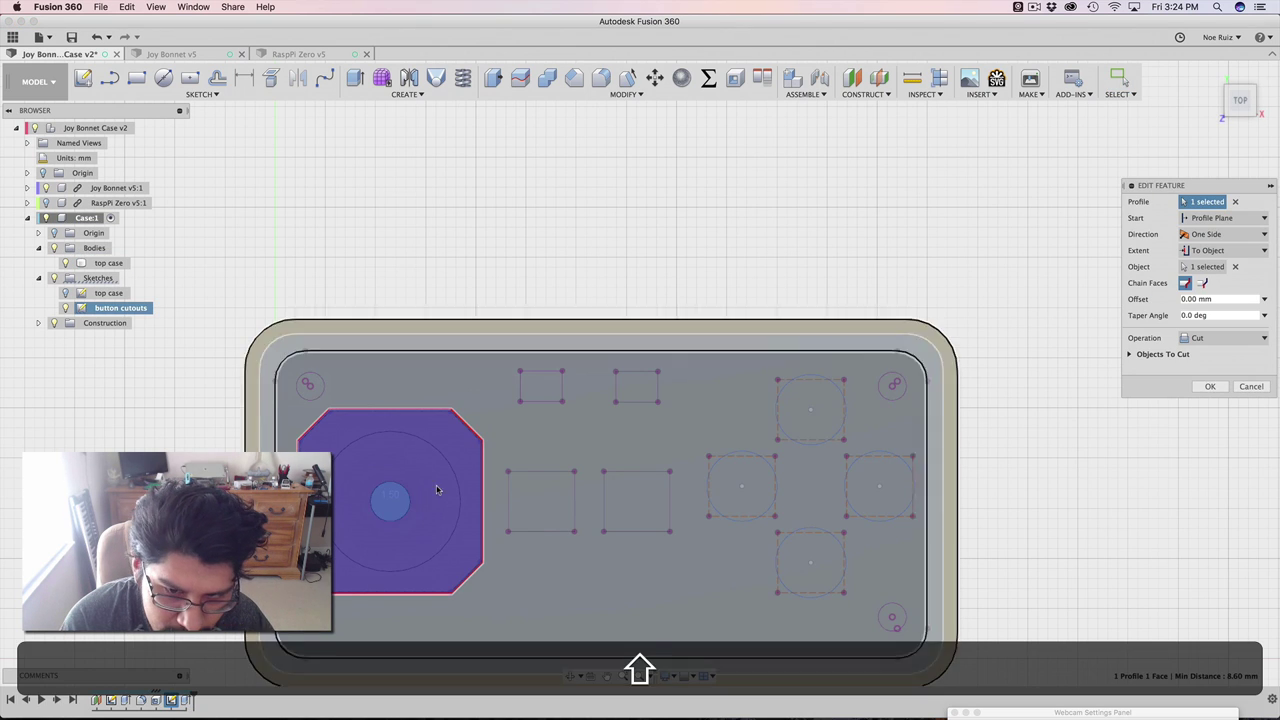
pyautogui.keyDown('super'); pyautogui.click(761, 467); pyautogui.keyUp('super')
pyautogui.keyDown('super'); pyautogui.click(815, 392); pyautogui.keyUp('super')
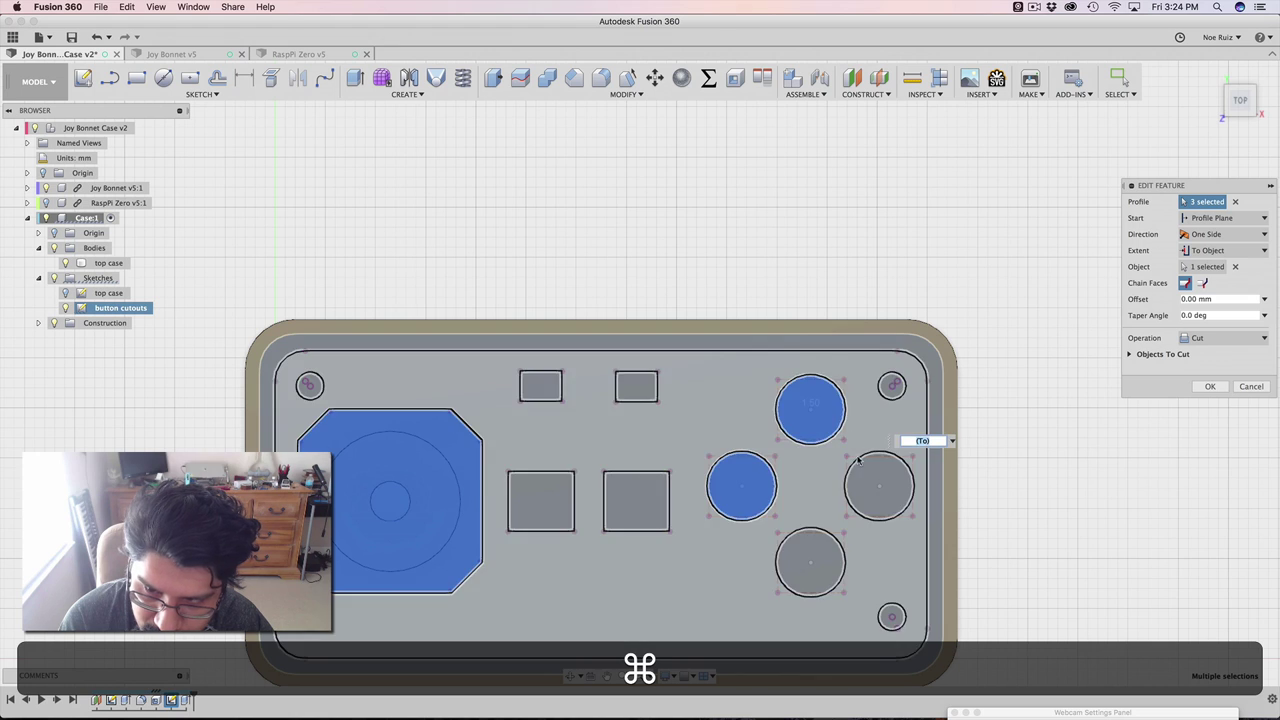
pyautogui.keyDown('super'); pyautogui.click(890, 468); pyautogui.keyUp('super')
pyautogui.keyDown('super'); pyautogui.click(822, 538); pyautogui.keyUp('super')
pyautogui.press('super+Return')
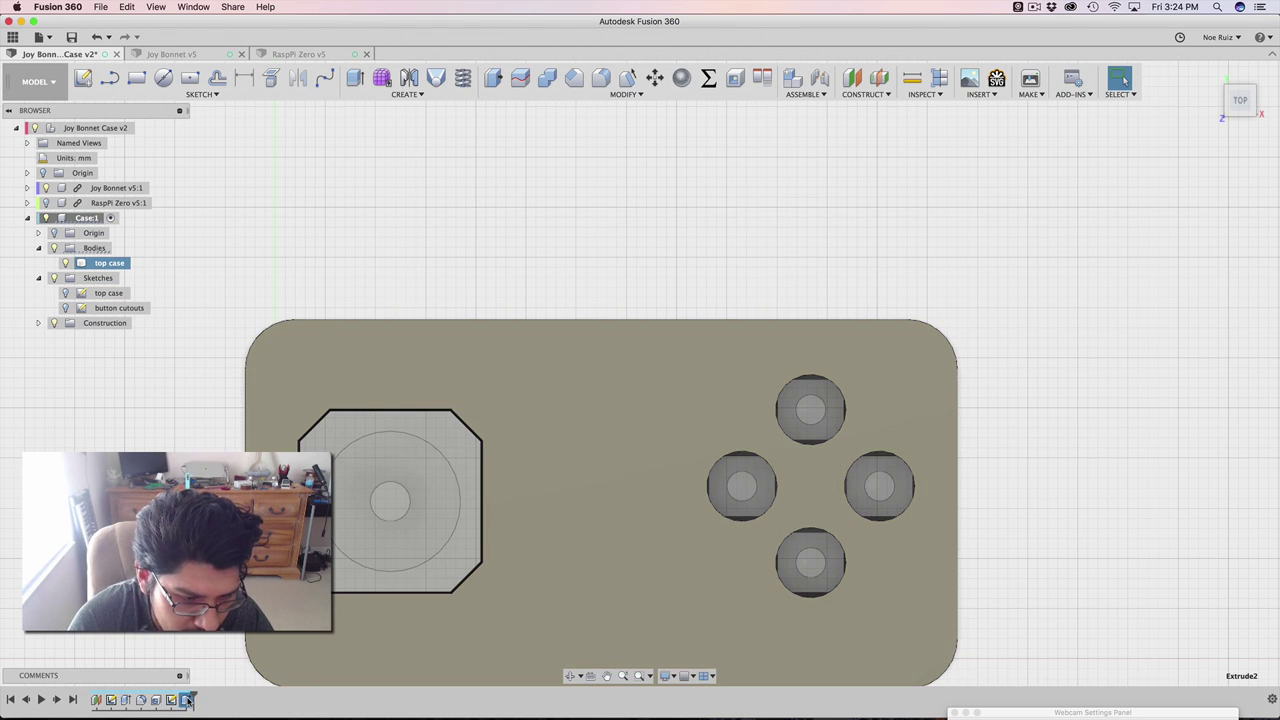
# Step: Check the new openings in the top case and reopen the button cutouts sketch for editing
pyautogui.keyDown('shift'); pyautogui.moveTo(266, 486); pyautogui.dragTo(275, 436, button='middle'); pyautogui.keyUp('shift')
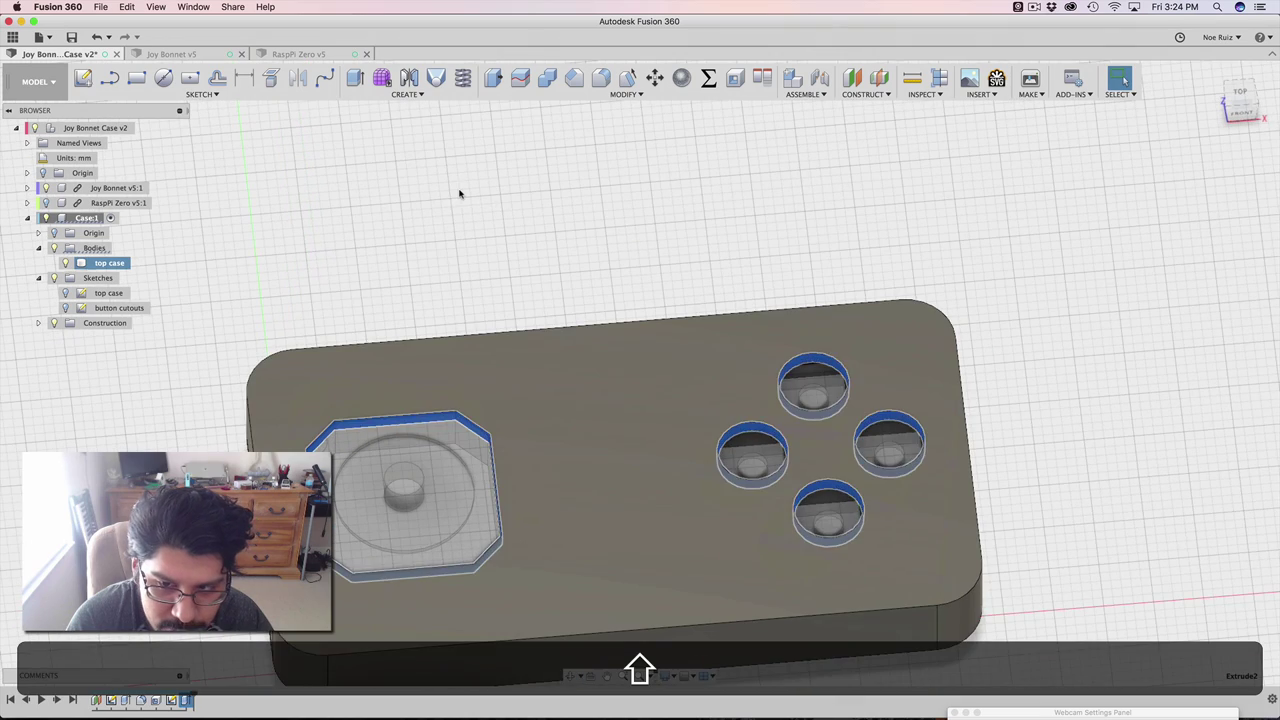
pyautogui.keyDown('shift'); pyautogui.moveTo(459, 193); pyautogui.dragTo(471, 255, button='middle'); pyautogui.keyUp('shift')
pyautogui.click(471, 255)
pyautogui.doubleClick(100, 308)
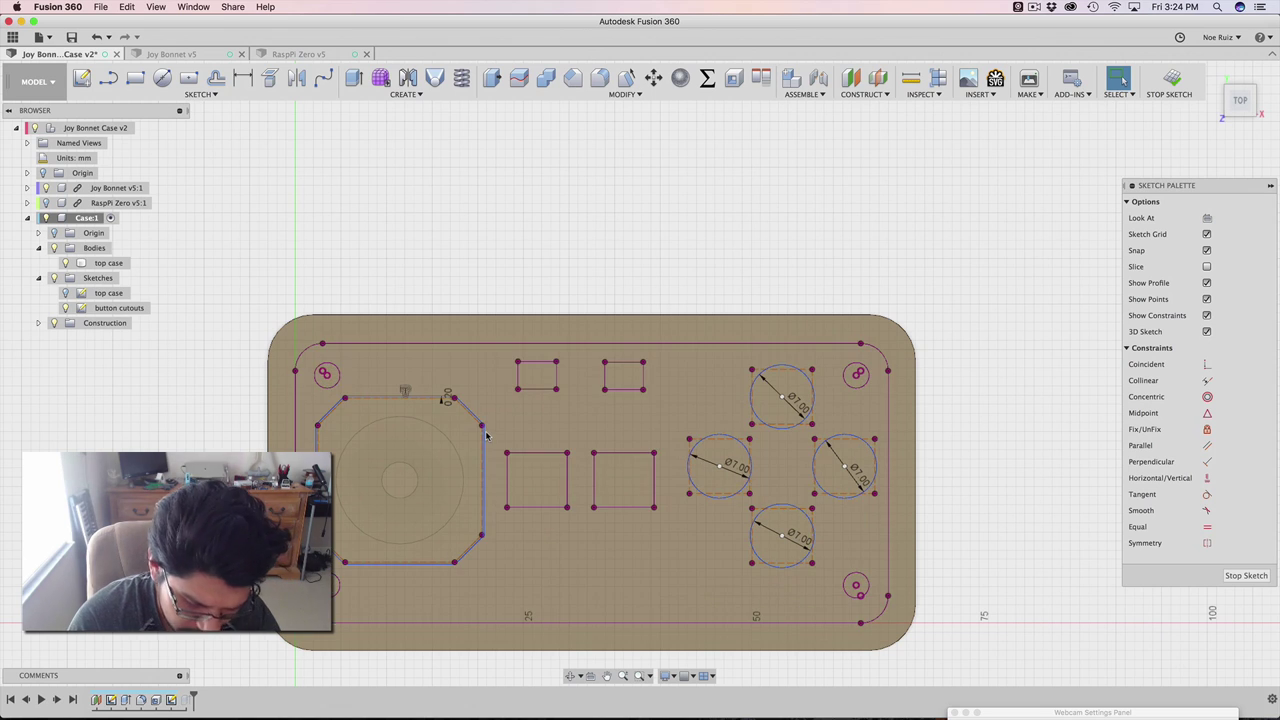
# Step: Examine the two large projected button rectangles between the joystick opening and the four-button cluster
pyautogui.scroll(5, 540, 455)
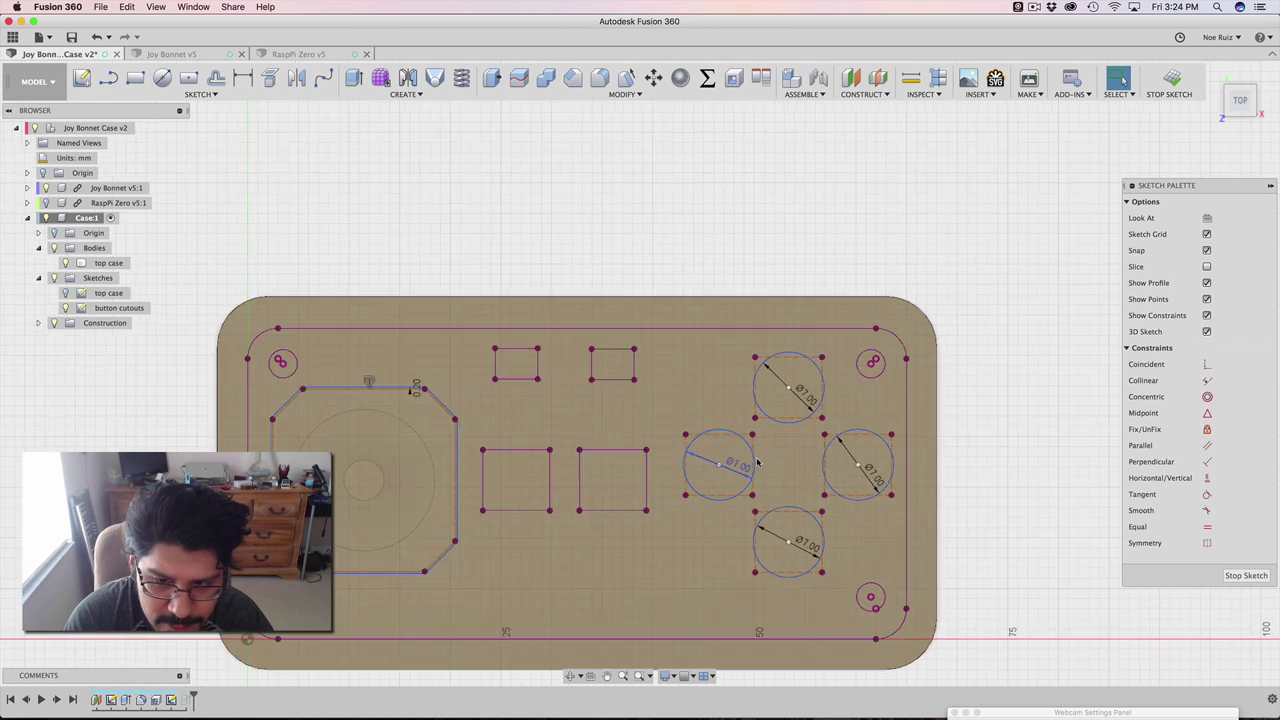
pyautogui.click(490, 476)
pyautogui.click(335, 481)
pyautogui.scroll(-5, 371, 440)
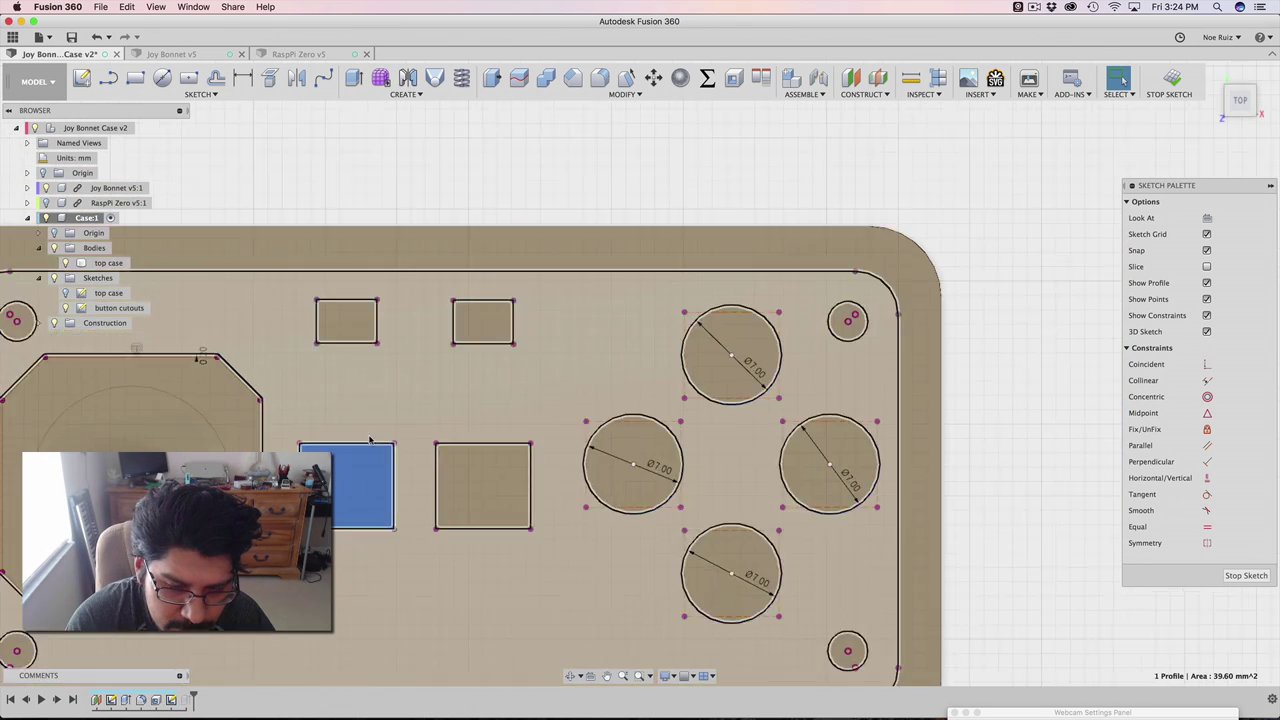
pyautogui.click(446, 257)
pyautogui.moveTo(509, 264); pyautogui.dragTo(684, 194, button='middle')
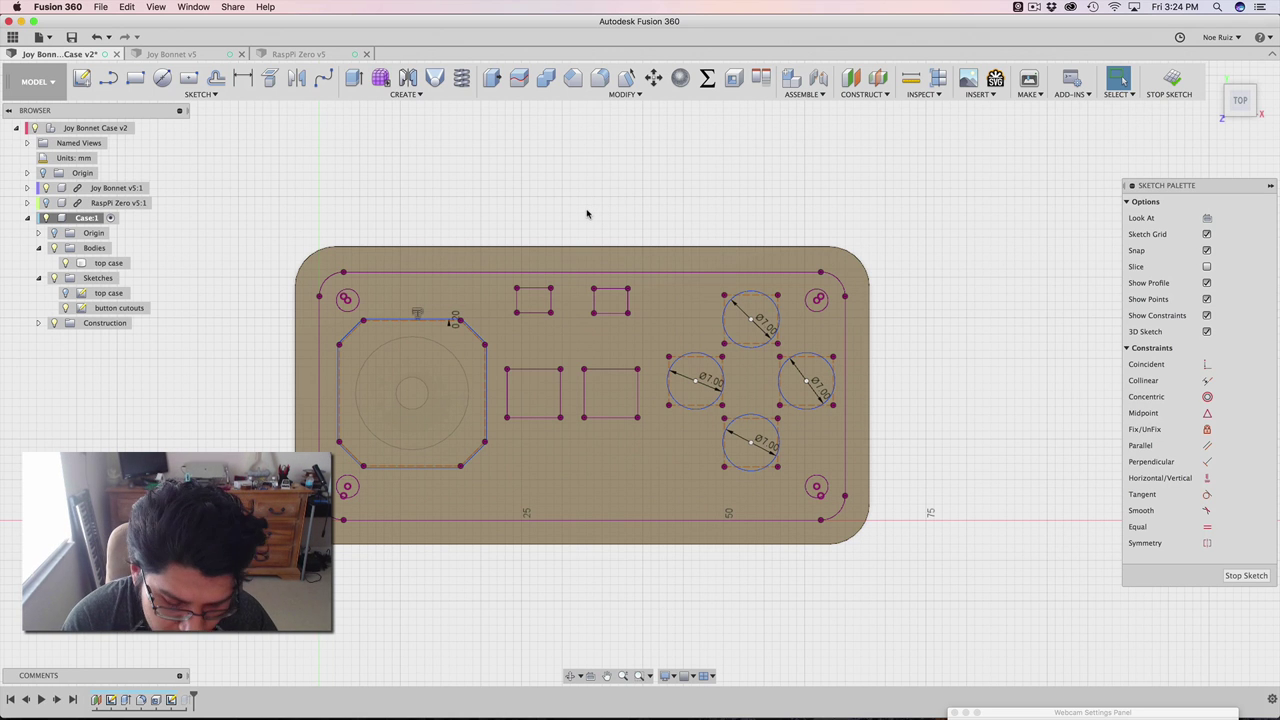
pyautogui.keyDown('shift'); pyautogui.moveTo(550, 215); pyautogui.dragTo(560, 163, button='middle'); pyautogui.keyUp('shift')
pyautogui.scroll(4, 546, 375)
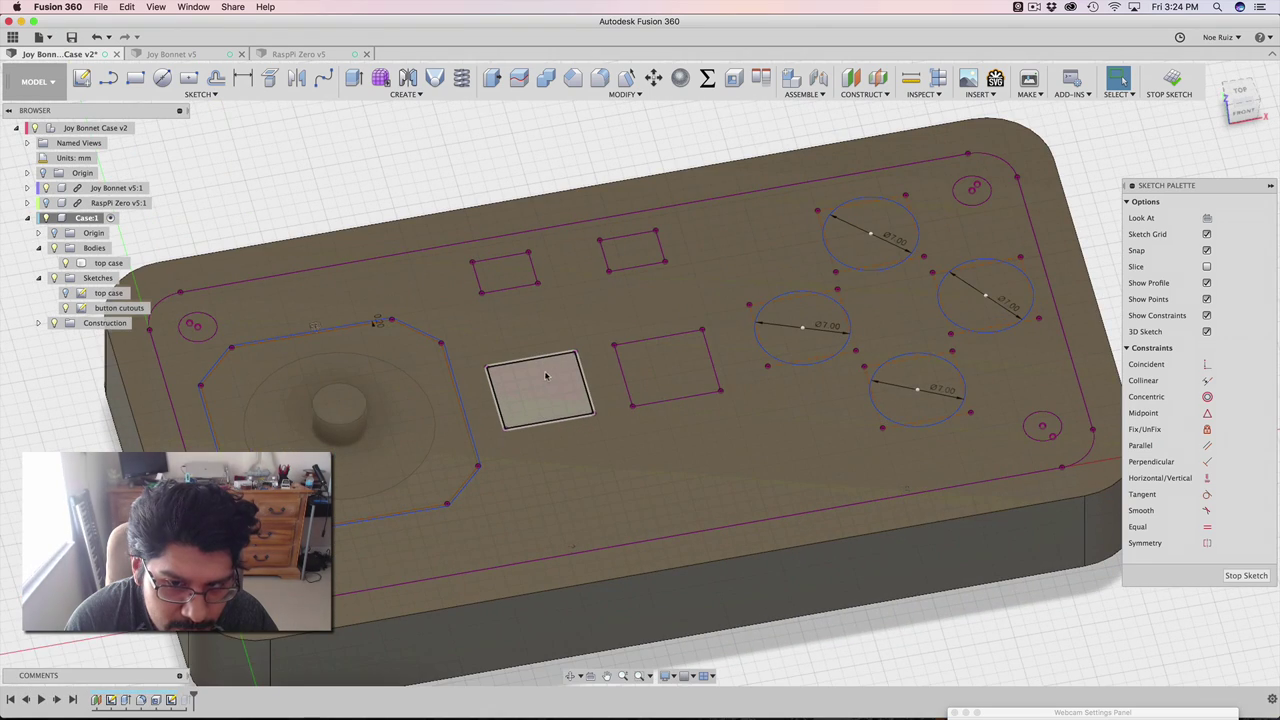
# Step: Hide the top case body and project the round plungers of the two large middle buttons into the sketch
pyautogui.click(64, 262)
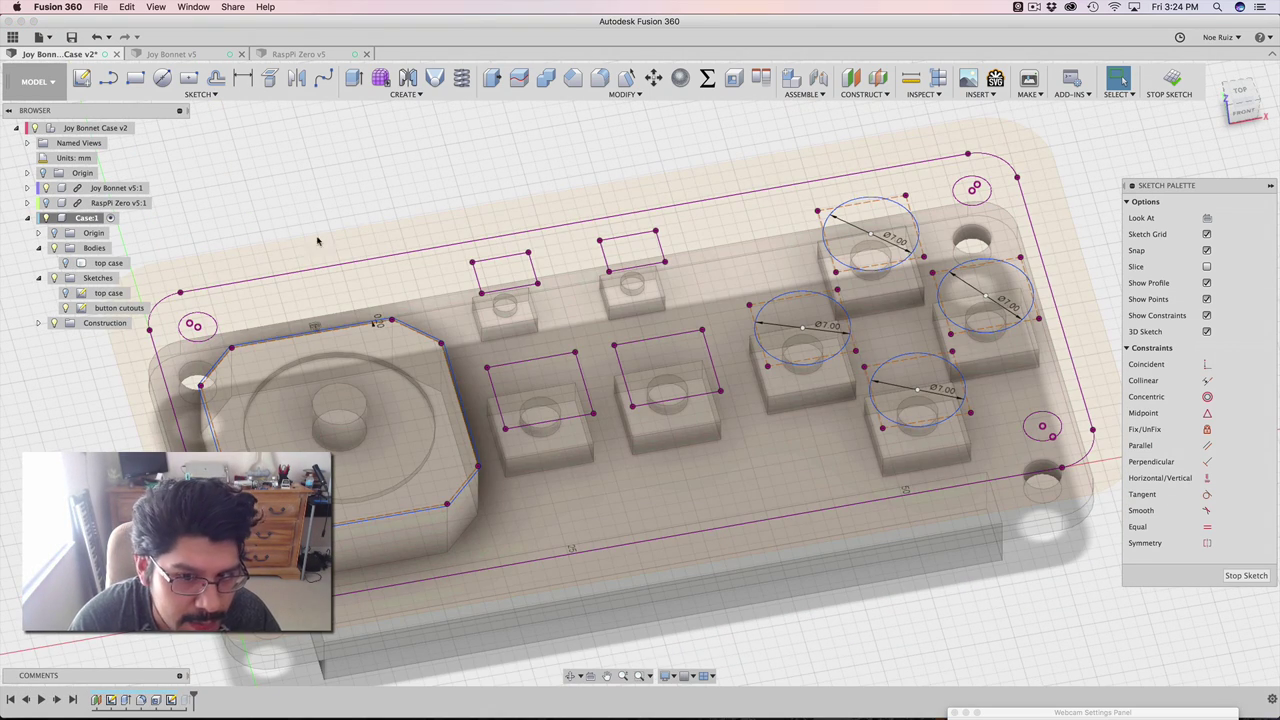
pyautogui.press('p')
pyautogui.scroll(3, 515, 418)
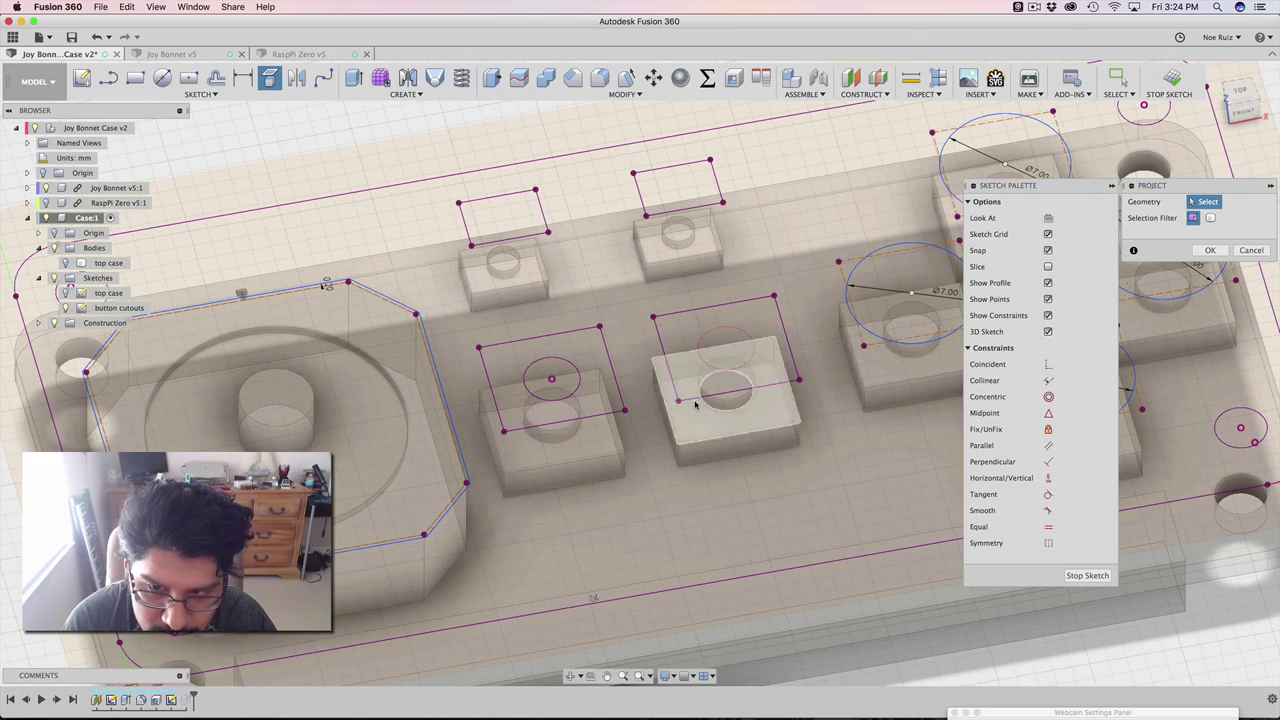
pyautogui.click(696, 404)
pyautogui.click(1216, 251)
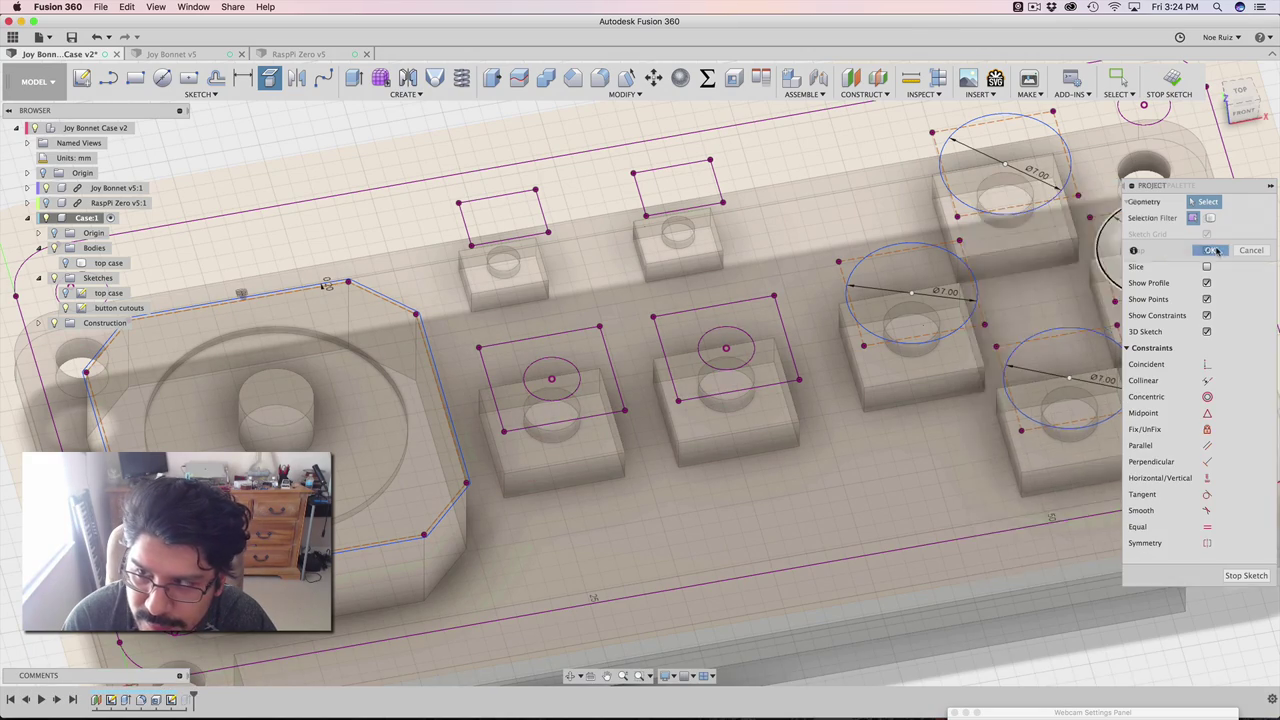
# Step: View the sketch from the top, hide the Joy Bonnet component and collapse the list of sketches
pyautogui.scroll(-4, 1020, 269)
pyautogui.moveTo(1020, 269); pyautogui.dragTo(938, 377, button='middle')
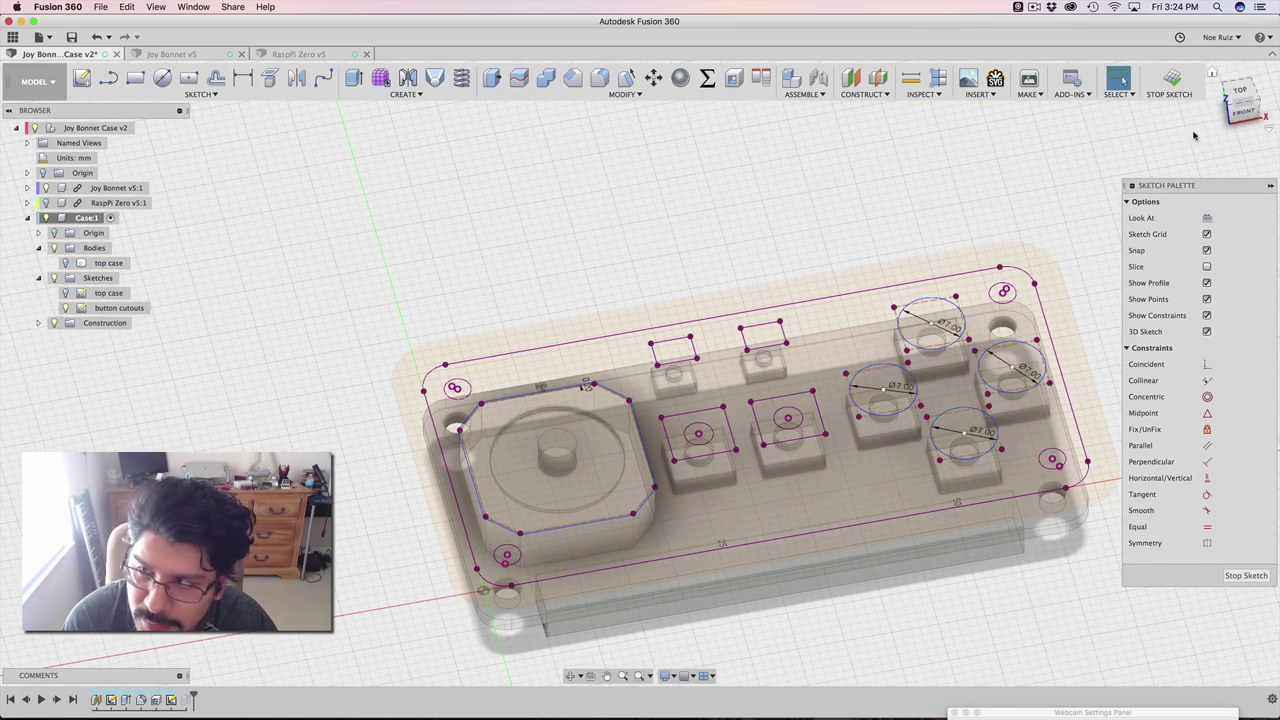
pyautogui.click(1236, 92)
pyautogui.click(46, 188)
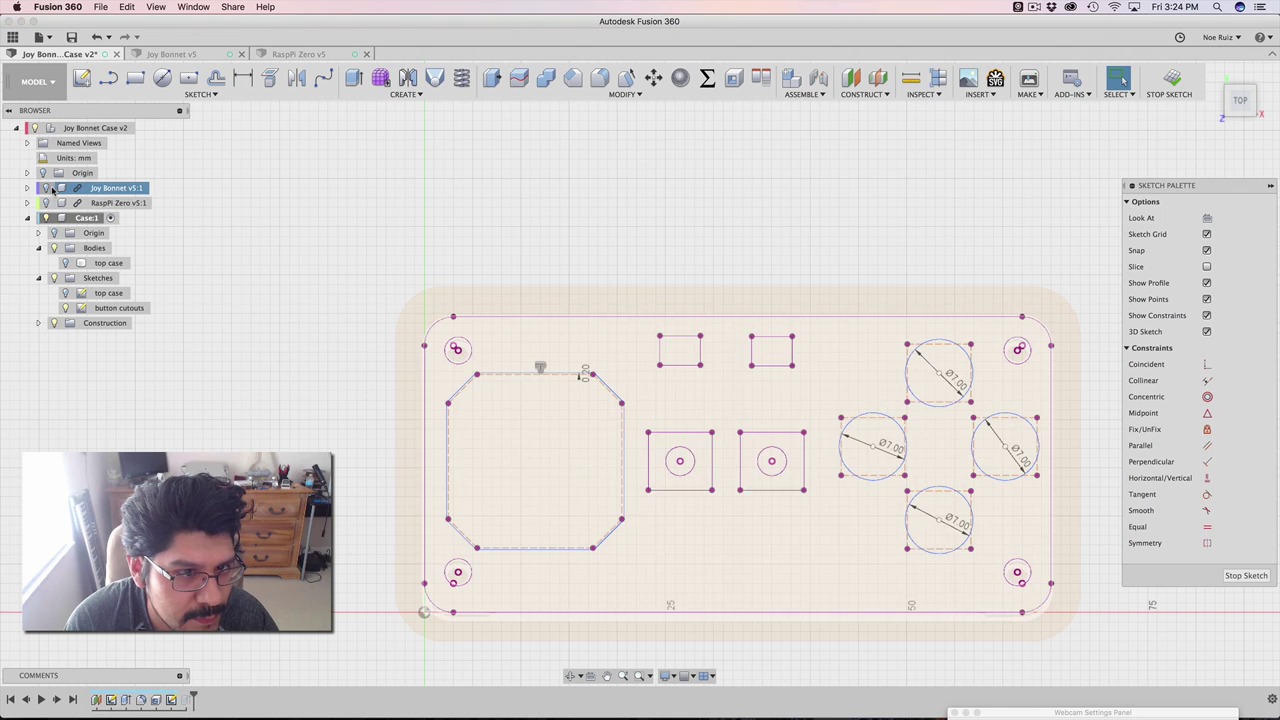
pyautogui.click(38, 279)
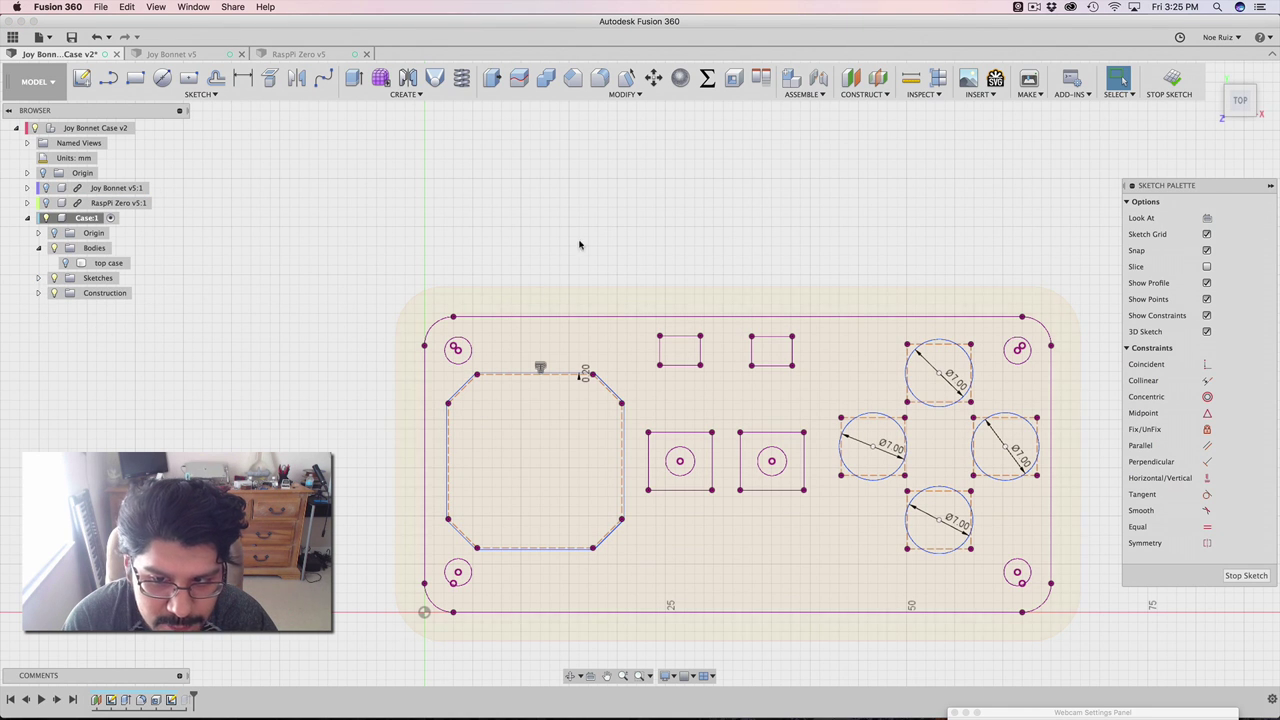
# Step: Draw a horizontal center point slot on the left middle button's circle centre, 2.5 mm from centre to arc centre and 3.5 mm wide
pyautogui.moveTo(580, 243); pyautogui.dragTo(557, 217, button='middle')
pyautogui.scroll(5, 826, 350)
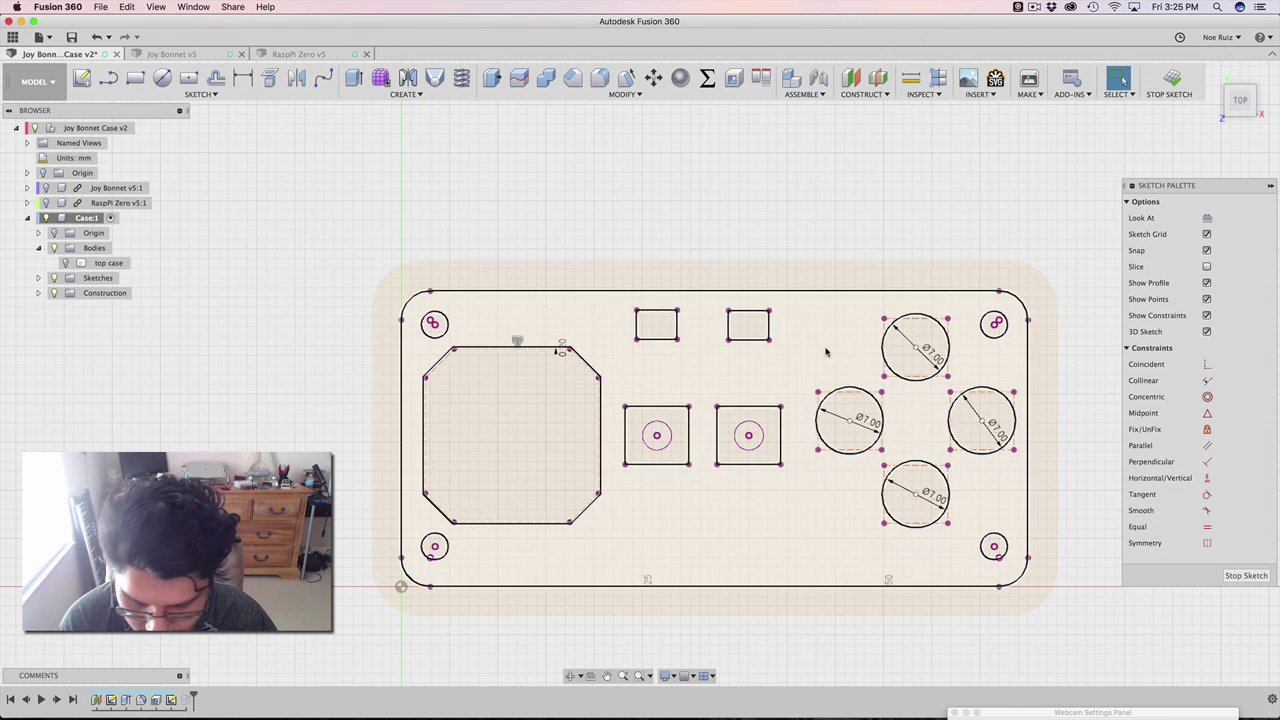
pyautogui.write('s')
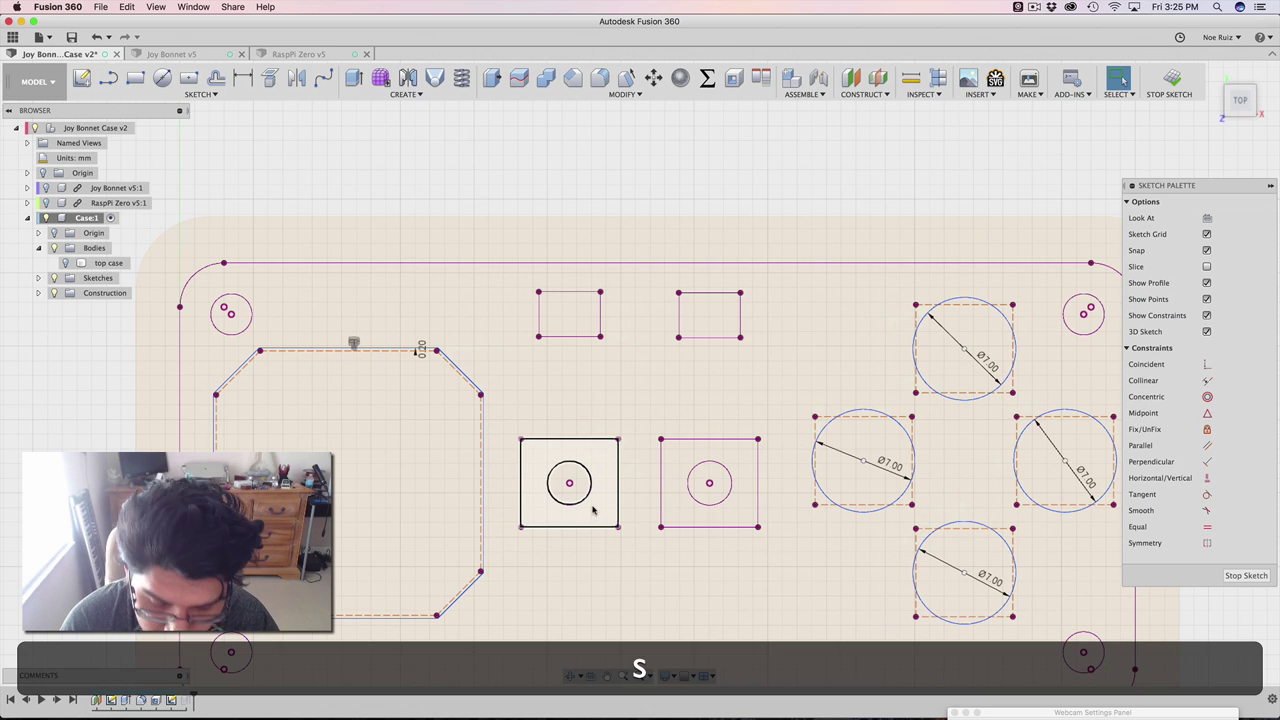
pyautogui.write('slot')
pyautogui.press('Down')
pyautogui.press('Down')
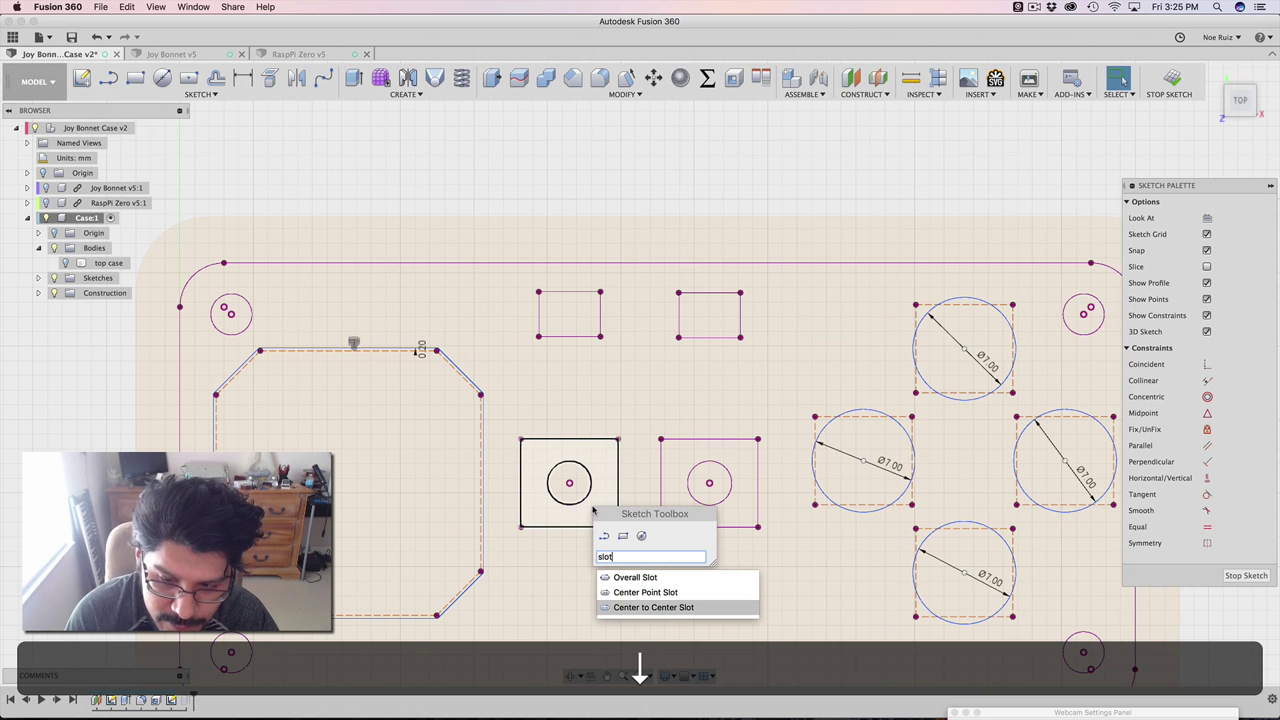
pyautogui.press('Up')
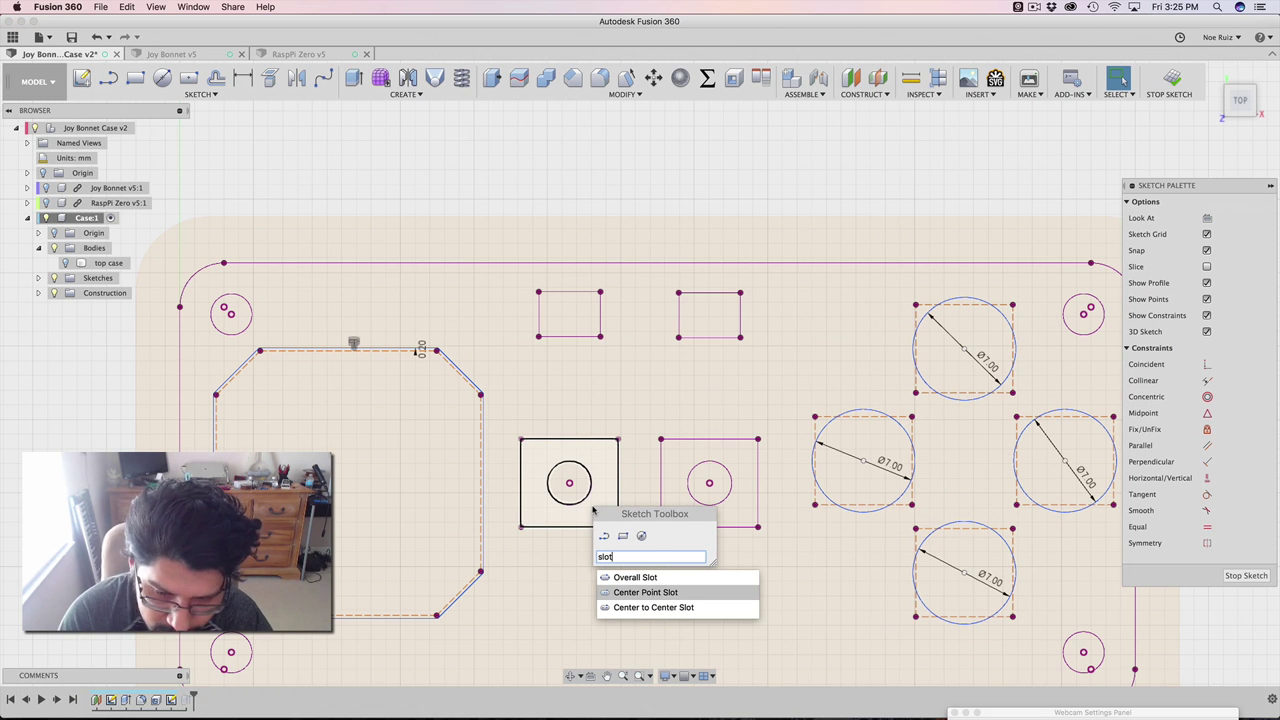
pyautogui.press('Return')
pyautogui.scroll(3, 590, 512)
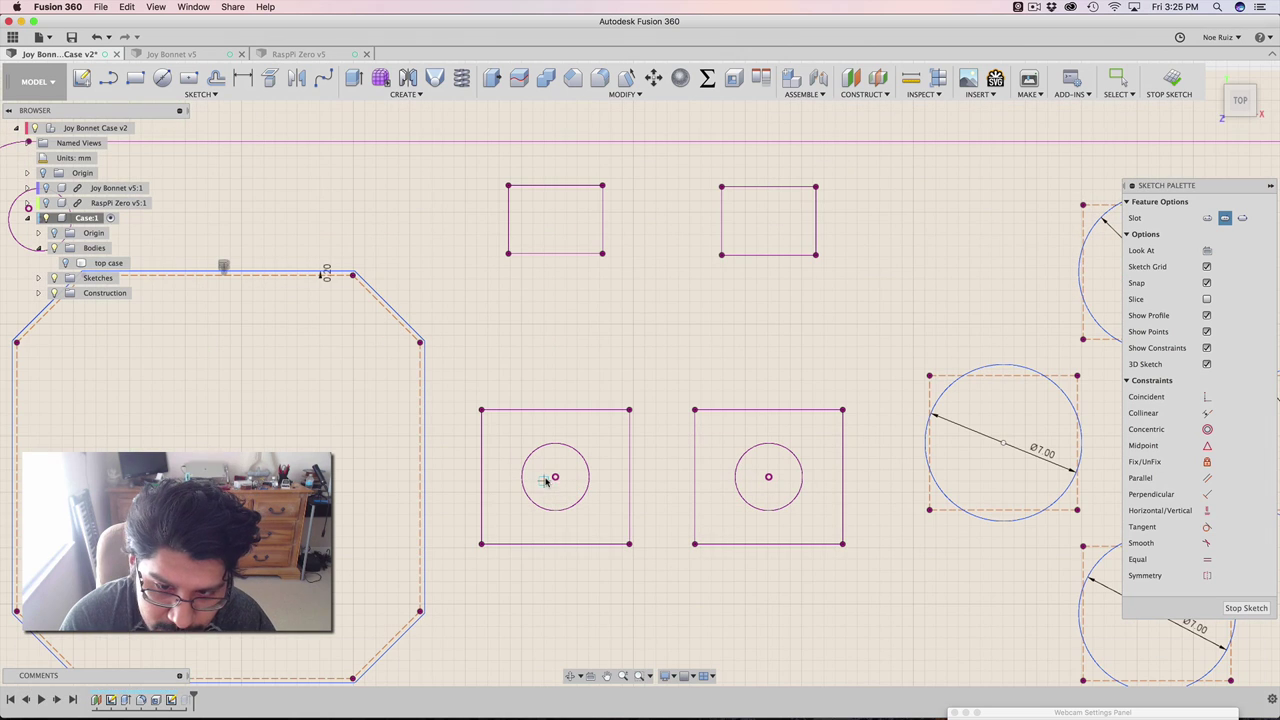
pyautogui.click(555, 477)
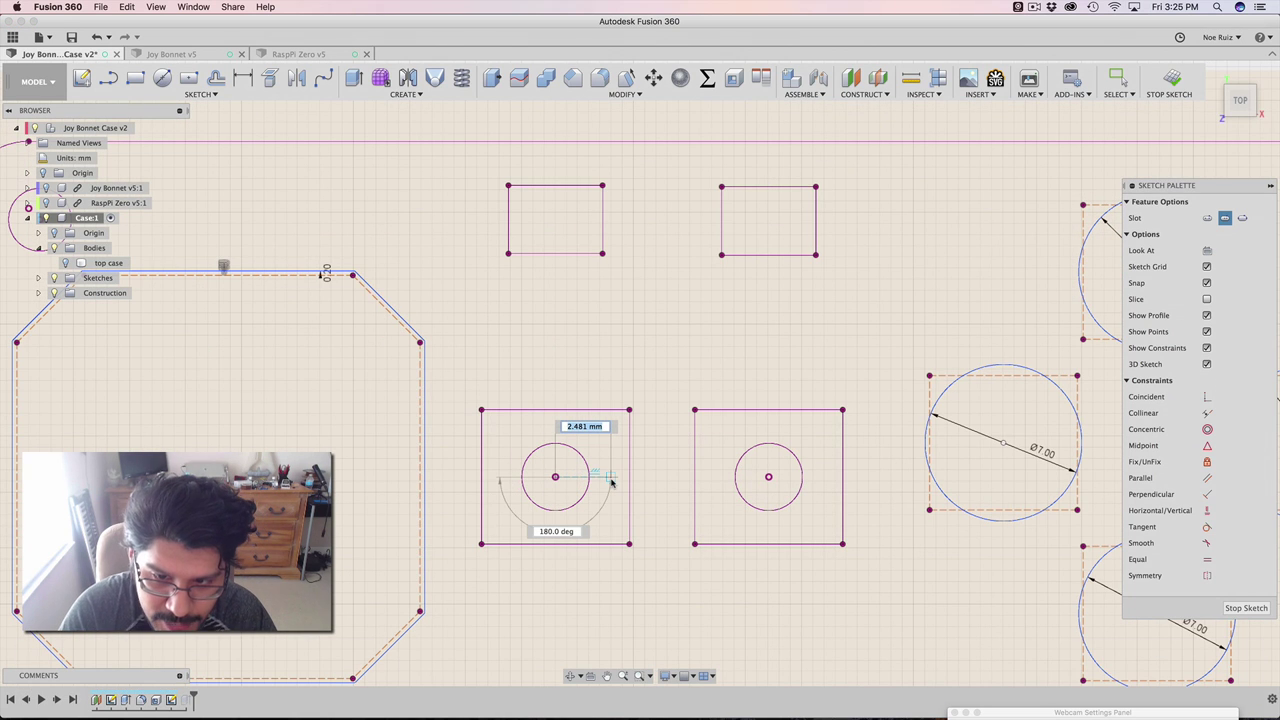
pyautogui.write('2.5')
pyautogui.press('Return')
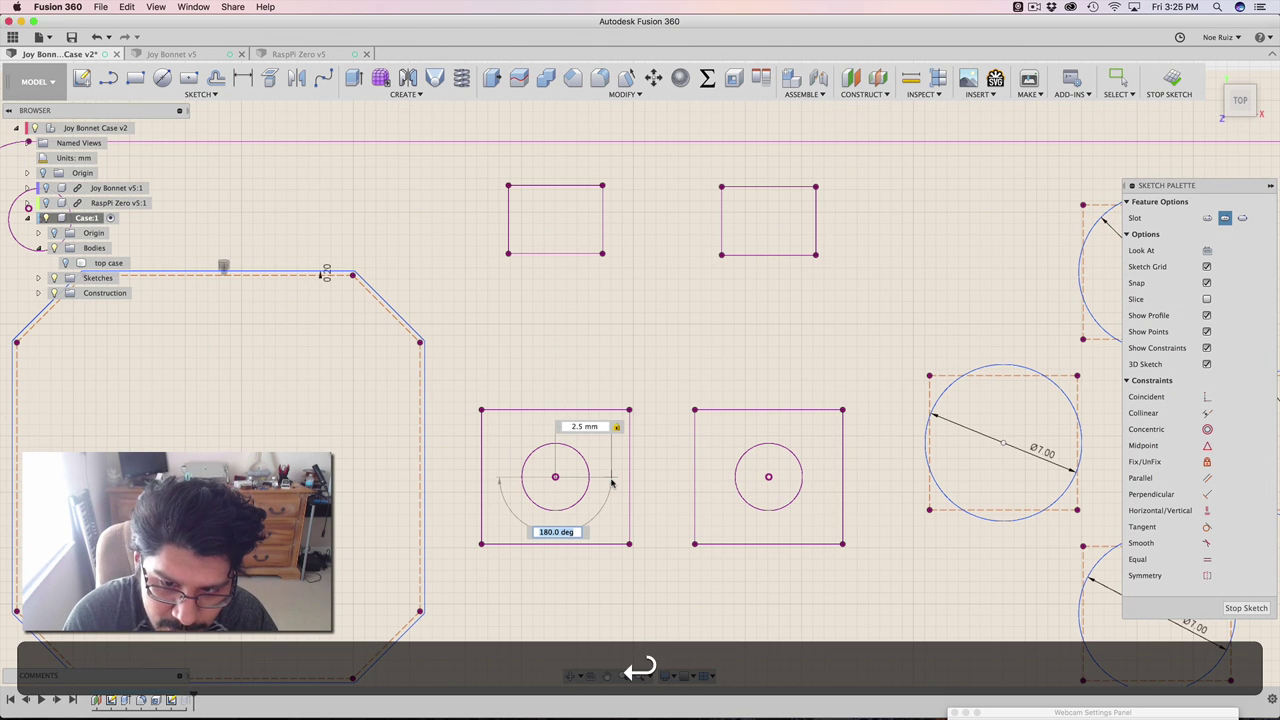
pyautogui.click(612, 484)
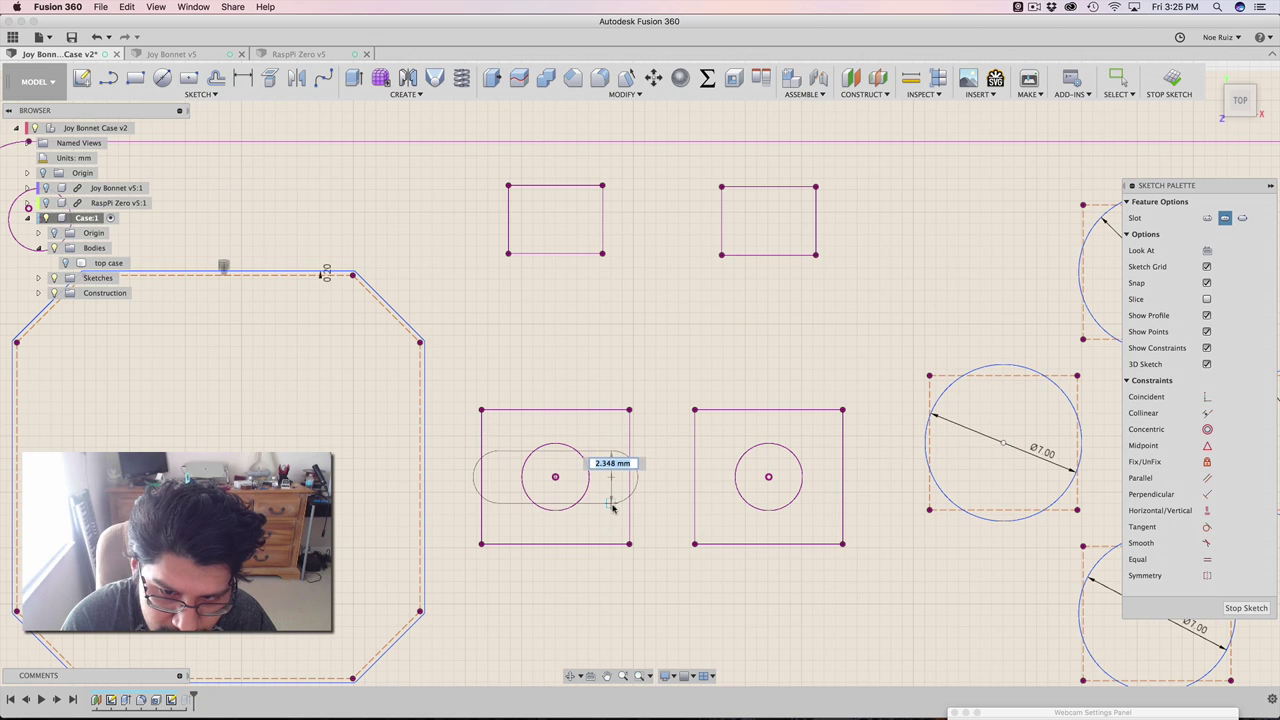
pyautogui.write('3.5')
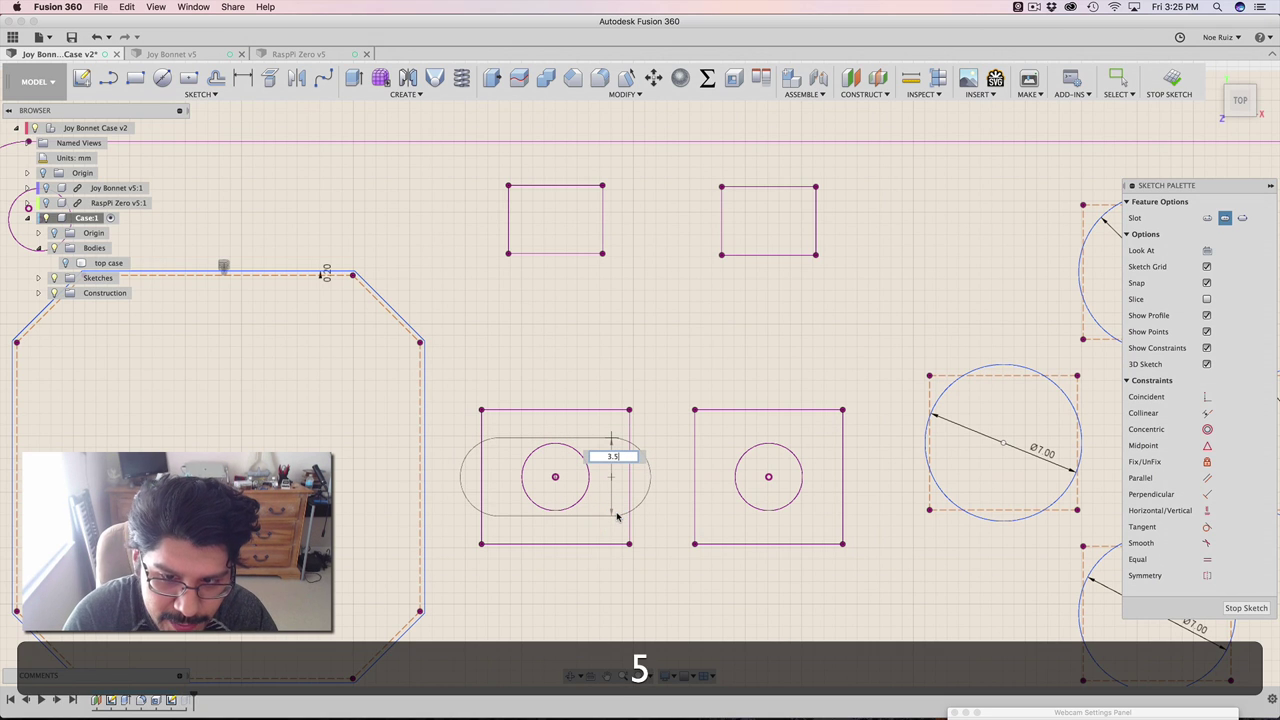
pyautogui.press('Return')
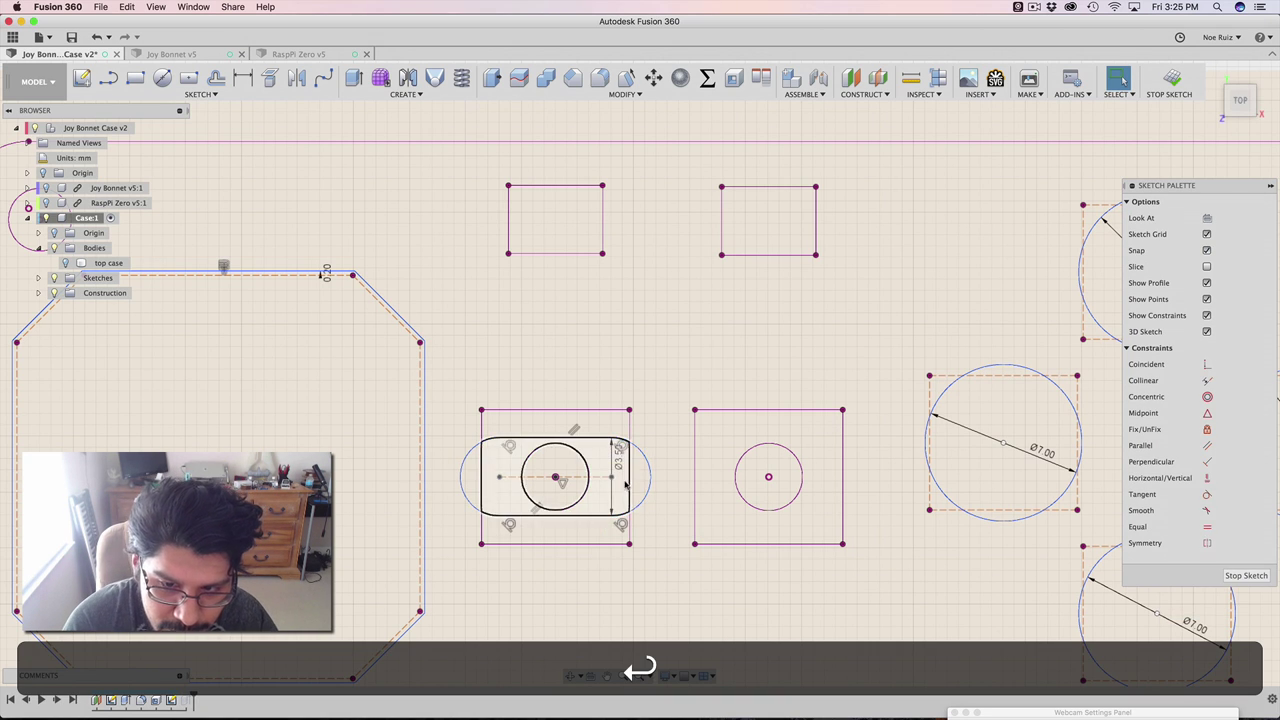
# Step: Dimension the slot's centre line between its arc centres to 3.5 mm
pyautogui.scroll(2, 610, 478)
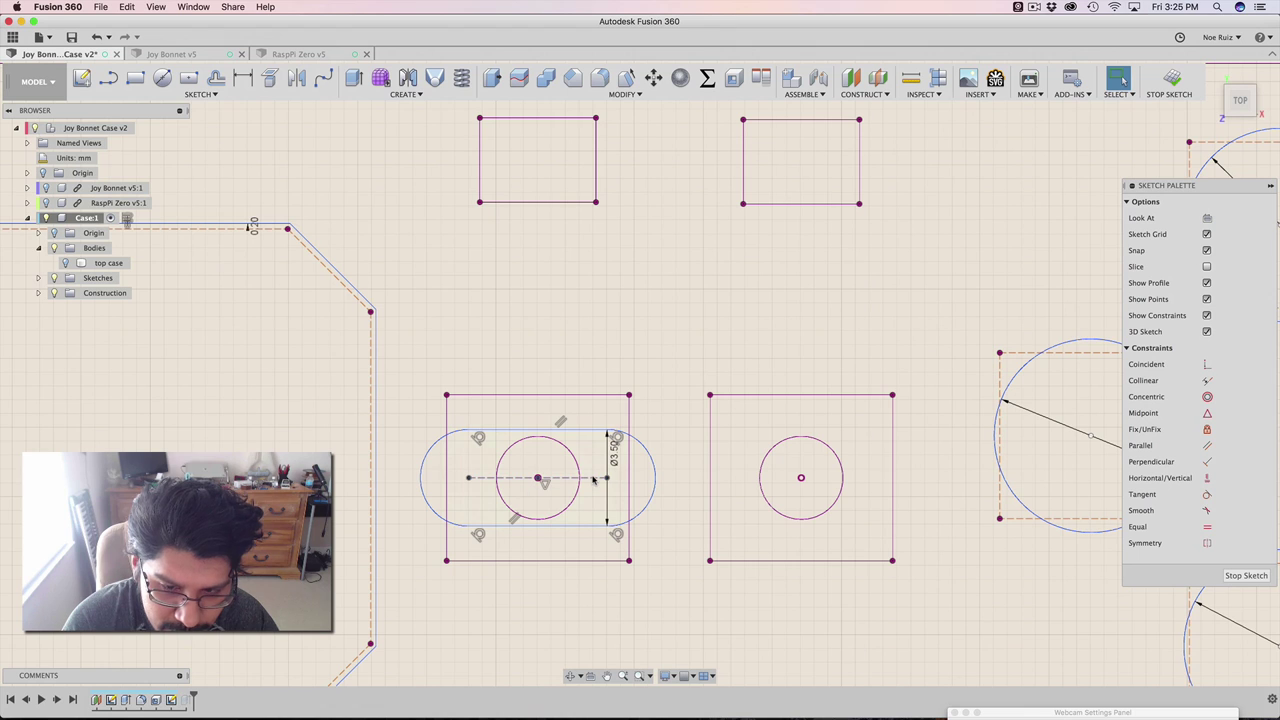
pyautogui.press('d')
pyautogui.click(592, 478)
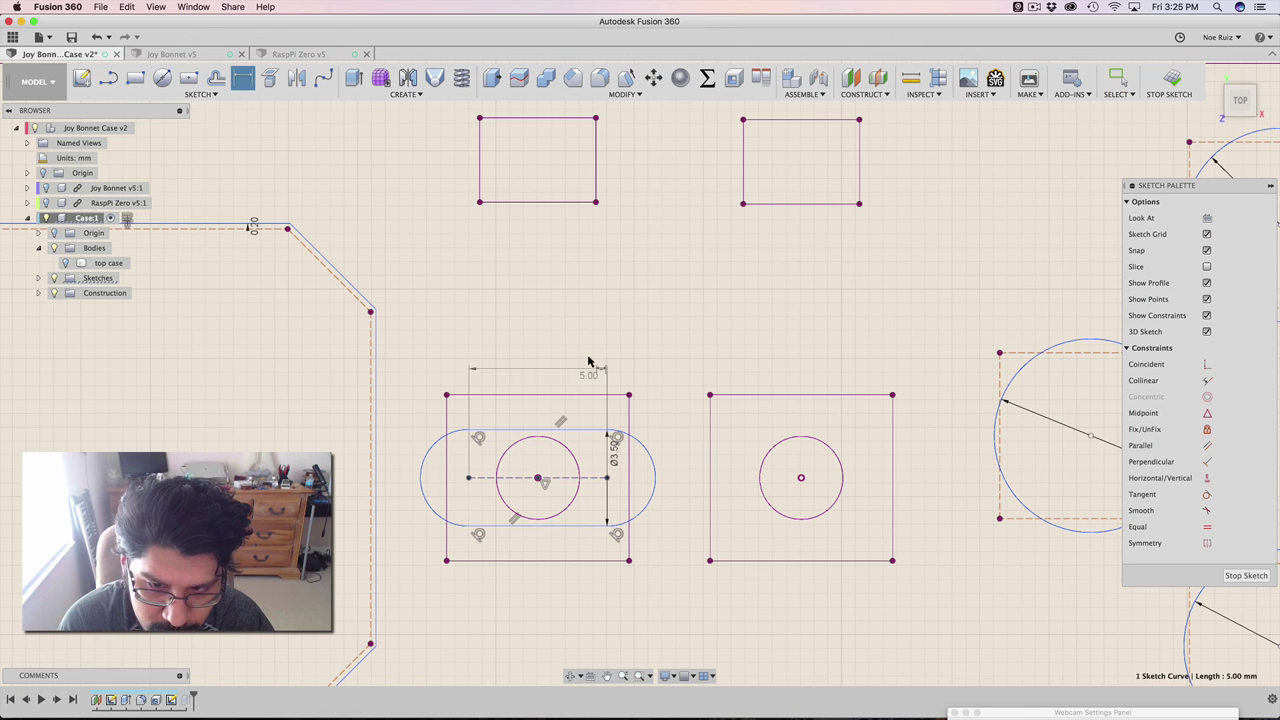
pyautogui.click(595, 365)
pyautogui.write('3.')
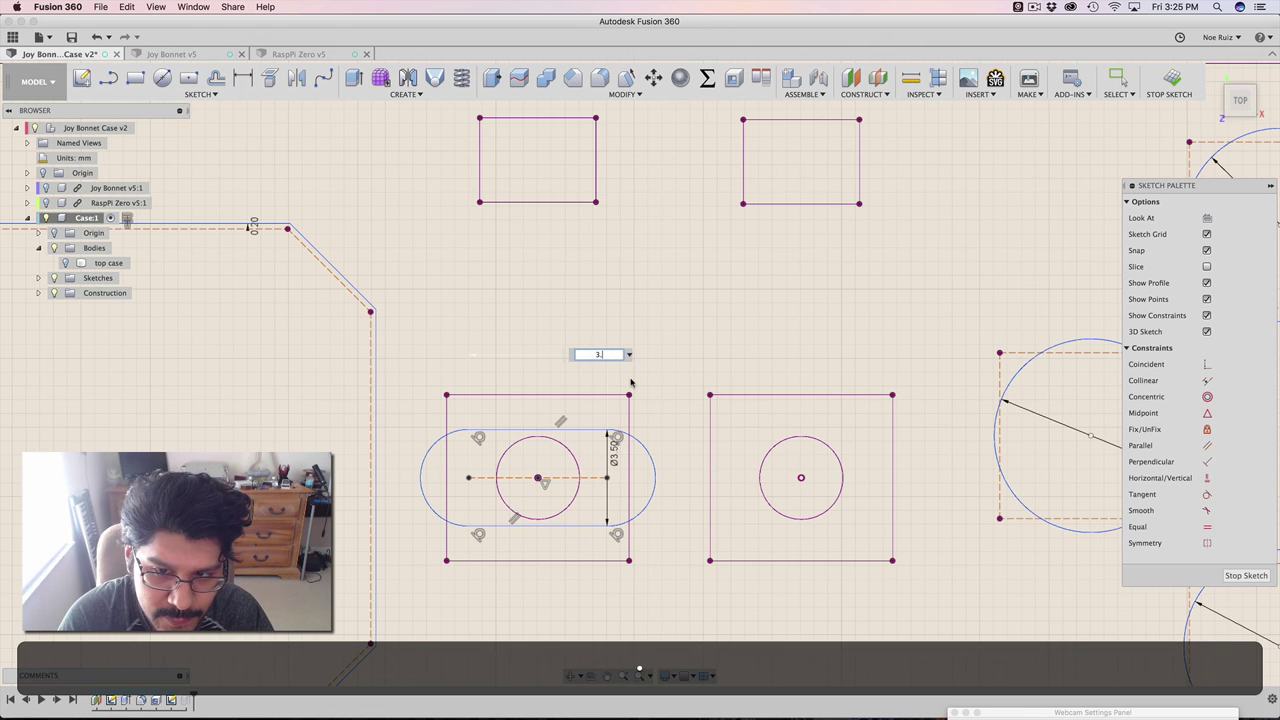
pyautogui.write('5')
pyautogui.press('Return')
# Step: Move the slot's midpoint back onto the centre of the left middle button's projected circle
pyautogui.scroll(3, 560, 465)
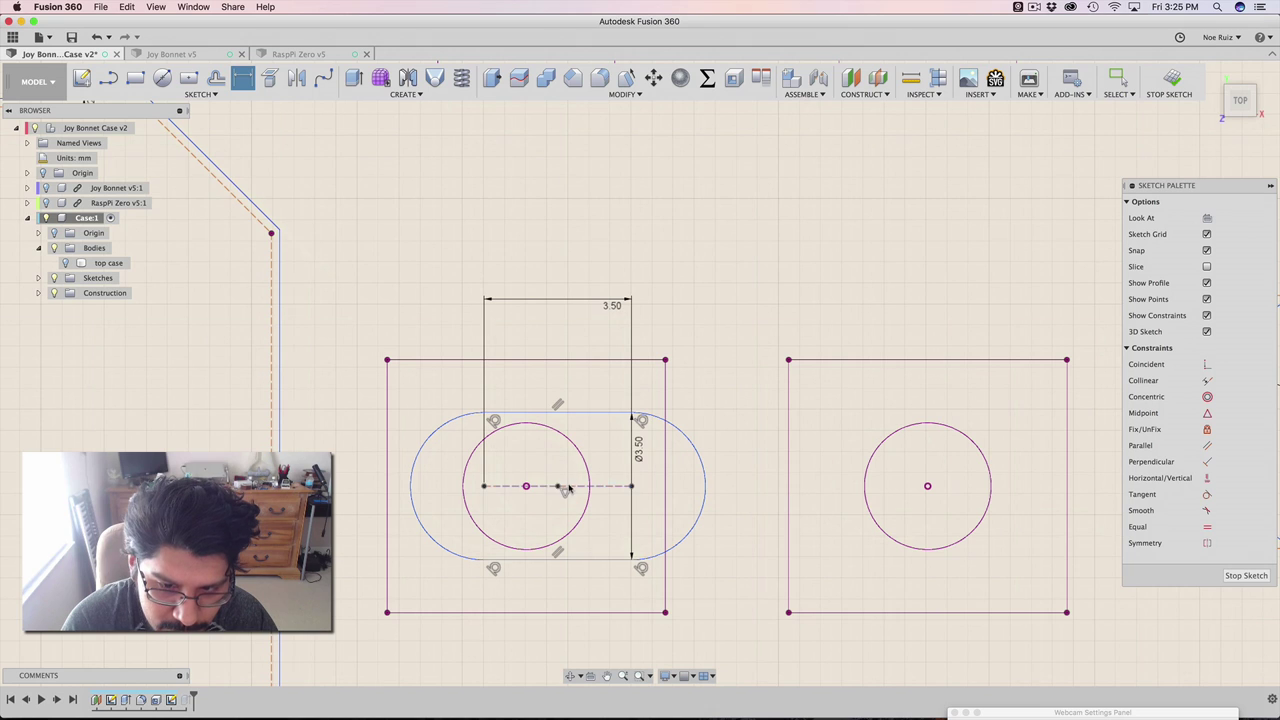
pyautogui.moveTo(557, 486)
pyautogui.mouseDown()
pyautogui.moveTo(527, 492)
pyautogui.moveTo(534, 483)
pyautogui.mouseUp()
pyautogui.scroll(3, 534, 484)
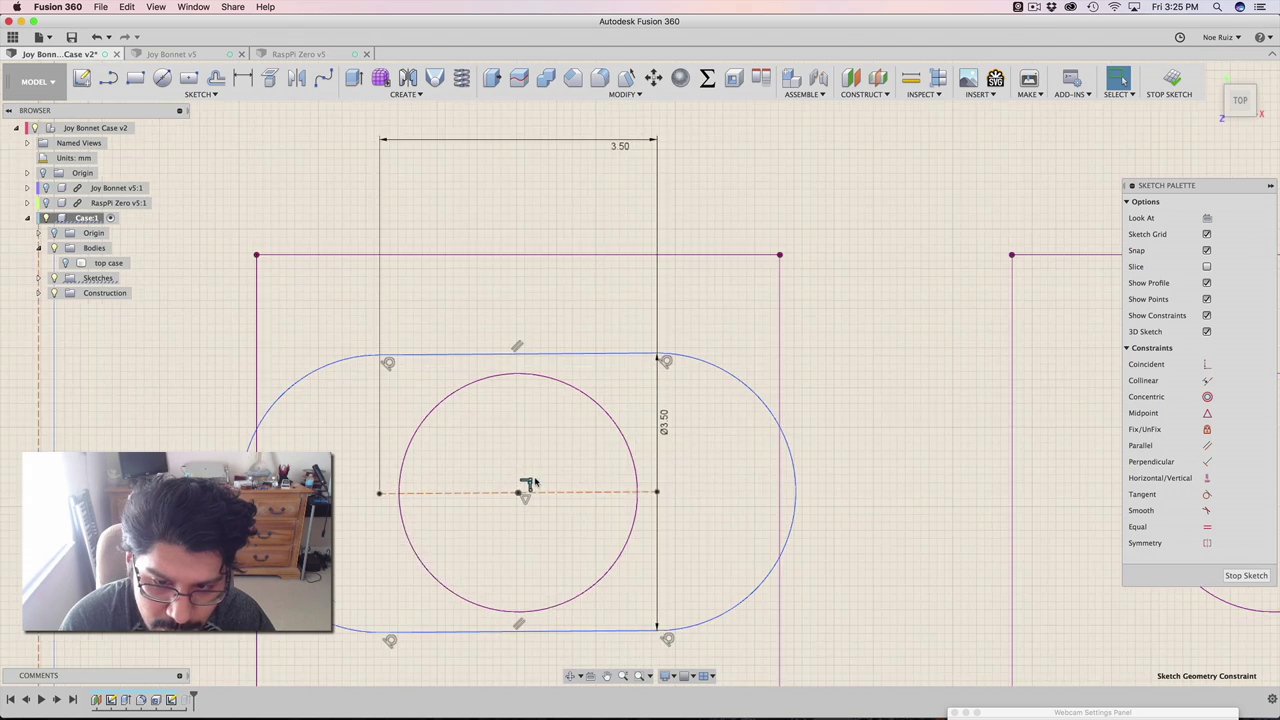
pyautogui.scroll(-5, 534, 486)
# Step: Draw a horizontal center point slot on the right middle button's circle centre, 3.5/2 mm from centre to arc centre and 3.5 mm wide
pyautogui.scroll(-4, 600, 480)
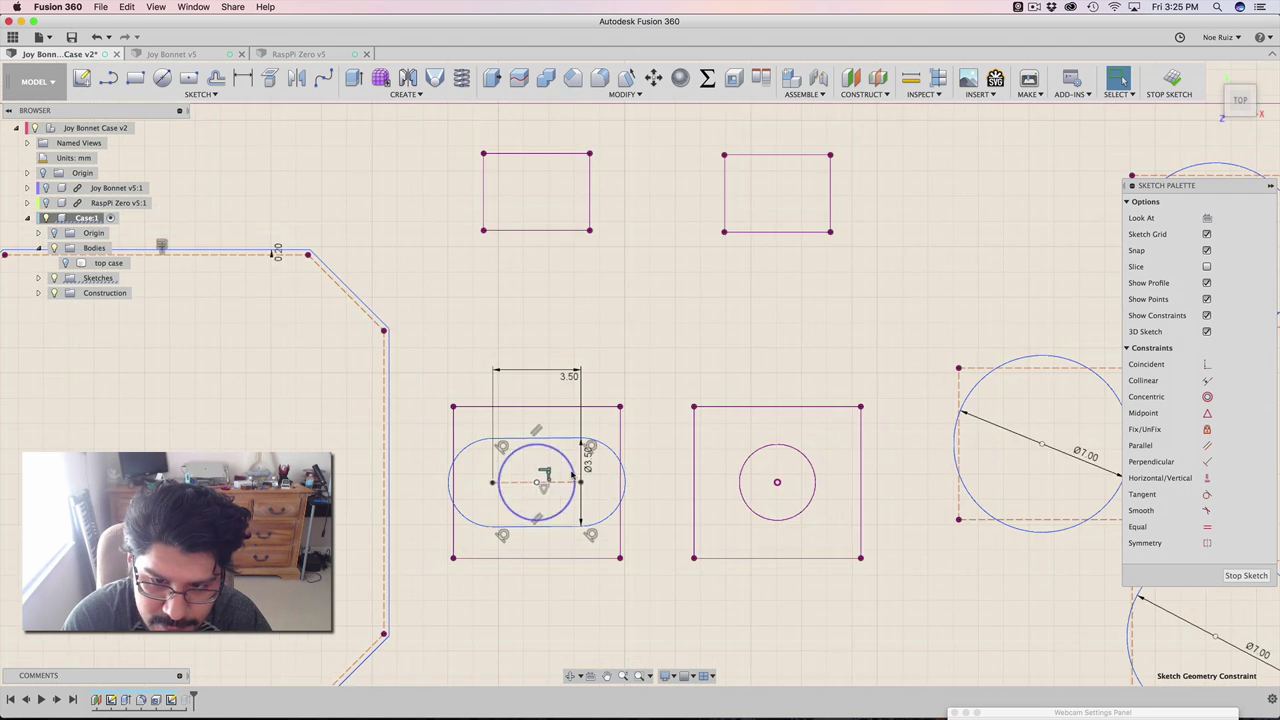
pyautogui.write('ss')
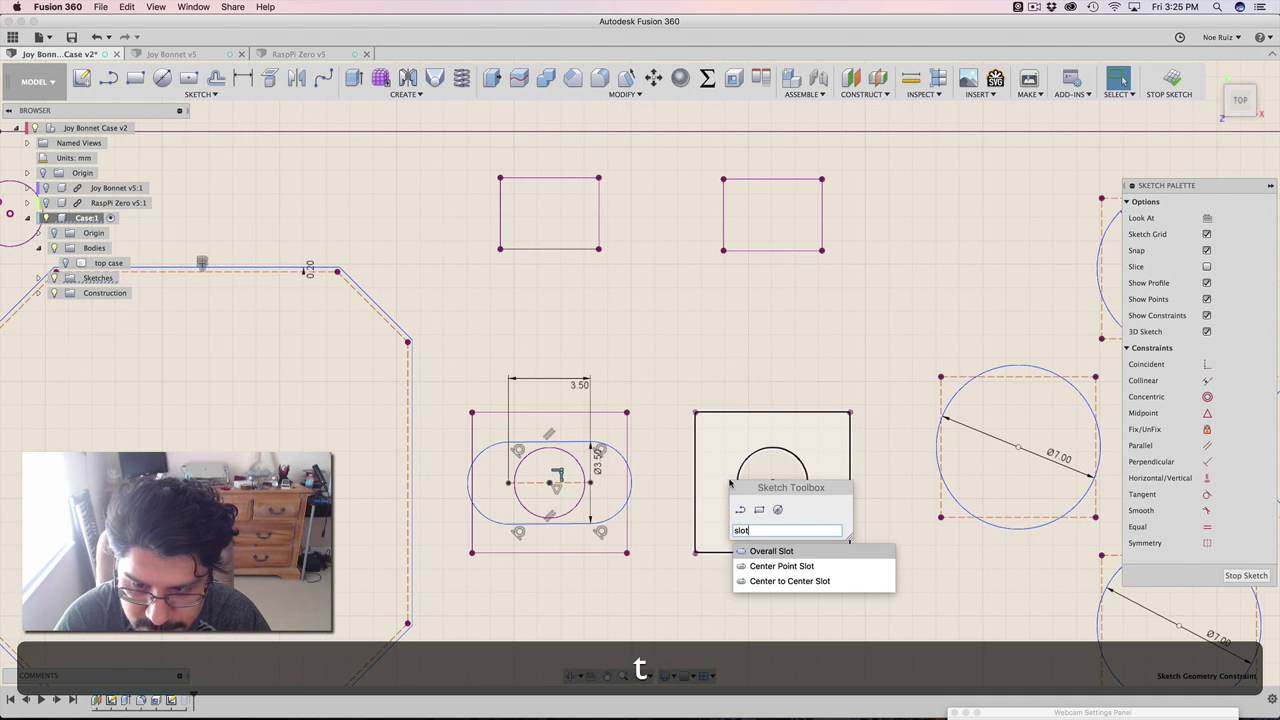
pyautogui.write('lot')
pyautogui.press('Down')
pyautogui.press('Return')
pyautogui.scroll(3, 772, 486)
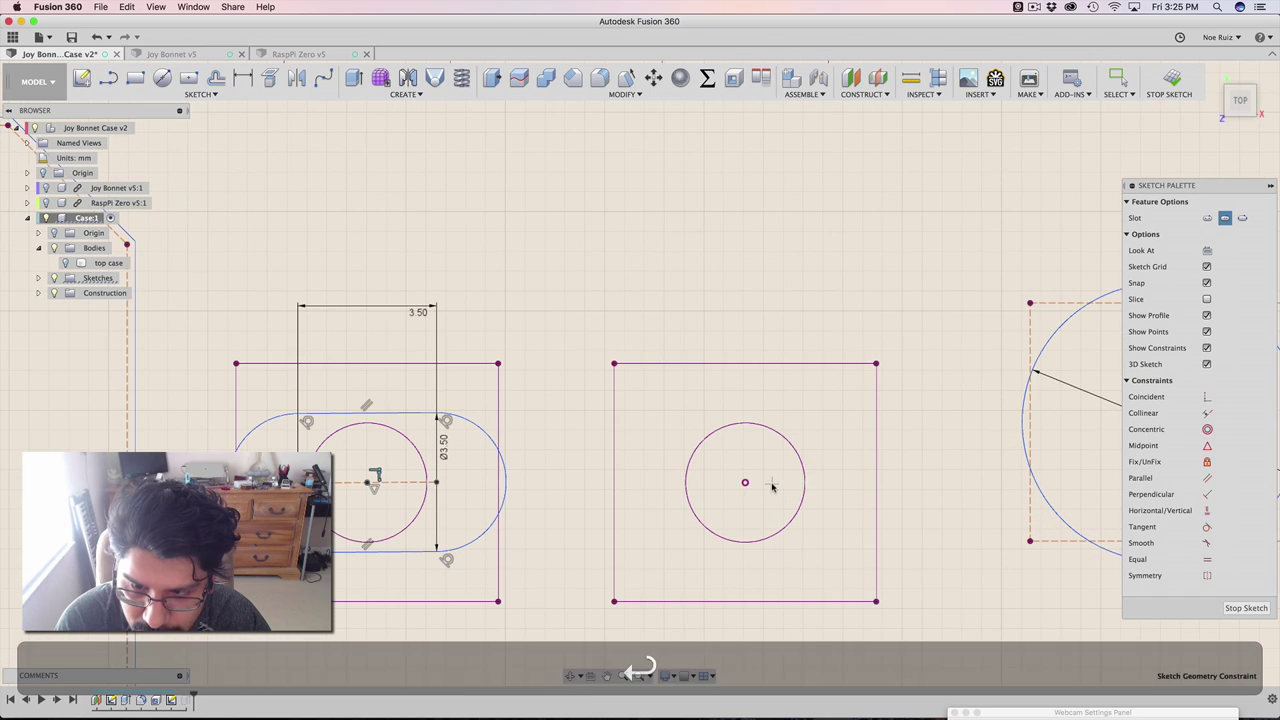
pyautogui.click(745, 483)
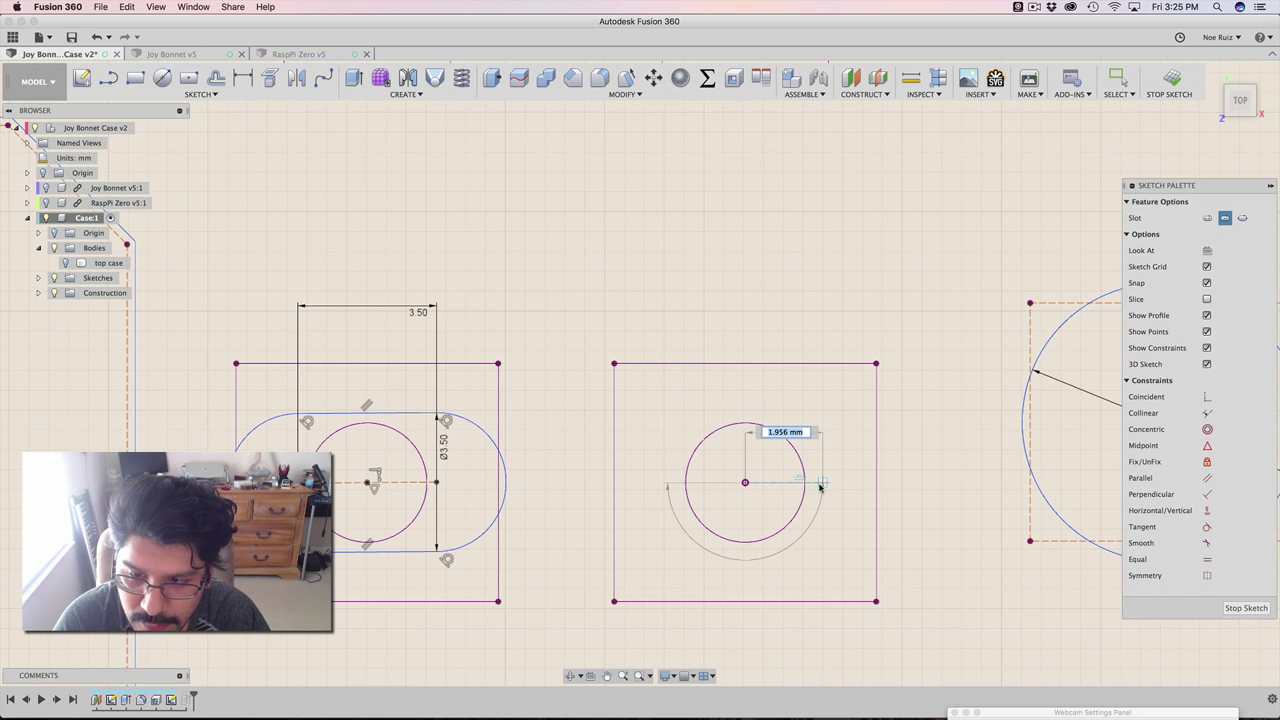
pyautogui.write('3.')
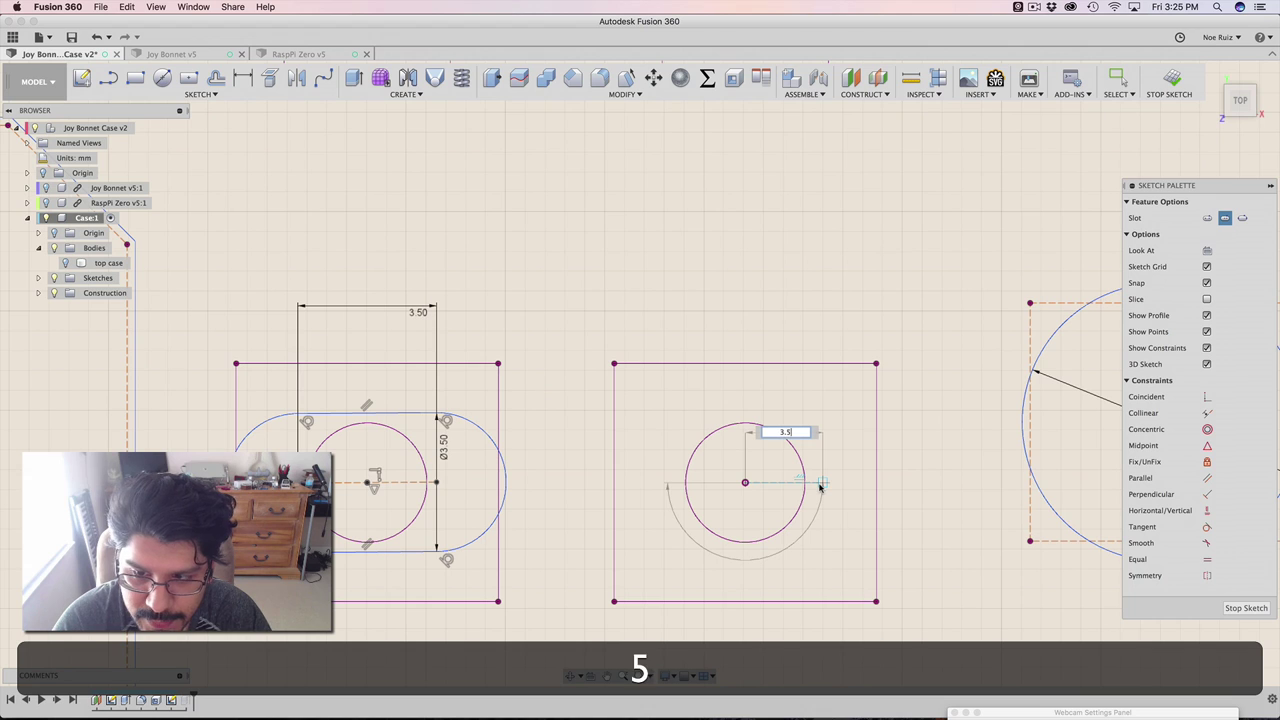
pyautogui.write('5/2')
pyautogui.press('Return')
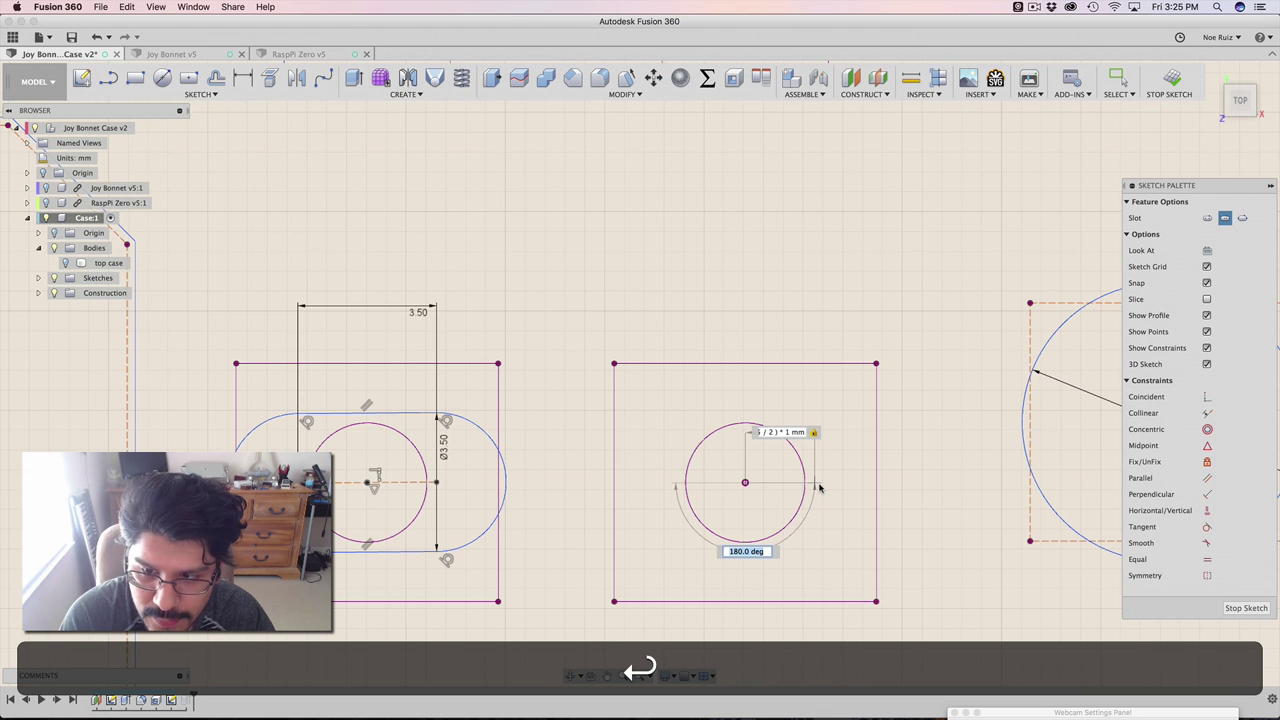
pyautogui.click(820, 487)
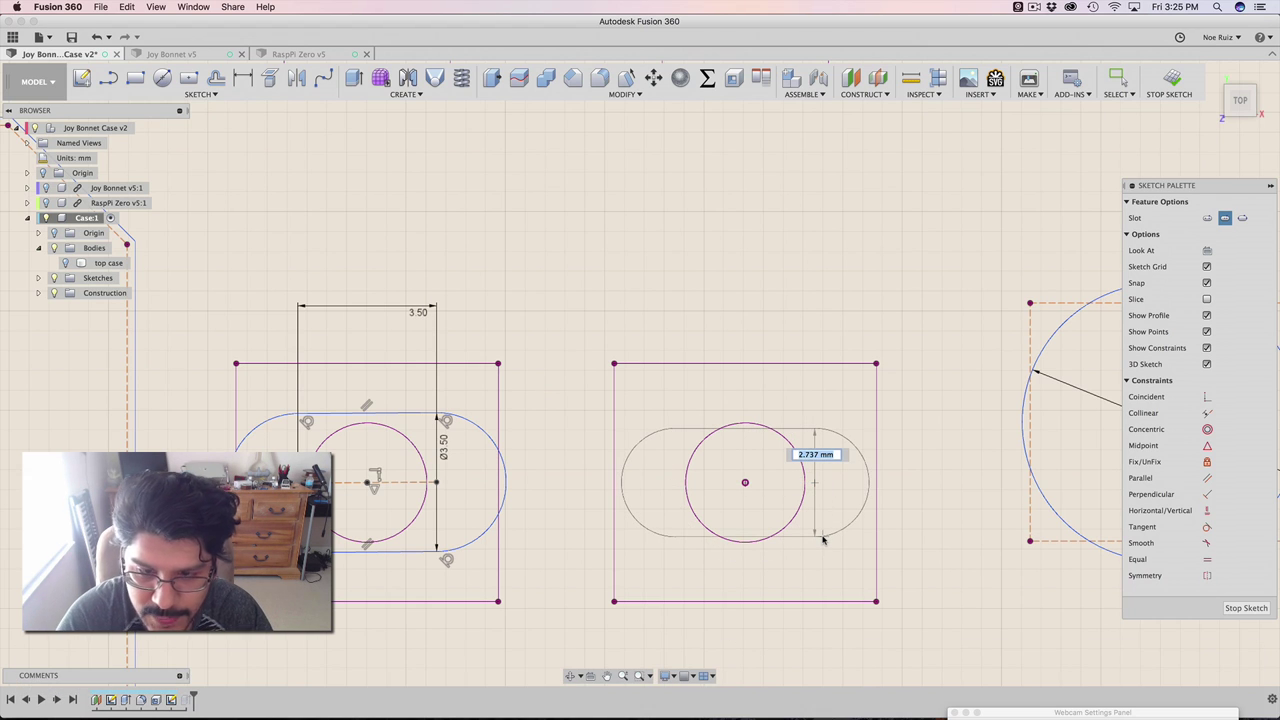
pyautogui.write('3.5')
pyautogui.press('Return')
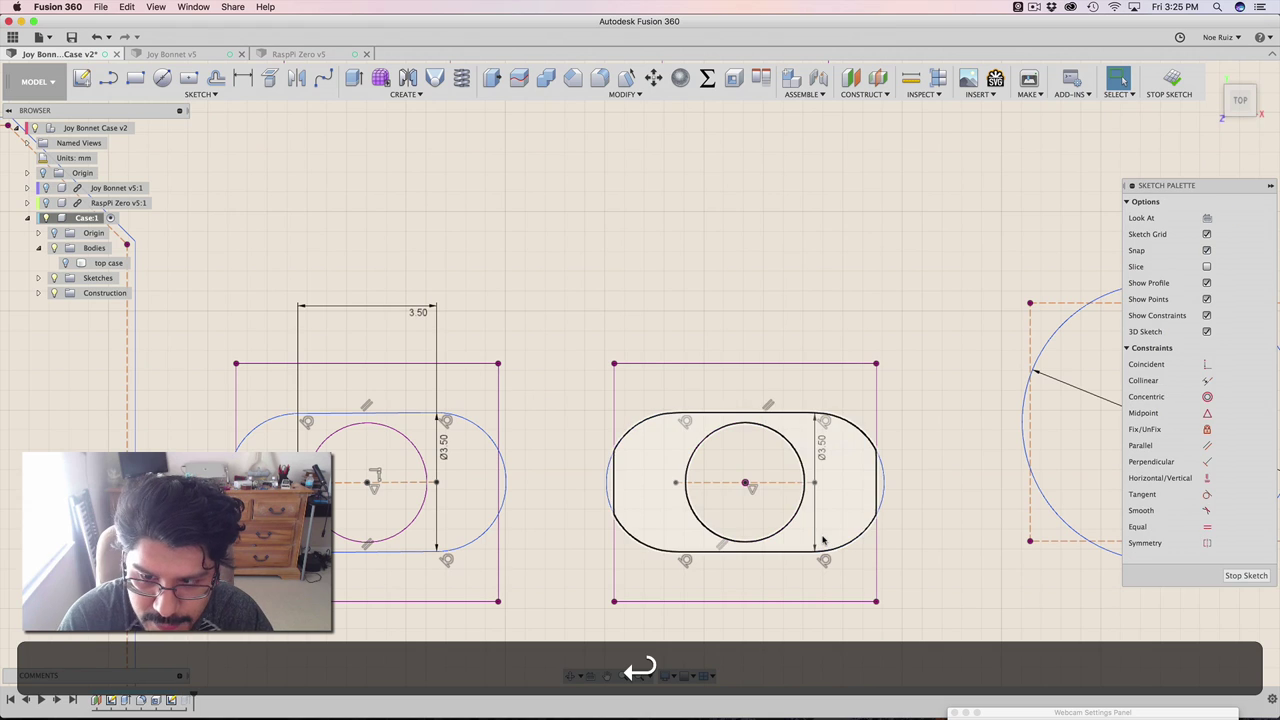
# Step: Test the right slot's attachment to its button circle's centre by nudging the midpoint, and finish the sketch
pyautogui.moveTo(748, 486); pyautogui.dragTo(744, 486)
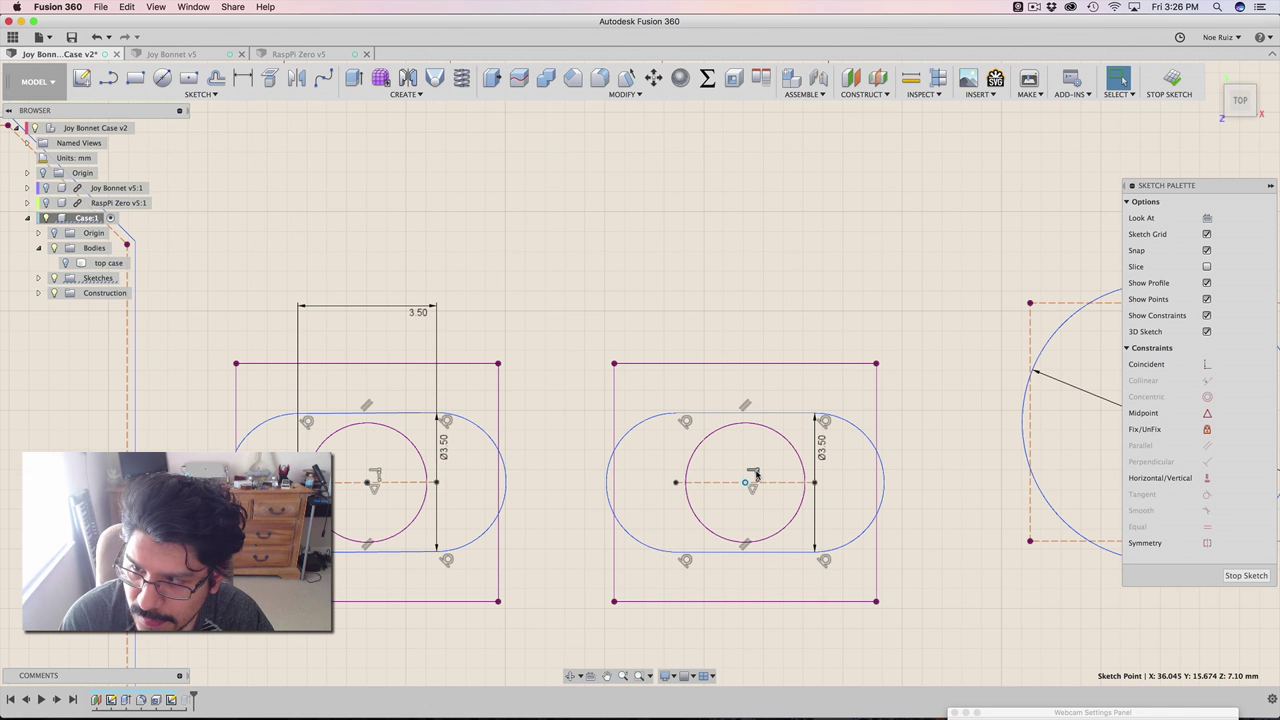
pyautogui.scroll(-8, 754, 476)
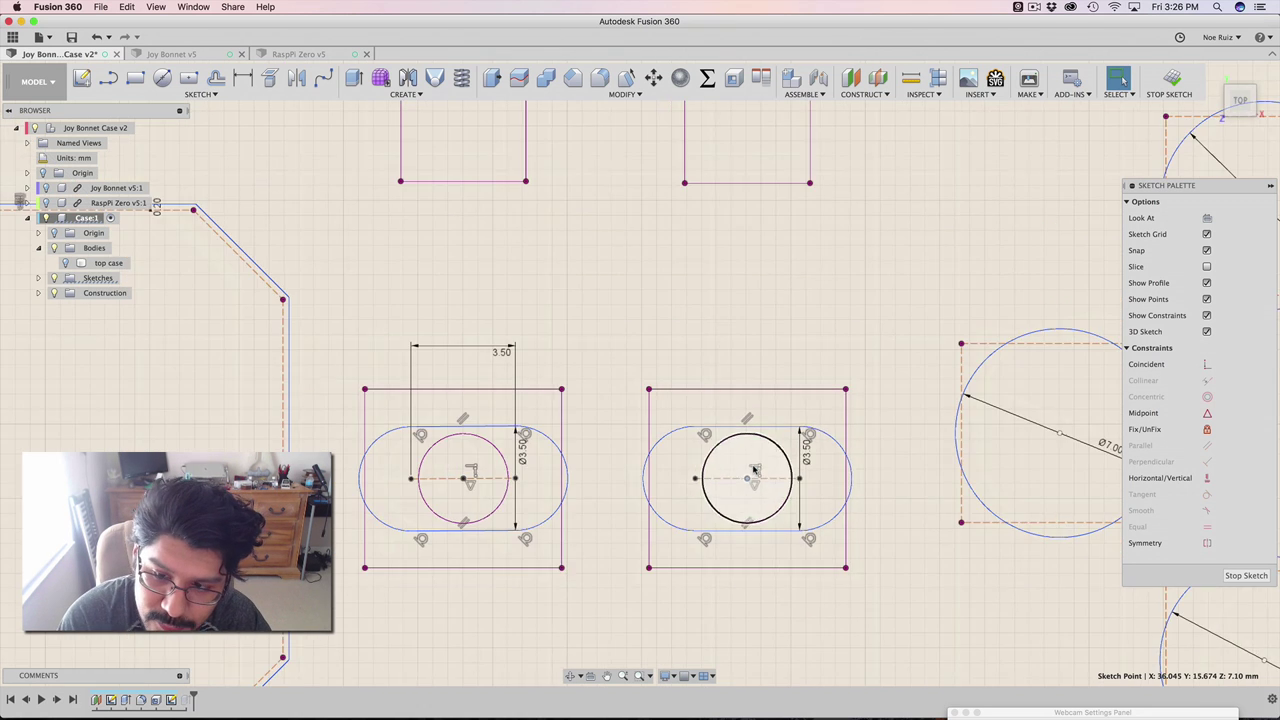
pyautogui.scroll(3, 746, 478)
pyautogui.scroll(-4, 746, 478)
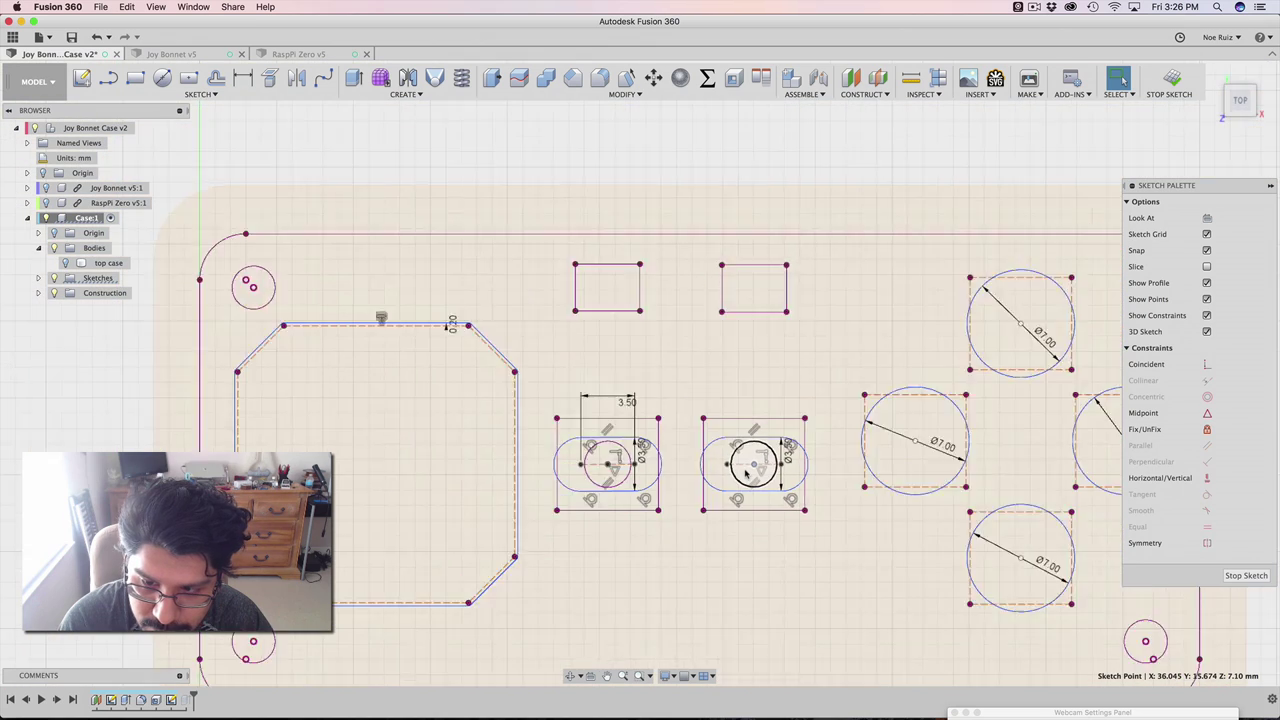
pyautogui.click(1169, 79)
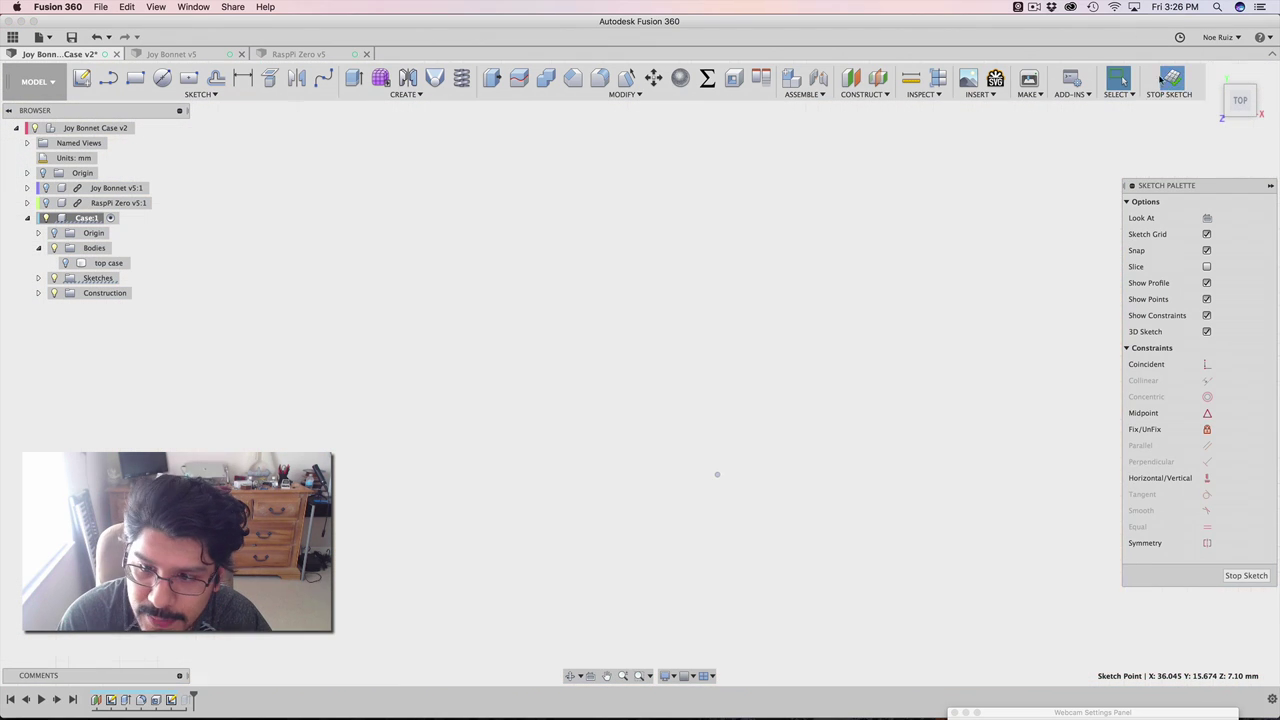
# Step: Show the top case body
pyautogui.click(66, 263)
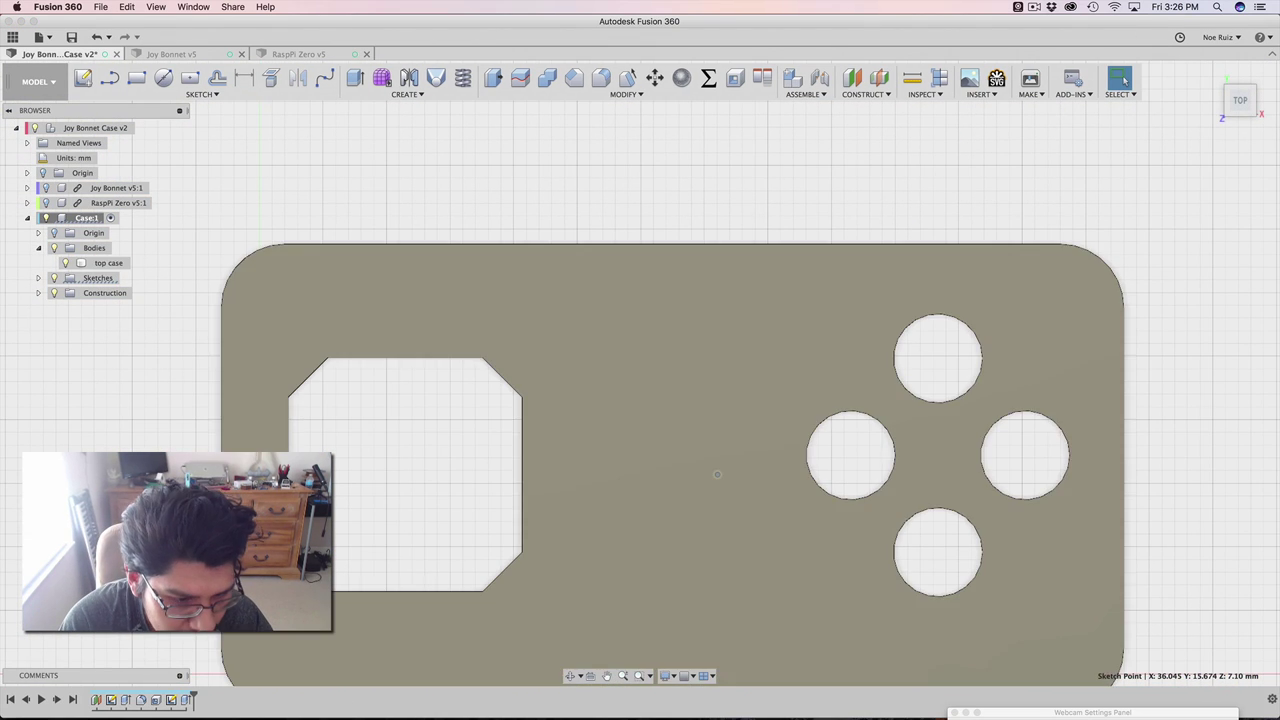
pyautogui.doubleClick(172, 699)
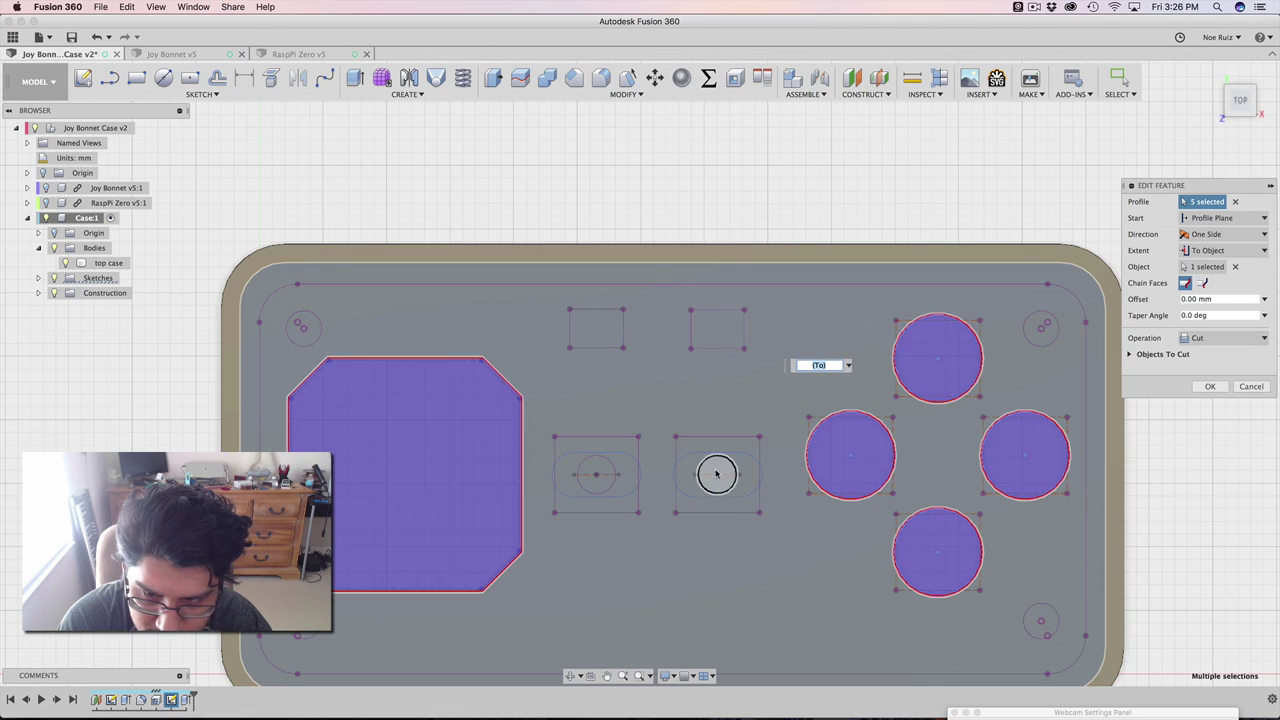
pyautogui.scroll(10, 737, 462)
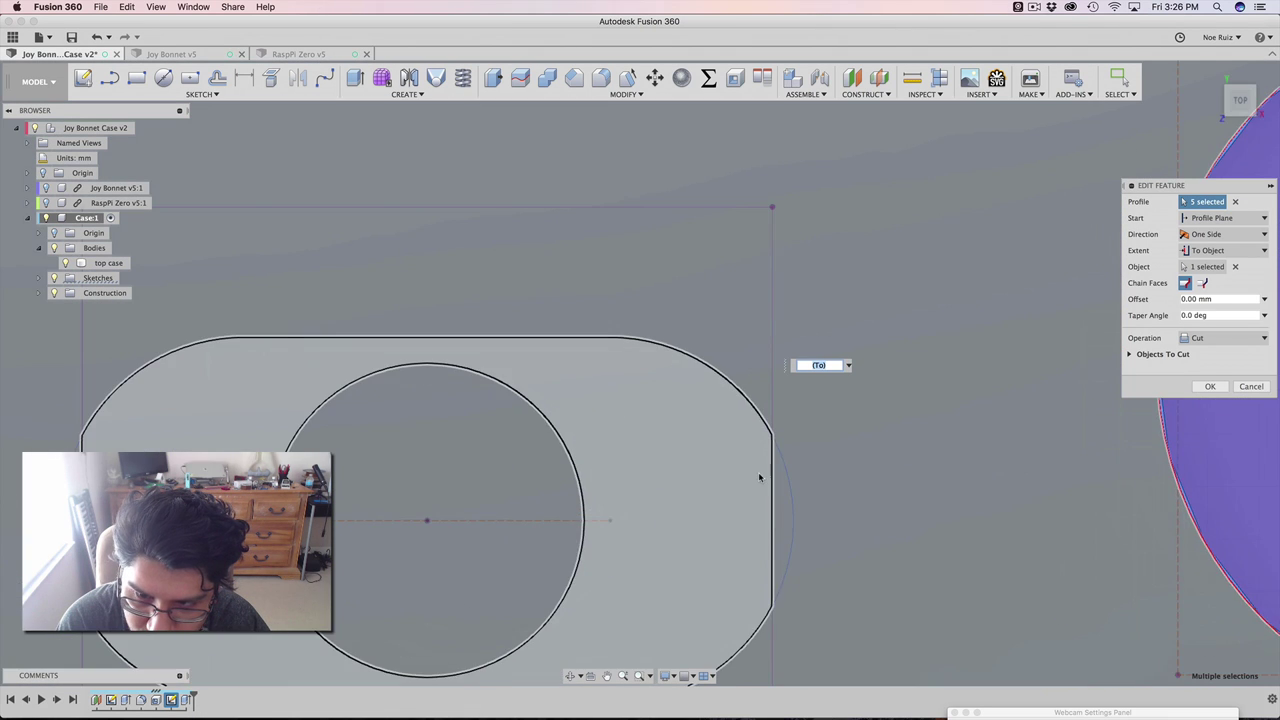
pyautogui.scroll(-8, 770, 455)
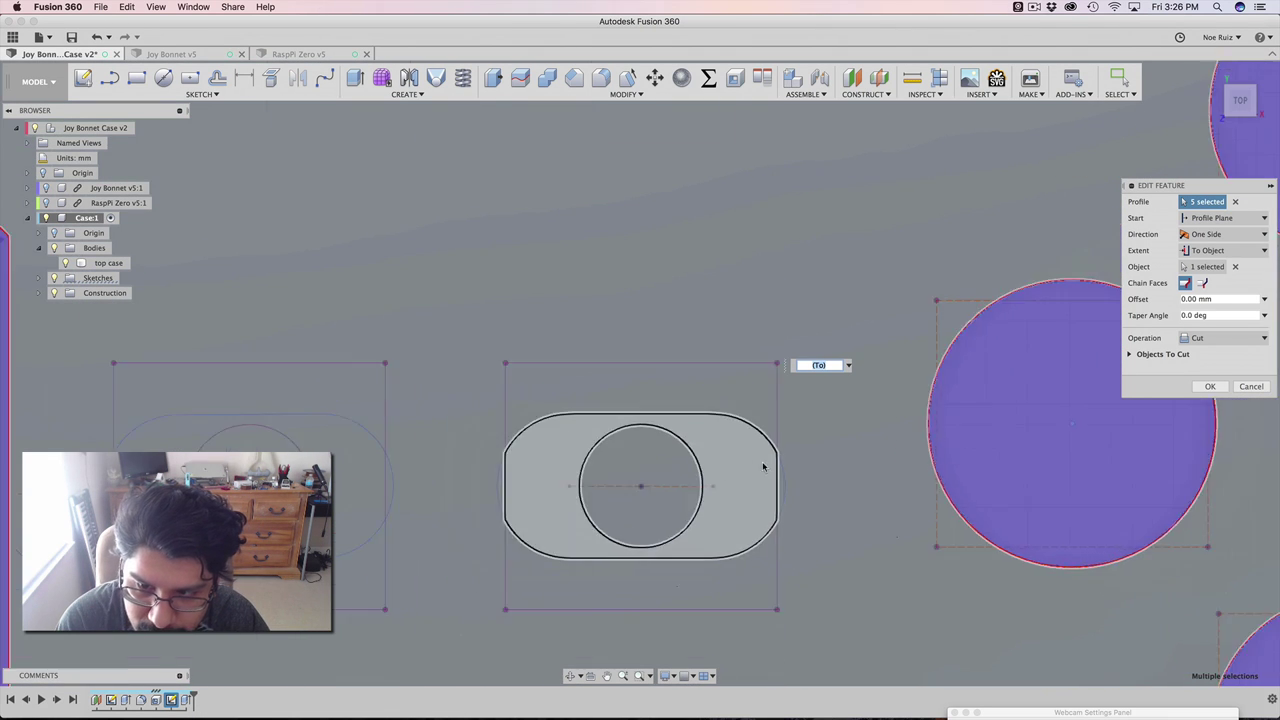
pyautogui.press('Escape')
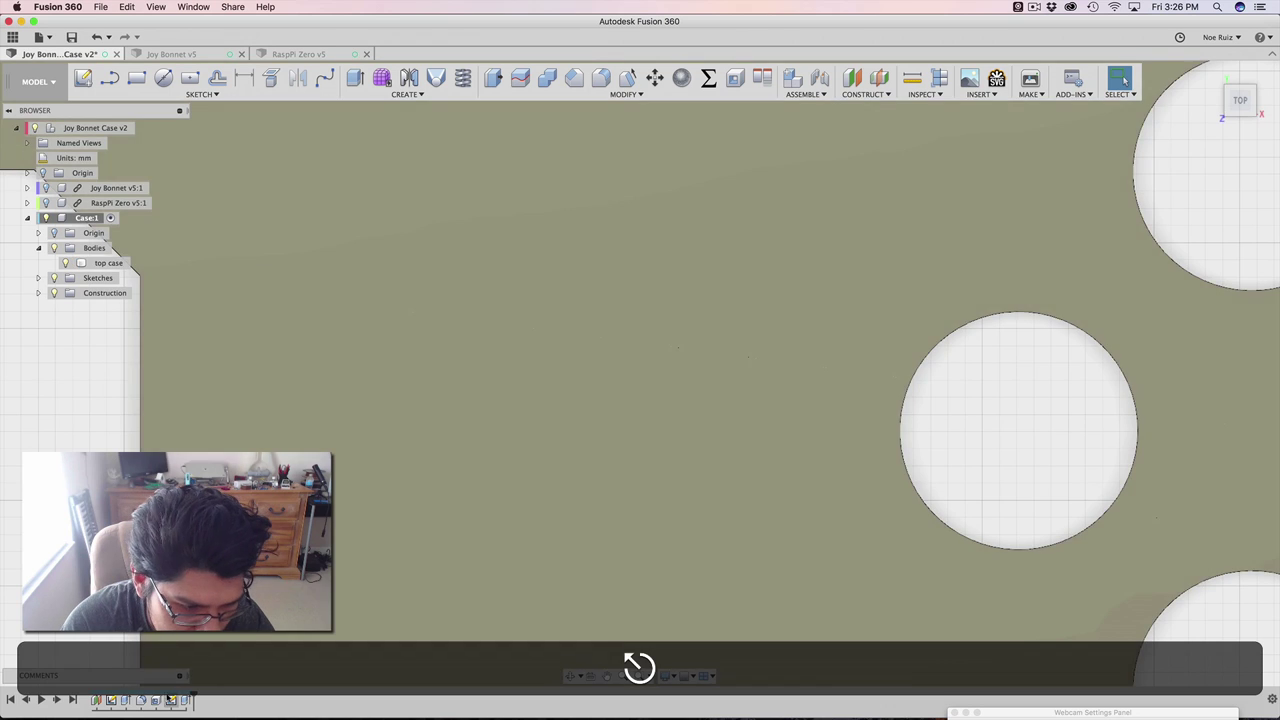
# Step: Edit the button cutouts sketch and convert the rectangles around the two slots to construction geometry
pyautogui.doubleClick(171, 700)
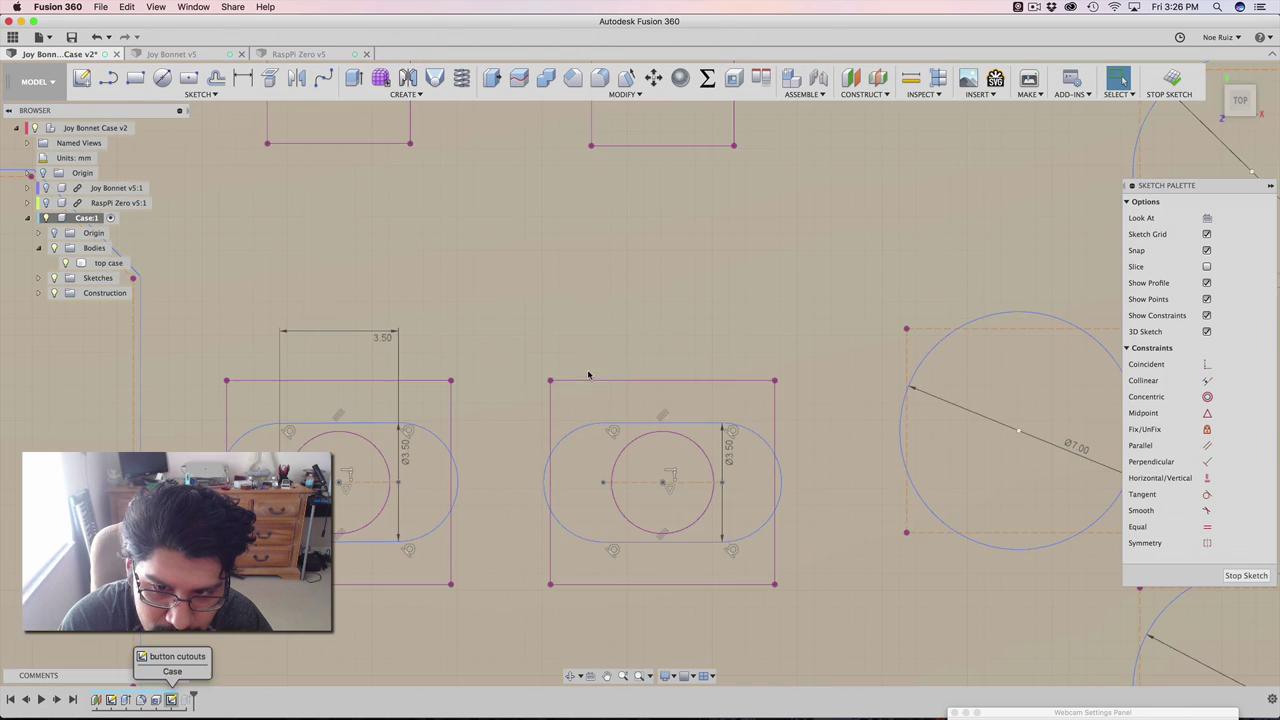
pyautogui.doubleClick(589, 380)
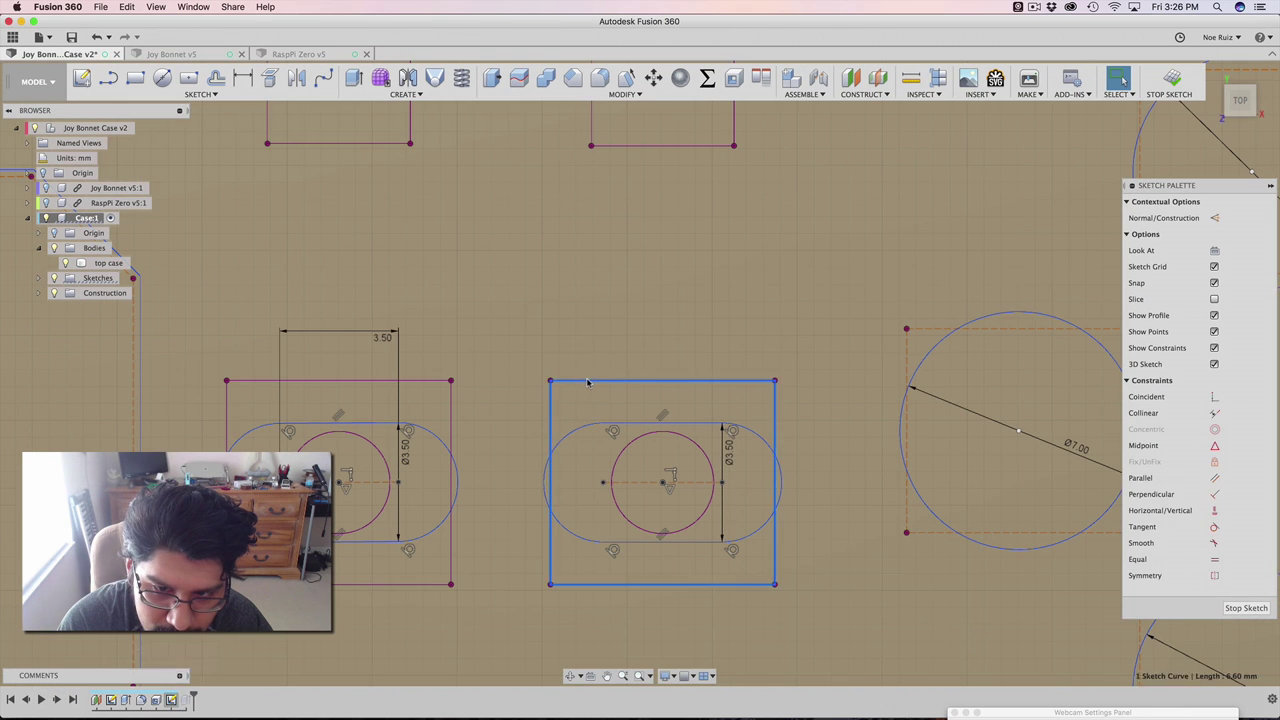
pyautogui.keyDown('shift'); pyautogui.click(433, 381); pyautogui.keyUp('shift')
pyautogui.hotkey('shift', 'x')
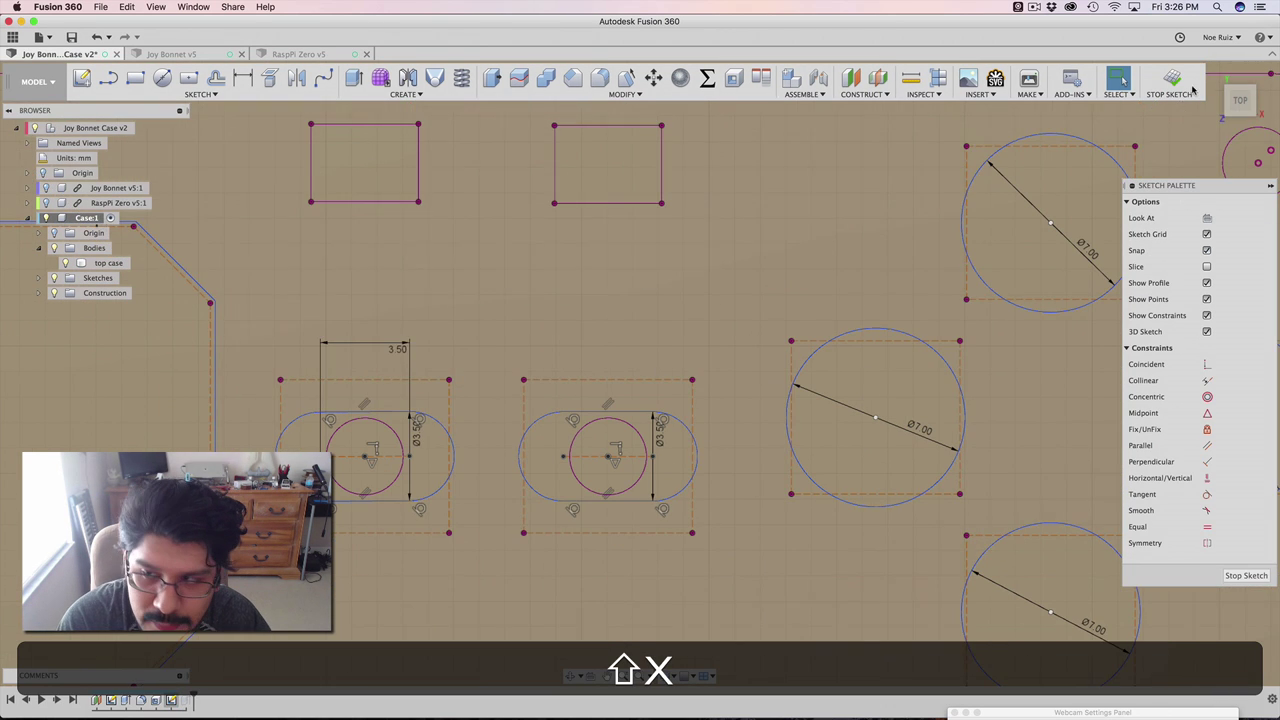
pyautogui.click(1170, 80)
# Step: Edit the button cutout extrusion so it also cuts both slot profiles, including their inner circles
pyautogui.doubleClick(186, 699)
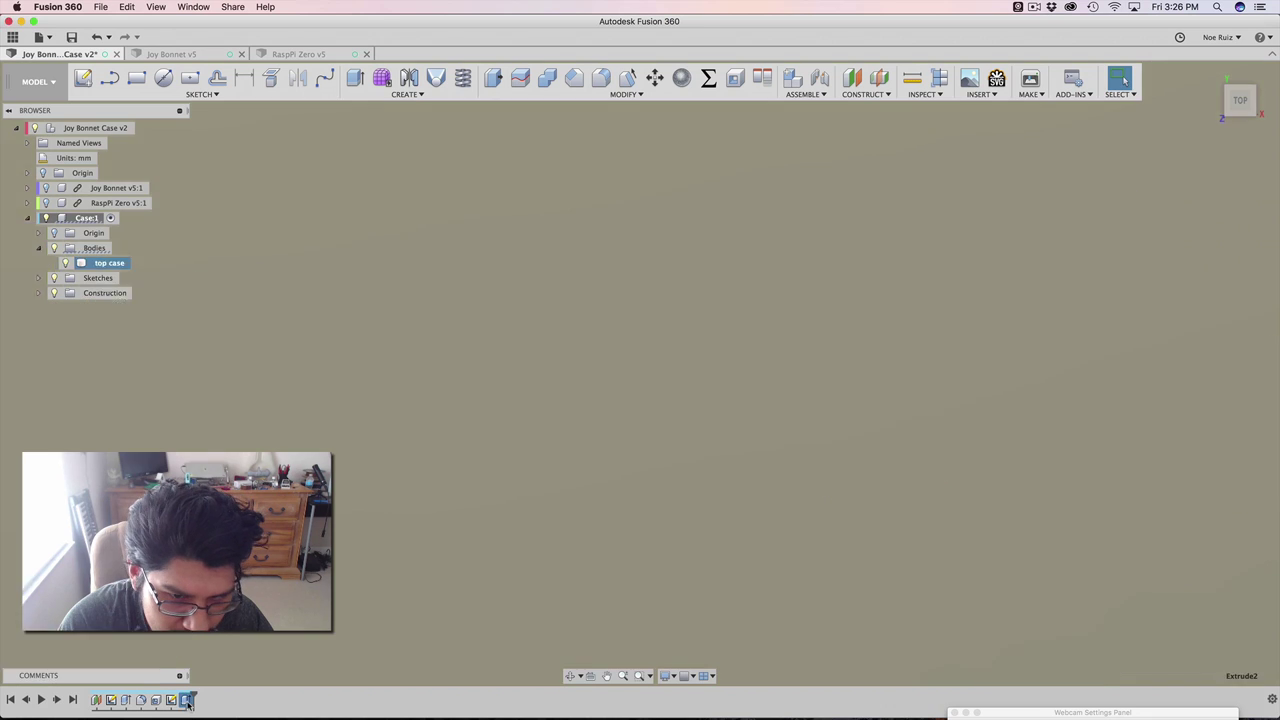
pyautogui.click(419, 446)
pyautogui.click(375, 452)
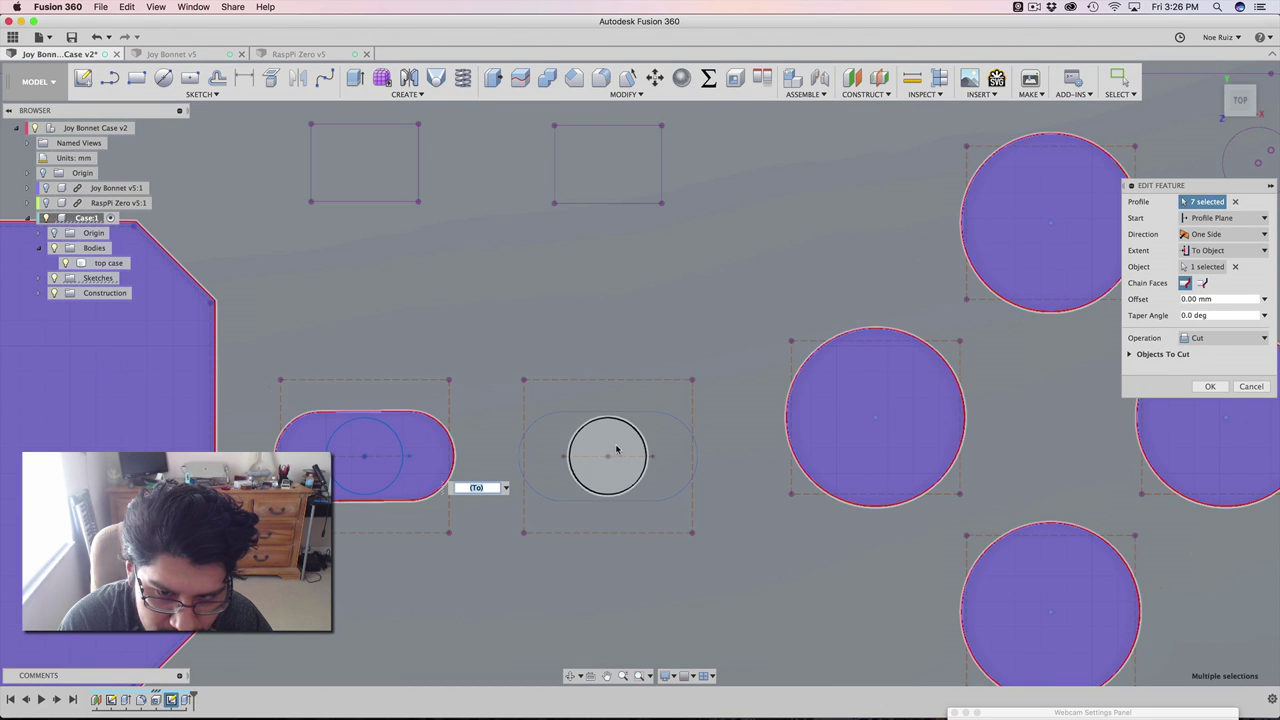
pyautogui.click(618, 450)
pyautogui.click(652, 441)
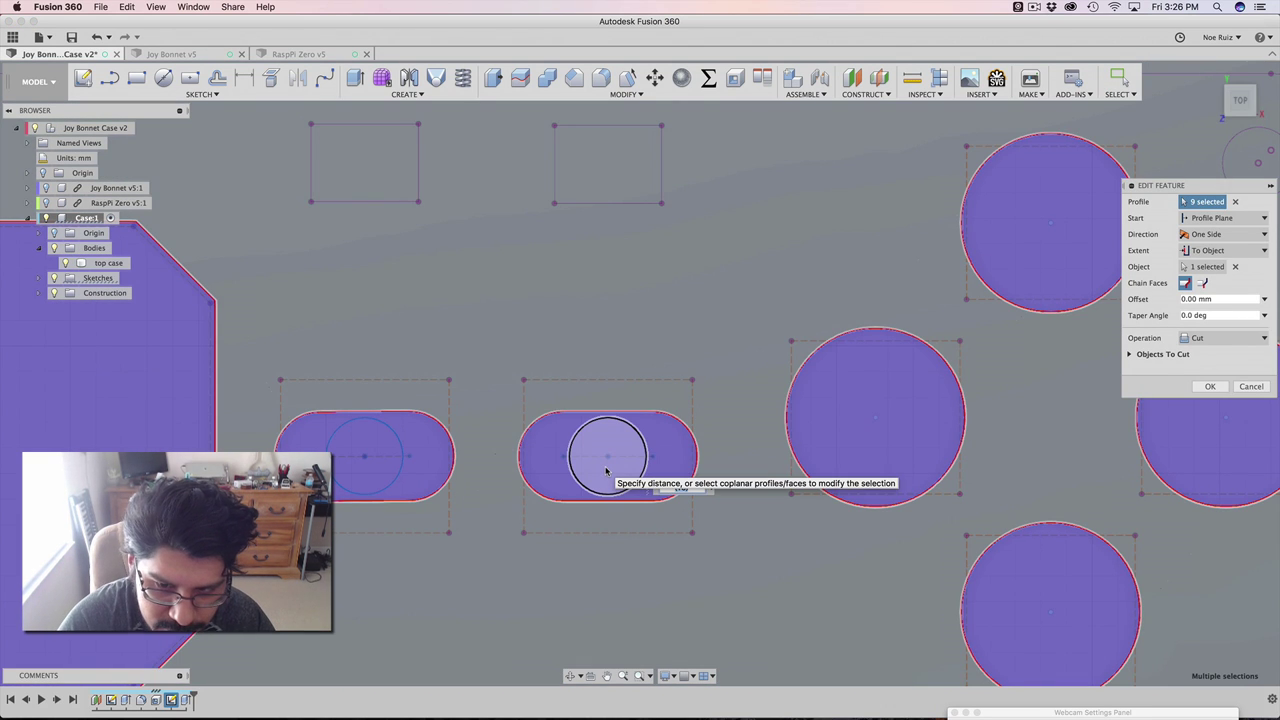
pyautogui.press('Return')
# Step: In the button cutouts sketch, convert the circles inside both slots to construction geometry and finish the sketch
pyautogui.scroll(-2, 517, 524)
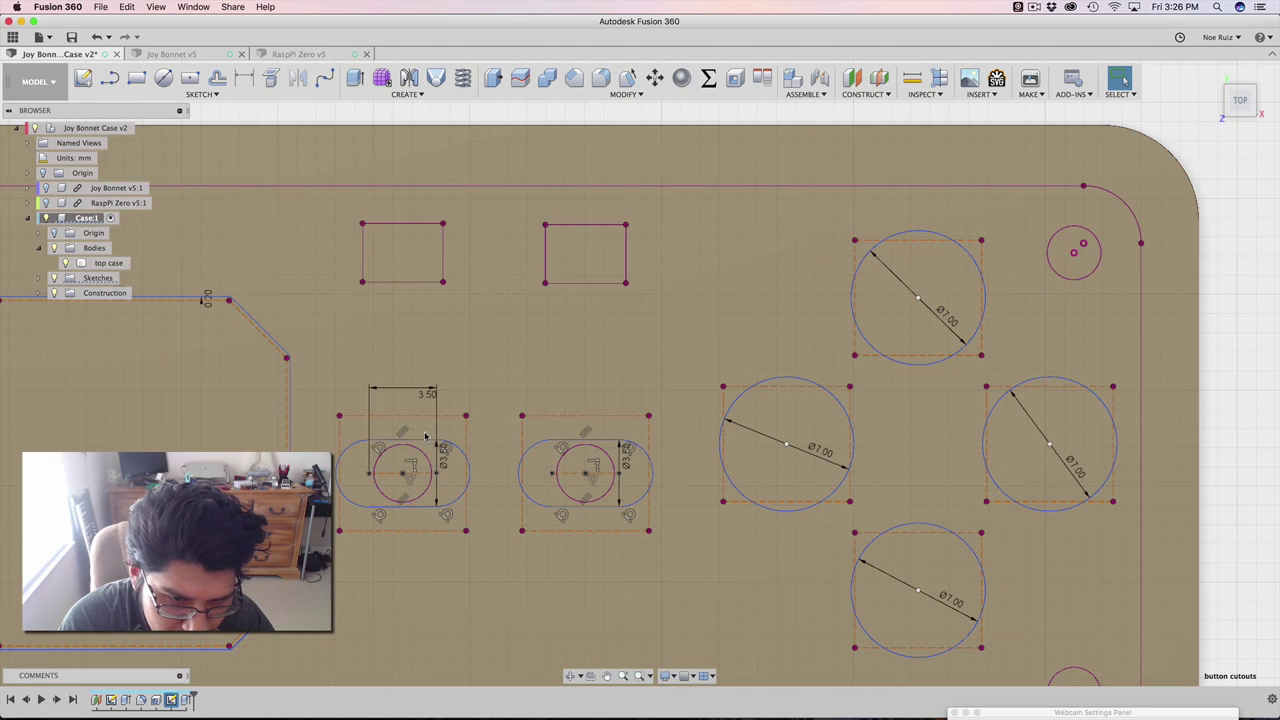
pyautogui.doubleClick(425, 435)
pyautogui.scroll(3, 421, 491)
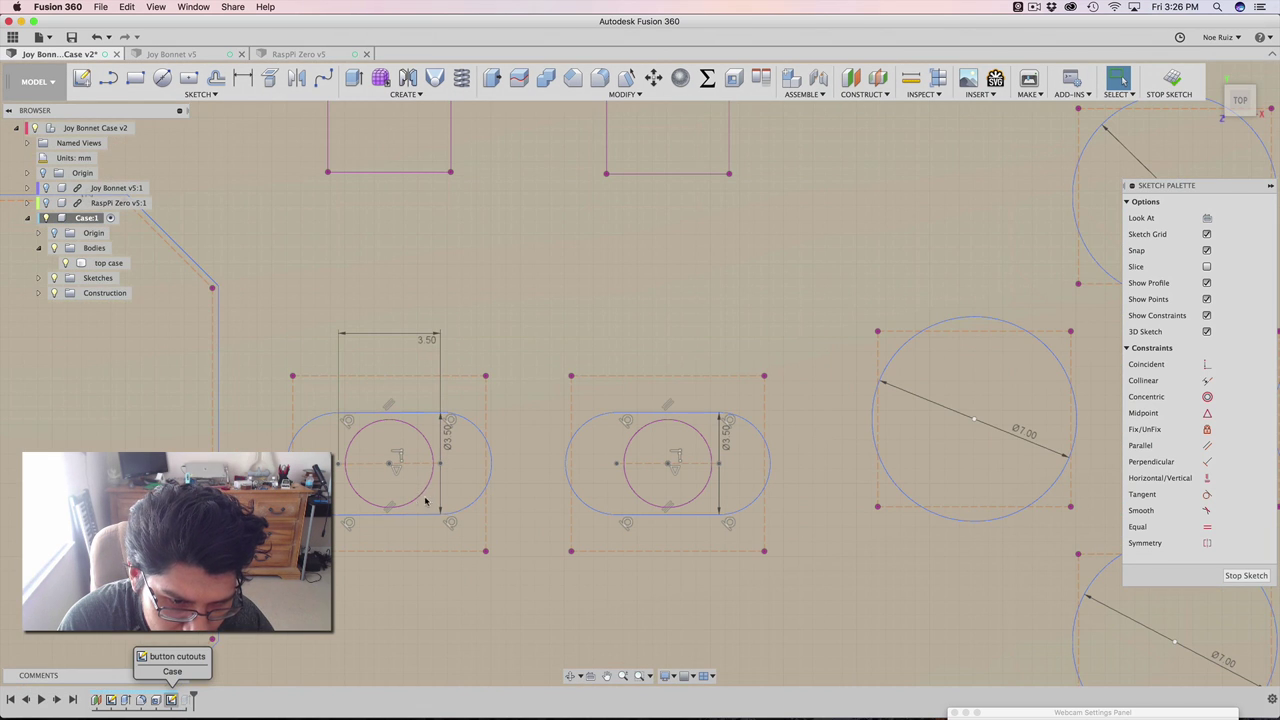
pyautogui.click(423, 498)
pyautogui.press('x')
pyautogui.click(660, 505)
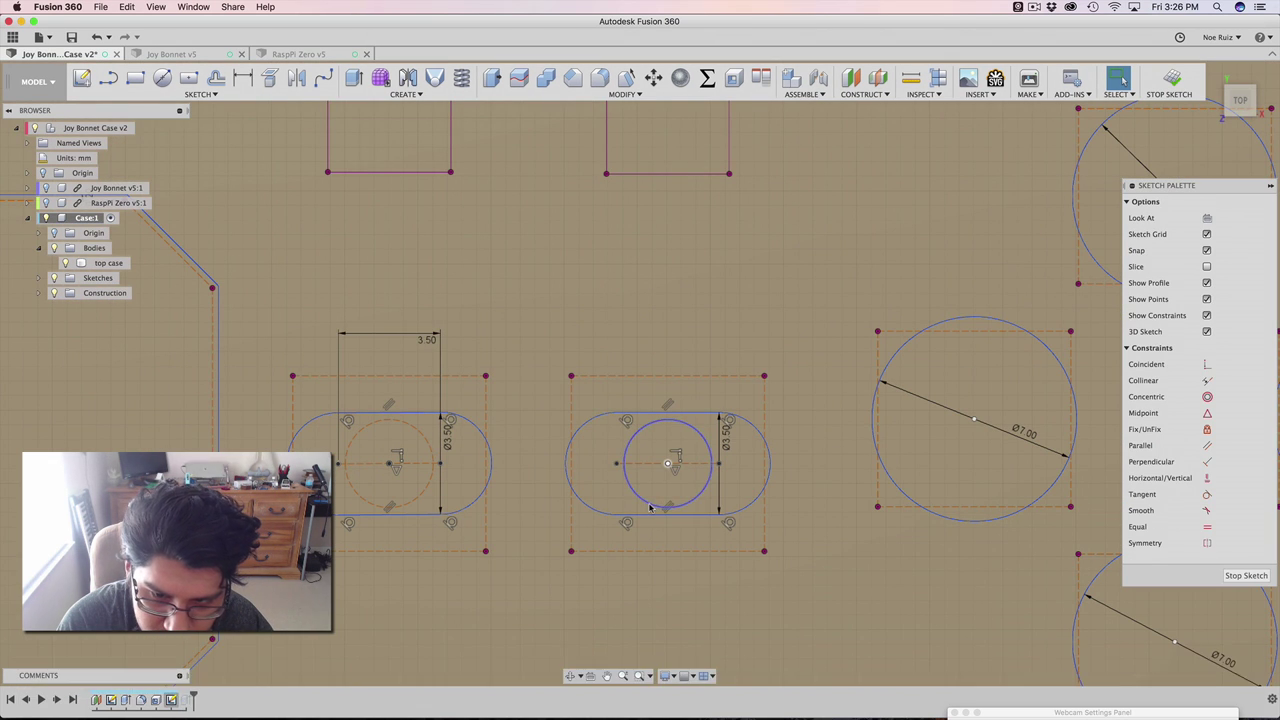
pyautogui.click(650, 508)
pyautogui.press('x')
pyautogui.click(1169, 80)
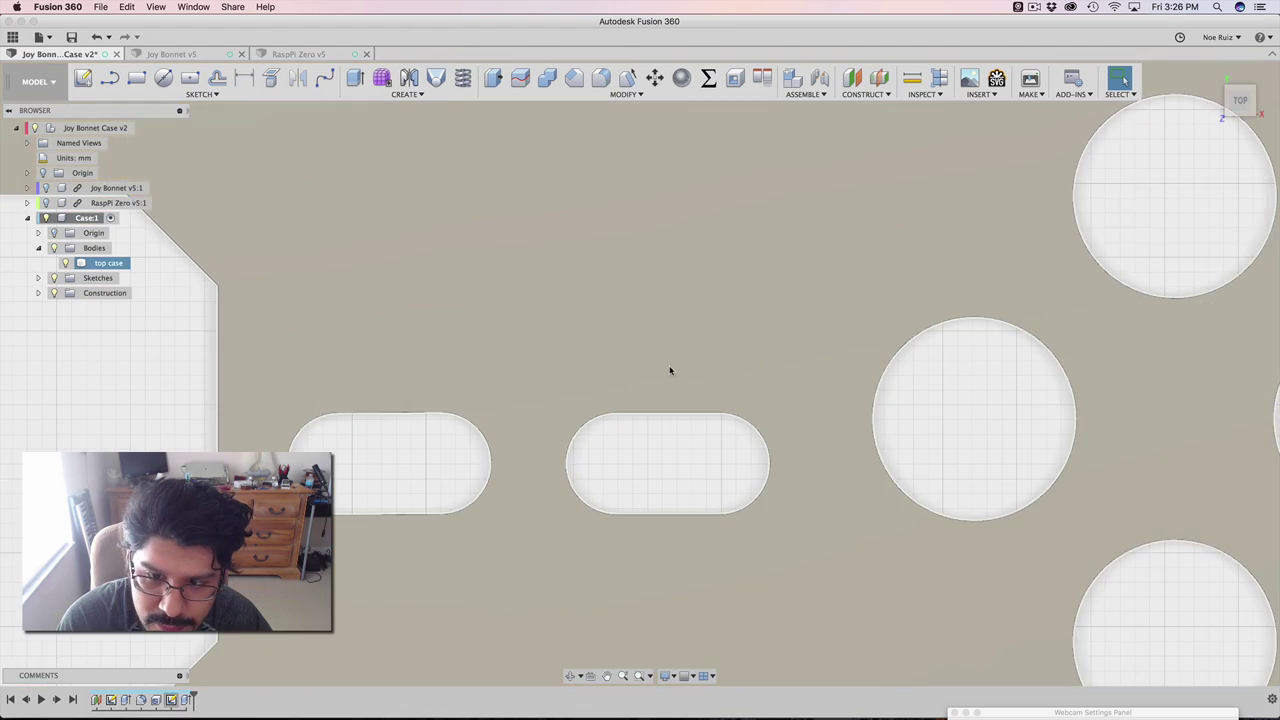
# Step: Check the selected profiles of the button cutout extrusion and accept it
pyautogui.scroll(-2, 619, 400)
pyautogui.doubleClick(171, 699)
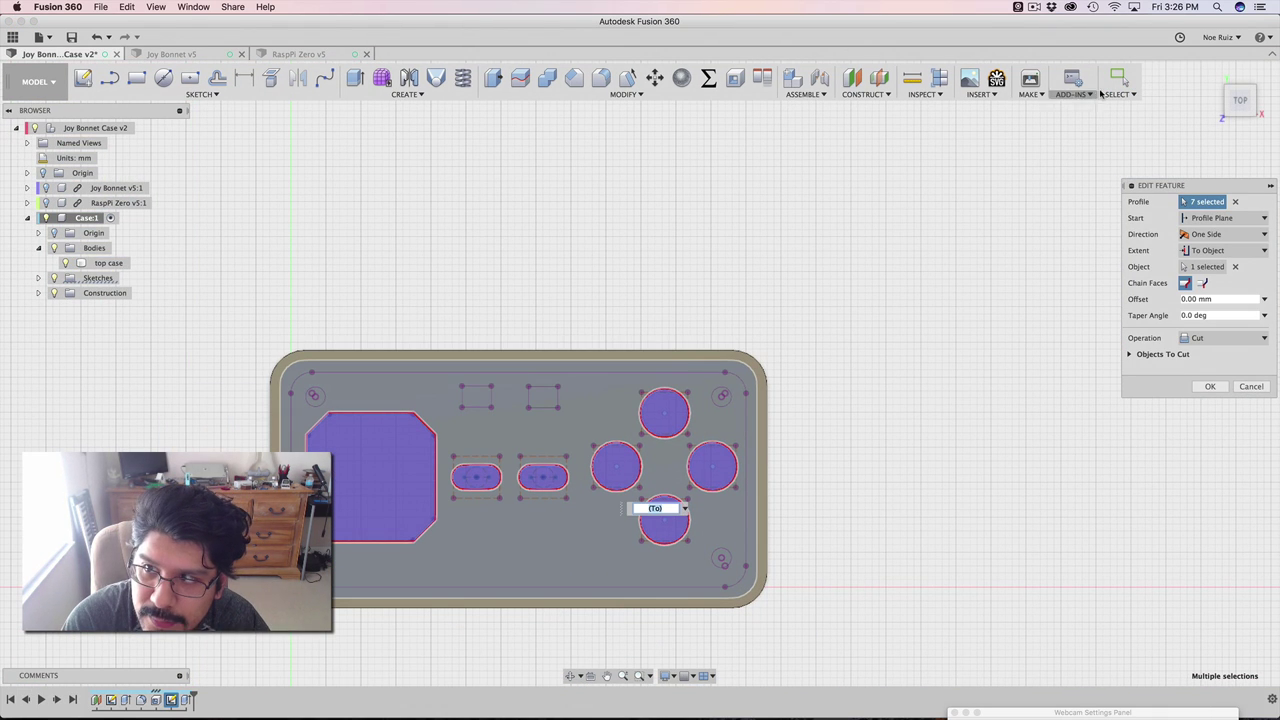
pyautogui.click(1210, 386)
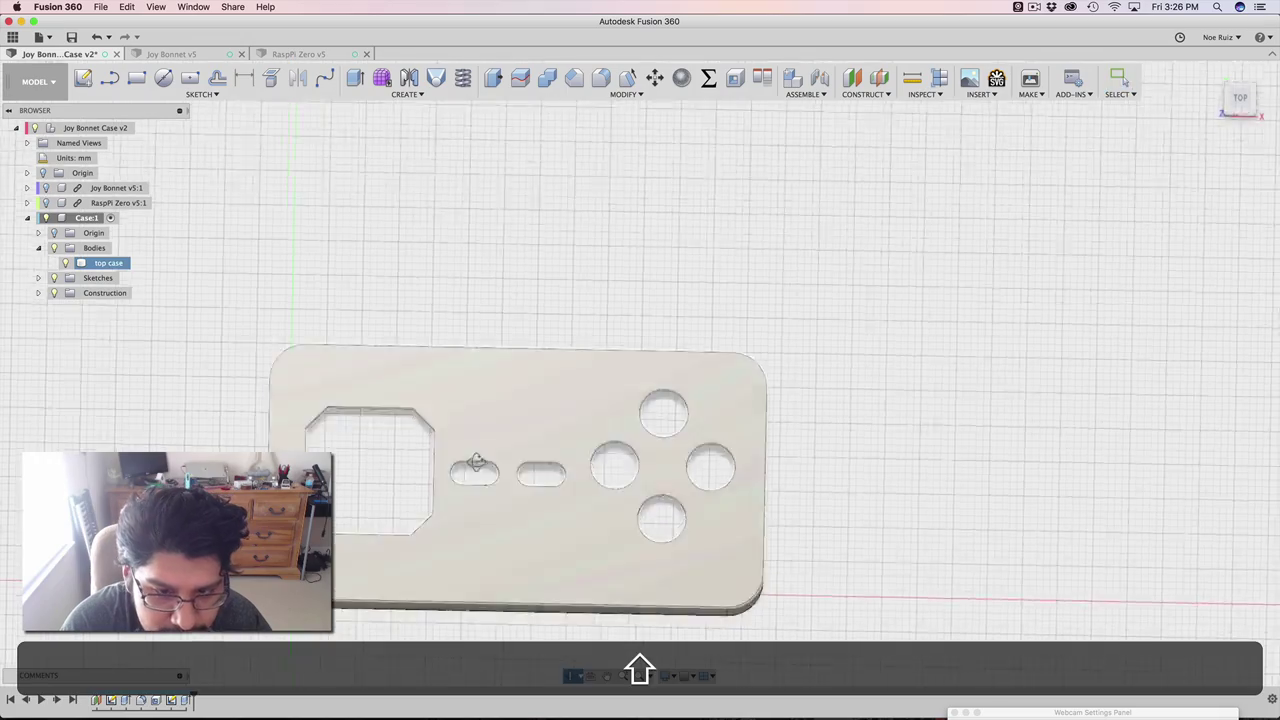
# Step: Start a new sketch on the inner face of the top case, around the button openings
pyautogui.keyDown('shift'); pyautogui.moveTo(537, 503); pyautogui.dragTo(555, 270, button='middle'); pyautogui.keyUp('shift')
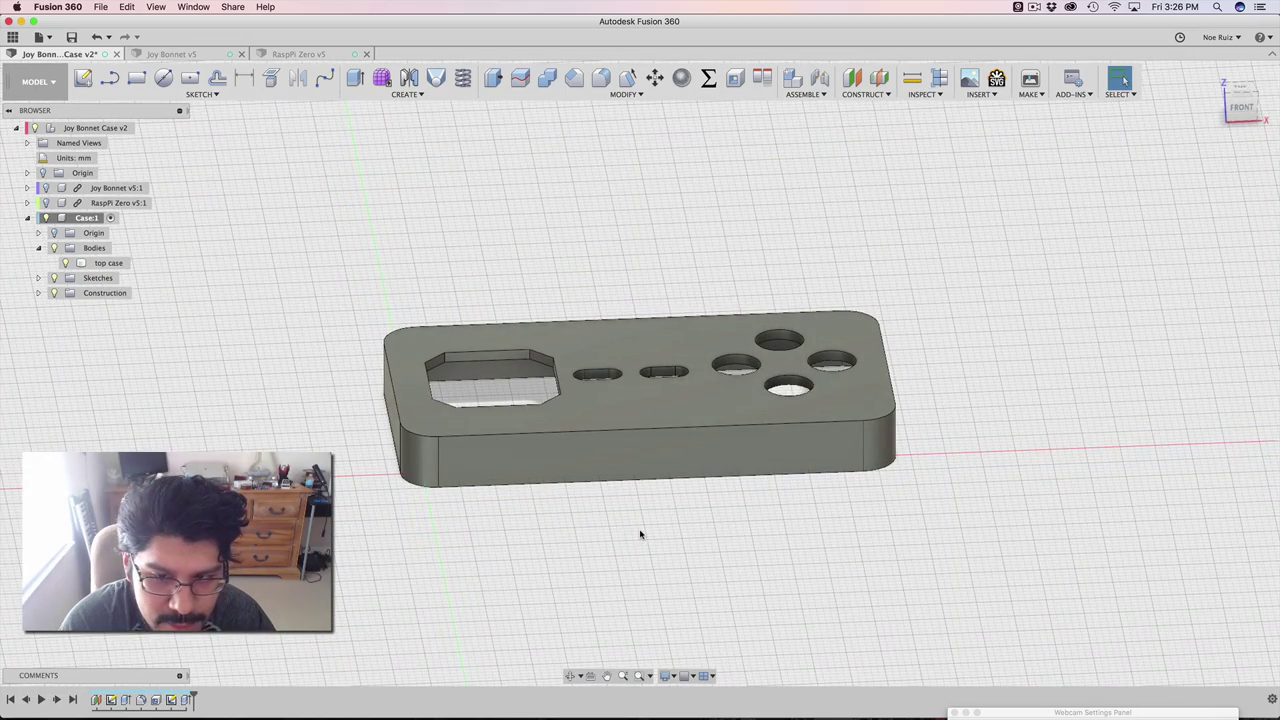
pyautogui.keyDown('shift'); pyautogui.moveTo(651, 546); pyautogui.dragTo(609, 523, button='middle'); pyautogui.keyUp('shift')
pyautogui.click(656, 251)
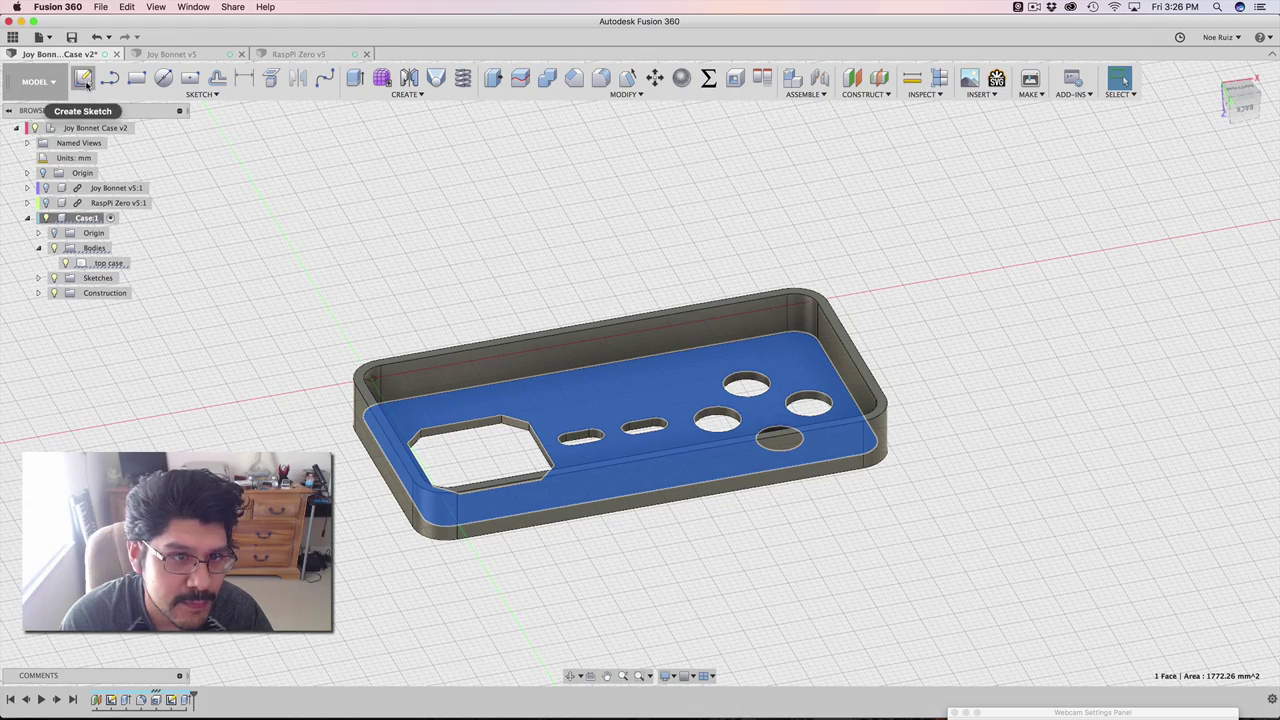
pyautogui.click(86, 84)
# Step: Offset the upper and left round button openings, as seen from below, outward by 1 mm
pyautogui.moveTo(706, 323)
pyautogui.keyDown('shift'); pyautogui.mouseDown(button='middle')
pyautogui.moveTo(723, 226)
pyautogui.moveTo(728, 250)
pyautogui.mouseUp(button='middle'); pyautogui.keyUp('shift')
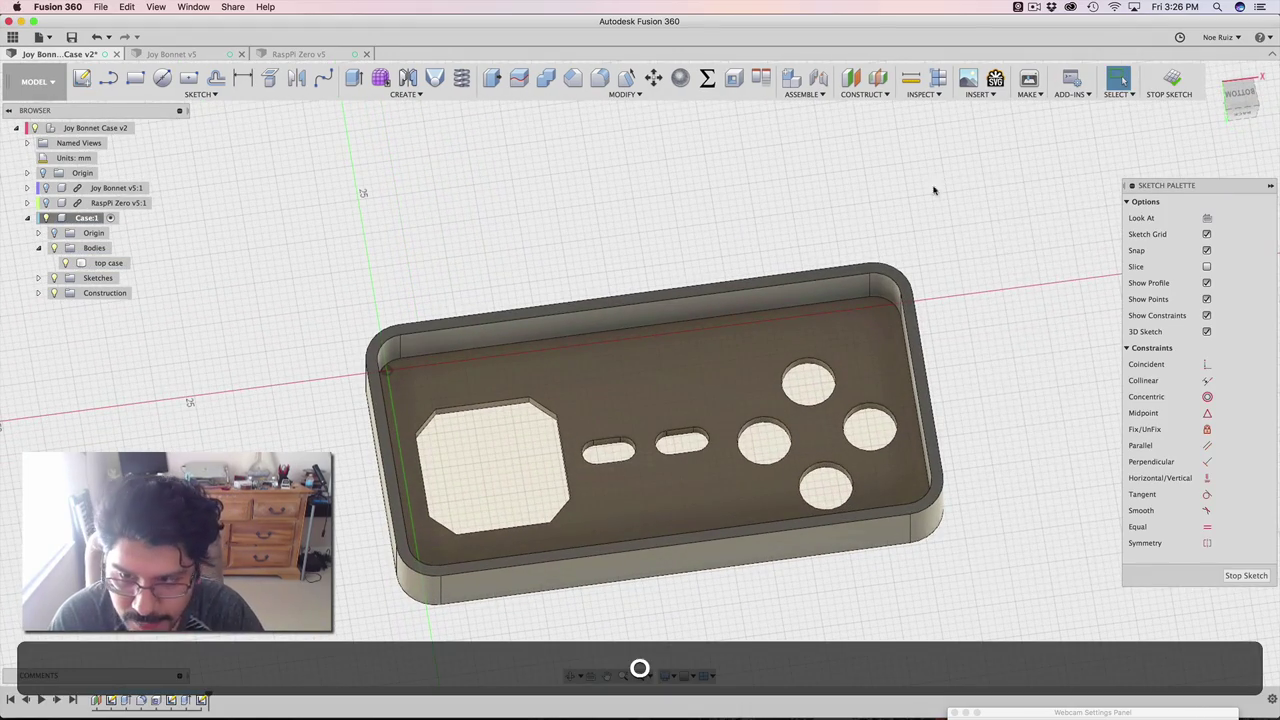
pyautogui.press('o')
pyautogui.scroll(5, 846, 366)
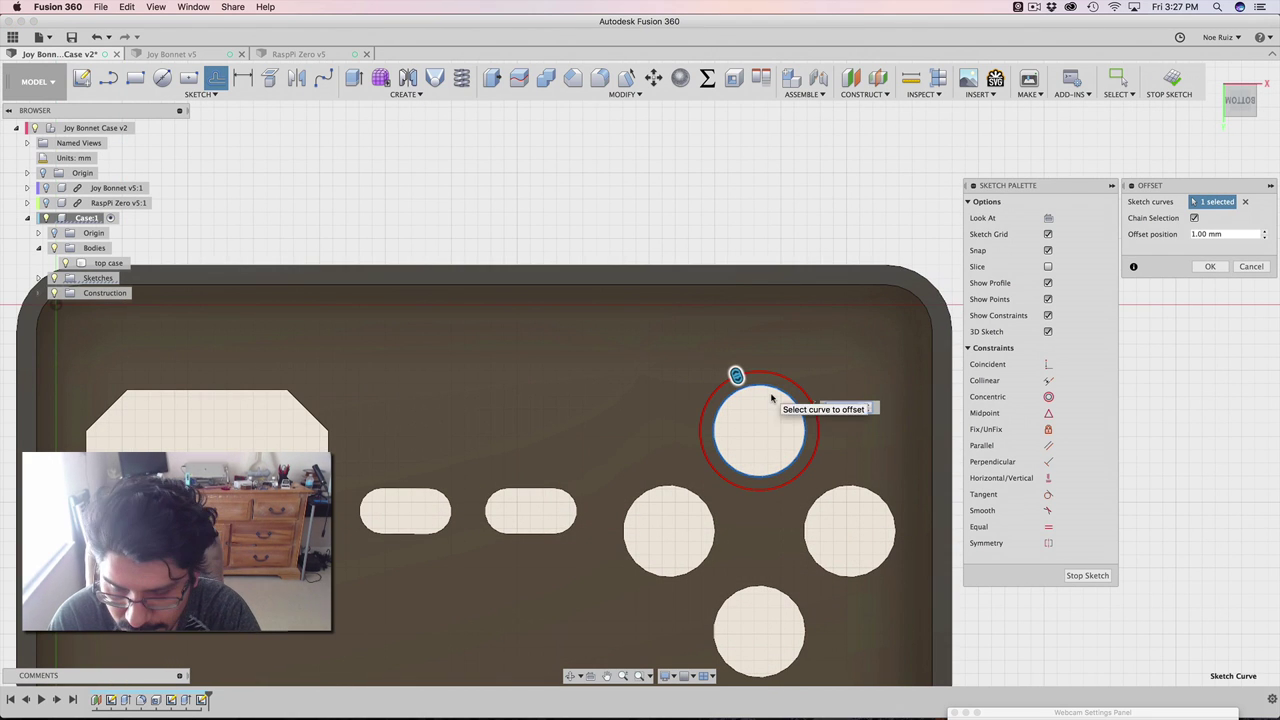
pyautogui.press('Return')
pyautogui.click(674, 485)
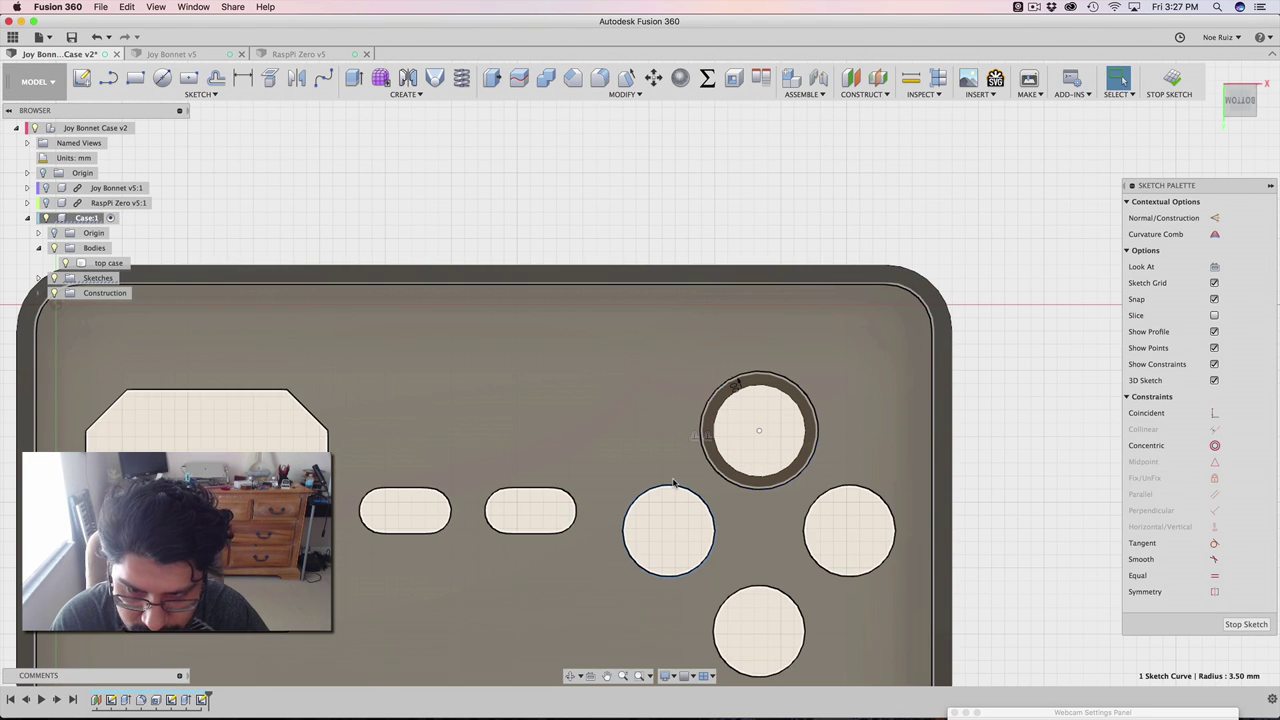
pyautogui.press('o')
pyautogui.press('Return')
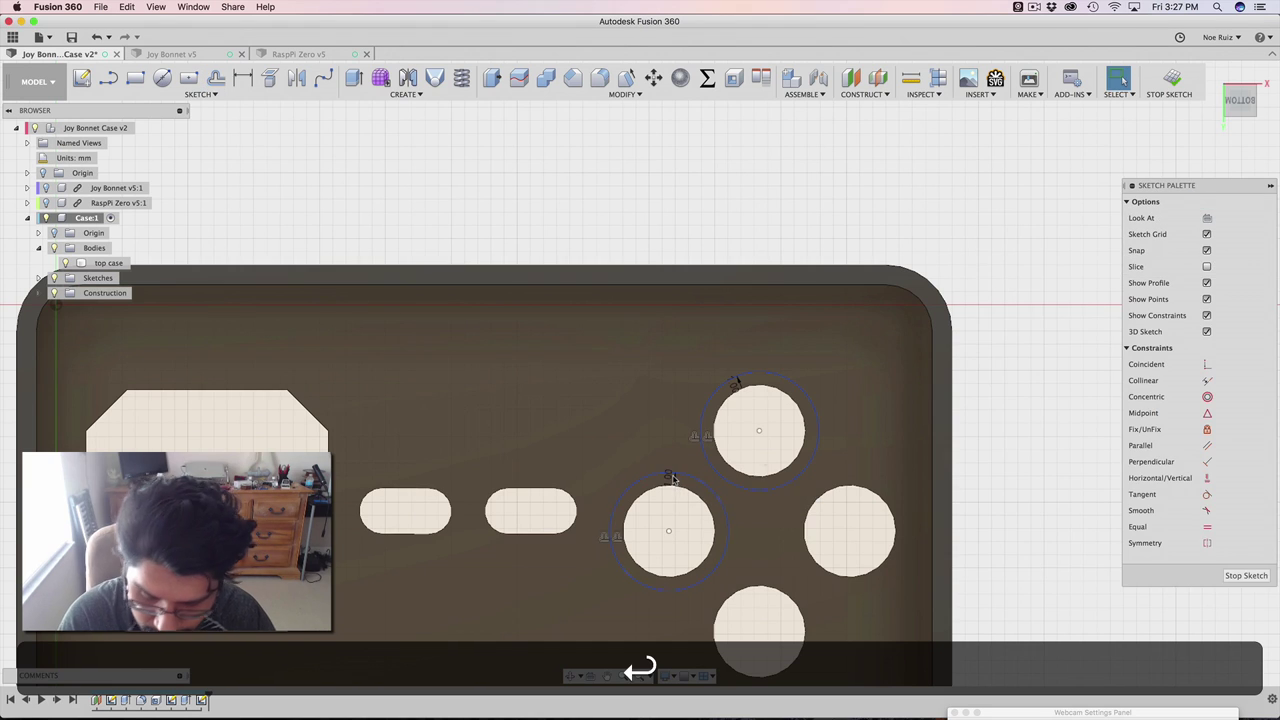
# Step: Offset the lower and right round button openings, as seen from below, outward by 1 mm
pyautogui.press('o')
pyautogui.click(785, 593)
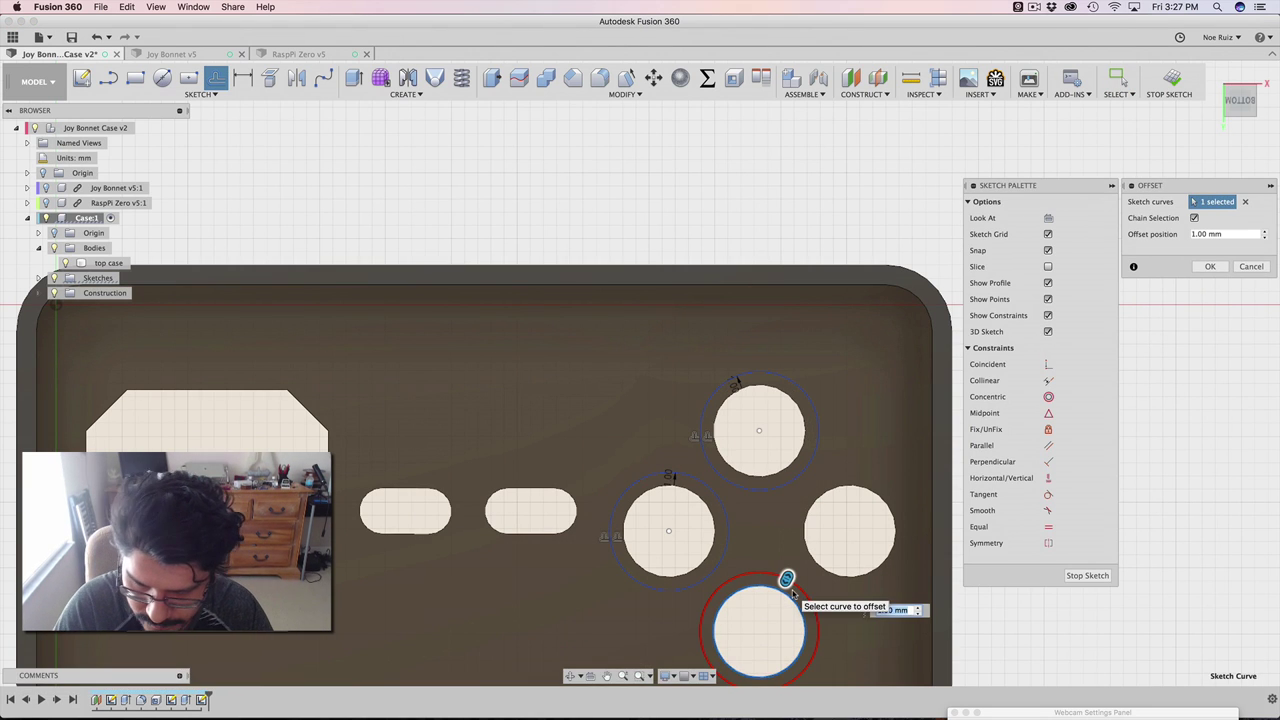
pyautogui.press('Return')
pyautogui.press('o')
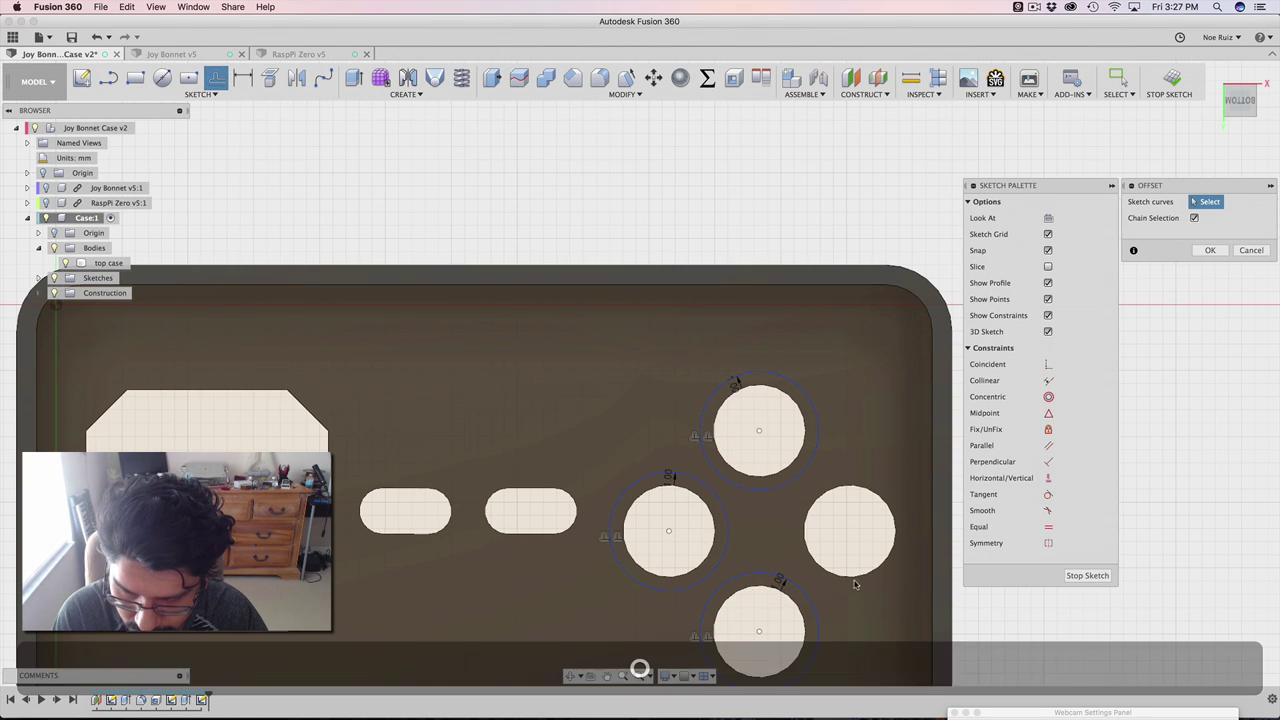
pyautogui.click(852, 576)
pyautogui.press('Return')
# Step: Offset the outline of the slot nearest the round buttons outward by 1 mm
pyautogui.scroll(-2, 854, 474)
pyautogui.scroll(2, 814, 408)
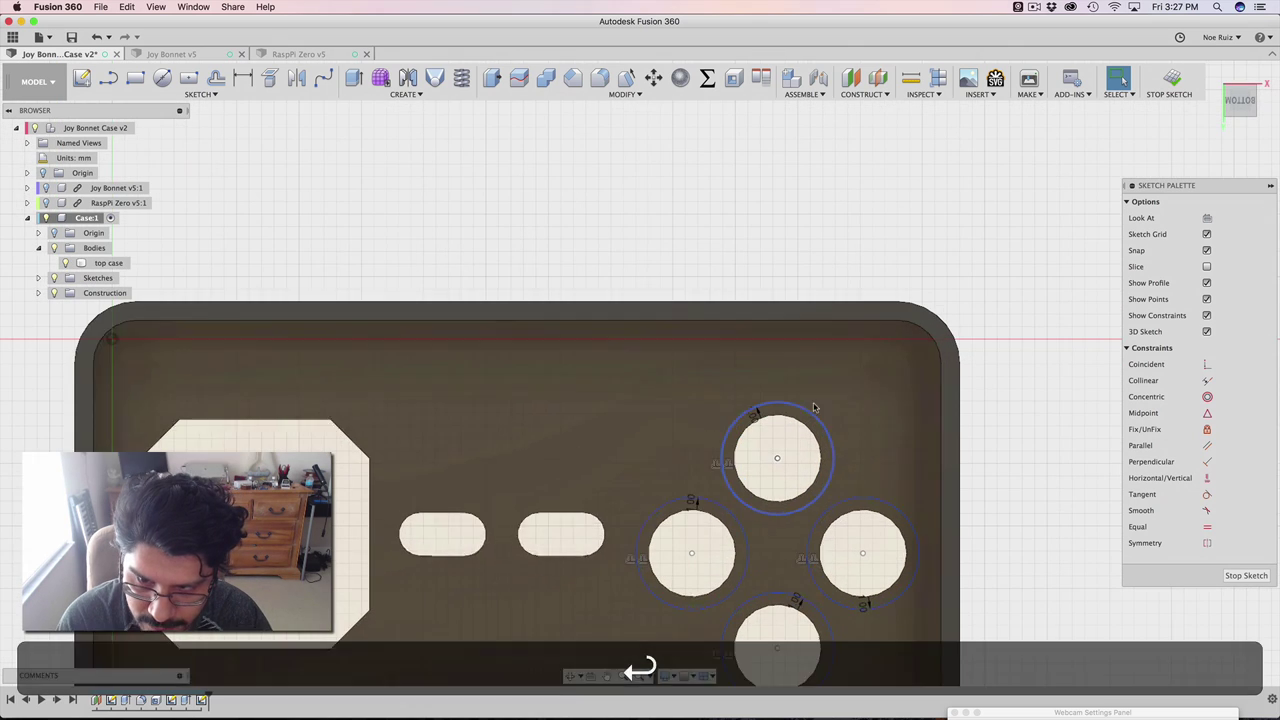
pyautogui.moveTo(543, 226); pyautogui.dragTo(631, 165, button='middle')
pyautogui.press('o')
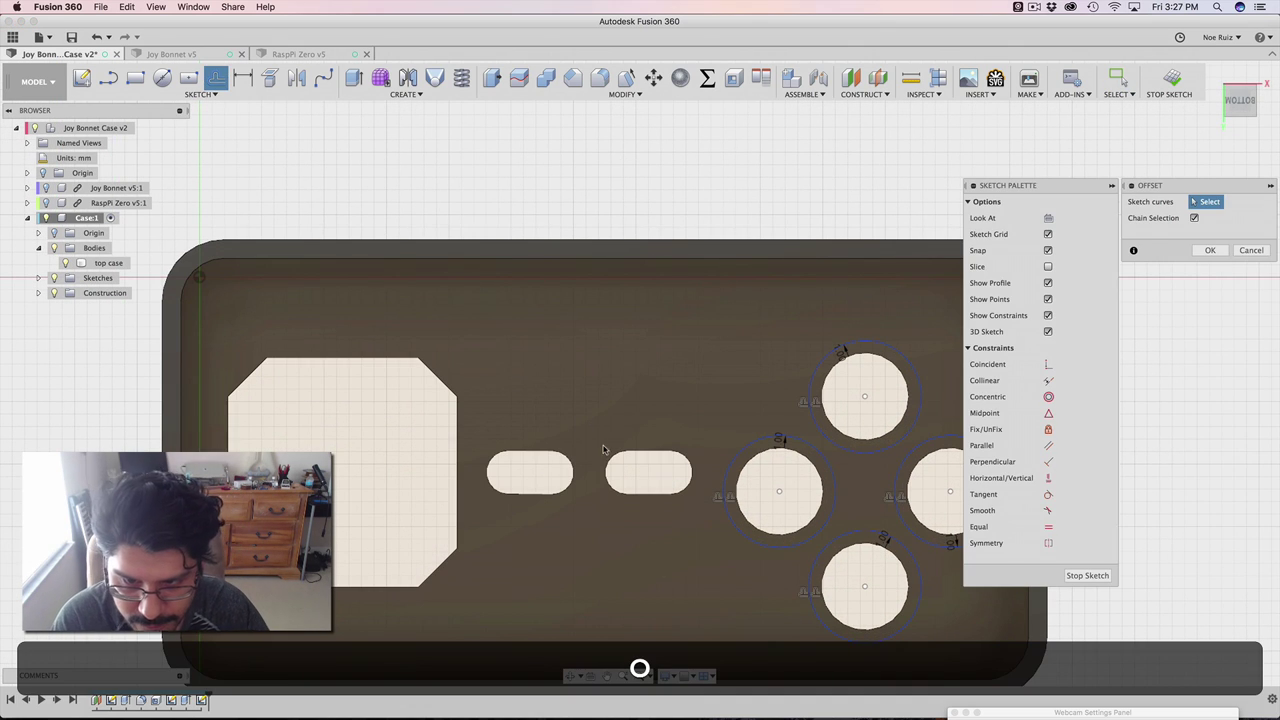
pyautogui.click(624, 453)
pyautogui.press('Return')
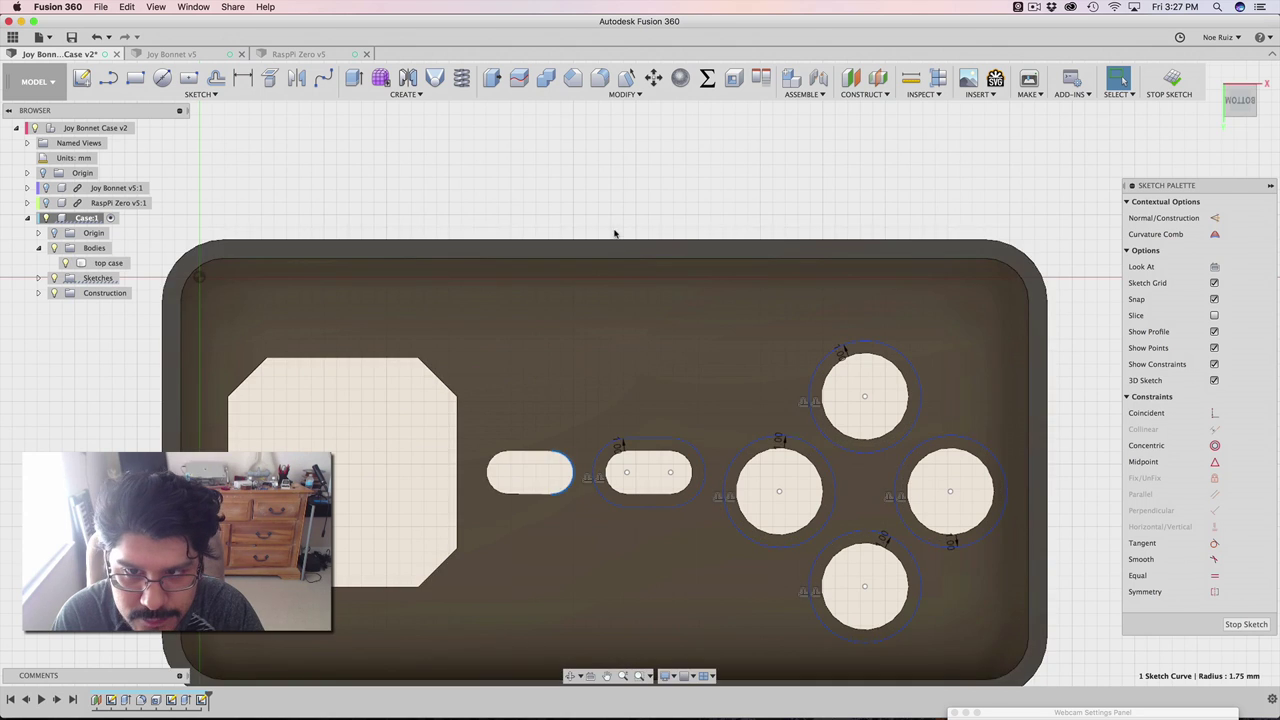
# Step: Offset the outline of the slot nearest the octagonal opening outward, using an offset of -1 mm
pyautogui.press('o')
pyautogui.click(541, 452)
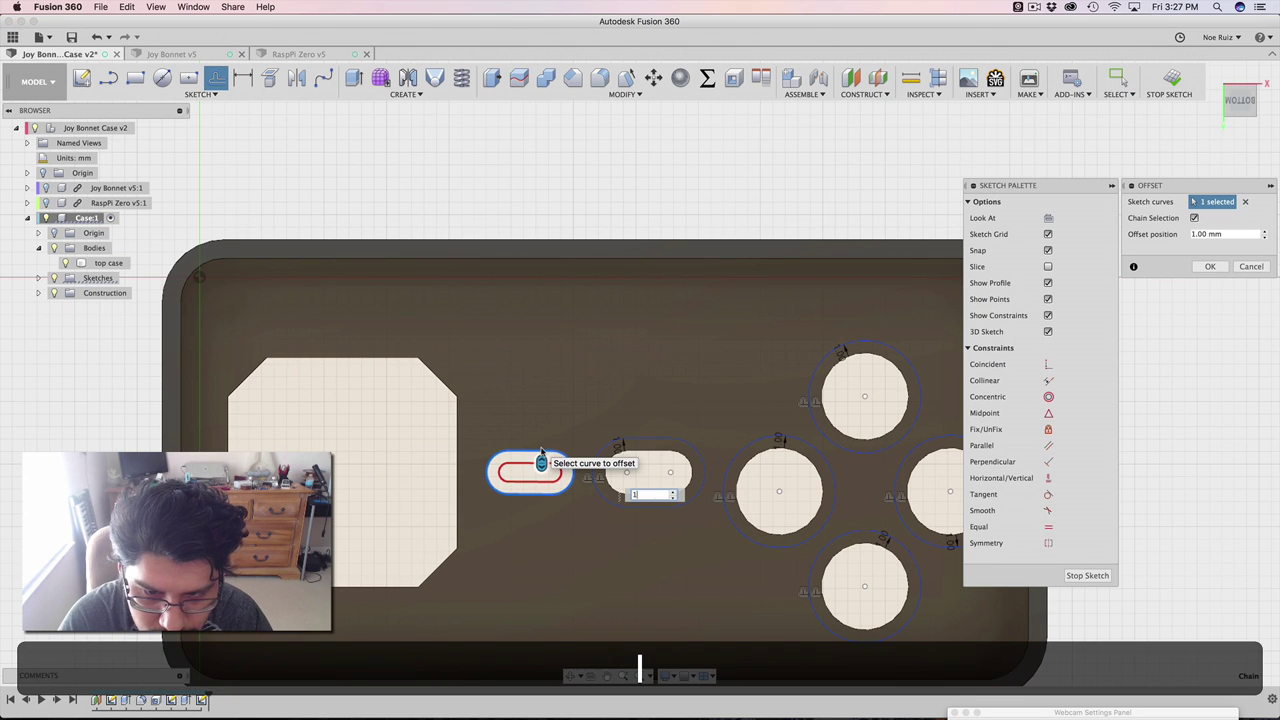
pyautogui.write('1')
pyautogui.press('Left')
pyautogui.write('-')
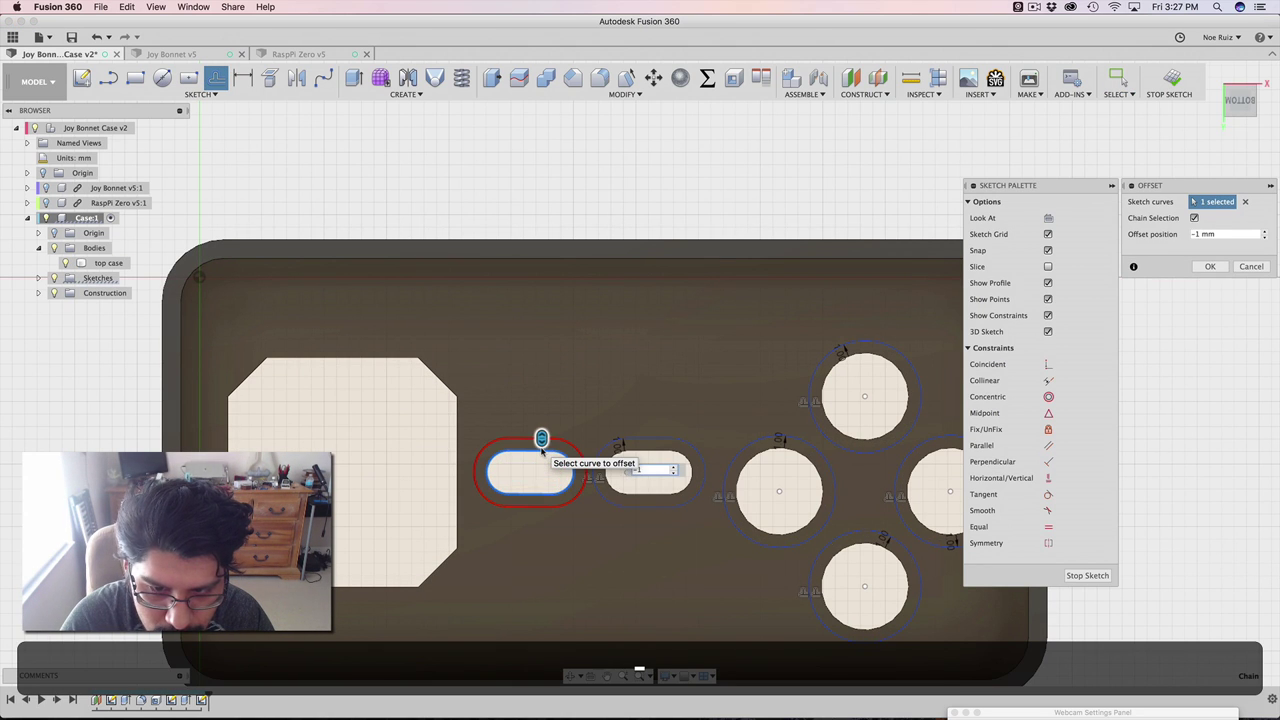
pyautogui.press('Return')
# Step: Measure the gap between the facing arcs of the two slots' offset outlines
pyautogui.scroll(8, 600, 468)
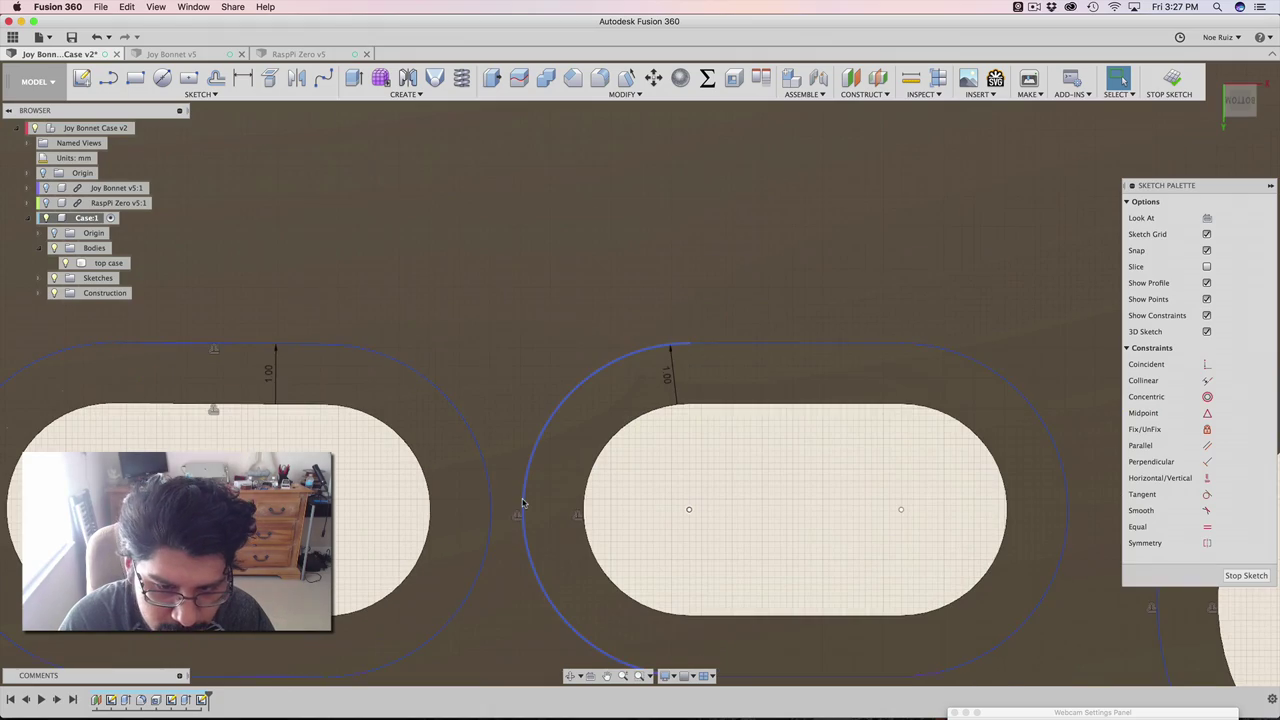
pyautogui.click(522, 503)
pyautogui.keyDown('shift'); pyautogui.click(490, 505); pyautogui.keyUp('shift')
pyautogui.scroll(-8, 495, 505)
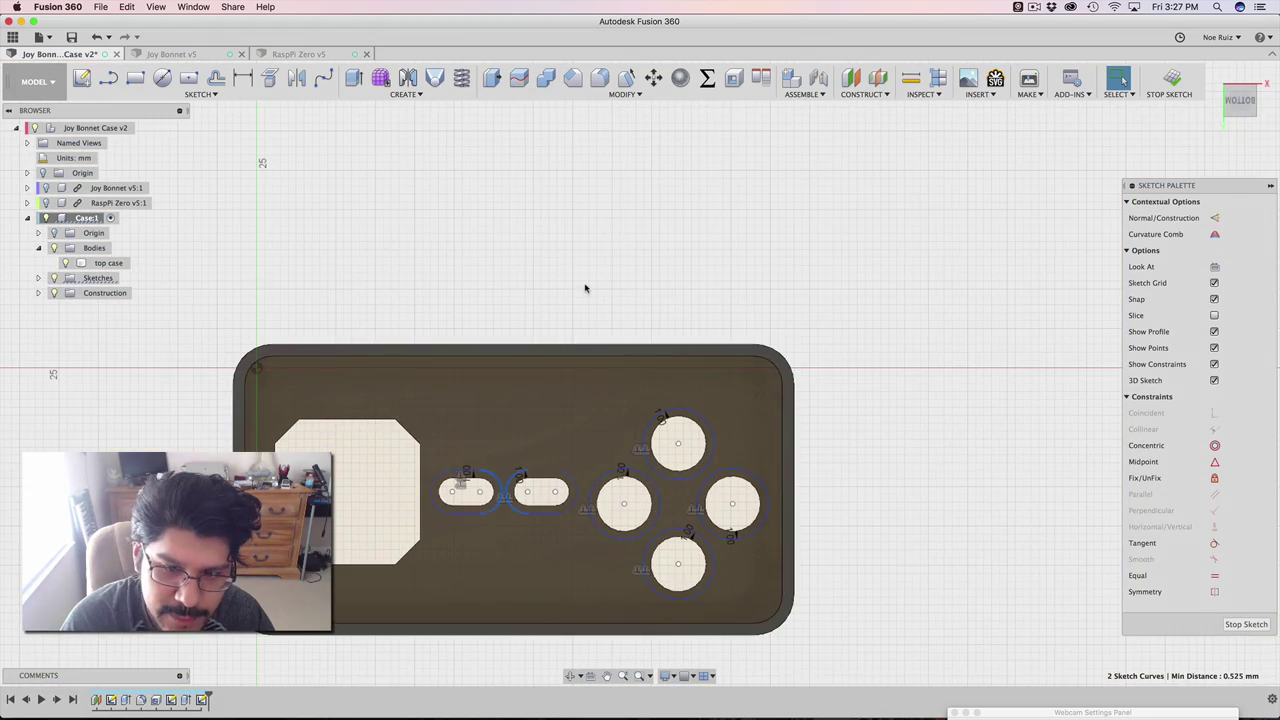
pyautogui.click(585, 288)
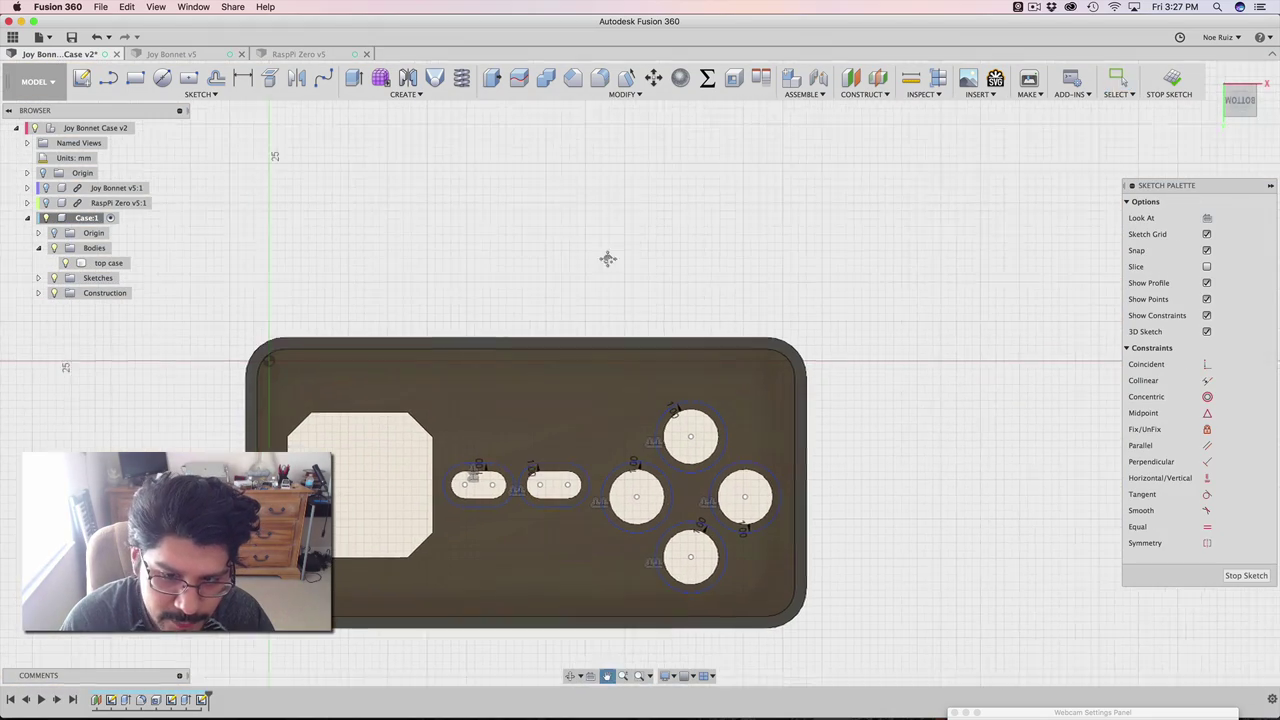
# Step: Offset the outline of the slot nearest the octagonal opening inward by 0.3 mm
pyautogui.moveTo(606, 257)
pyautogui.keyDown('shift'); pyautogui.mouseDown(button='middle')
pyautogui.moveTo(630, 229)
pyautogui.moveTo(627, 240)
pyautogui.mouseUp(button='middle'); pyautogui.keyUp('shift')
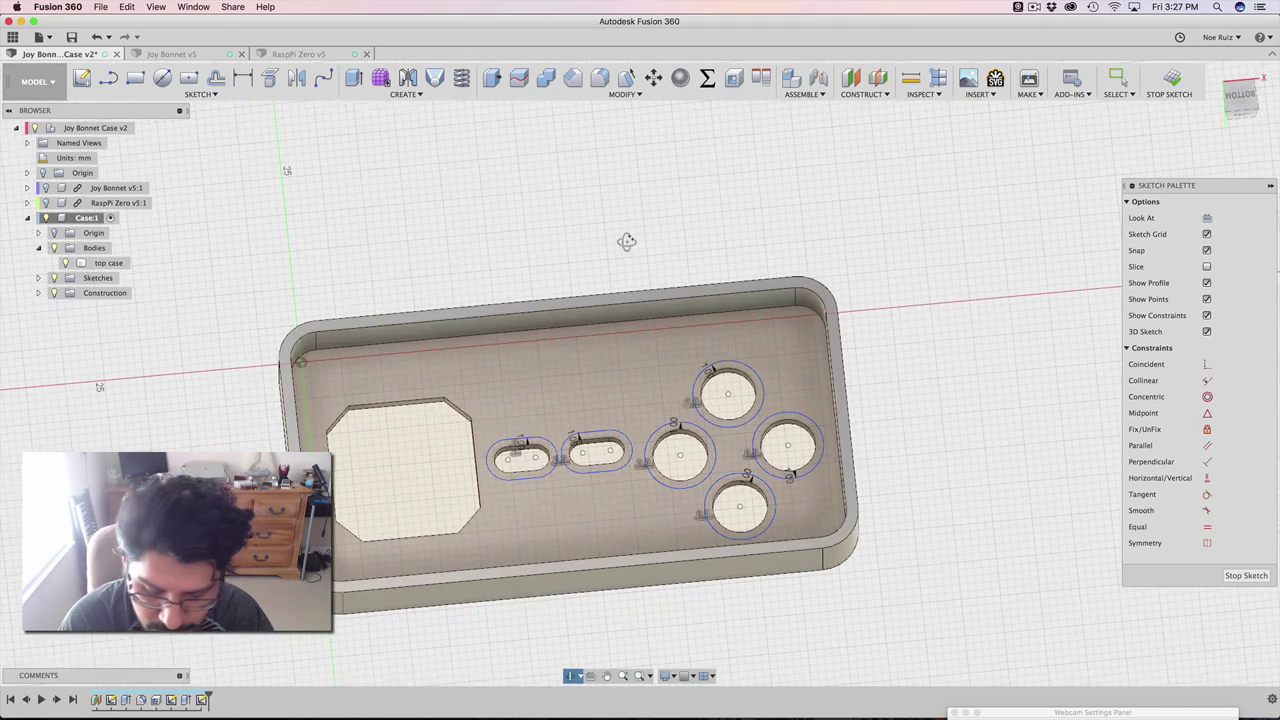
pyautogui.press('o')
pyautogui.scroll(5, 534, 430)
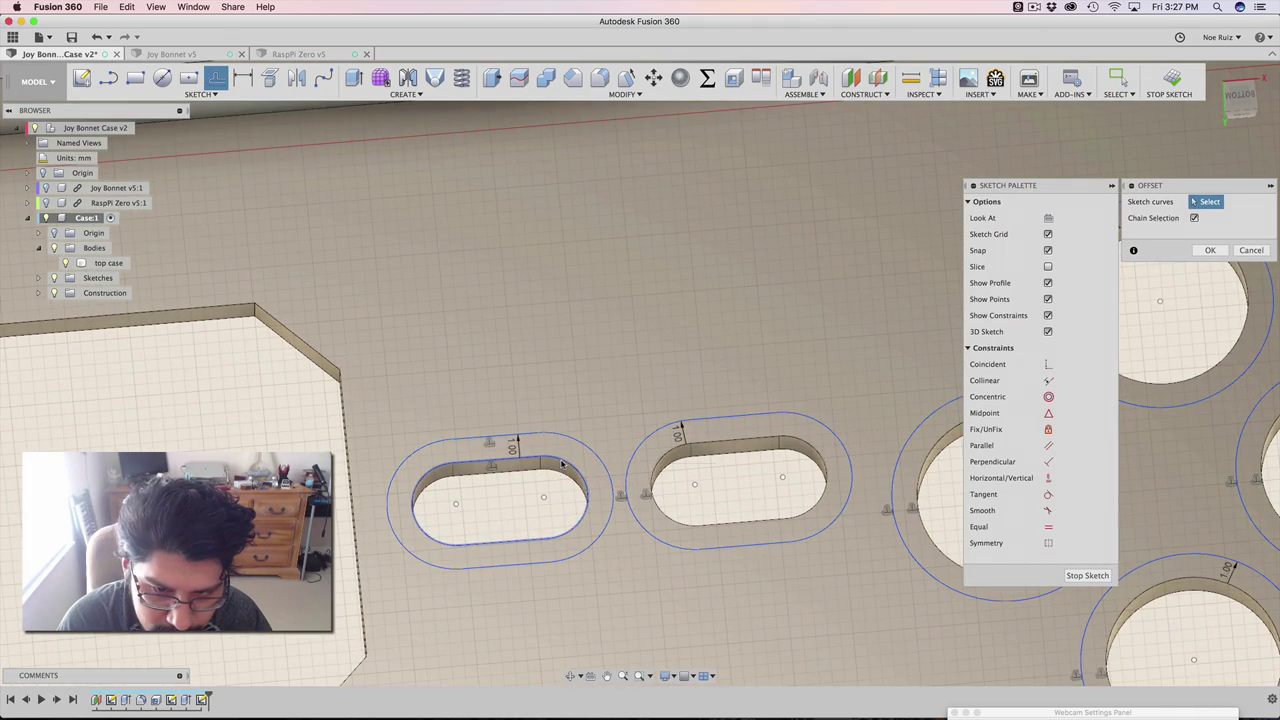
pyautogui.click(558, 468)
pyautogui.scroll(3, 570, 455)
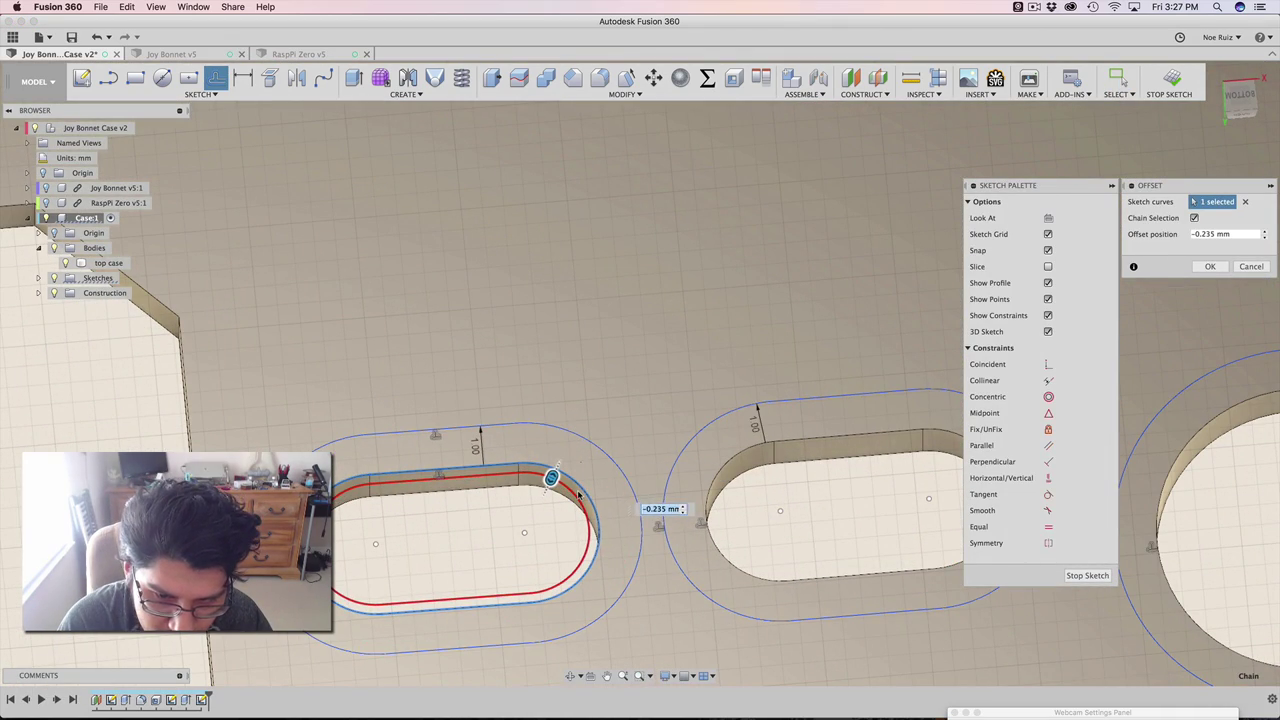
pyautogui.press('BackSpace')
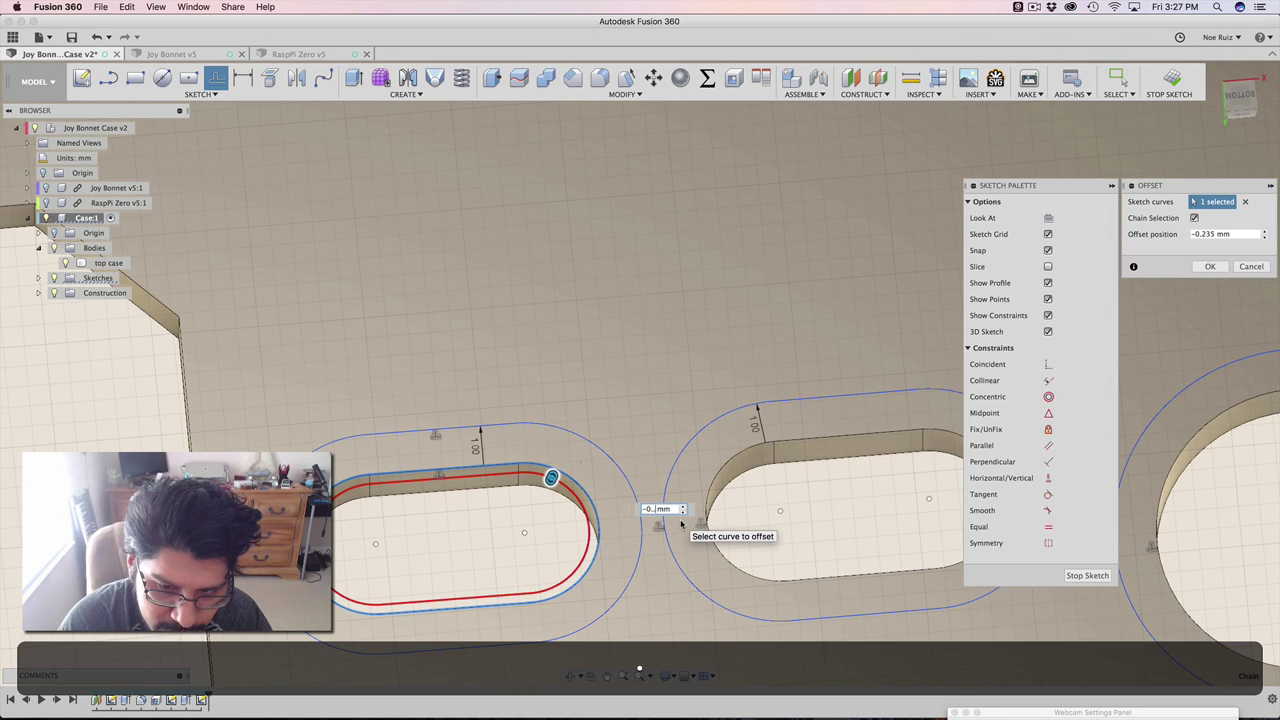
pyautogui.press('super+Return')
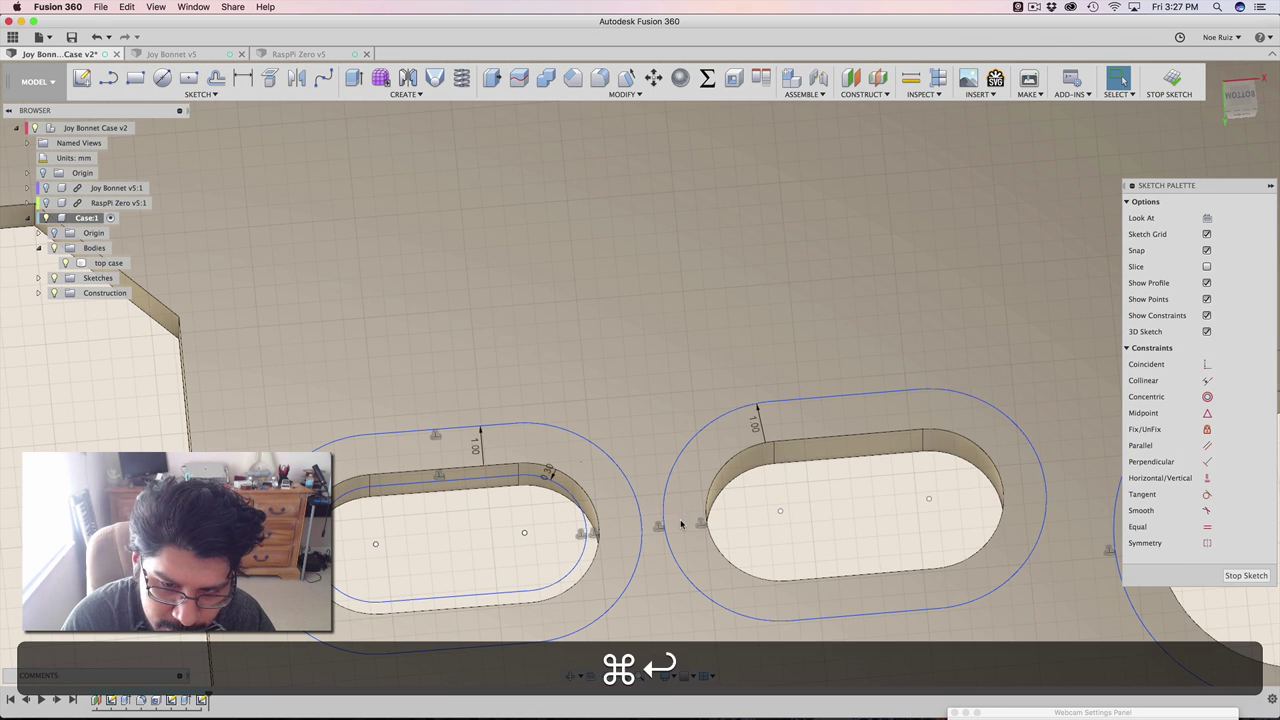
pyautogui.press('Return')
# Step: Try offsetting the outline of the slot nearest the round buttons using -0.3 mm, and delete the resulting outline
pyautogui.press('o')
pyautogui.click(824, 446)
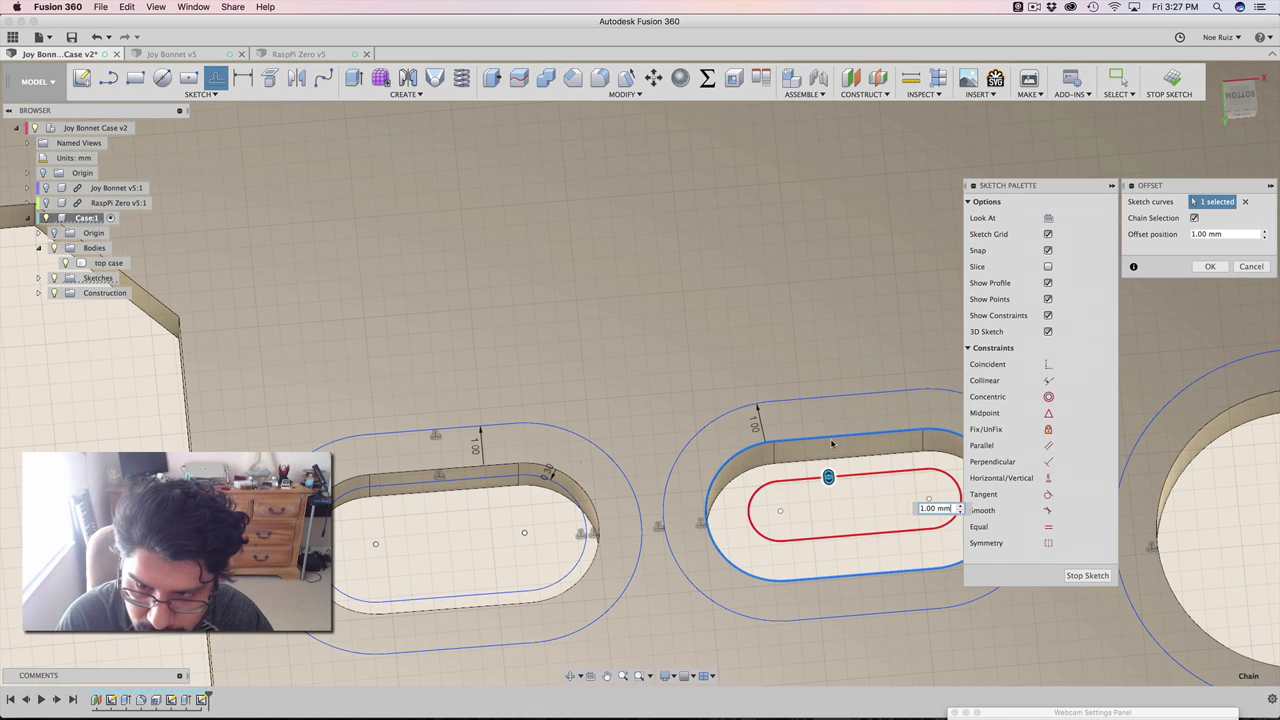
pyautogui.write('-0.3 mm')
pyautogui.press('super+Return')
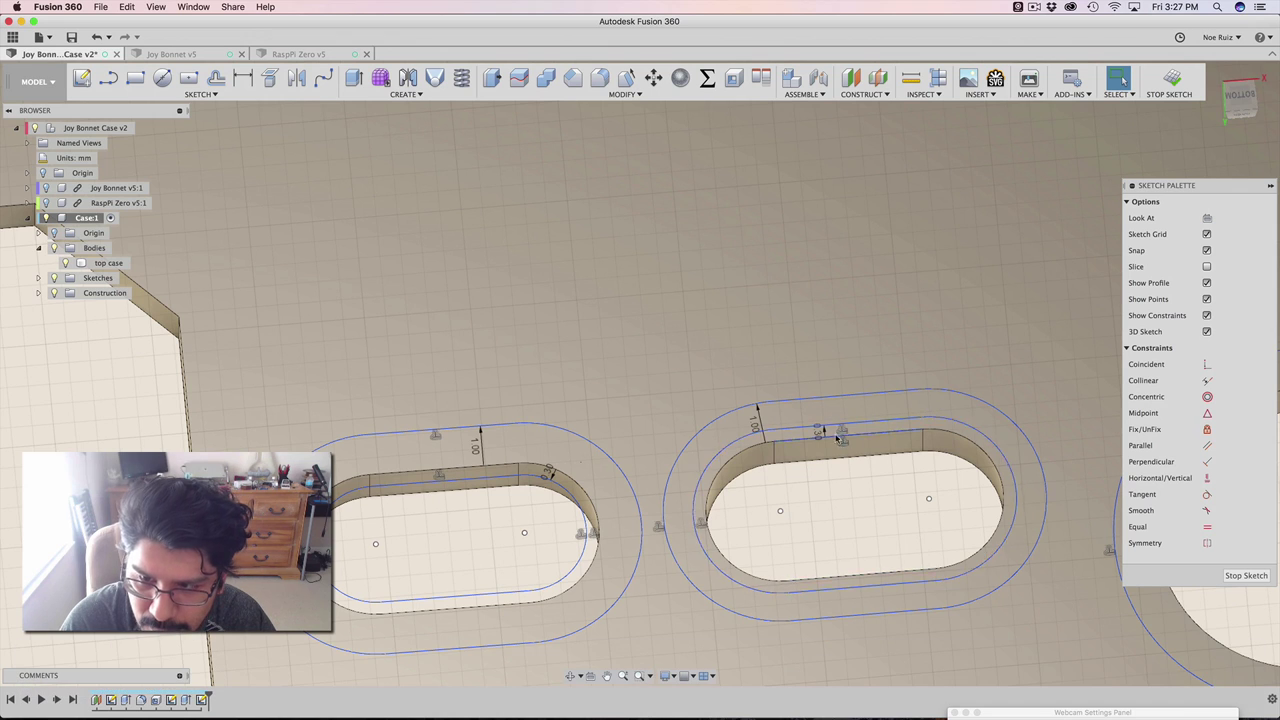
pyautogui.press('Left')
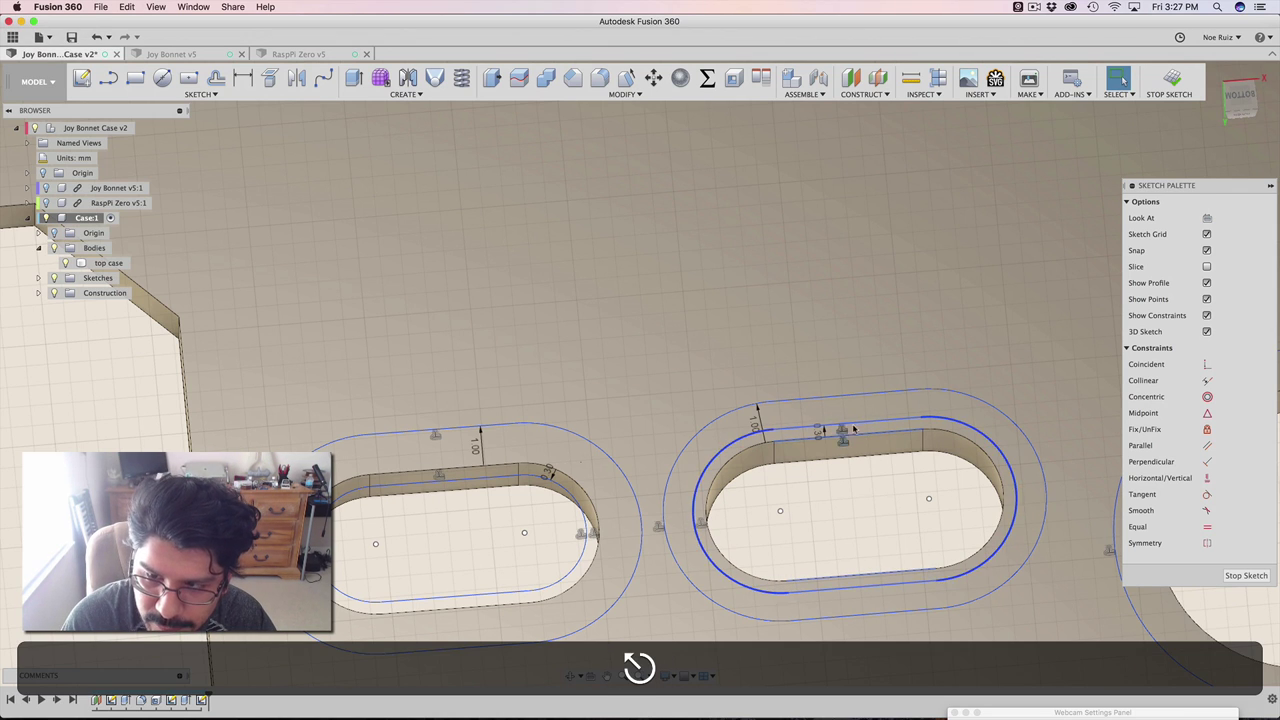
pyautogui.click(858, 427)
pyautogui.press('Delete')
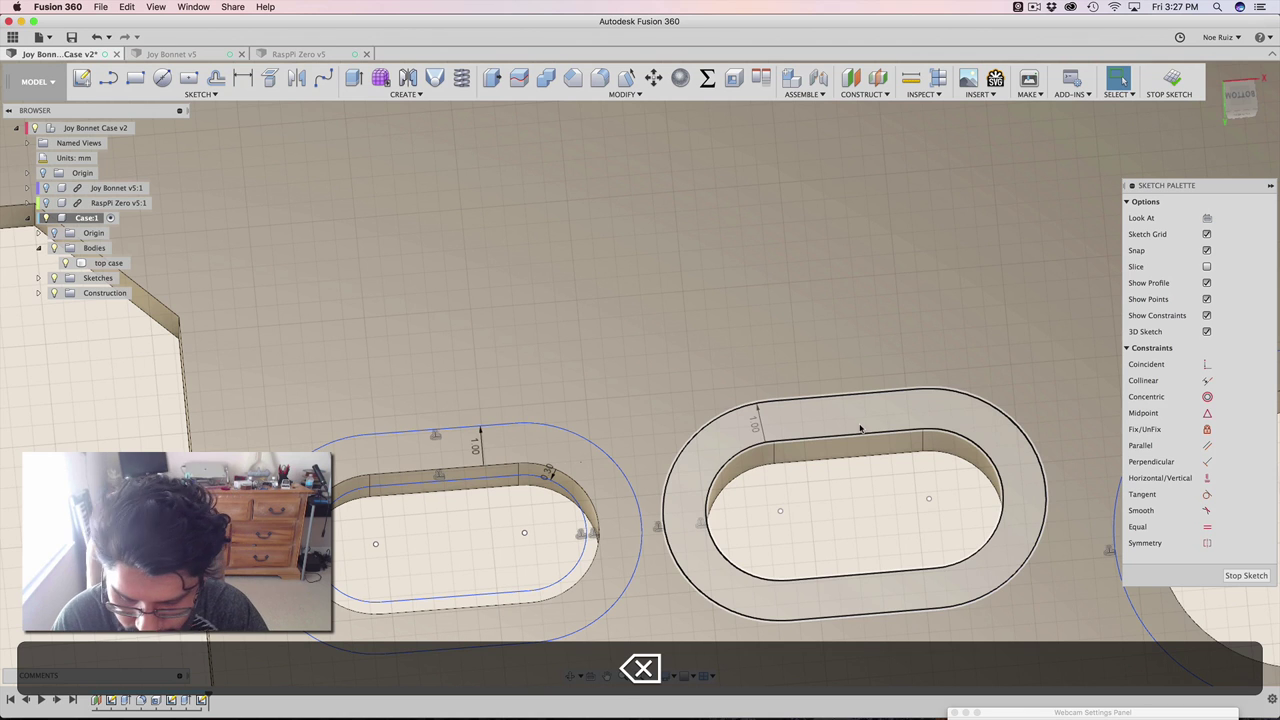
# Step: Offset the outline of the slot nearest the round buttons inward, using an offset of 0.3 mm
pyautogui.press('o')
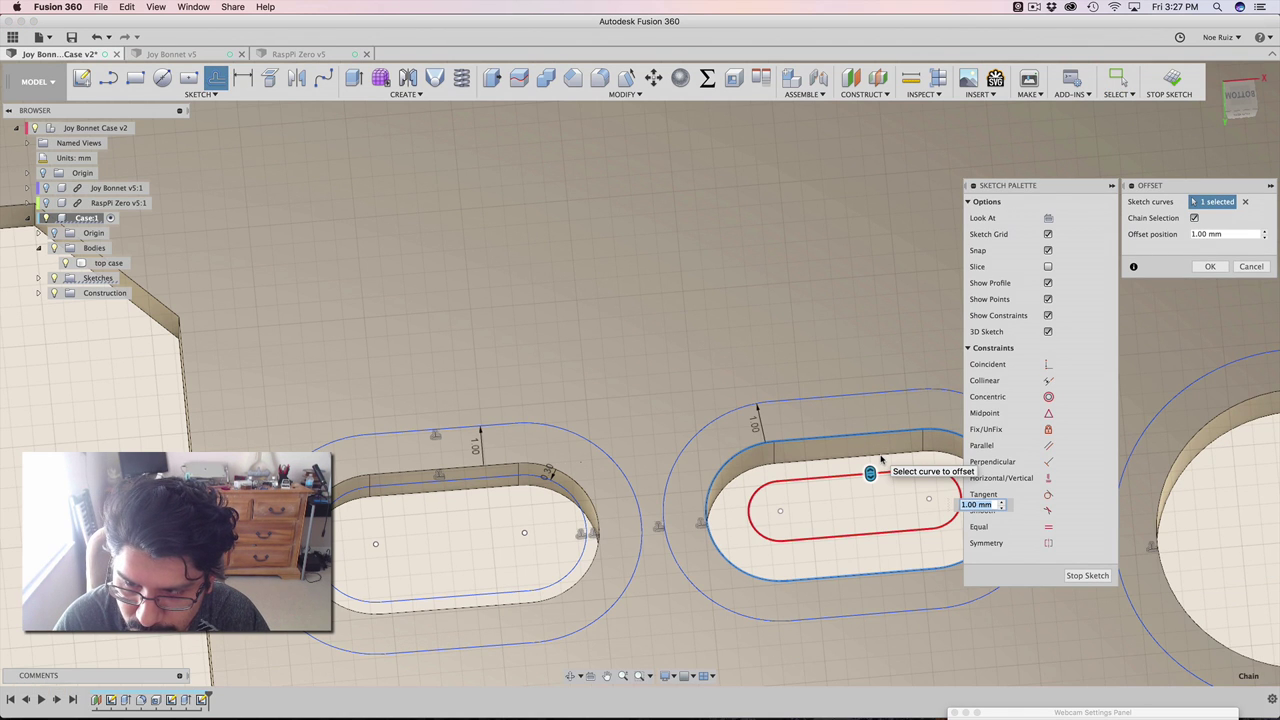
pyautogui.write('0.3')
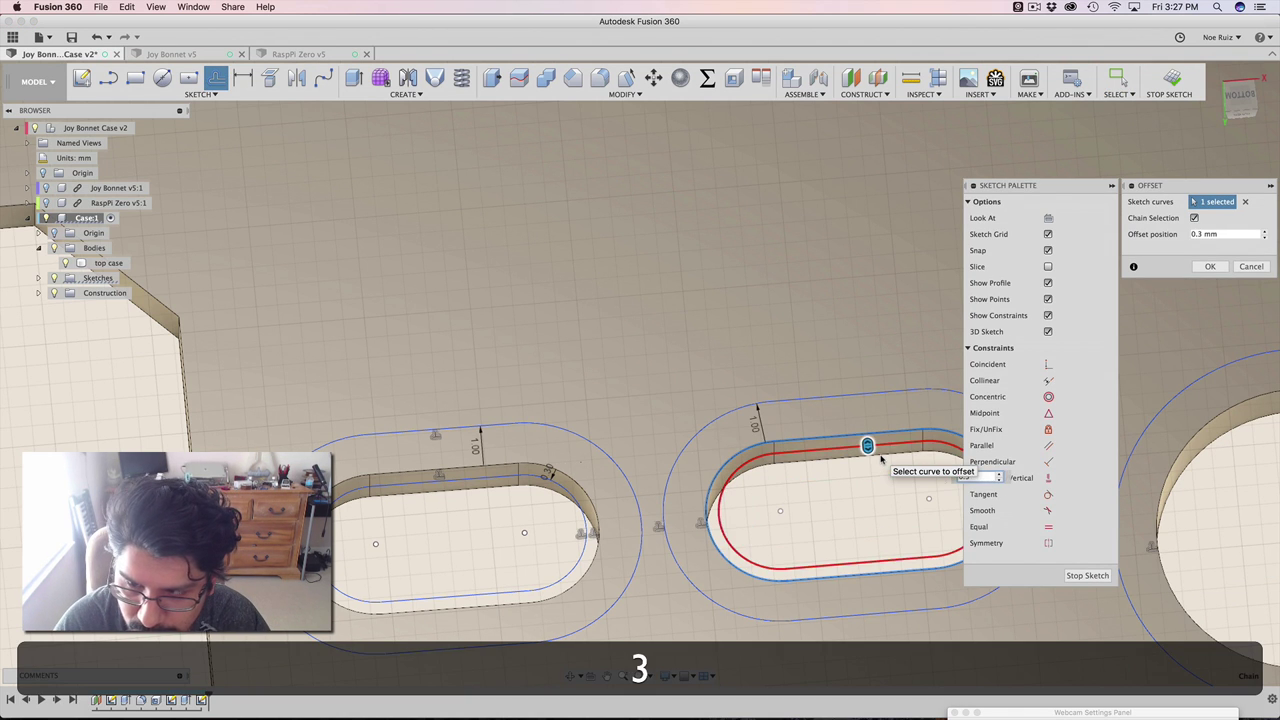
pyautogui.press('Return')
# Step: Offset the round opening nearest the slots and the lower round opening, as seen from below, inward by 0.3 mm
pyautogui.scroll(-10, 775, 500)
pyautogui.press('o')
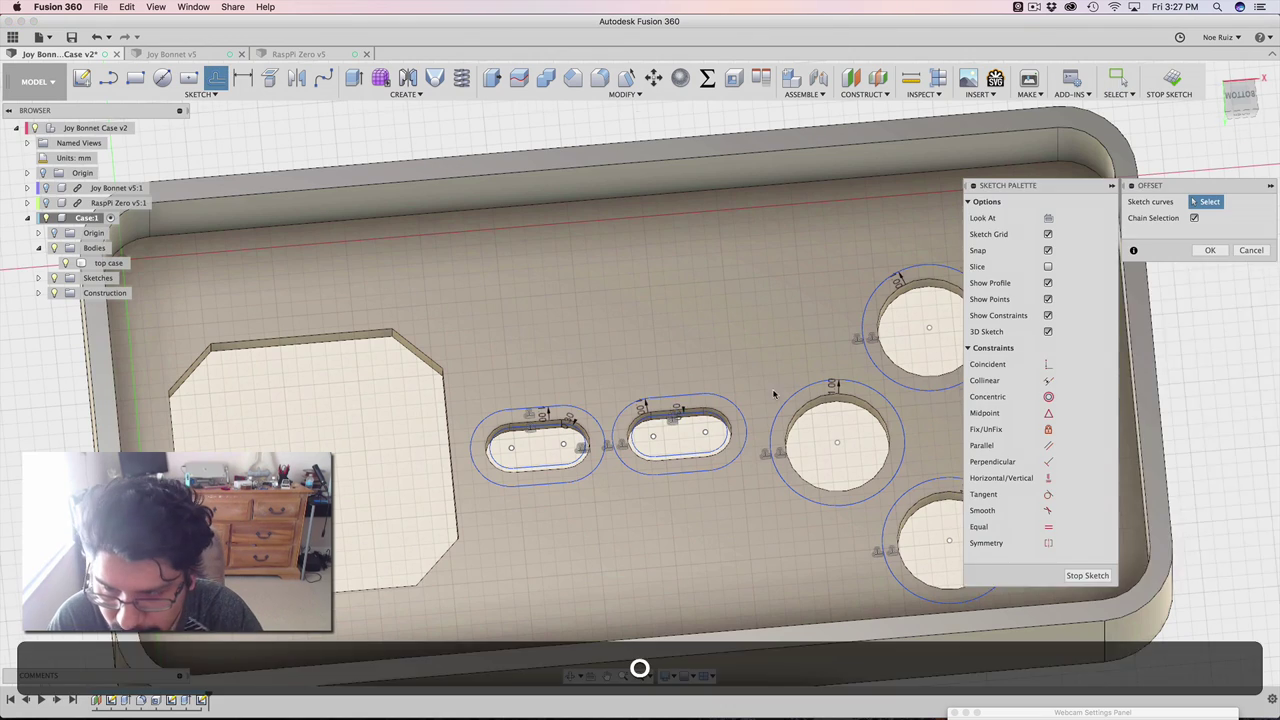
pyautogui.scroll(3, 773, 394)
pyautogui.click(815, 415)
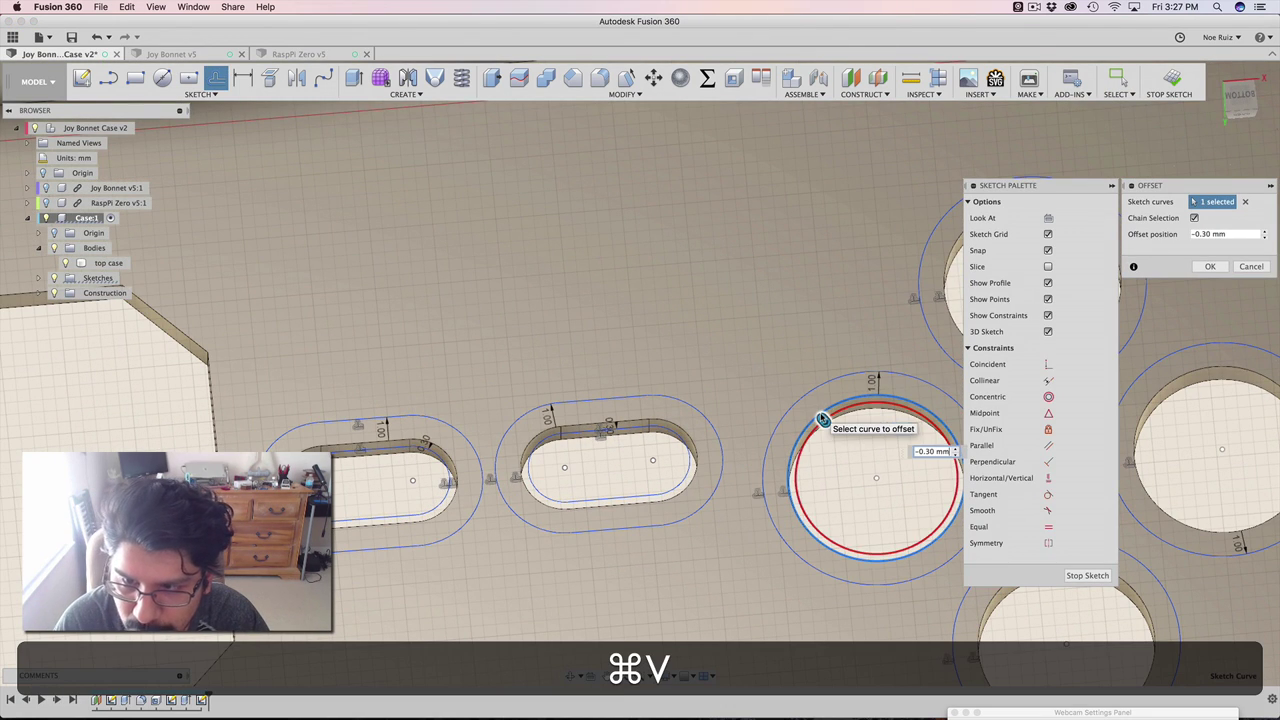
pyautogui.press('Return')
pyautogui.scroll(-5, 886, 449)
pyautogui.press('o')
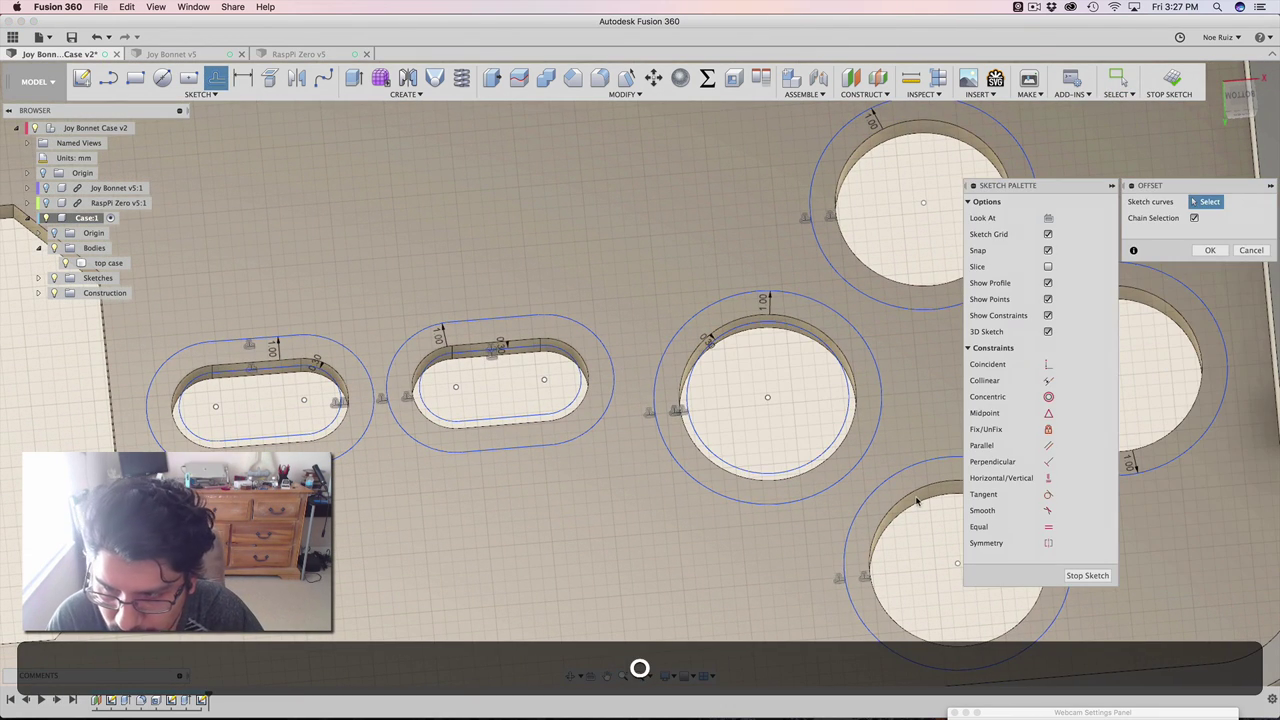
pyautogui.click(915, 495)
pyautogui.press('super+v')
pyautogui.press('Return')
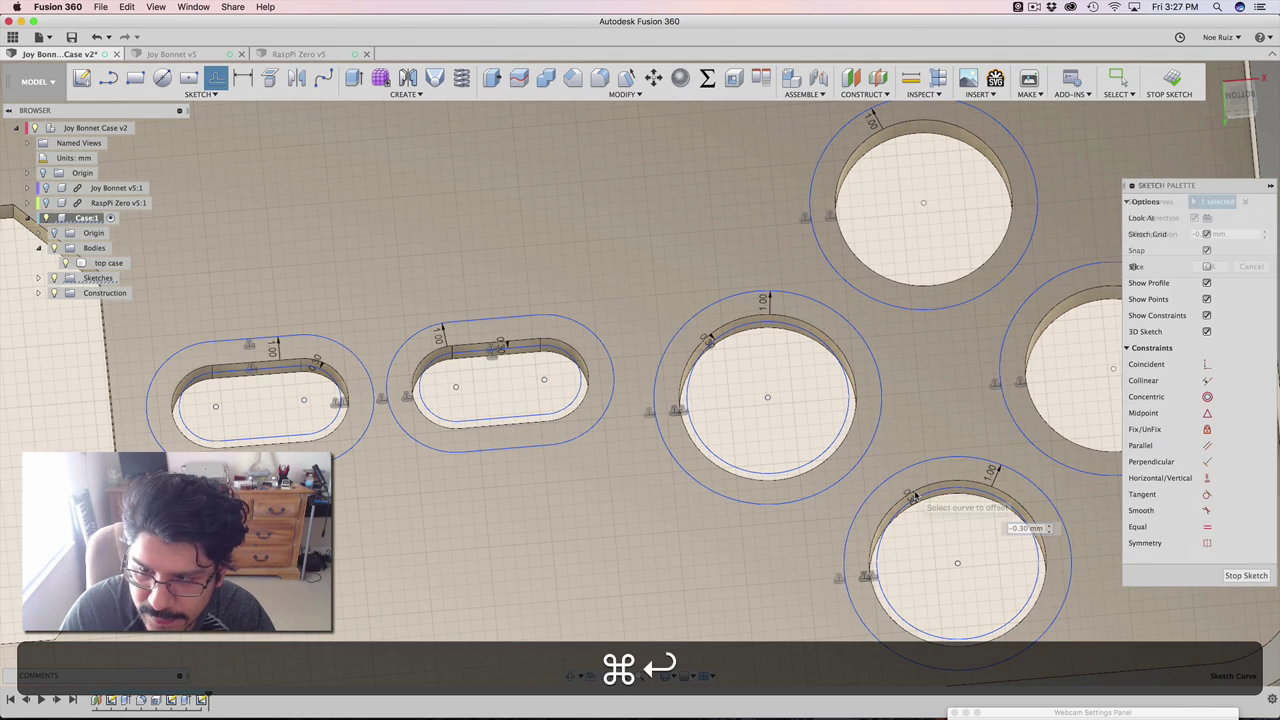
# Step: Offset the upper and right round button openings, as seen from below, inward by 0.3 mm
pyautogui.press('o')
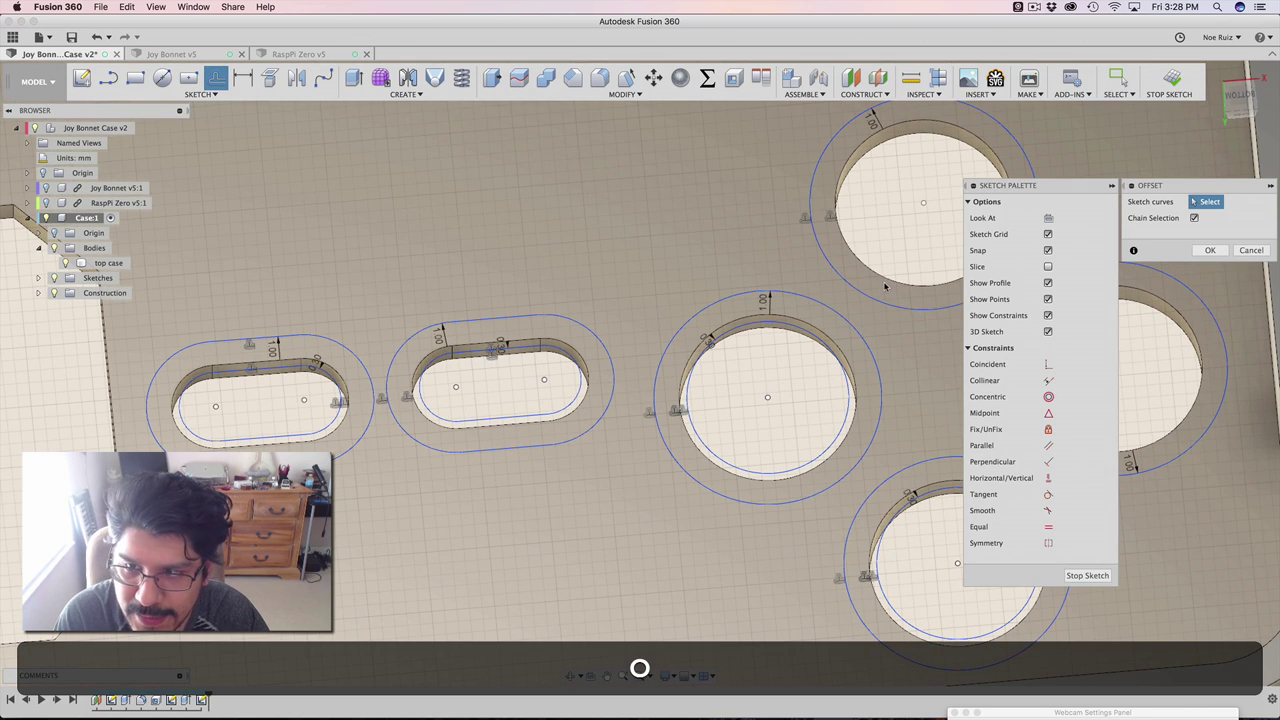
pyautogui.click(884, 287)
pyautogui.write('-0.3')
pyautogui.press('Return')
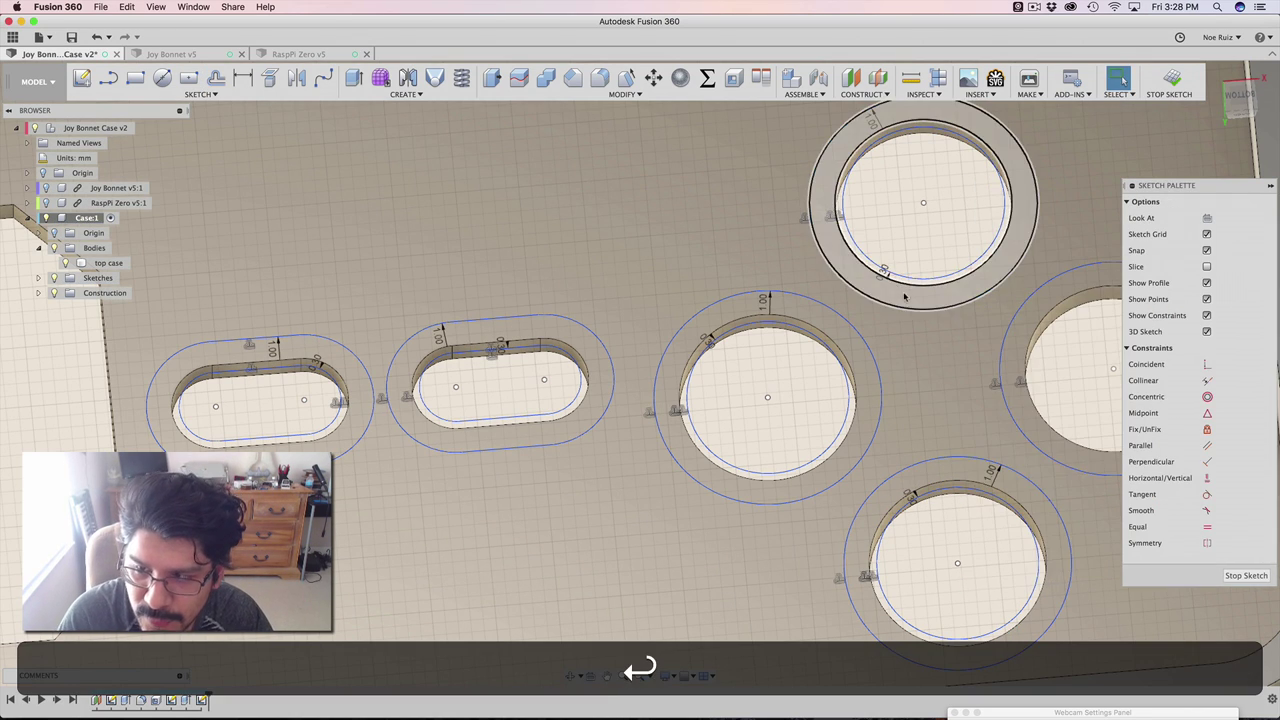
pyautogui.hscroll(5, 904, 296)
pyautogui.press('o')
pyautogui.click(869, 327)
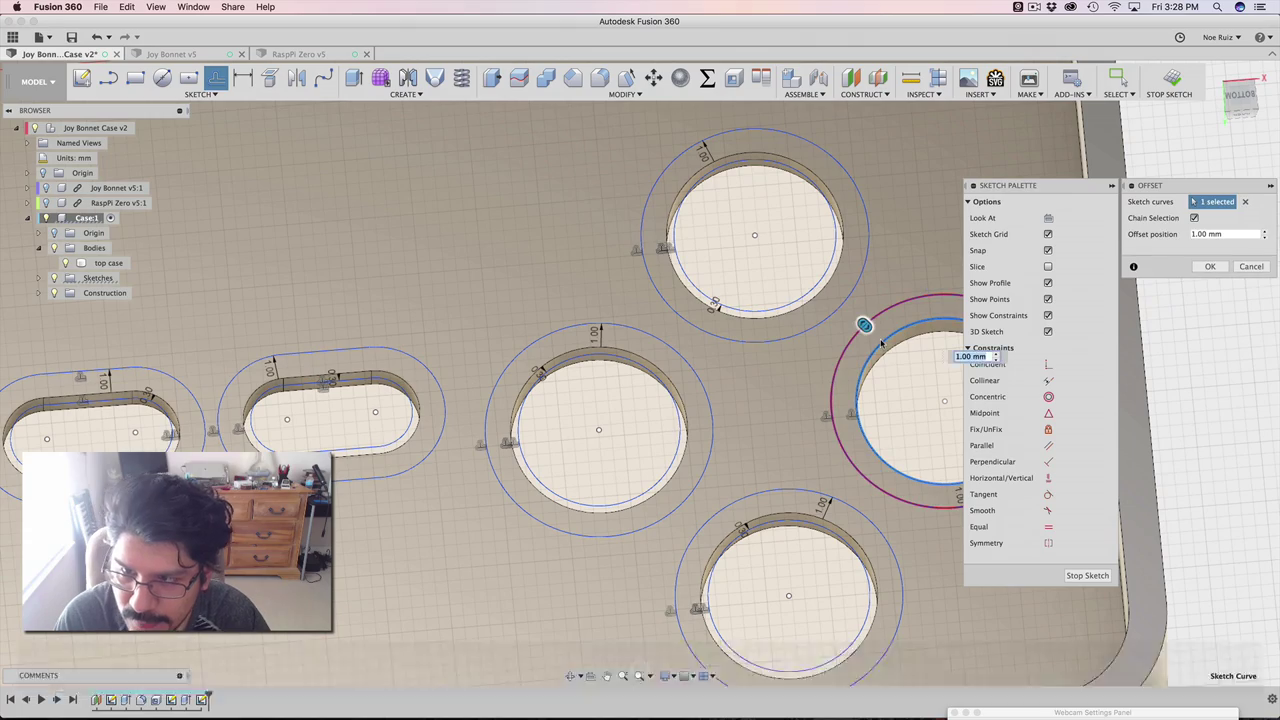
pyautogui.press('super+v')
pyautogui.press('Return')
pyautogui.scroll(-3, 848, 310)
pyautogui.scroll(-3, 848, 310)
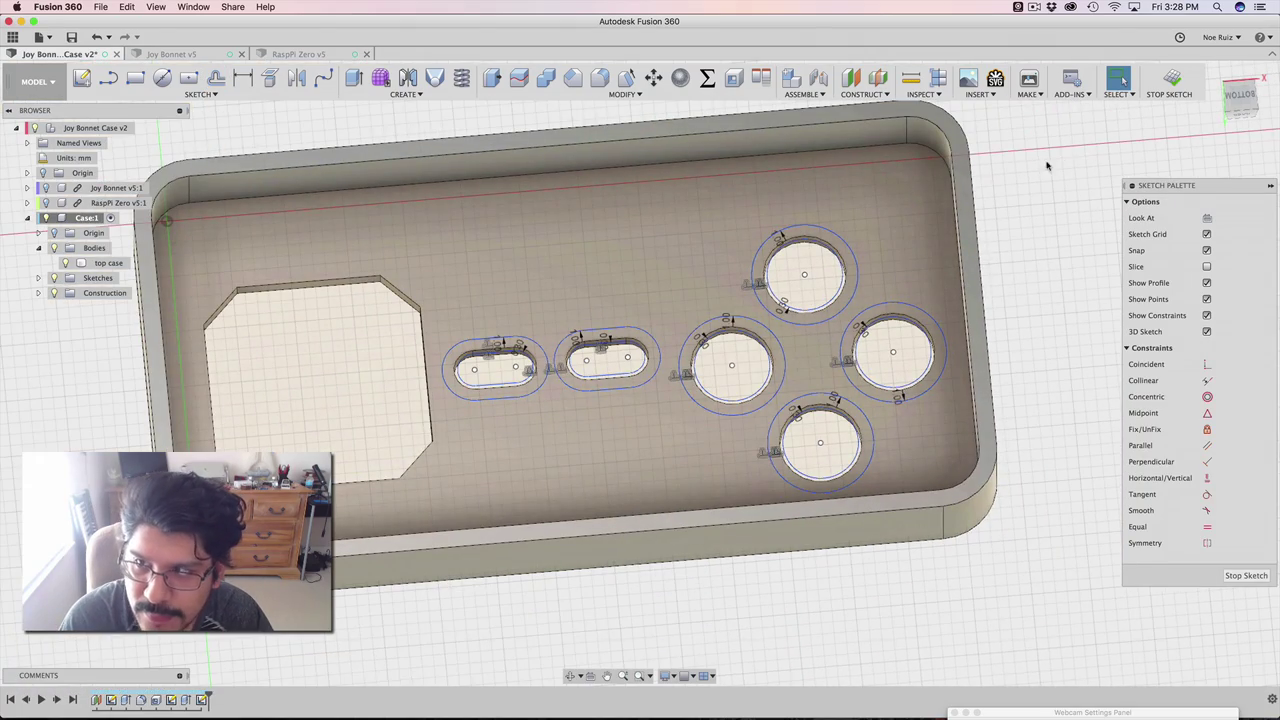
# Step: Finish the sketch and select the inner area and both surrounding rings of each slot for an extrusion
pyautogui.click(1160, 83)
pyautogui.scroll(6, 728, 267)
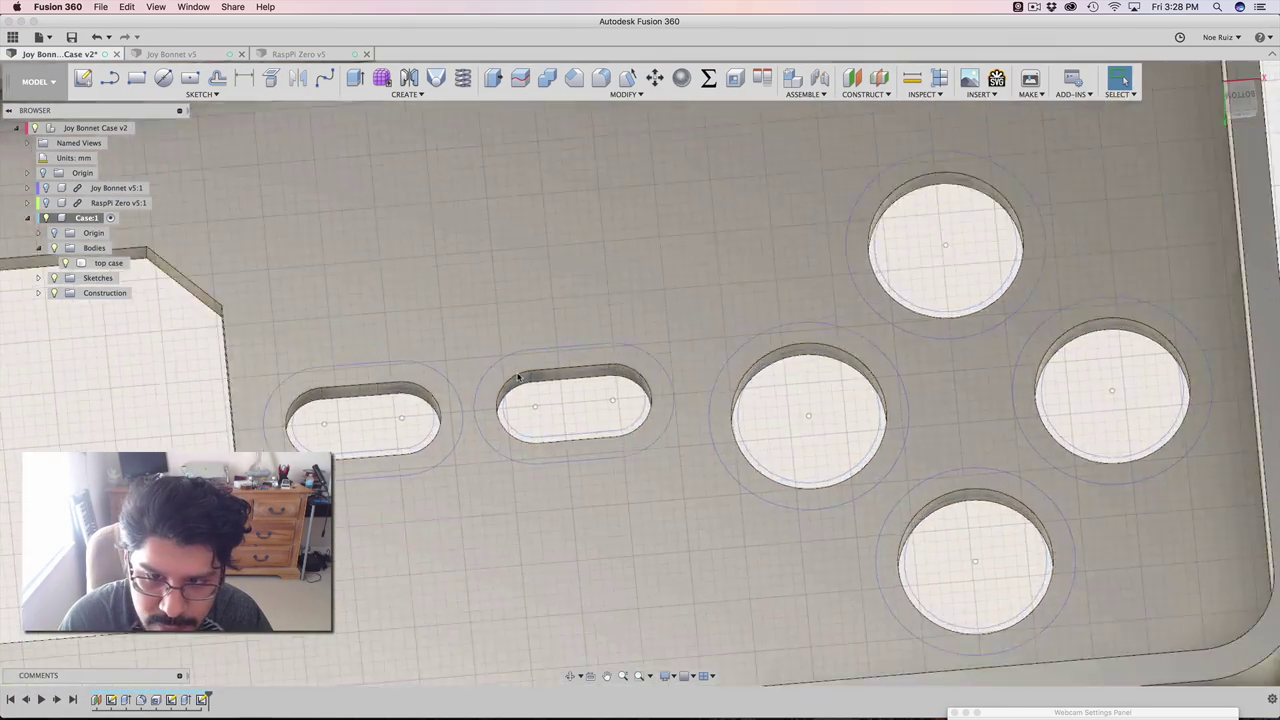
pyautogui.press('e')
pyautogui.scroll(2, 547, 388)
pyautogui.click(547, 386)
pyautogui.click(551, 349)
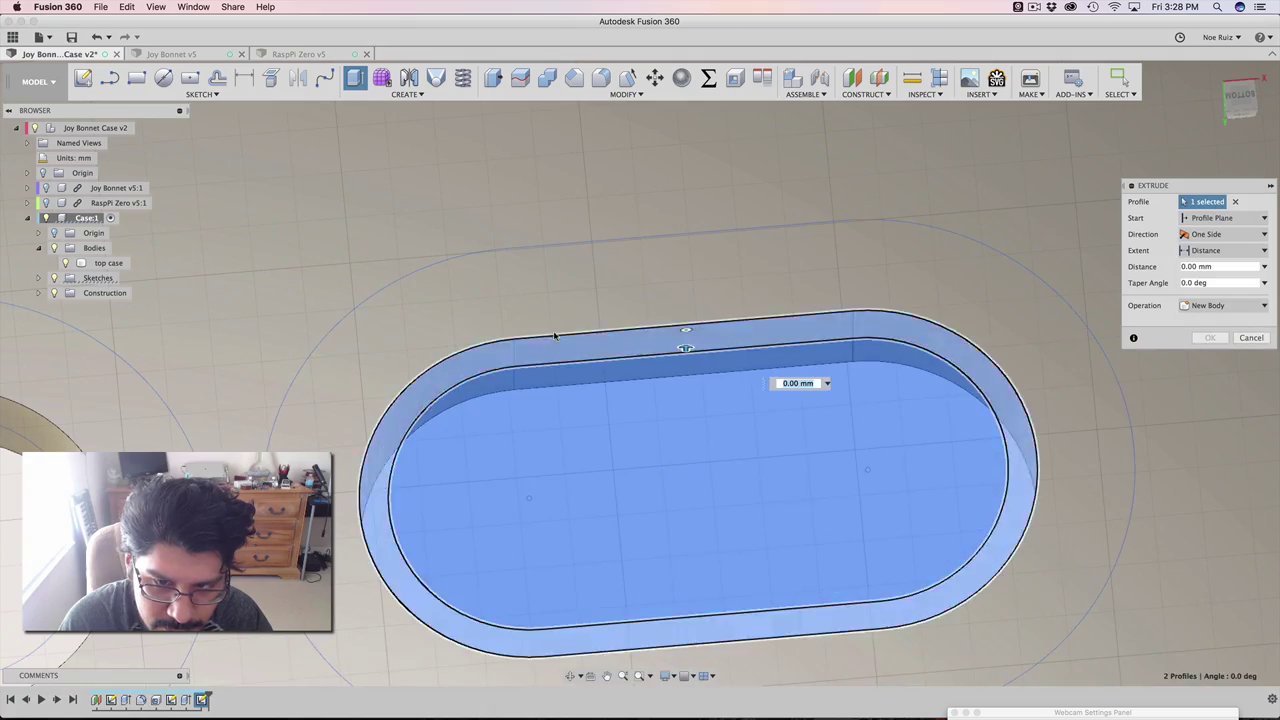
pyautogui.click(555, 318)
pyautogui.scroll(-4, 300, 430)
pyautogui.scroll(3, 200, 455)
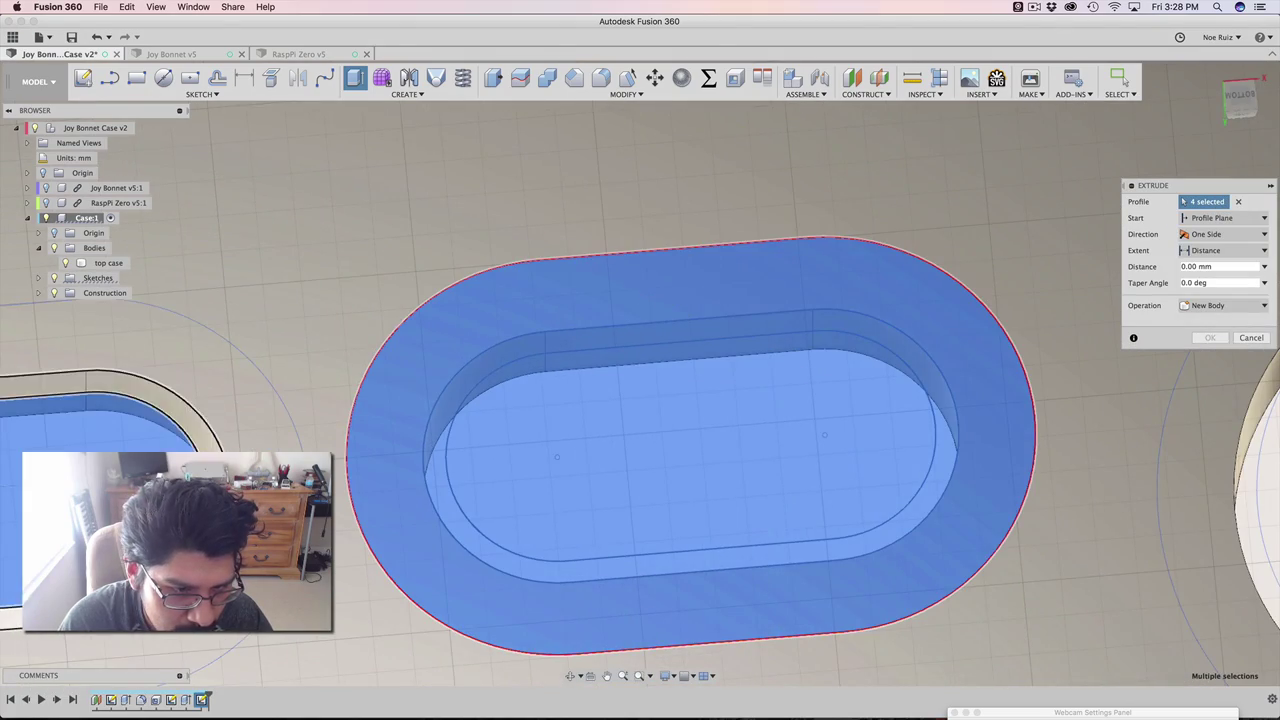
pyautogui.click(160, 395)
pyautogui.click(225, 400)
# Step: Add all profiles of the round opening nearest the slots and of the upper round opening to the extrusion
pyautogui.scroll(-4, 311, 452)
pyautogui.scroll(5, 723, 414)
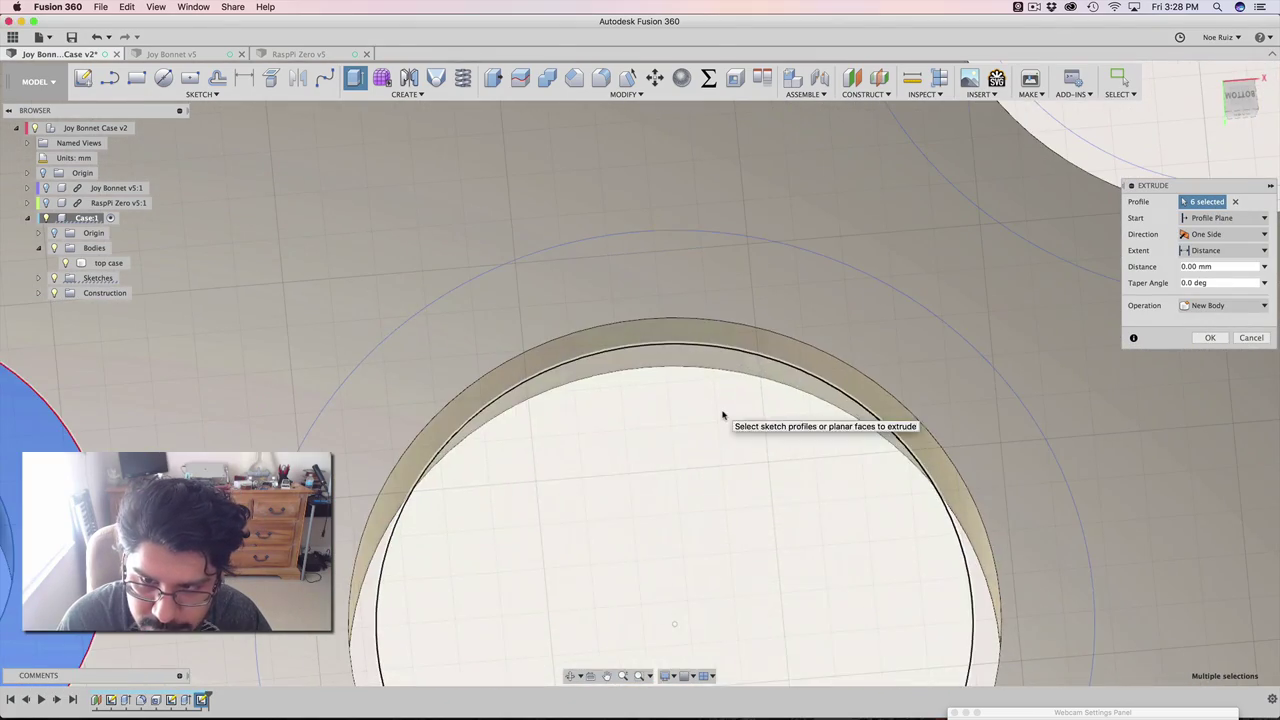
pyautogui.click(723, 415)
pyautogui.scroll(-5, 737, 291)
pyautogui.scroll(4, 717, 567)
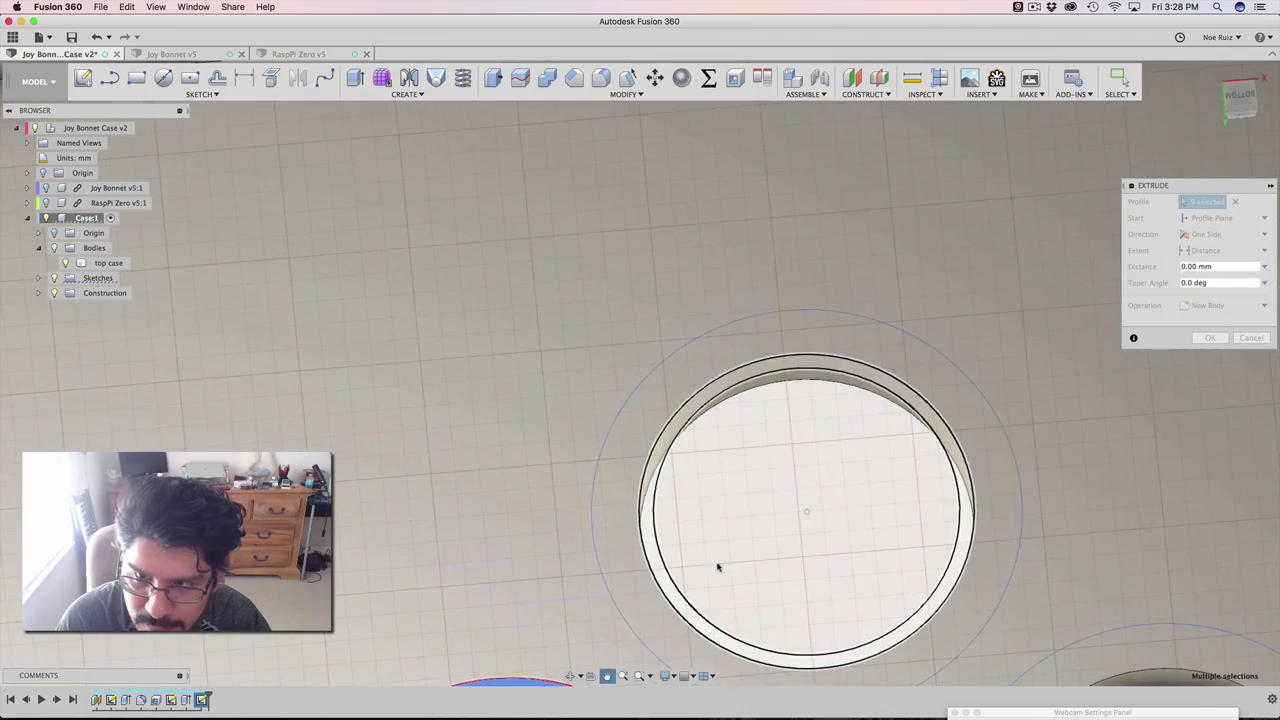
pyautogui.click(717, 567)
pyautogui.scroll(3, 641, 534)
pyautogui.click(646, 542)
pyautogui.click(621, 542)
pyautogui.scroll(-5, 621, 542)
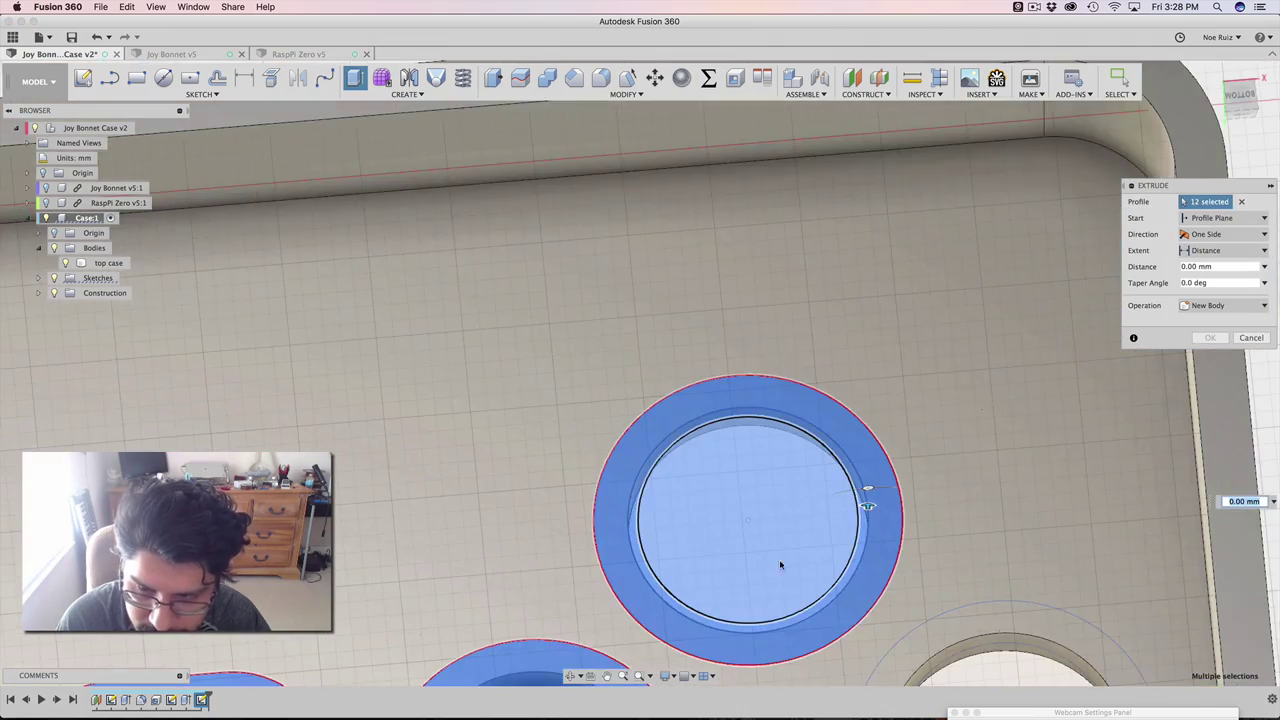
# Step: Add all profiles of the right and lower round openings, as seen from below, to the extrusion
pyautogui.scroll(-4, 770, 530)
pyautogui.scroll(5, 766, 517)
pyautogui.click(903, 640)
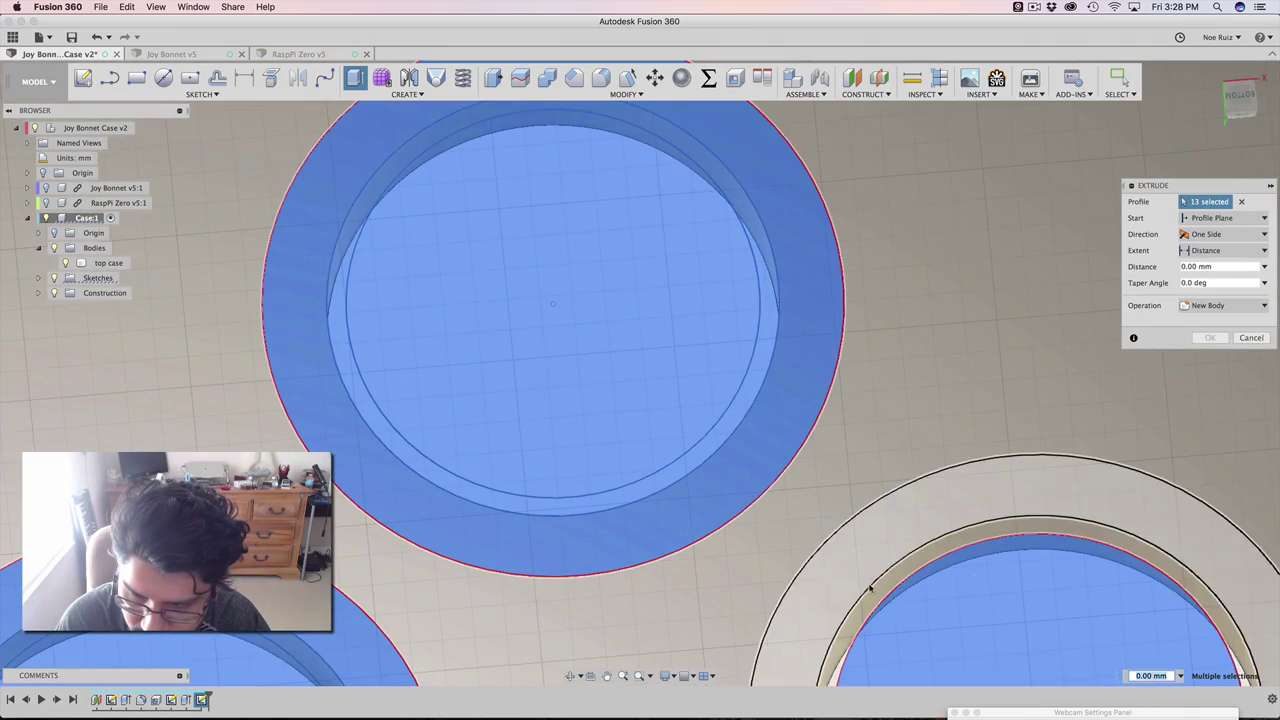
pyautogui.click(849, 525)
pyautogui.scroll(-4, 829, 560)
pyautogui.scroll(3, 717, 500)
pyautogui.click(742, 549)
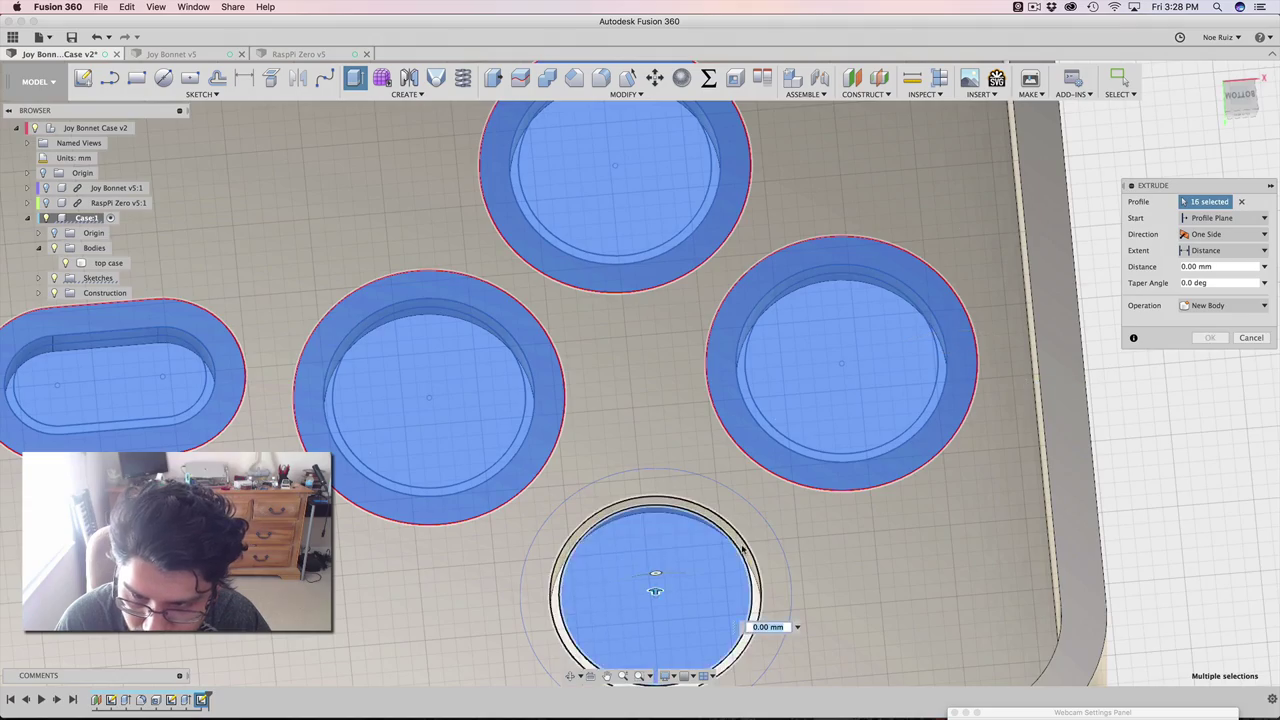
pyautogui.scroll(2, 742, 549)
pyautogui.click(746, 547)
pyautogui.click(754, 543)
# Step: Extrude the selected button profiles 1 mm into the case interior as new bodies
pyautogui.scroll(-6, 754, 543)
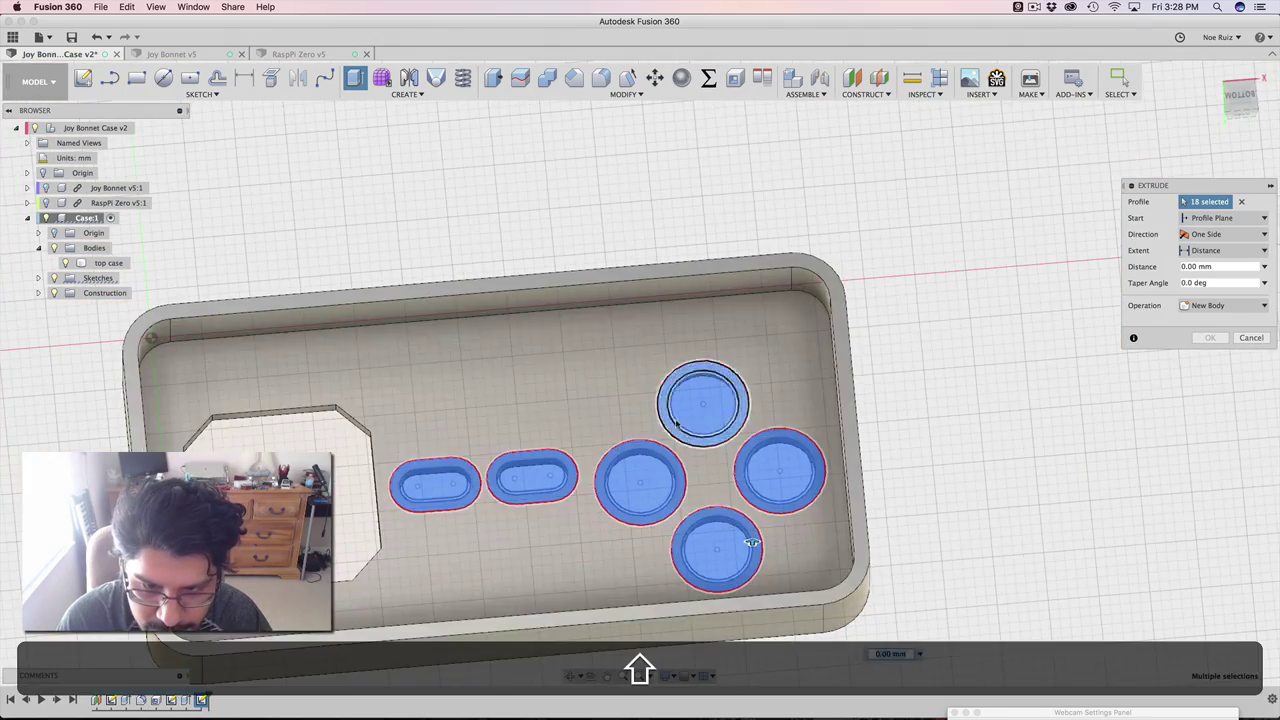
pyautogui.keyDown('shift'); pyautogui.moveTo(676, 422); pyautogui.dragTo(676, 520, button='middle'); pyautogui.keyUp('shift')
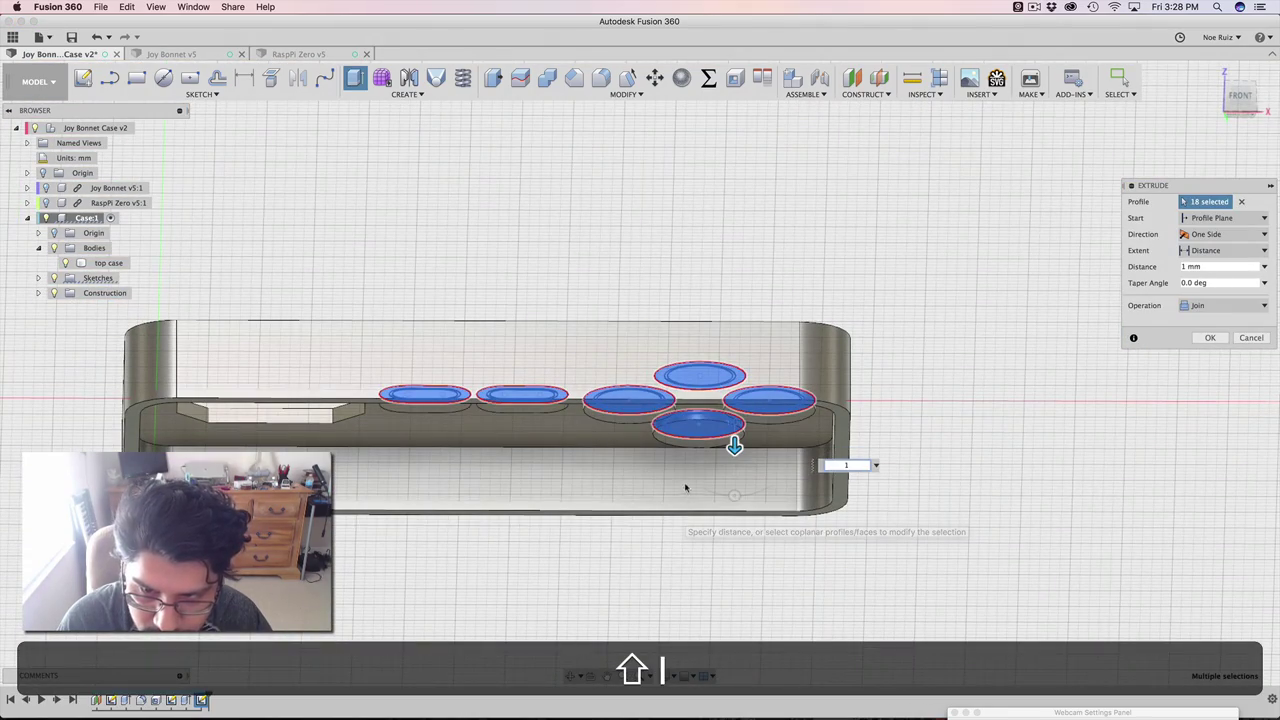
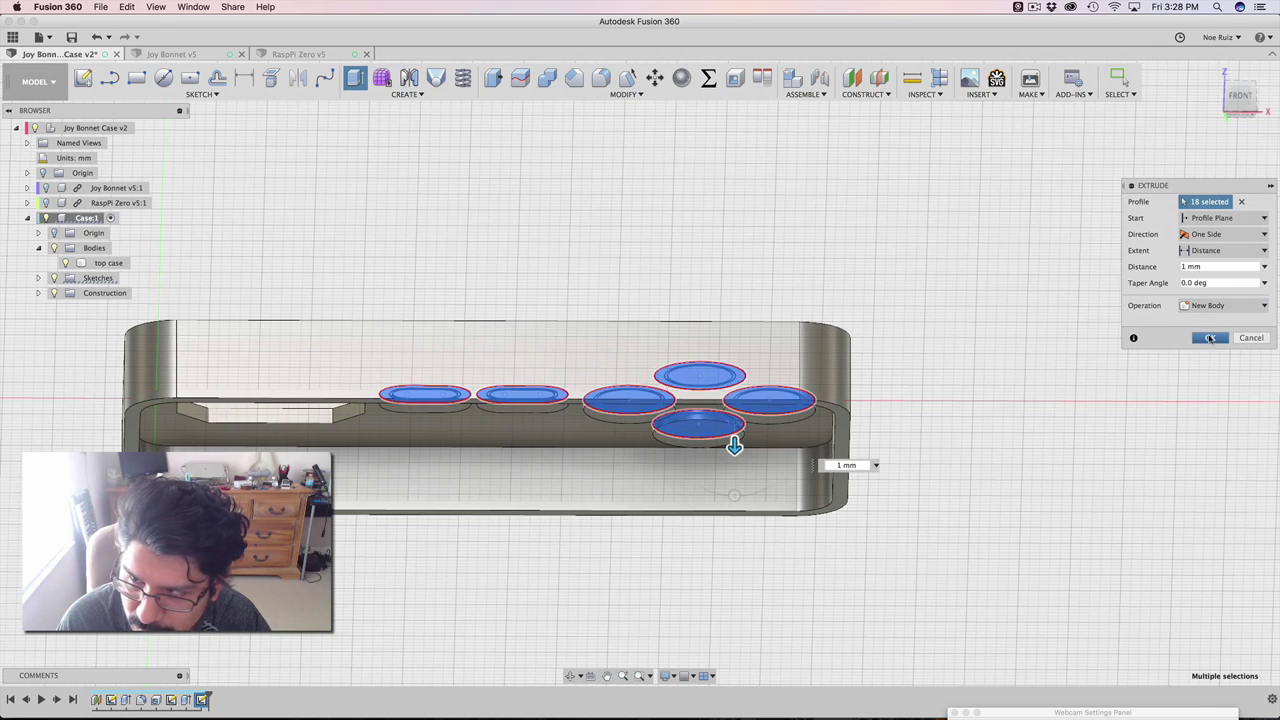
pyautogui.click(1205, 341)
# Step: Show the button offset sketch again and select the inner profiles of both slots for an extrusion
pyautogui.keyDown('shift'); pyautogui.moveTo(717, 260); pyautogui.dragTo(900, 545, button='middle'); pyautogui.keyUp('shift')
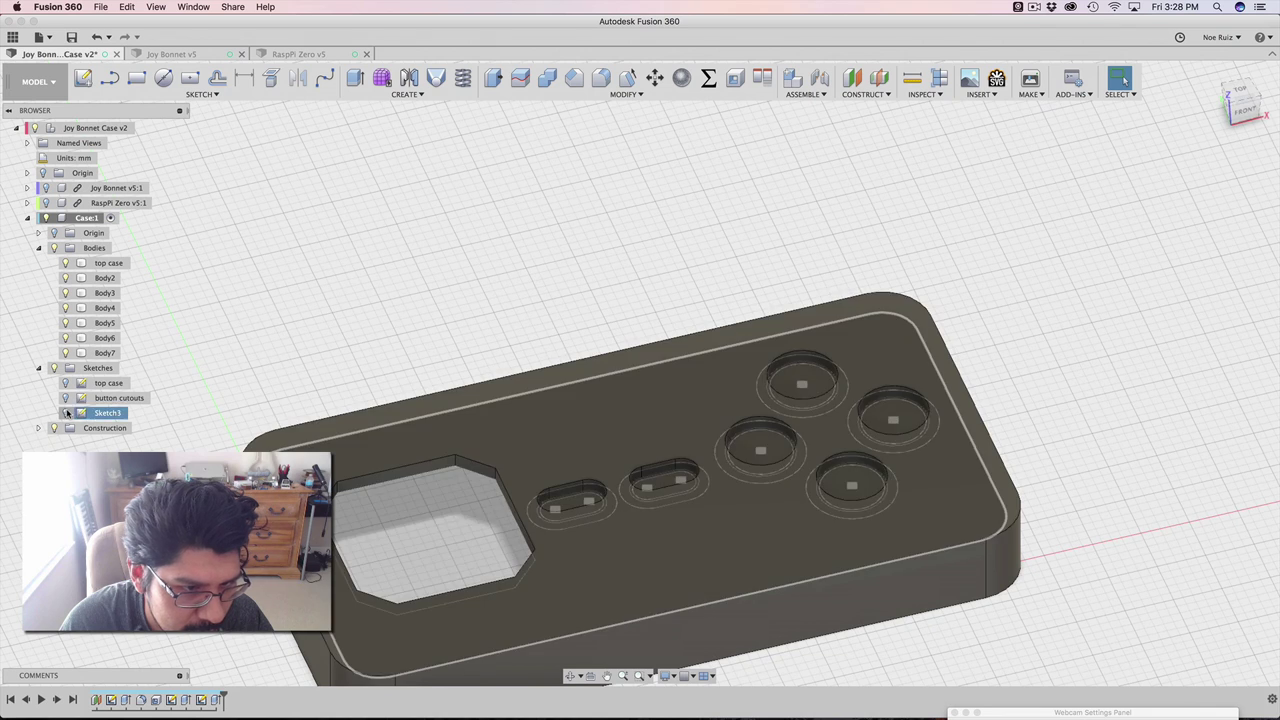
pyautogui.click(66, 413)
pyautogui.press('e')
pyautogui.scroll(5, 570, 517)
pyautogui.click(578, 432)
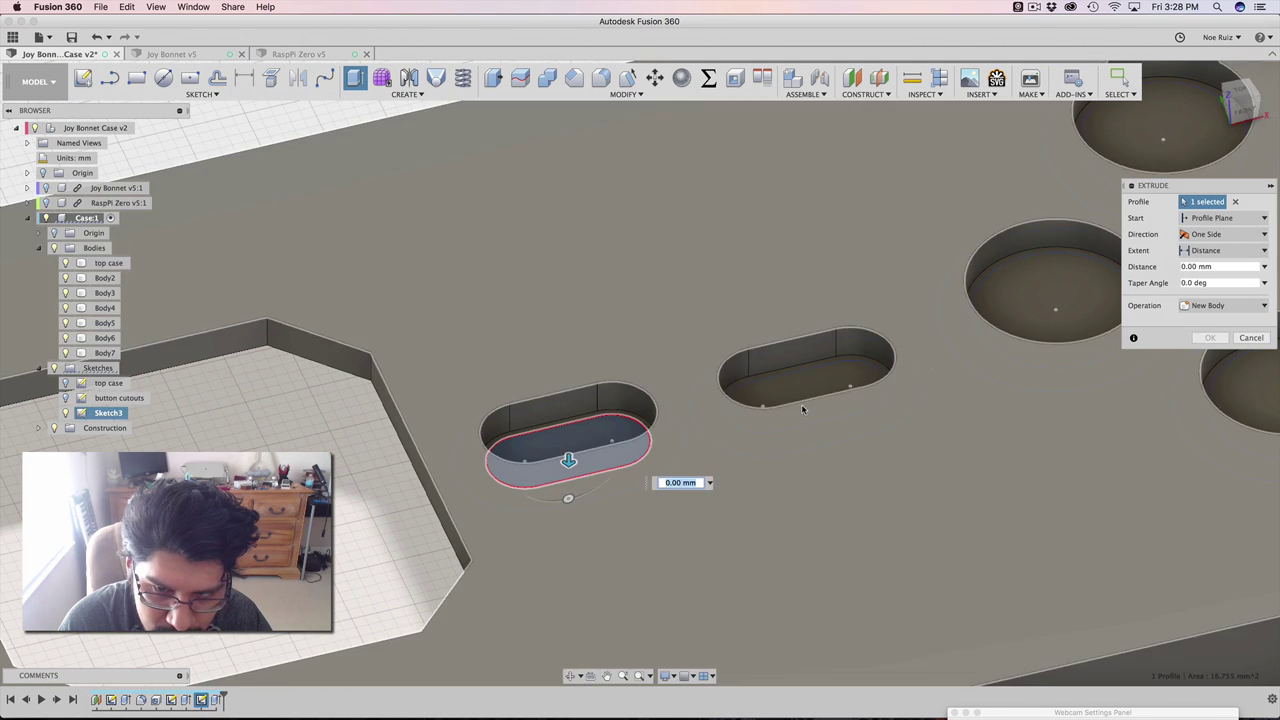
pyautogui.click(805, 425)
pyautogui.scroll(-3, 853, 448)
# Step: Add the inner profiles of the four round openings and extrude all six by -3 mm out through the case, joined to the flanges
pyautogui.click(850, 488)
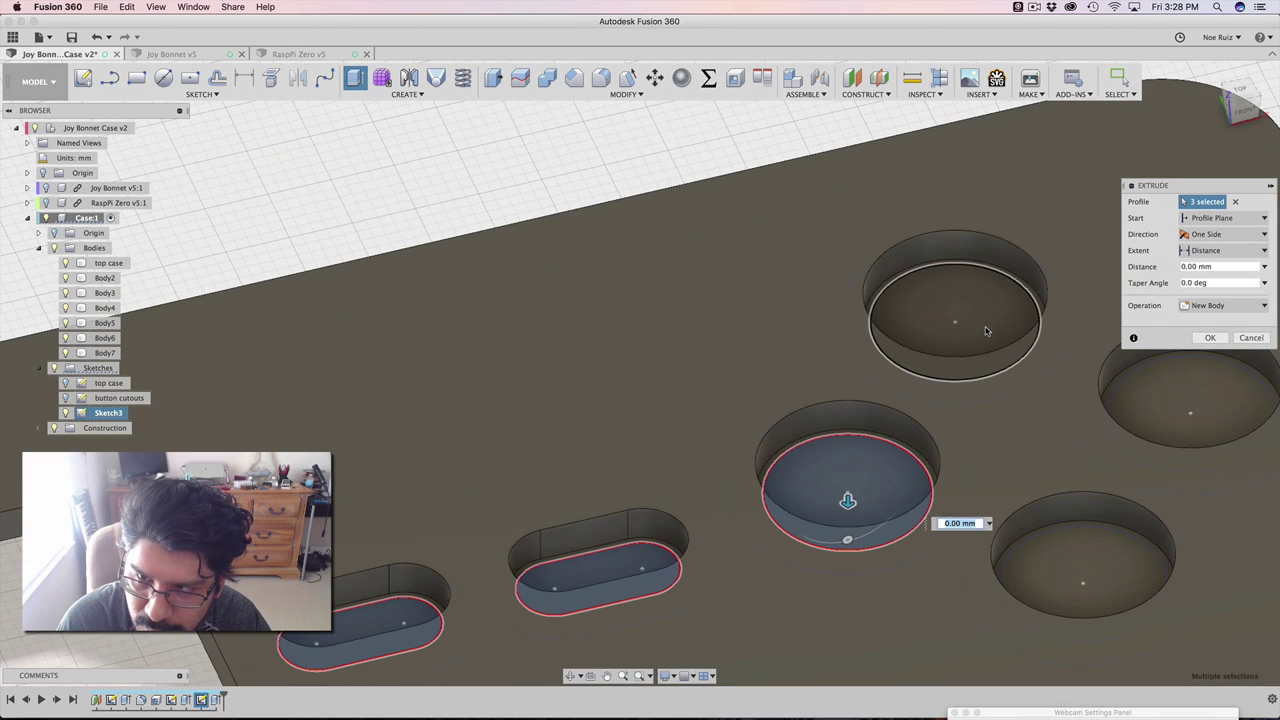
pyautogui.click(950, 318)
pyautogui.click(1188, 412)
pyautogui.click(1045, 545)
pyautogui.scroll(-2, 1046, 535)
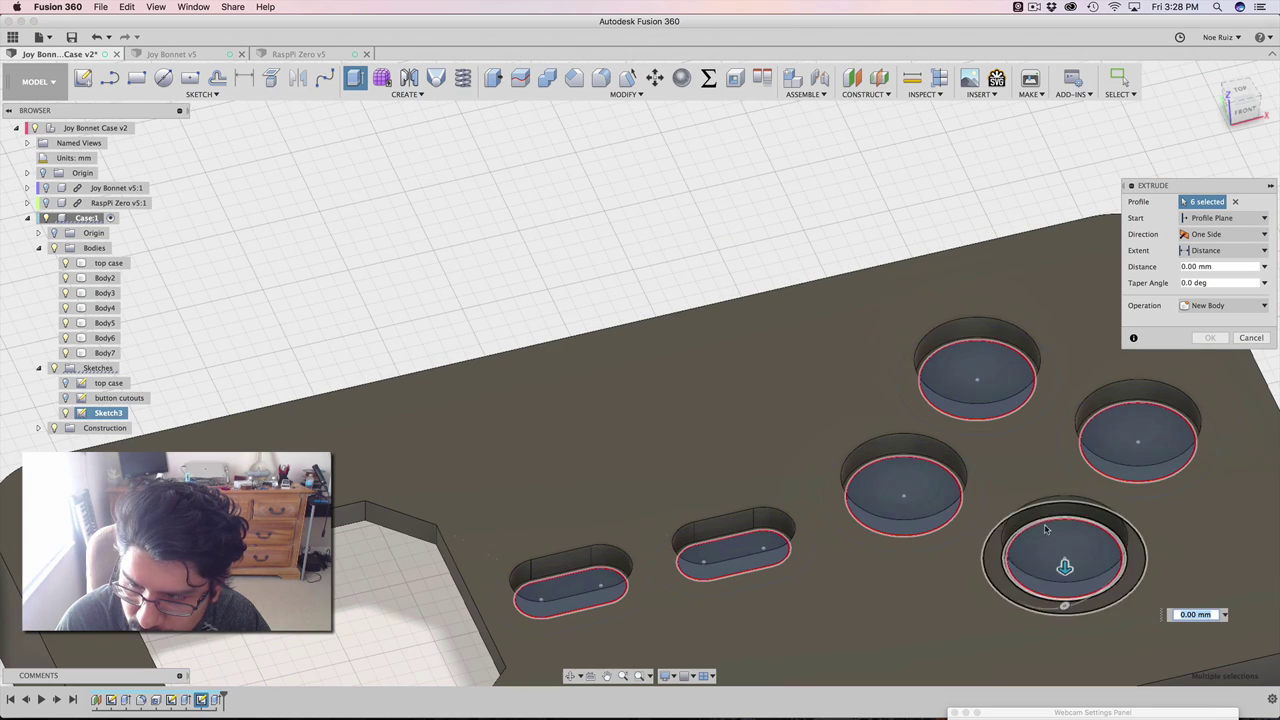
pyautogui.moveTo(1064, 567); pyautogui.dragTo(1064, 509)
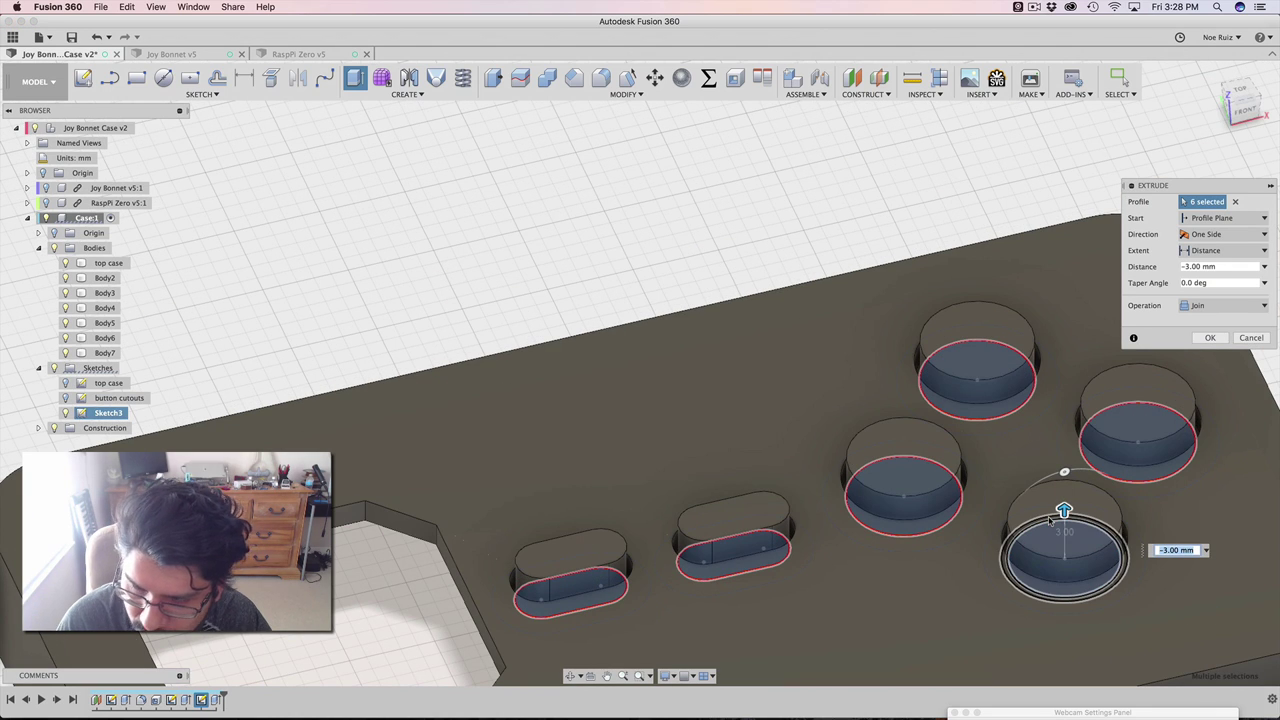
pyautogui.press('Return')
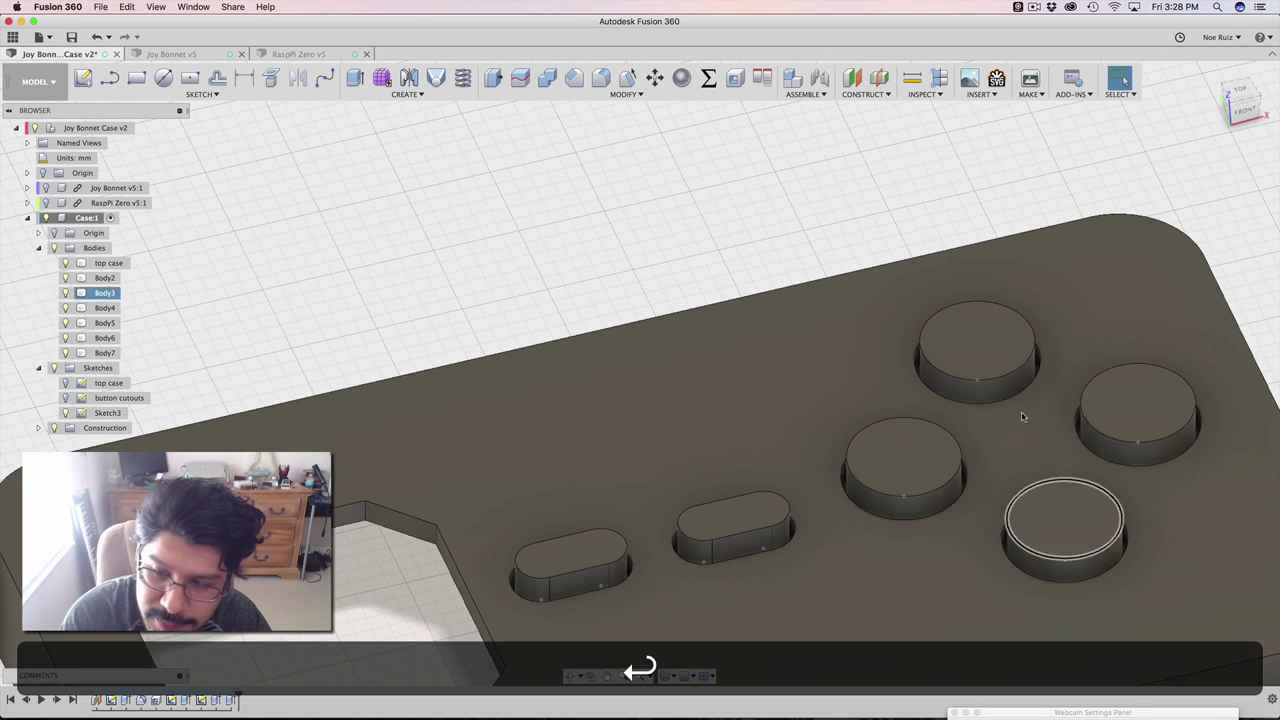
# Step: Create a section analysis from the case's short end face at a Y distance of -7 mm, cutting through the outermost round button
pyautogui.scroll(-5, 605, 373)
pyautogui.keyDown('shift'); pyautogui.moveTo(605, 373); pyautogui.dragTo(705, 150, button='middle'); pyautogui.keyUp('shift')
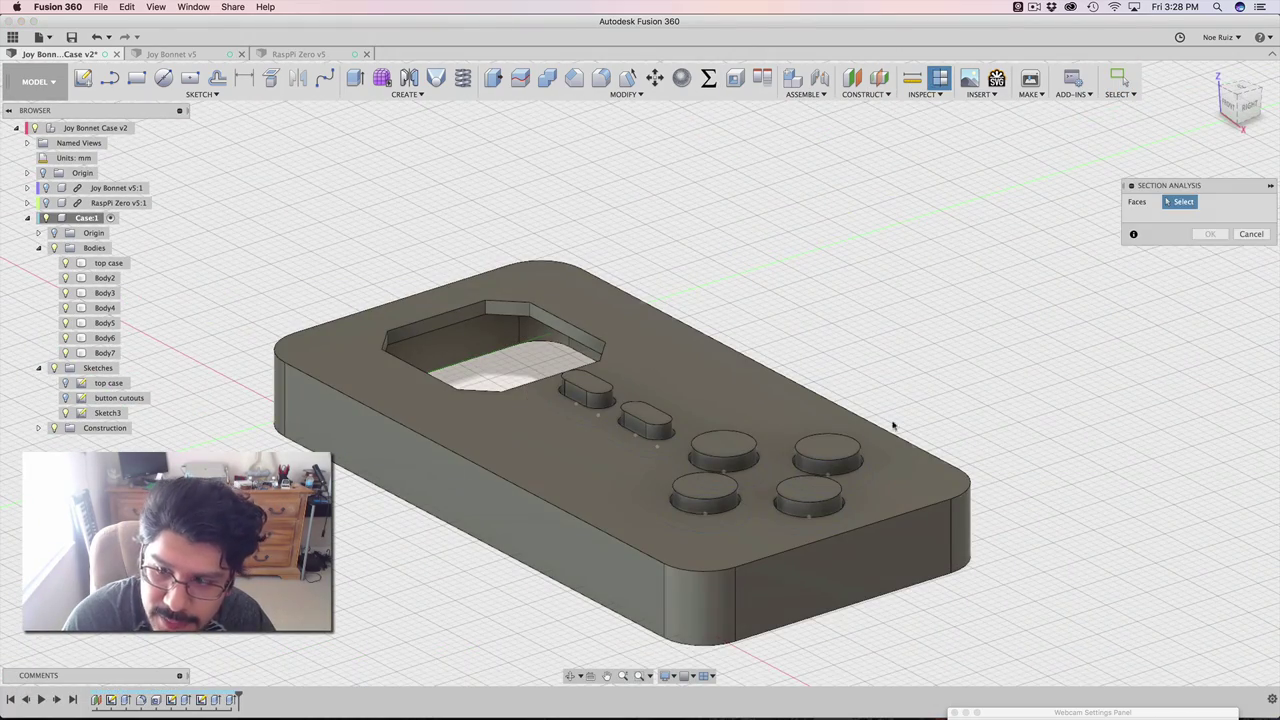
pyautogui.click(864, 552)
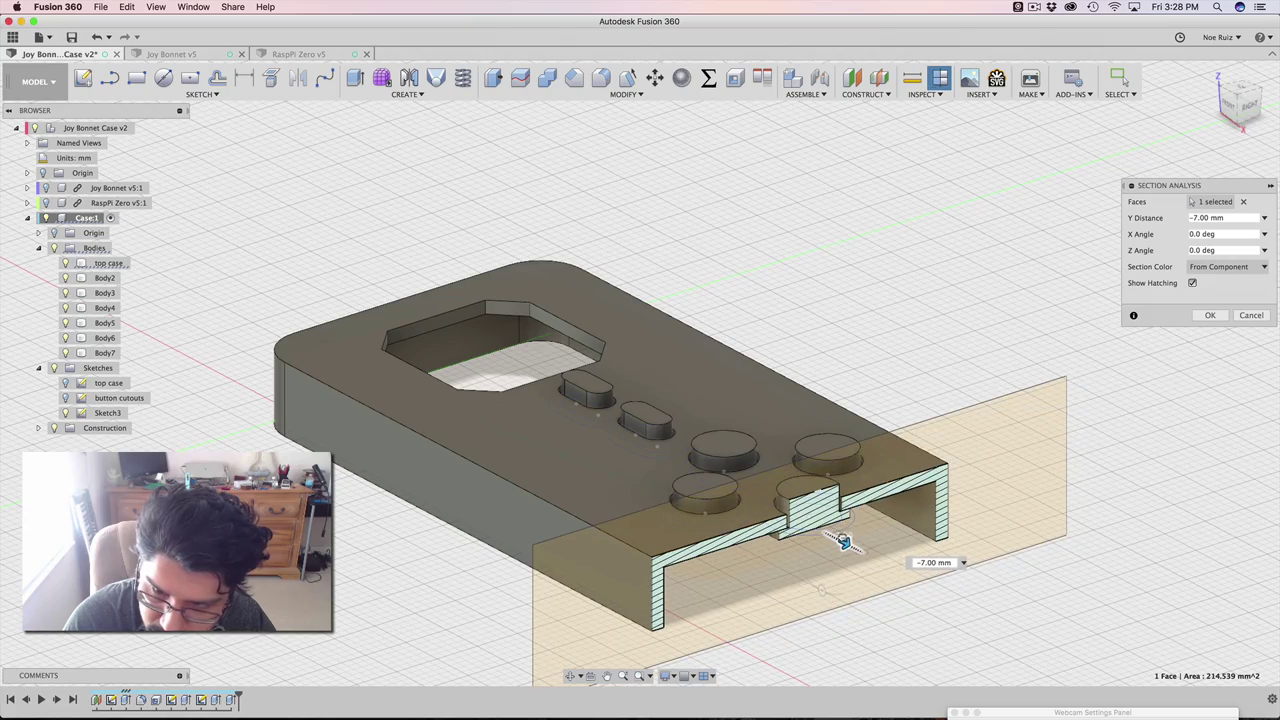
pyautogui.click(1240, 105)
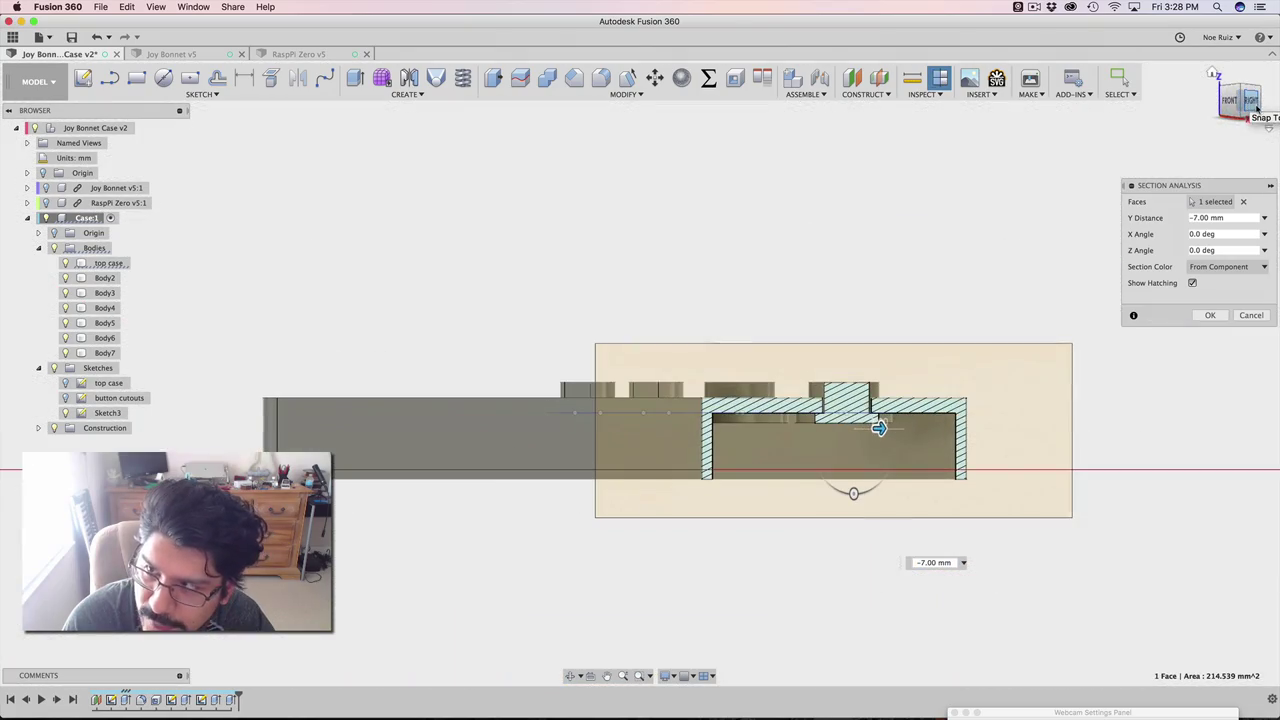
pyautogui.click(1210, 315)
# Step: Display the Joy Bonnet board in the section and check the button's clearance to the case and its contact with the switch
pyautogui.keyDown('shift'); pyautogui.moveTo(1057, 334); pyautogui.dragTo(971, 383, button='middle'); pyautogui.keyUp('shift')
pyautogui.scroll(5, 706, 507)
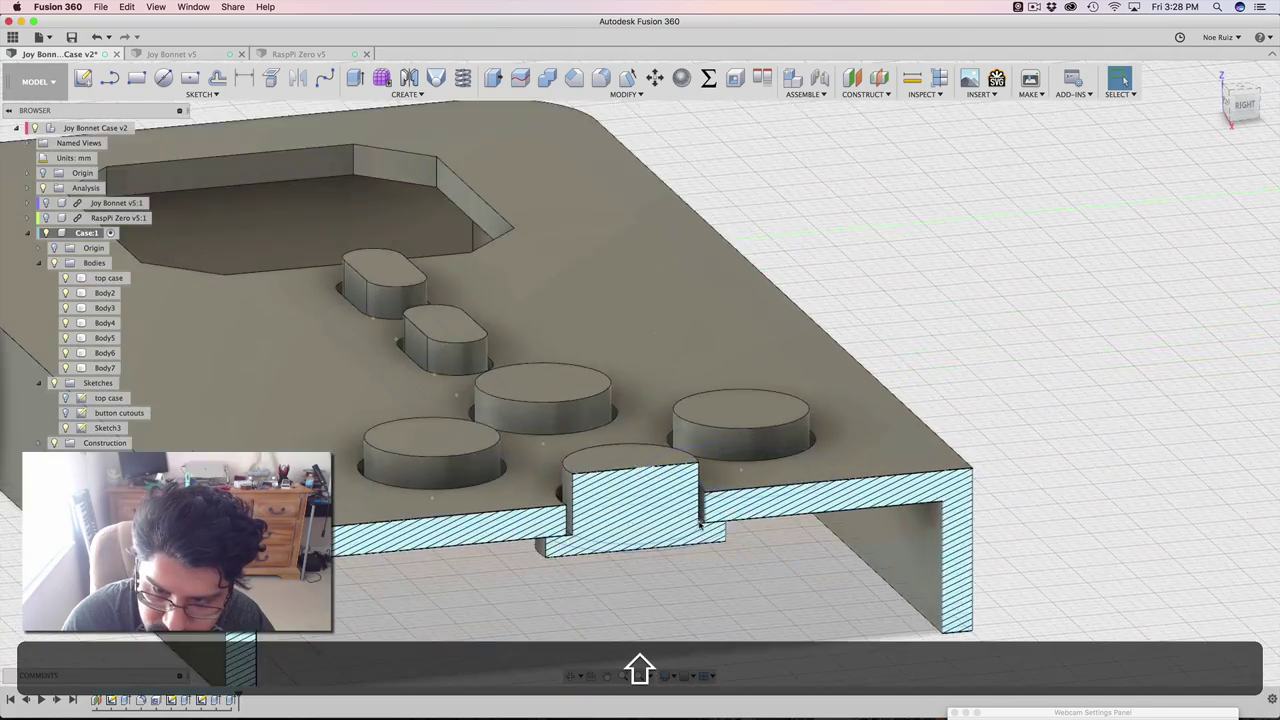
pyautogui.scroll(2, 706, 507)
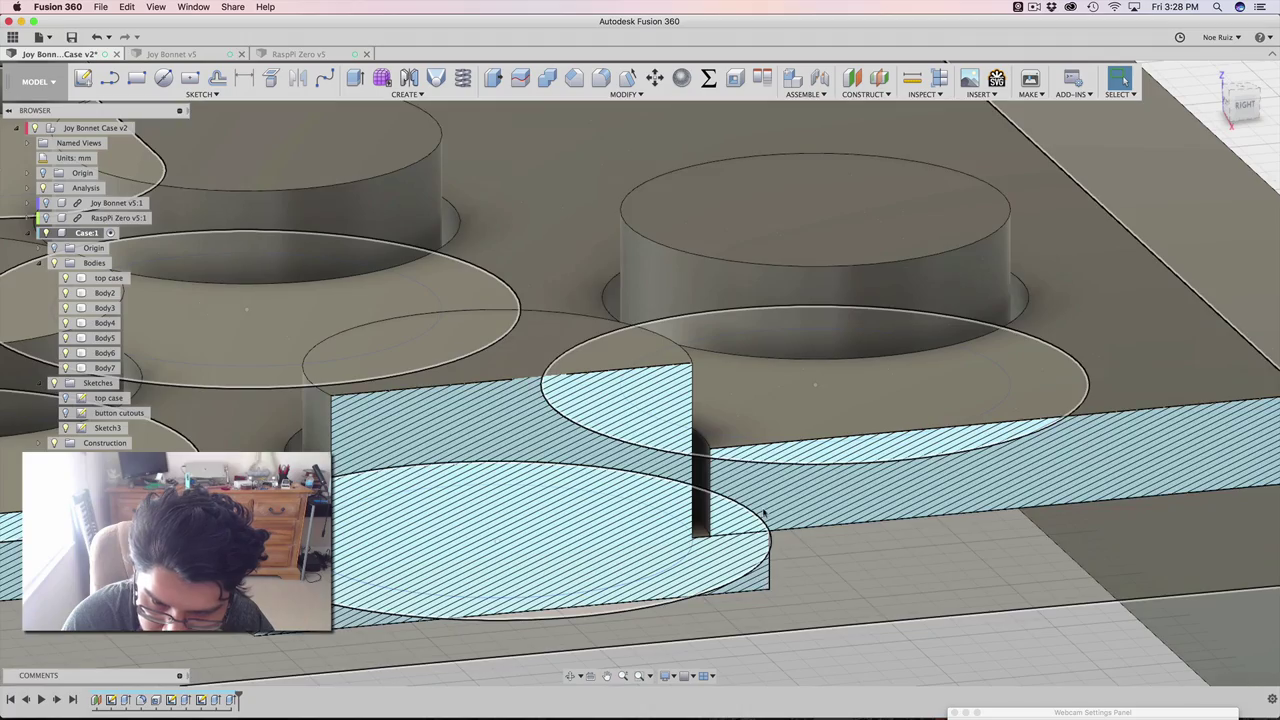
pyautogui.scroll(-8, 764, 512)
pyautogui.keyDown('shift'); pyautogui.moveTo(891, 363); pyautogui.dragTo(391, 251, button='middle'); pyautogui.keyUp('shift')
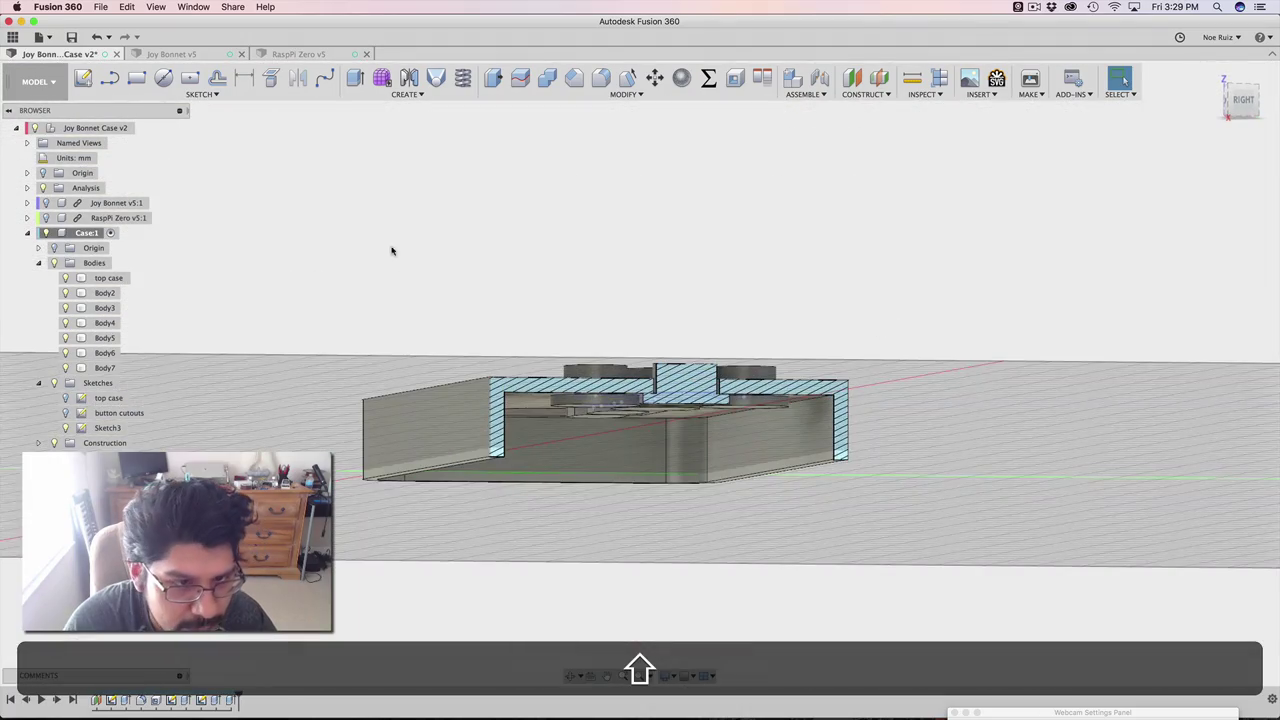
pyautogui.click(46, 203)
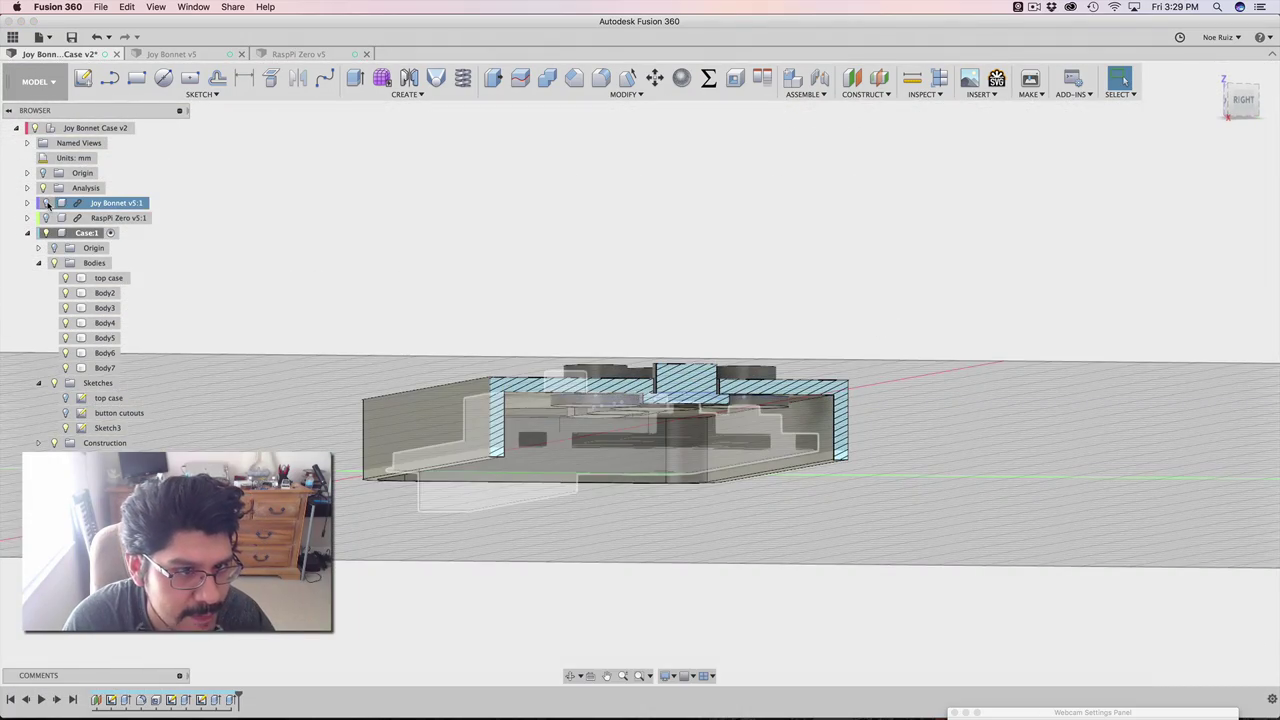
pyautogui.moveTo(903, 483)
pyautogui.keyDown('shift'); pyautogui.mouseDown(button='middle')
pyautogui.moveTo(886, 517)
pyautogui.moveTo(880, 497)
pyautogui.mouseUp(button='middle'); pyautogui.keyUp('shift')
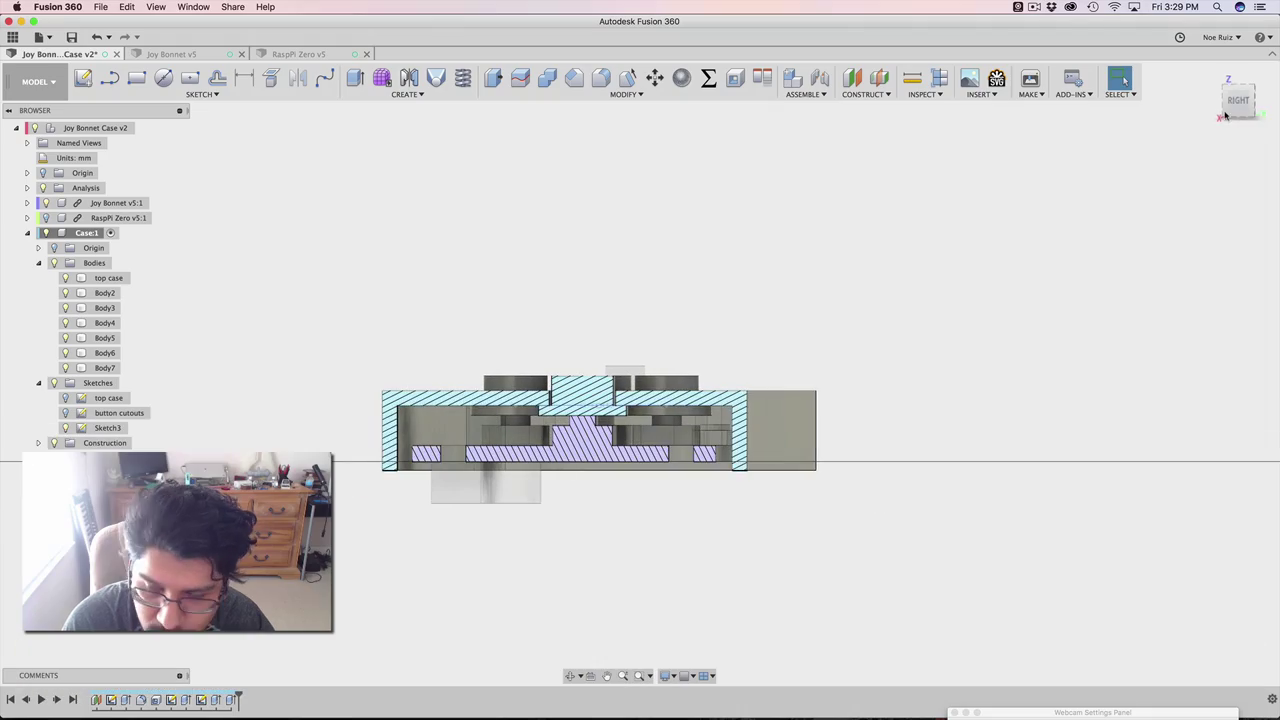
pyautogui.scroll(10, 701, 432)
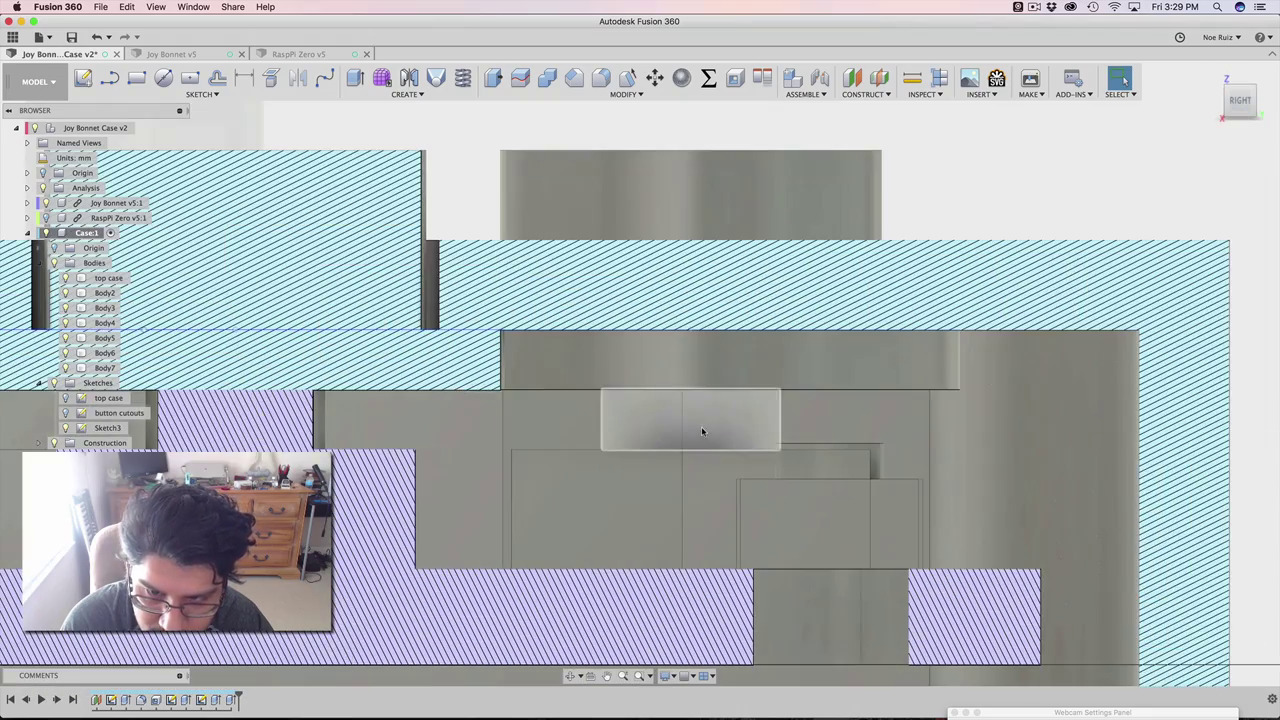
pyautogui.scroll(-10, 683, 392)
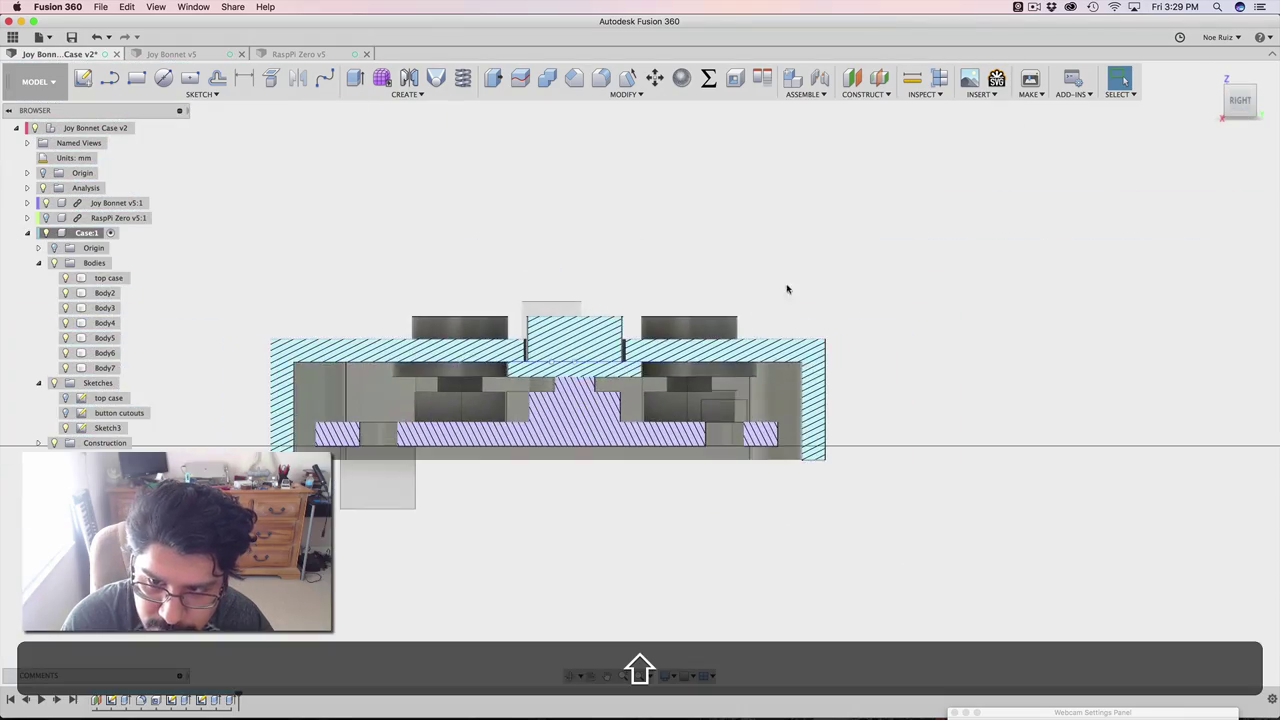
pyautogui.keyDown('shift'); pyautogui.moveTo(786, 286); pyautogui.dragTo(800, 297, button='middle'); pyautogui.keyUp('shift')
pyautogui.scroll(-3, 810, 286)
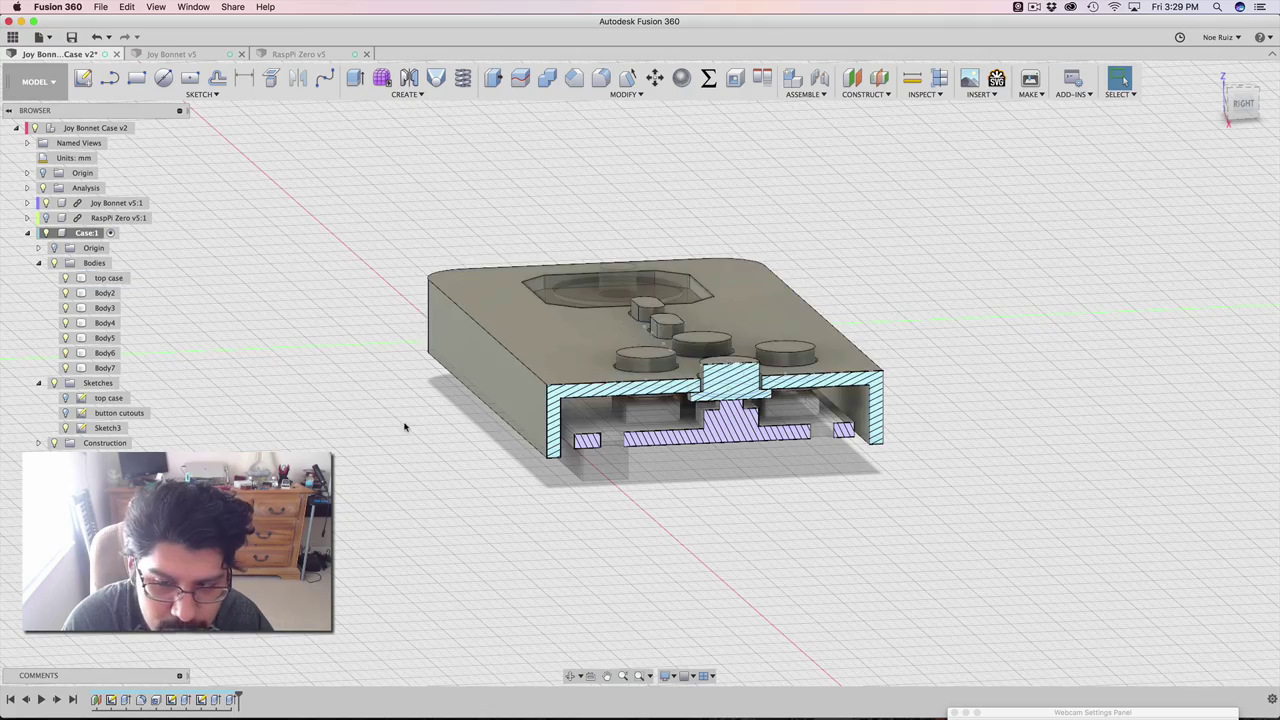
# Step: Group the six button bodies in a folder named buttons
pyautogui.moveTo(405, 427)
pyautogui.keyDown('shift'); pyautogui.mouseDown(button='middle')
pyautogui.moveTo(408, 386)
pyautogui.moveTo(434, 434)
pyautogui.moveTo(394, 425)
pyautogui.mouseUp(button='middle'); pyautogui.keyUp('shift')
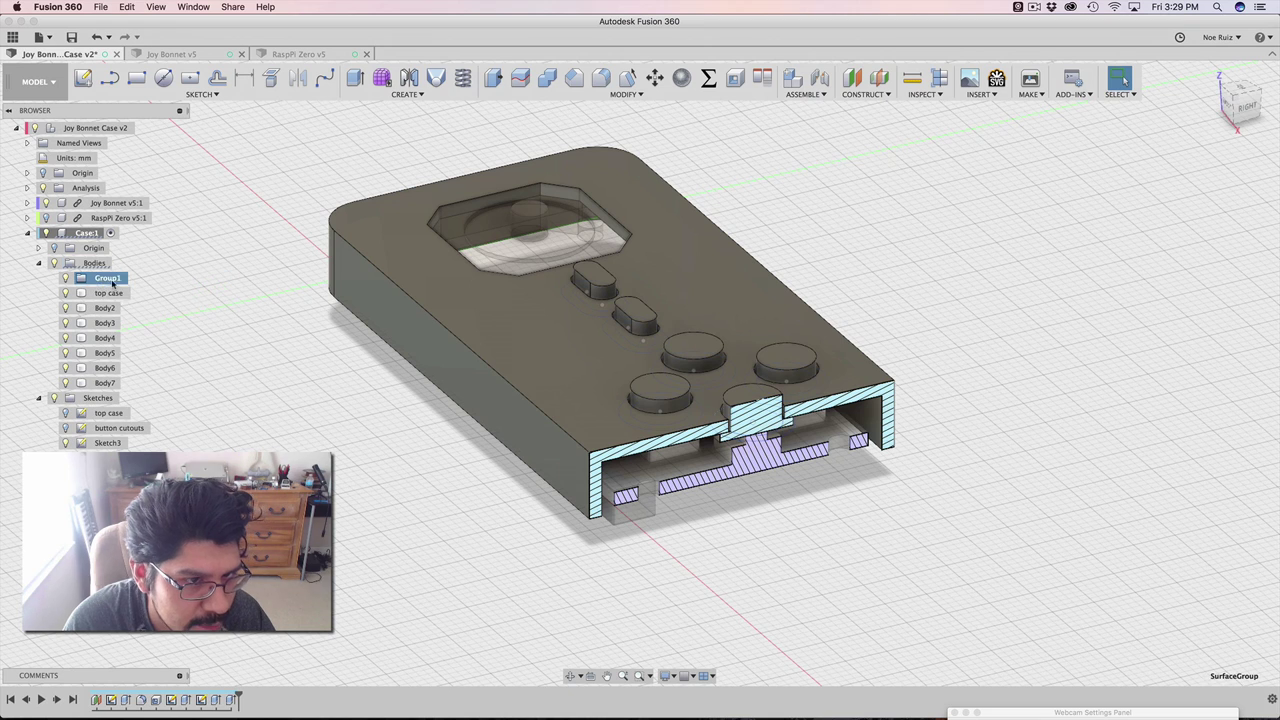
pyautogui.write('buttons')
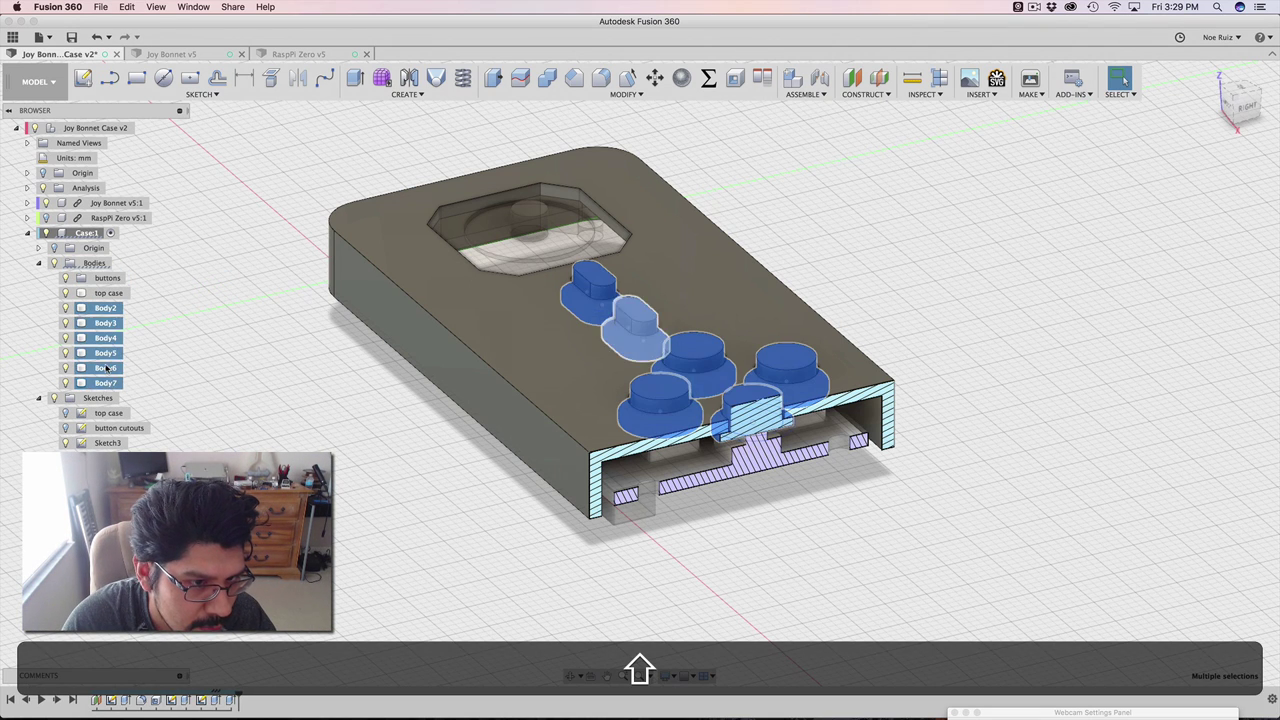
pyautogui.moveTo(107, 306); pyautogui.dragTo(108, 278)
# Step: Examine the underside of the case around the Joy Bonnet board's mounting holes
pyautogui.scroll(-3, 184, 326)
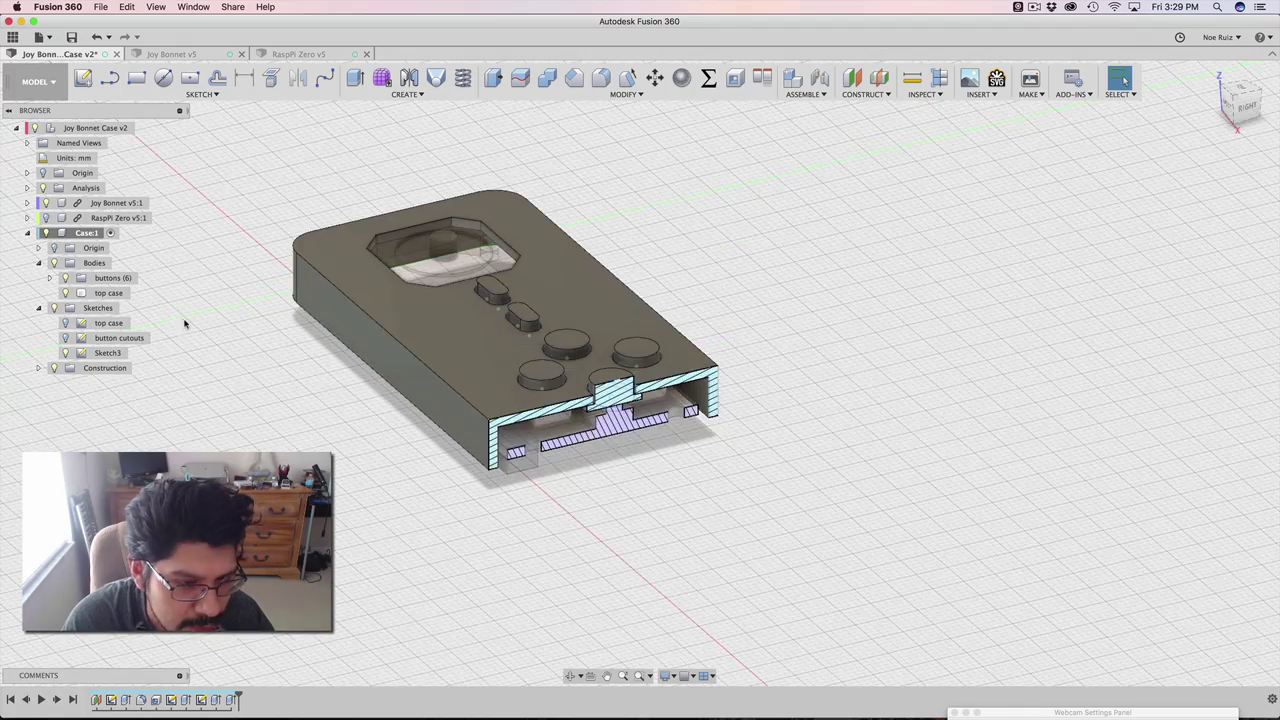
pyautogui.scroll(4, 185, 330)
pyautogui.scroll(-2, 231, 405)
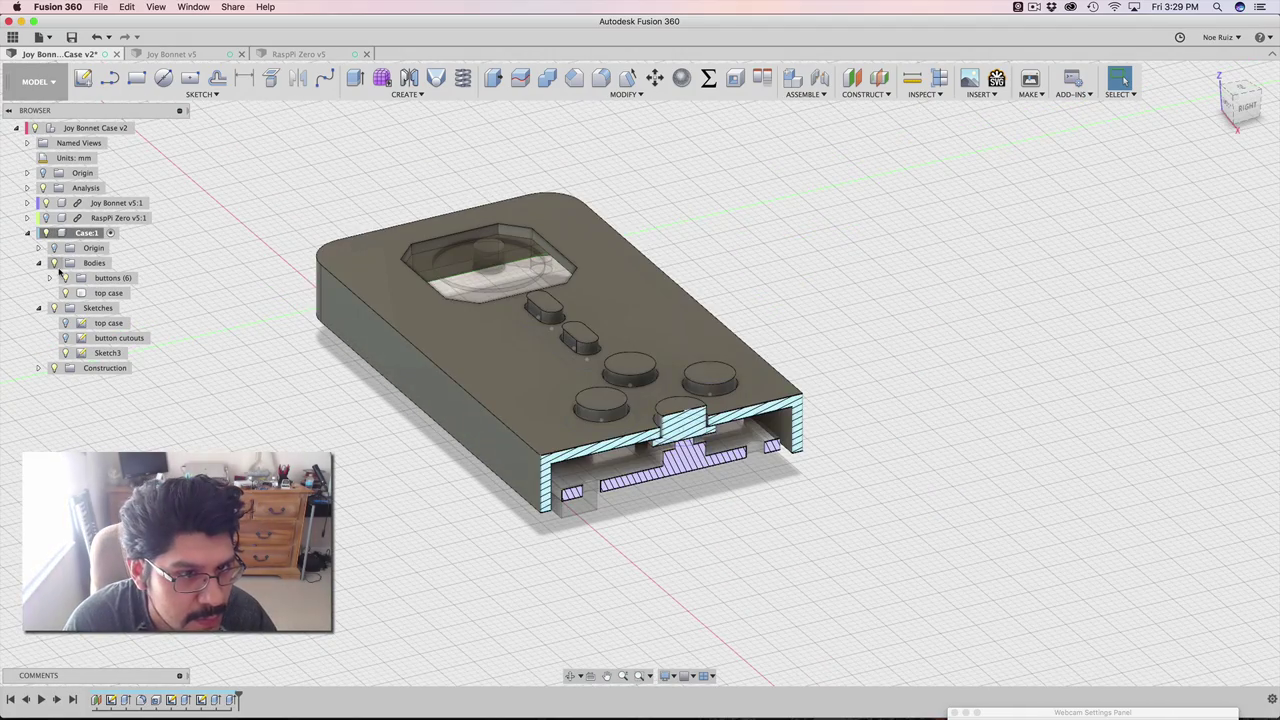
pyautogui.moveTo(240, 330)
pyautogui.keyDown('shift'); pyautogui.mouseDown(button='middle')
pyautogui.moveTo(343, 283)
pyautogui.moveTo(409, 291)
pyautogui.moveTo(409, 329)
pyautogui.moveTo(366, 329)
pyautogui.moveTo(303, 266)
pyautogui.moveTo(343, 300)
pyautogui.moveTo(457, 286)
pyautogui.moveTo(419, 293)
pyautogui.mouseUp(button='middle'); pyautogui.keyUp('shift')
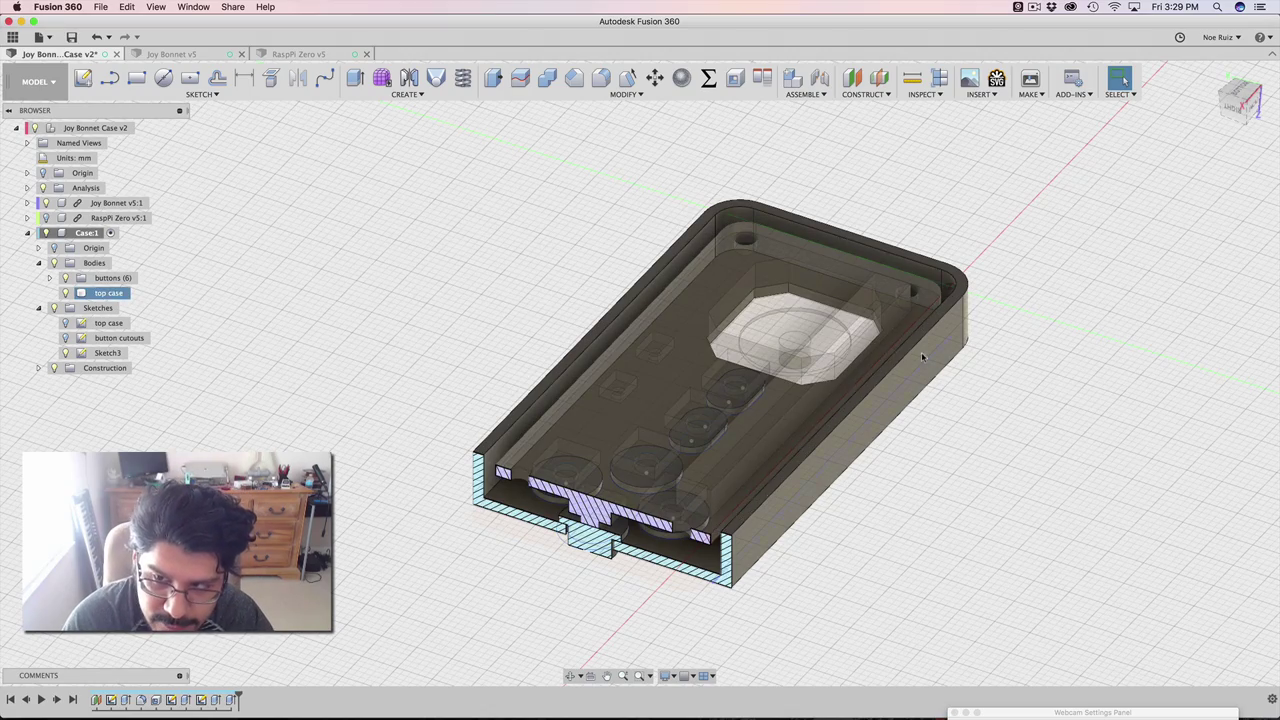
pyautogui.keyDown('shift'); pyautogui.moveTo(921, 352); pyautogui.dragTo(690, 480, button='middle'); pyautogui.keyUp('shift')
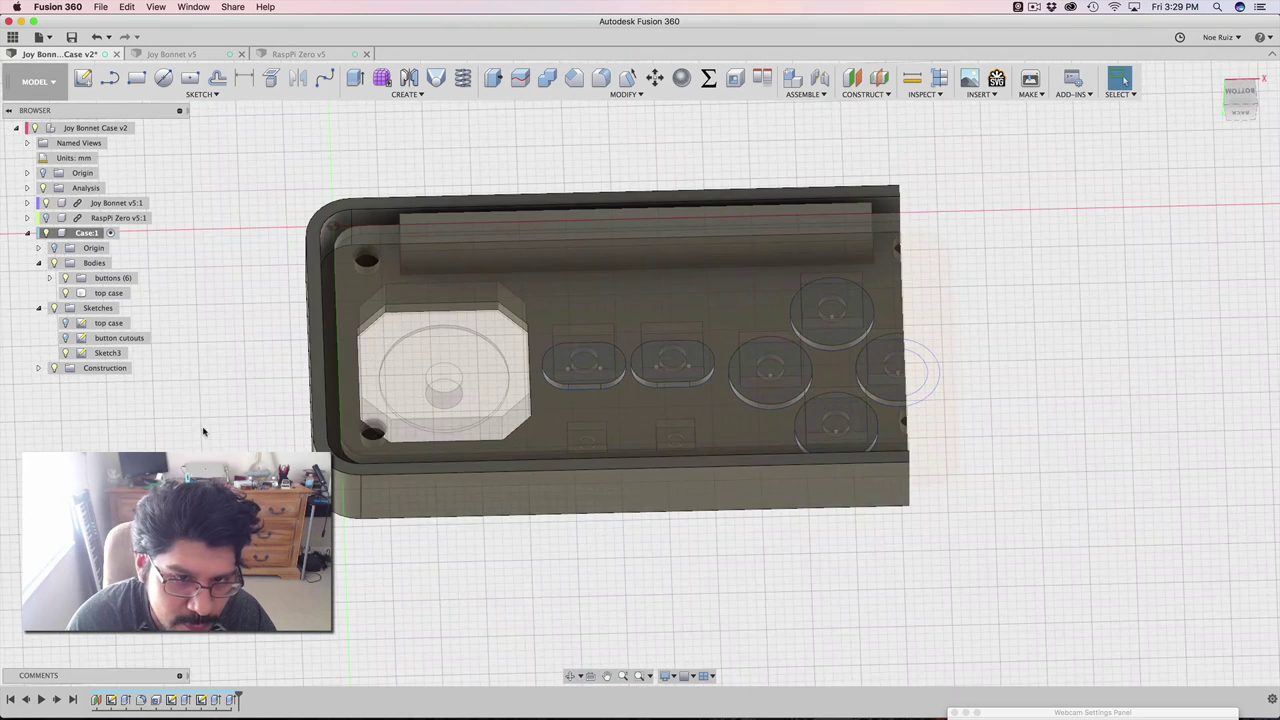
pyautogui.moveTo(203, 432); pyautogui.dragTo(255, 446, button='middle')
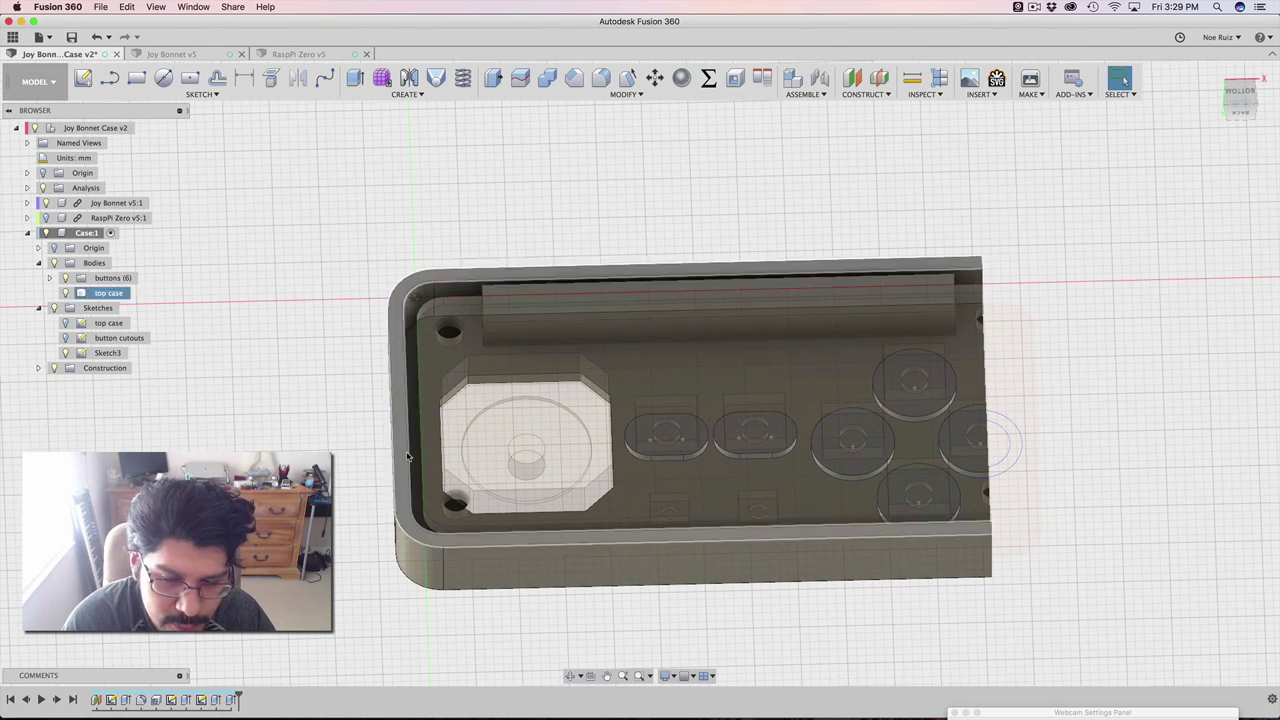
pyautogui.click(295, 371)
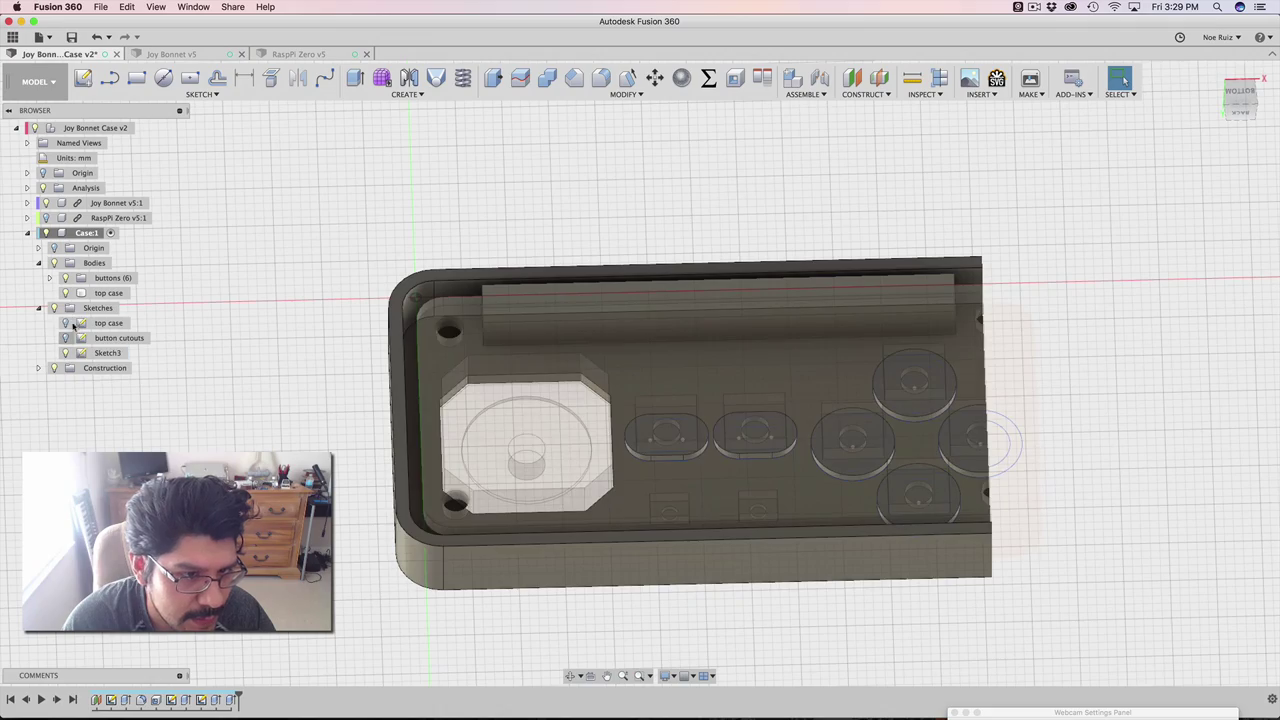
pyautogui.keyDown('shift'); pyautogui.moveTo(223, 443); pyautogui.dragTo(234, 434, button='middle'); pyautogui.keyUp('shift')
pyautogui.scroll(3, 384, 390)
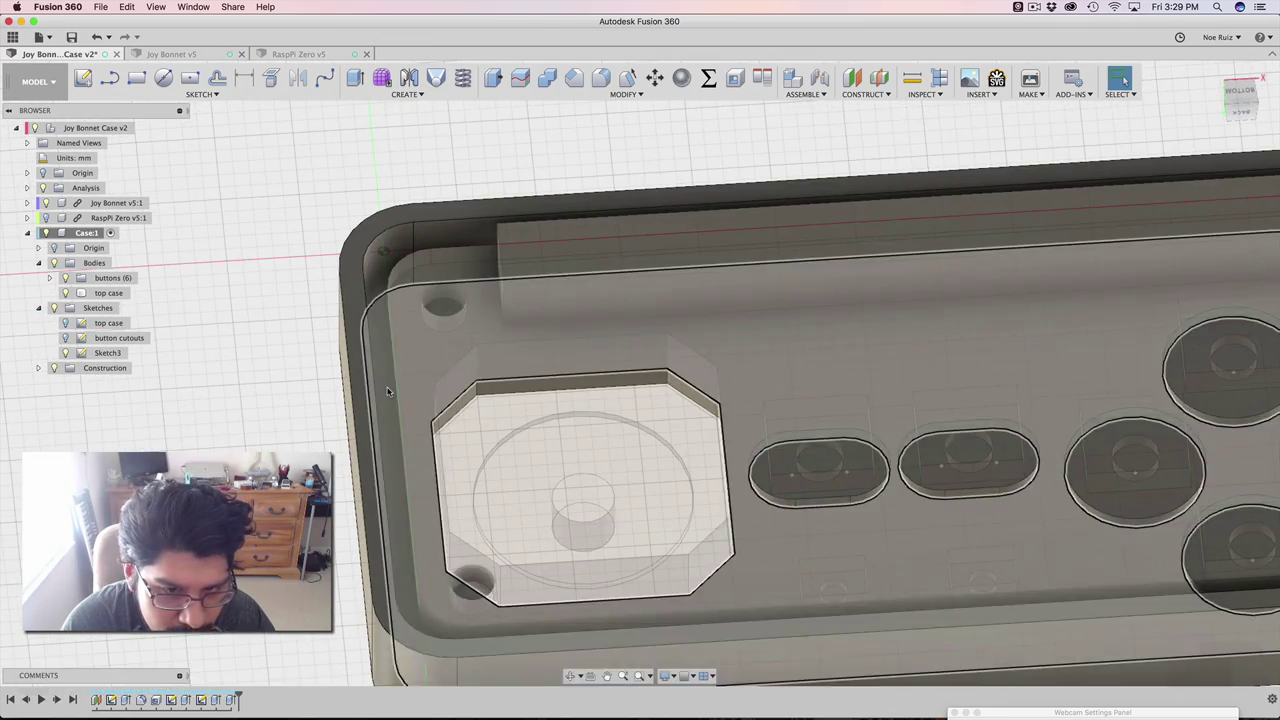
# Step: Start a new sketch on the profile plane at the inner face of the top case
pyautogui.click(387, 391)
pyautogui.scroll(-4, 388, 391)
pyautogui.moveTo(322, 436)
pyautogui.keyDown('shift'); pyautogui.mouseDown(button='middle')
pyautogui.moveTo(318, 383)
pyautogui.moveTo(325, 427)
pyautogui.mouseUp(button='middle'); pyautogui.keyUp('shift')
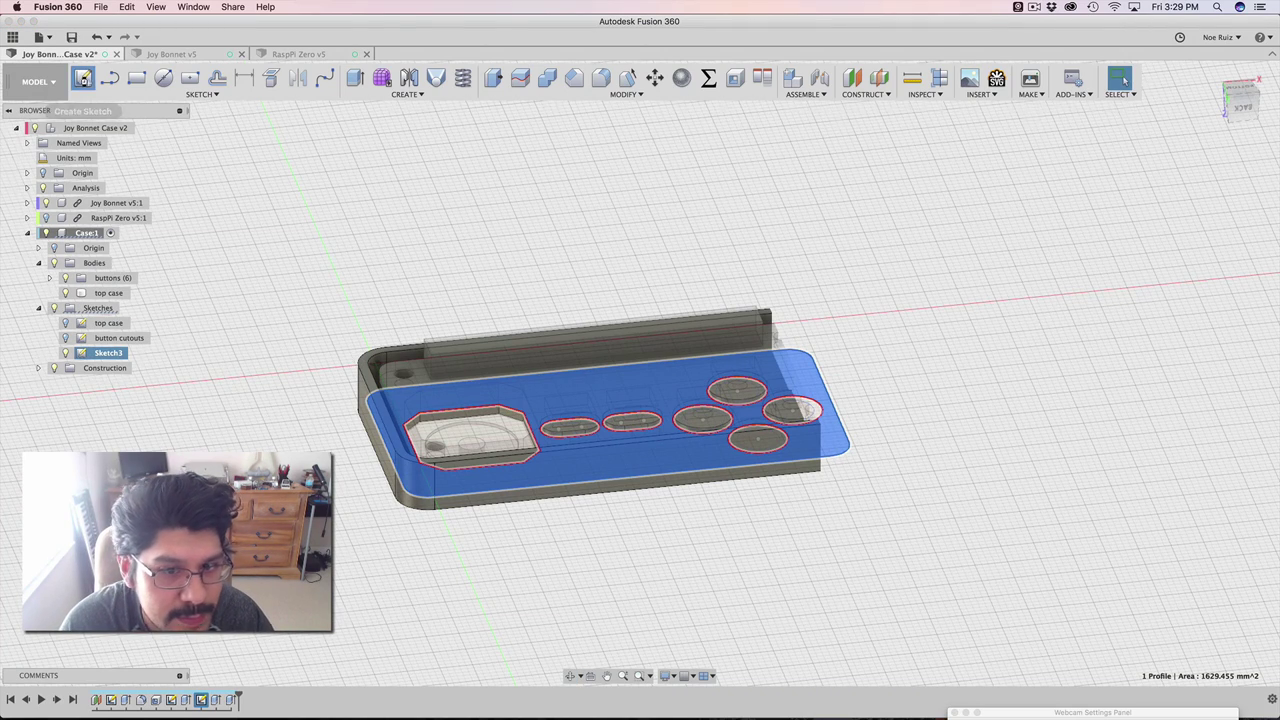
pyautogui.click(83, 78)
# Step: Project the board's upper mounting hole beside the octagonal opening, as seen from below, into the sketch
pyautogui.moveTo(691, 194)
pyautogui.keyDown('shift'); pyautogui.mouseDown(button='middle')
pyautogui.moveTo(552, 160)
pyautogui.moveTo(590, 193)
pyautogui.moveTo(563, 180)
pyautogui.moveTo(586, 366)
pyautogui.moveTo(577, 143)
pyautogui.mouseUp(button='middle'); pyautogui.keyUp('shift')
pyautogui.hotkey('shift', 'p')
pyautogui.scroll(2, 570, 357)
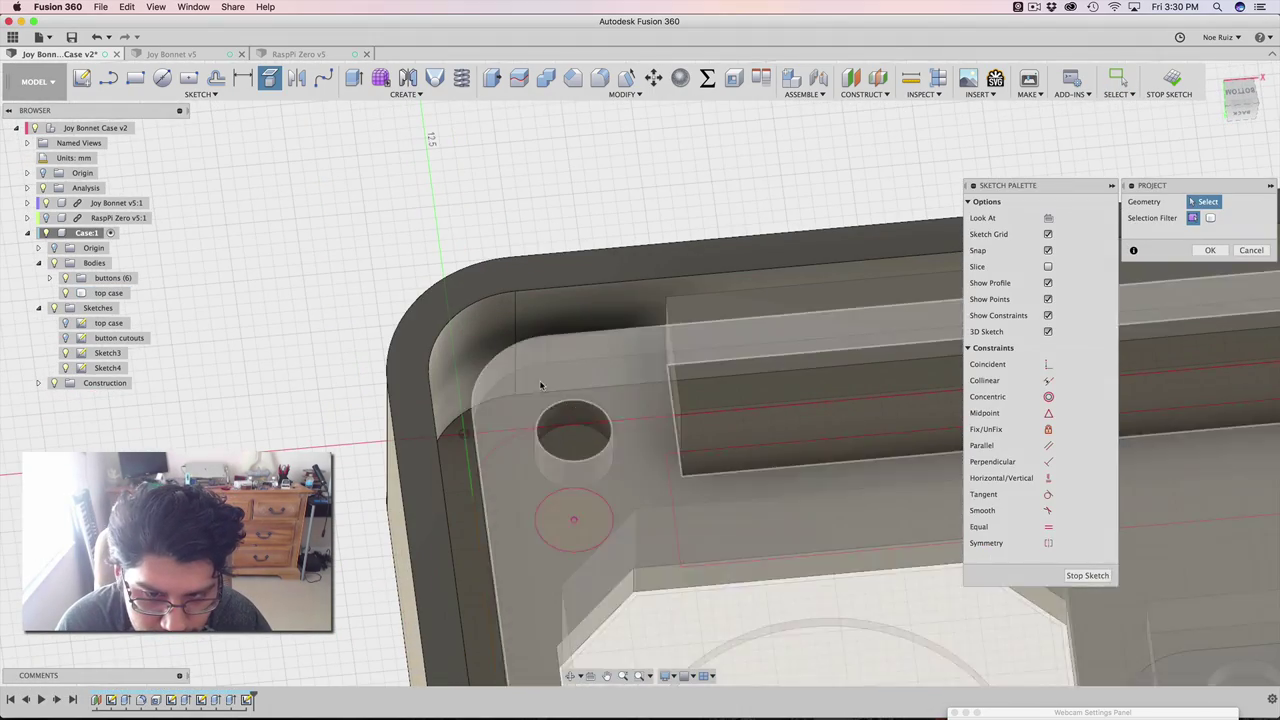
pyautogui.scroll(-5, 443, 463)
pyautogui.scroll(8, 569, 423)
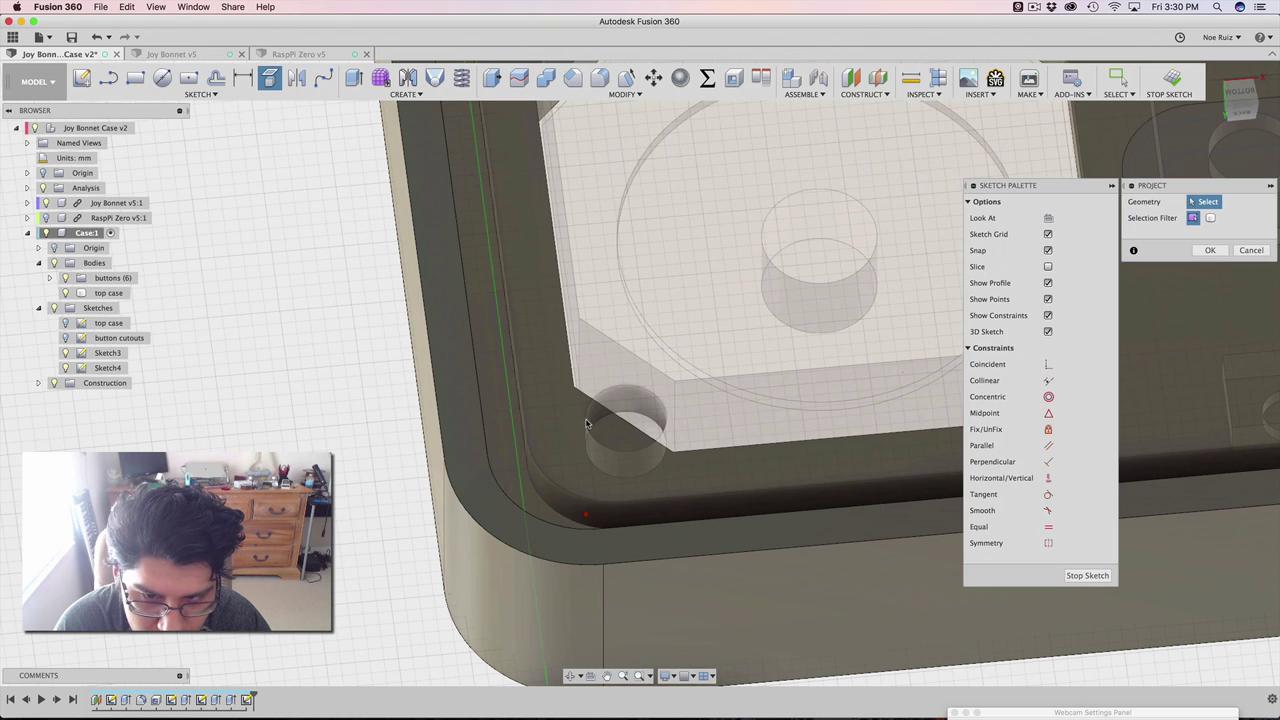
pyautogui.click(580, 429)
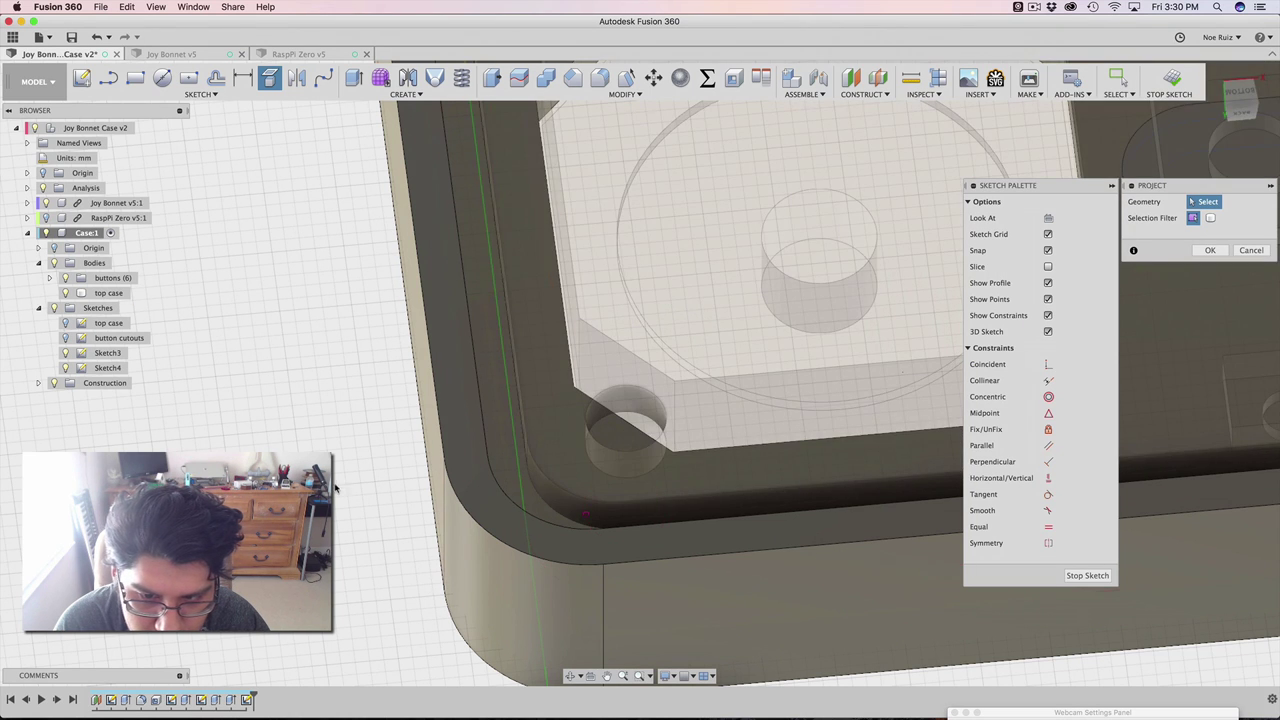
pyautogui.press('super+z')
pyautogui.press('super+z')
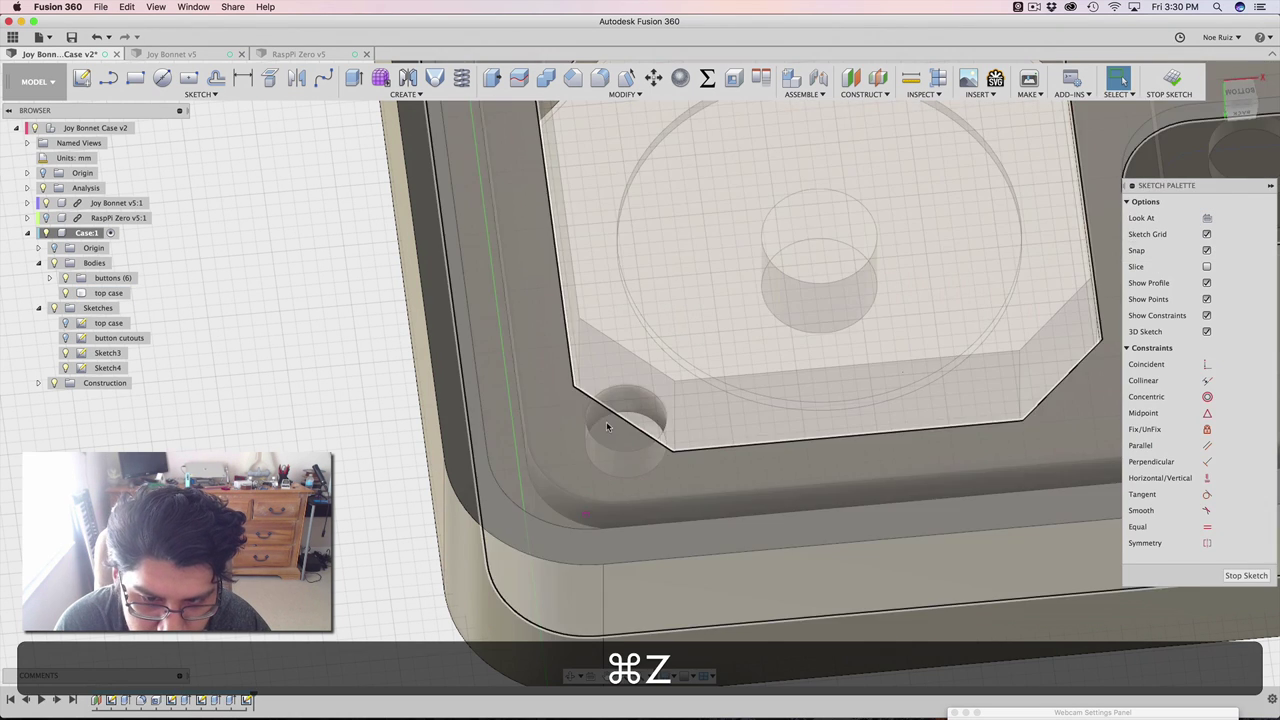
# Step: Project the lower mounting hole beside the octagonal opening, as seen from below, and hide the Joy Bonnet board
pyautogui.press('p')
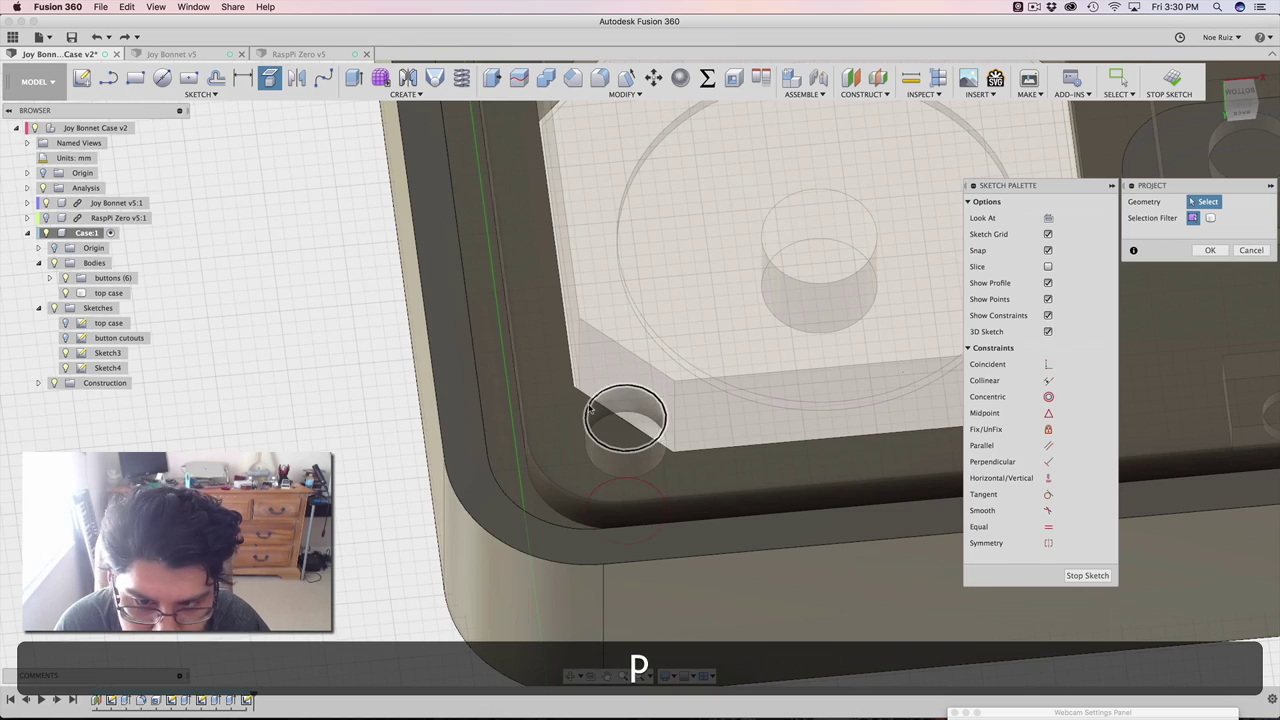
pyautogui.click(590, 408)
pyautogui.scroll(-3, 490, 385)
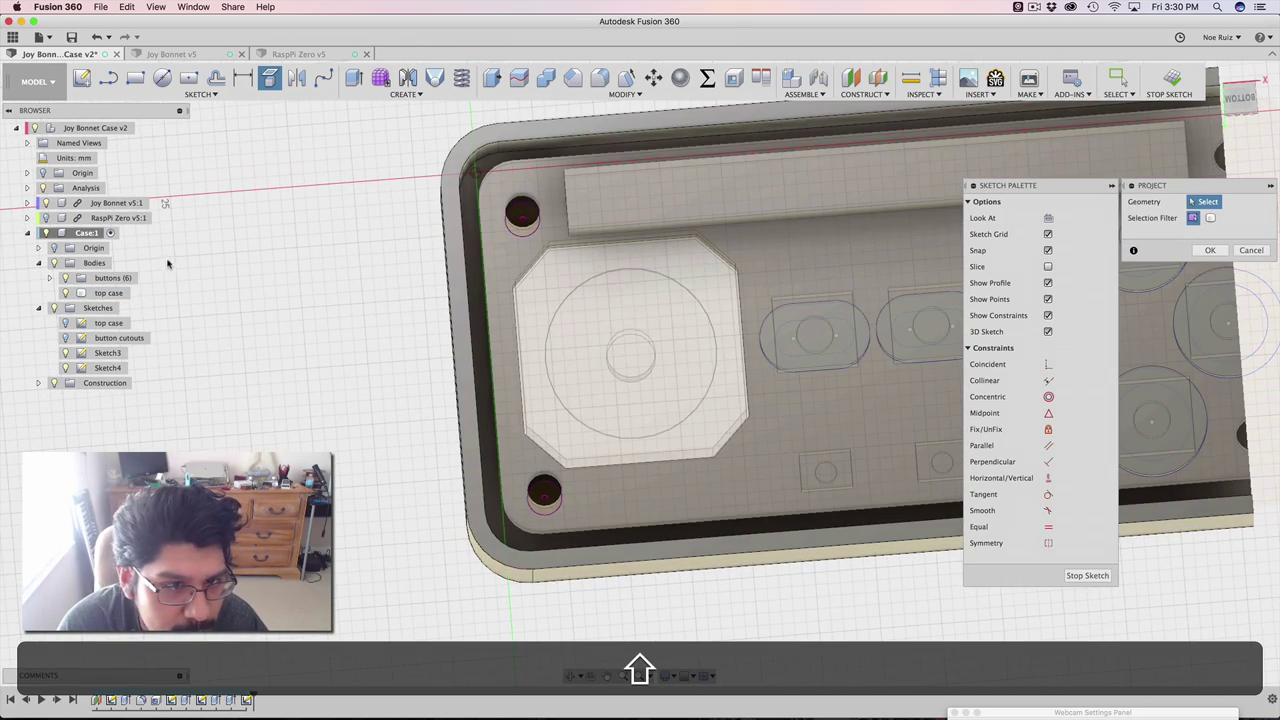
pyautogui.click(44, 203)
pyautogui.moveTo(627, 336); pyautogui.dragTo(514, 398, button='middle')
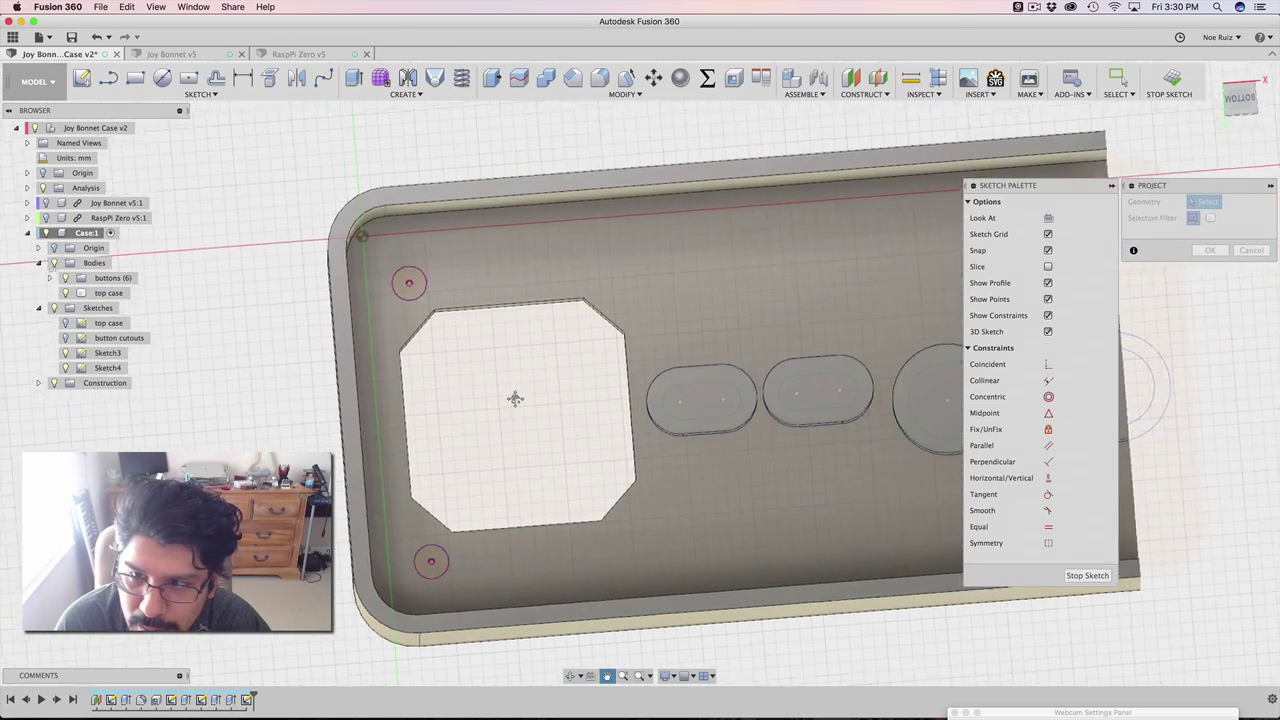
pyautogui.scroll(-3, 700, 313)
pyautogui.click(1240, 104)
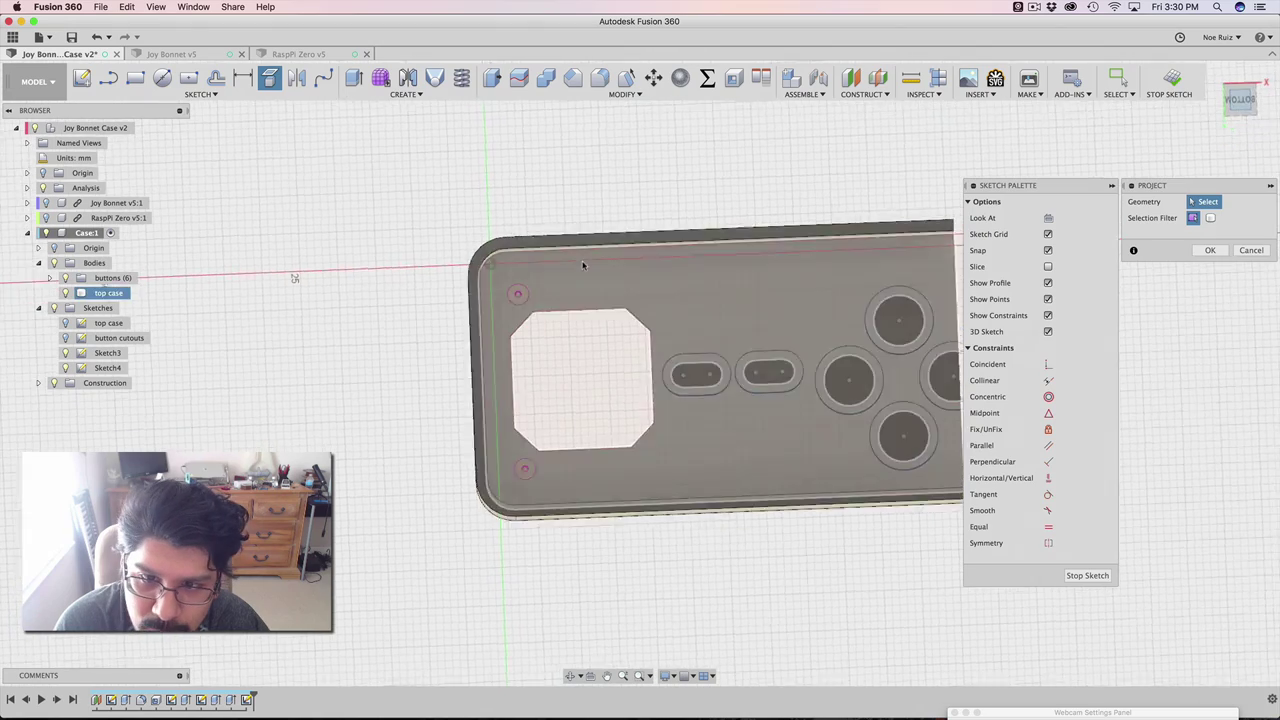
# Step: Confirm the projection of the two mounting holes beside the octagonal opening
pyautogui.scroll(4, 517, 300)
pyautogui.scroll(-3, 529, 614)
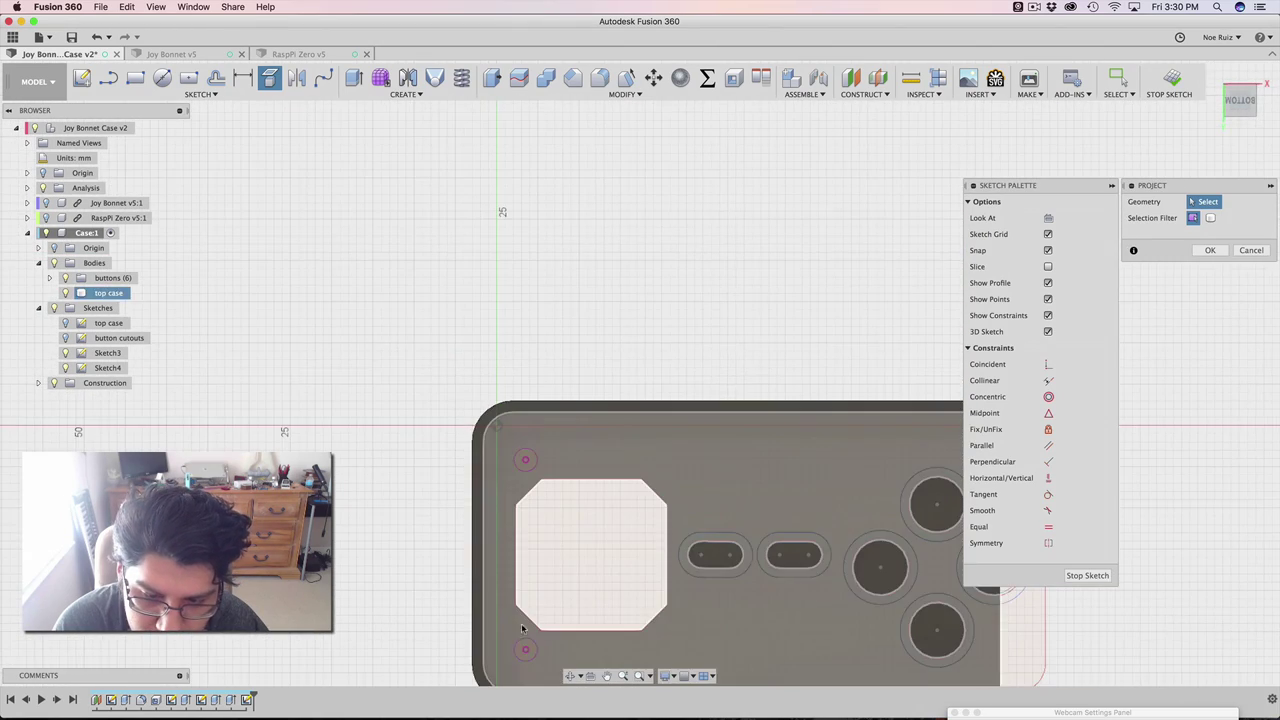
pyautogui.scroll(1, 531, 334)
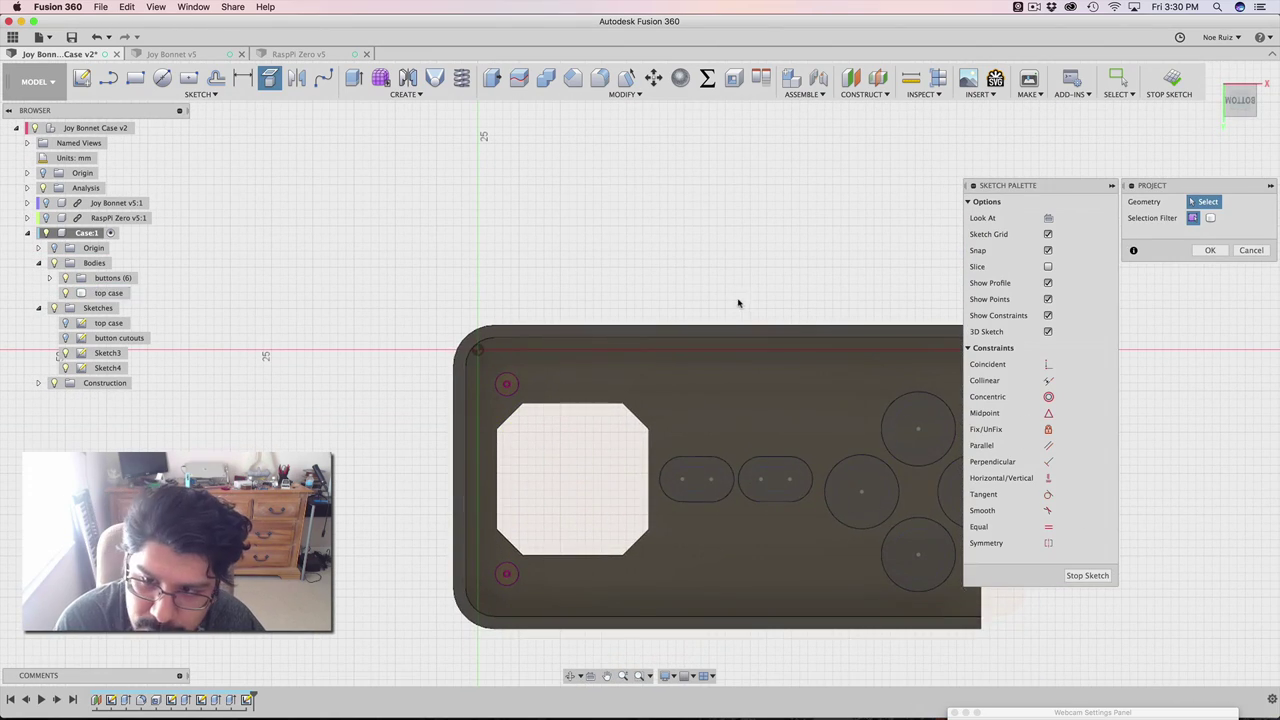
pyautogui.scroll(5, 366, 341)
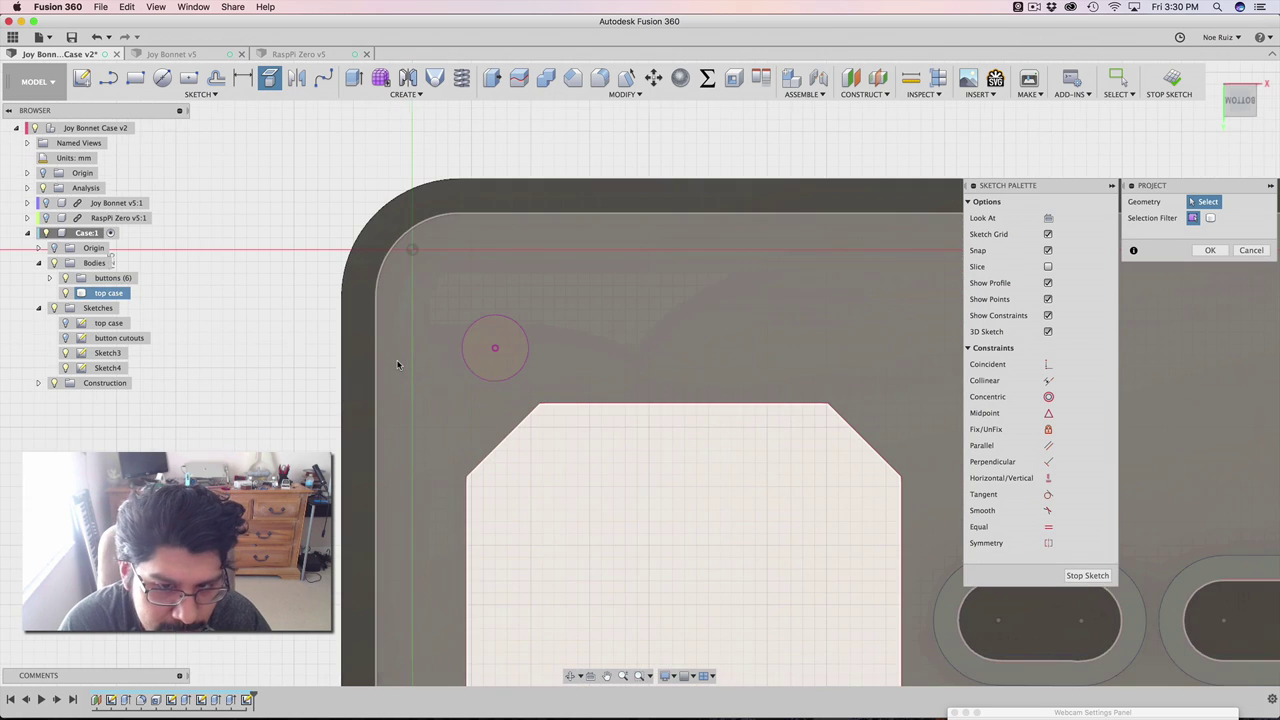
pyautogui.scroll(-2, 397, 363)
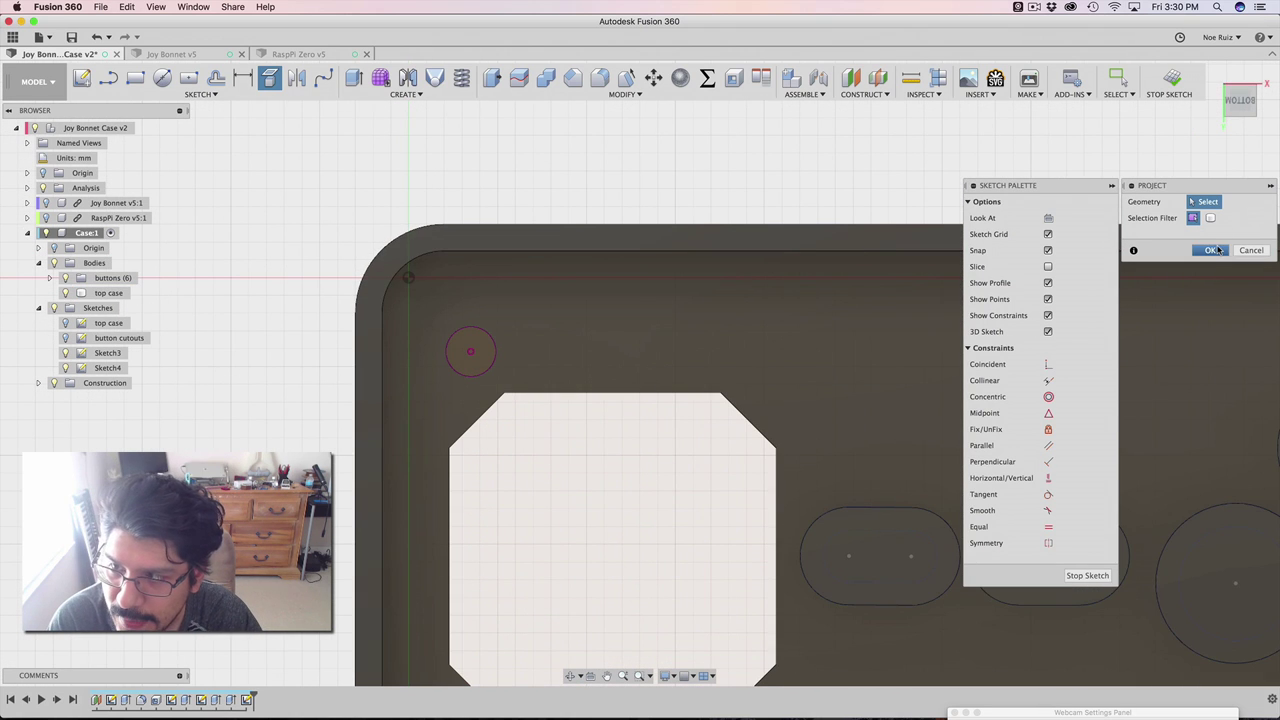
pyautogui.click(1211, 250)
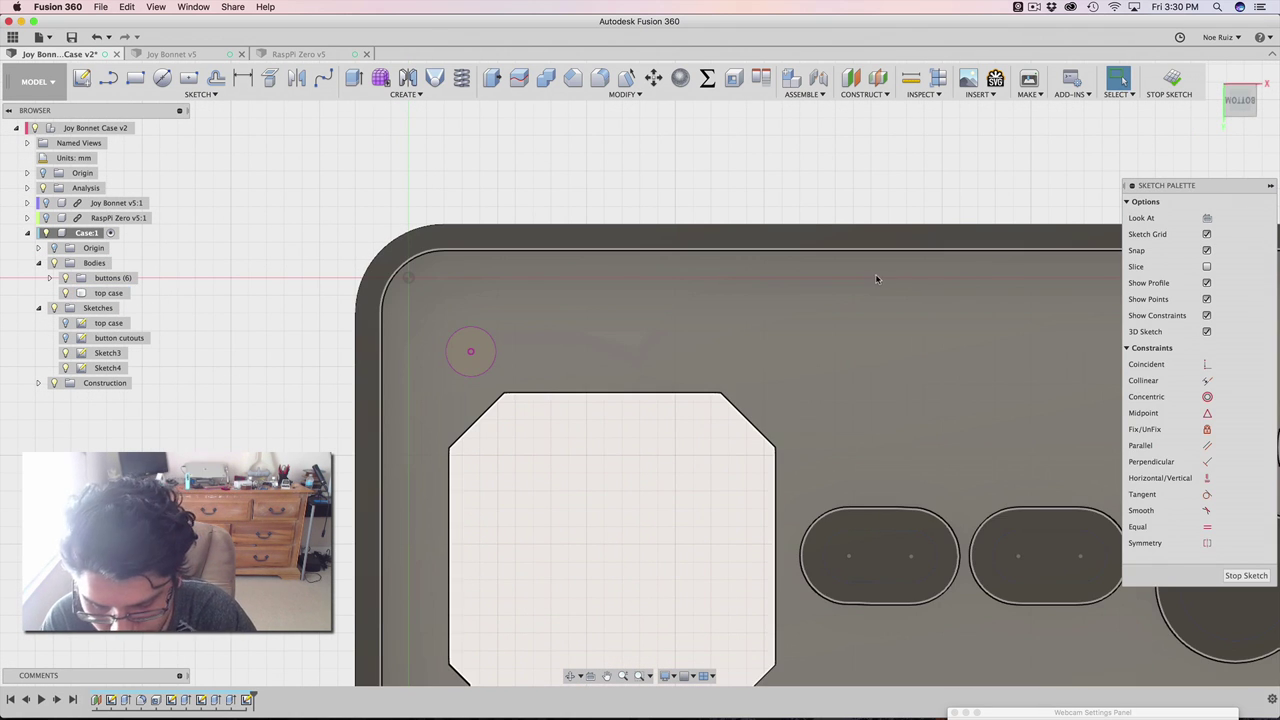
# Step: Sketch two connected lines around the upper hole, linking the two inner wall edges of the rounded corner, the second about 7 mm long
pyautogui.press('l')
pyautogui.scroll(3, 432, 320)
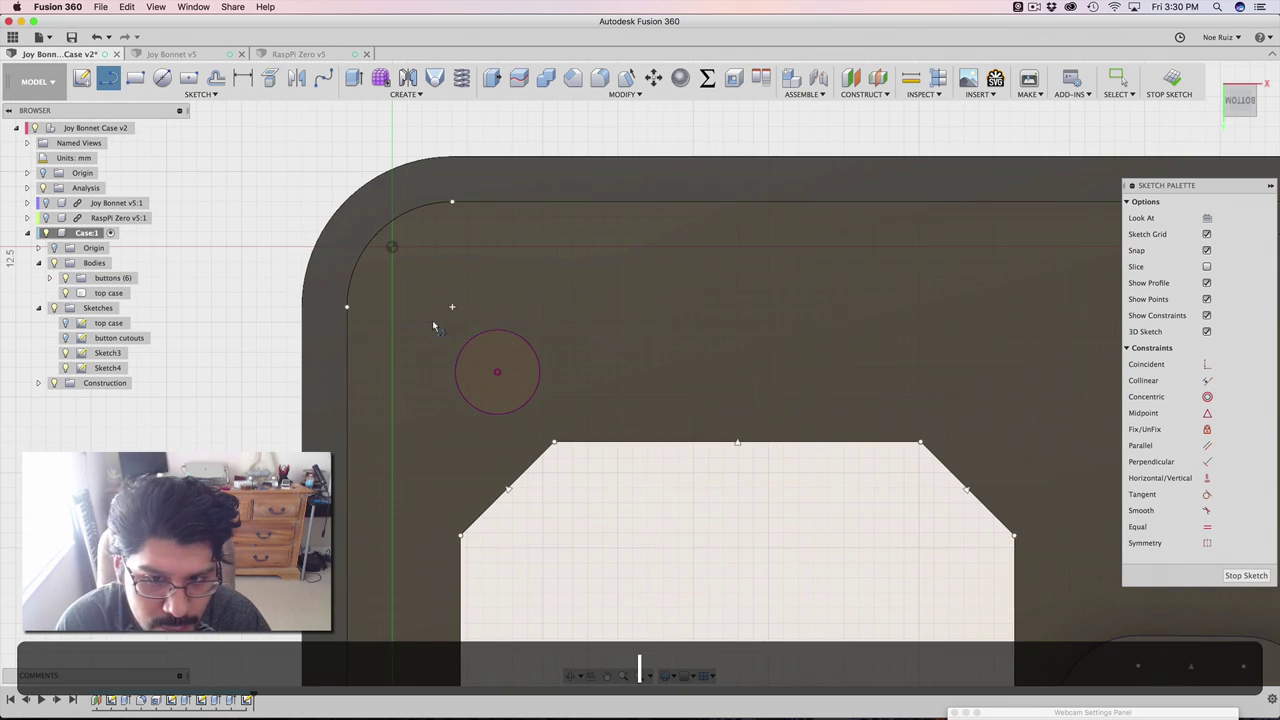
pyautogui.click(347, 451)
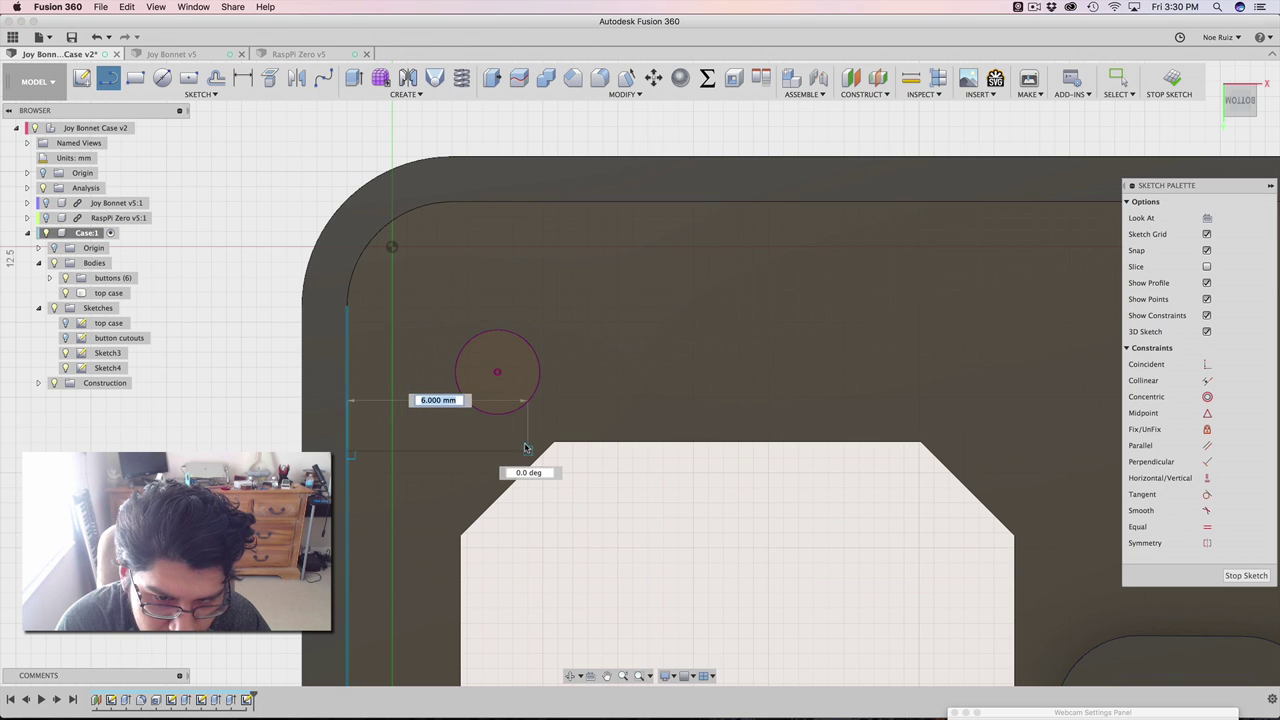
pyautogui.click(556, 419)
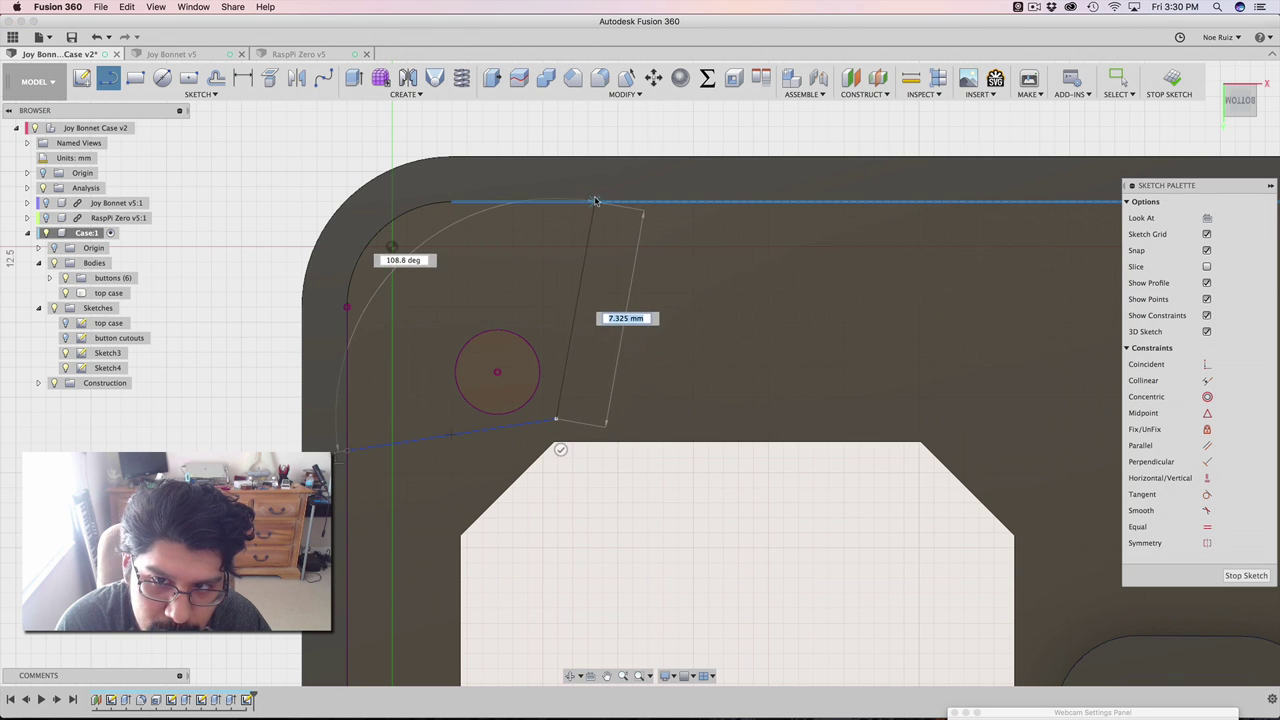
pyautogui.click(600, 201)
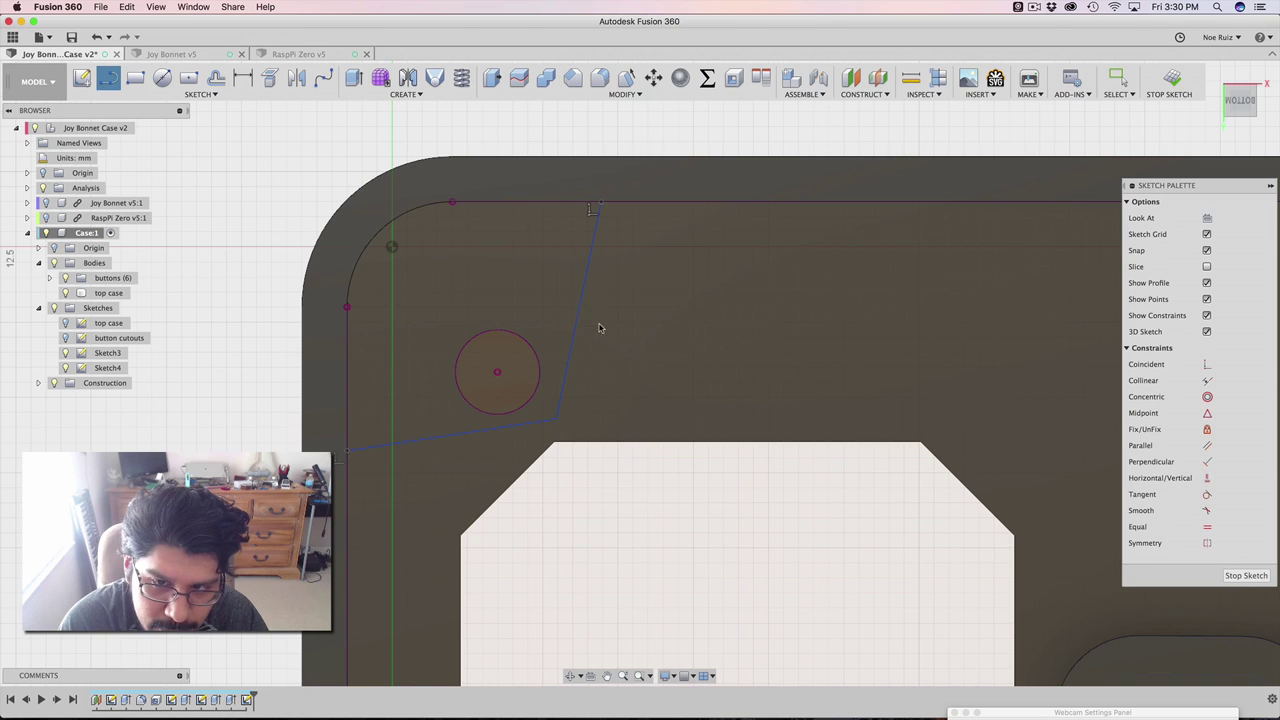
pyautogui.press('Escape')
# Step: Select the inner face profile to check its extent around the corner lines, and hide Sketch3
pyautogui.moveTo(600, 328)
pyautogui.keyDown('shift'); pyautogui.mouseDown(button='middle')
pyautogui.moveTo(569, 426)
pyautogui.moveTo(399, 320)
pyautogui.mouseUp(button='middle'); pyautogui.keyUp('shift')
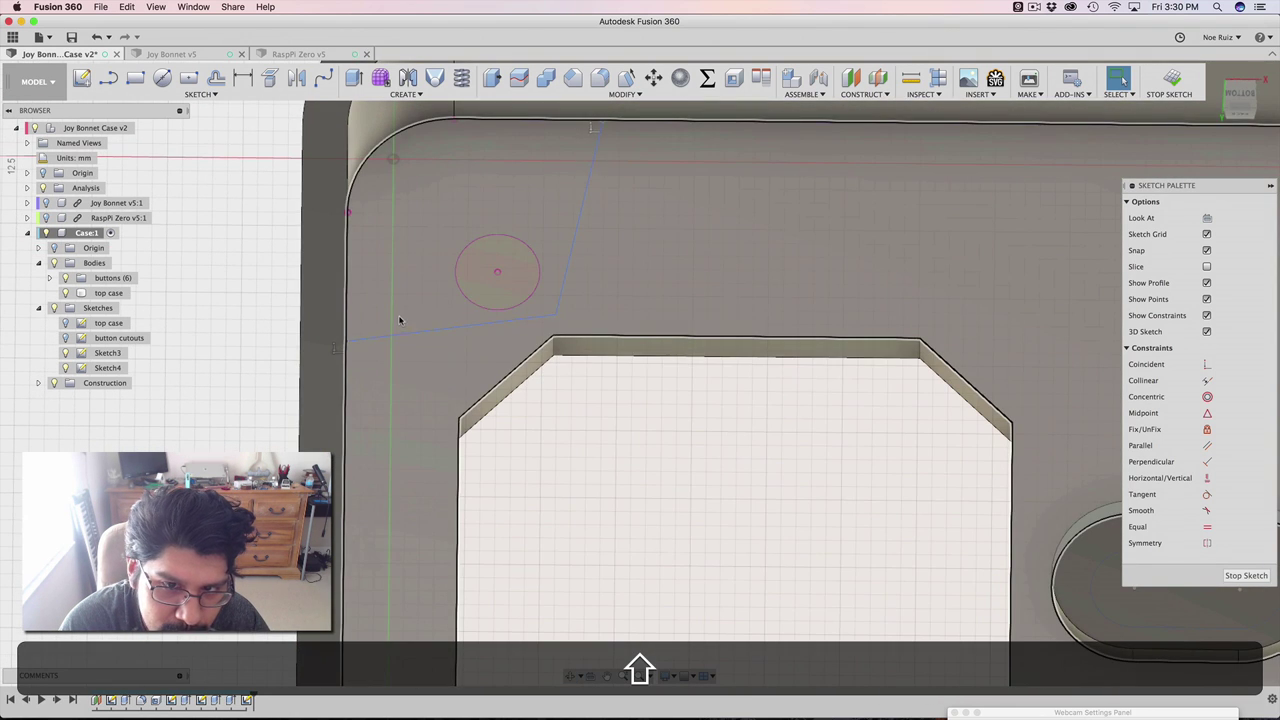
pyautogui.click(401, 324)
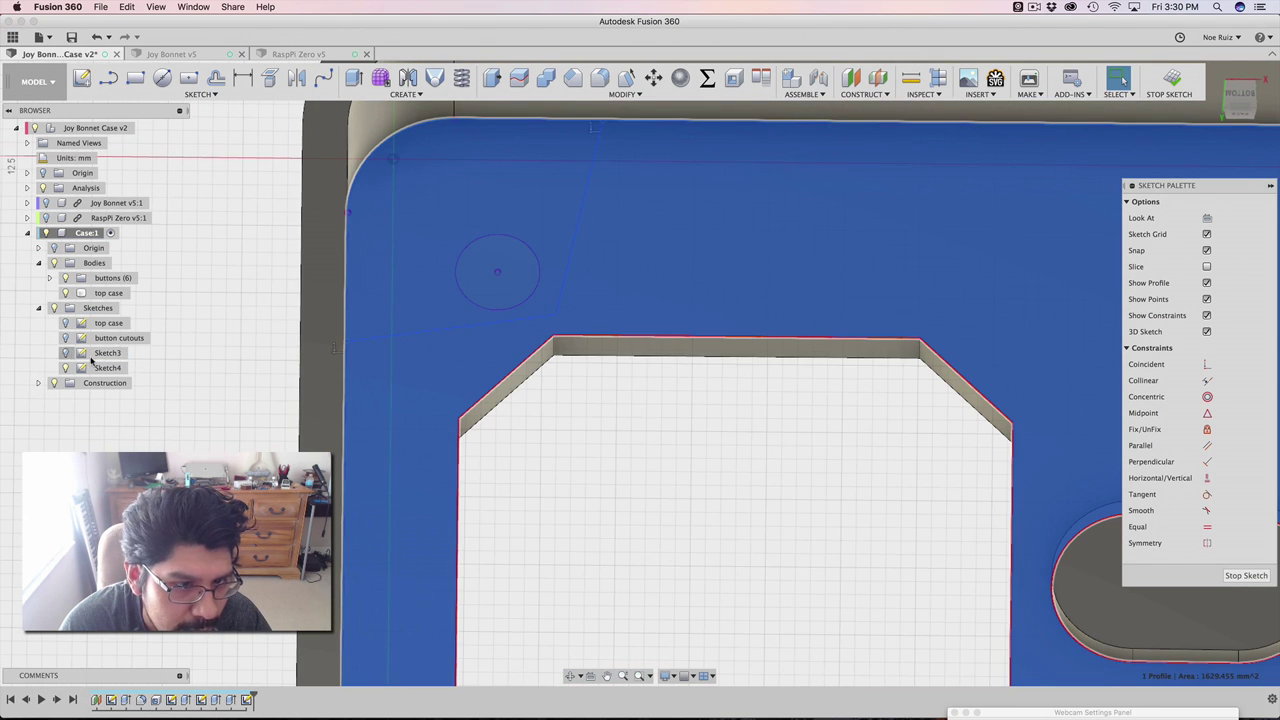
pyautogui.click(224, 362)
pyautogui.moveTo(415, 296); pyautogui.dragTo(431, 368, button='middle')
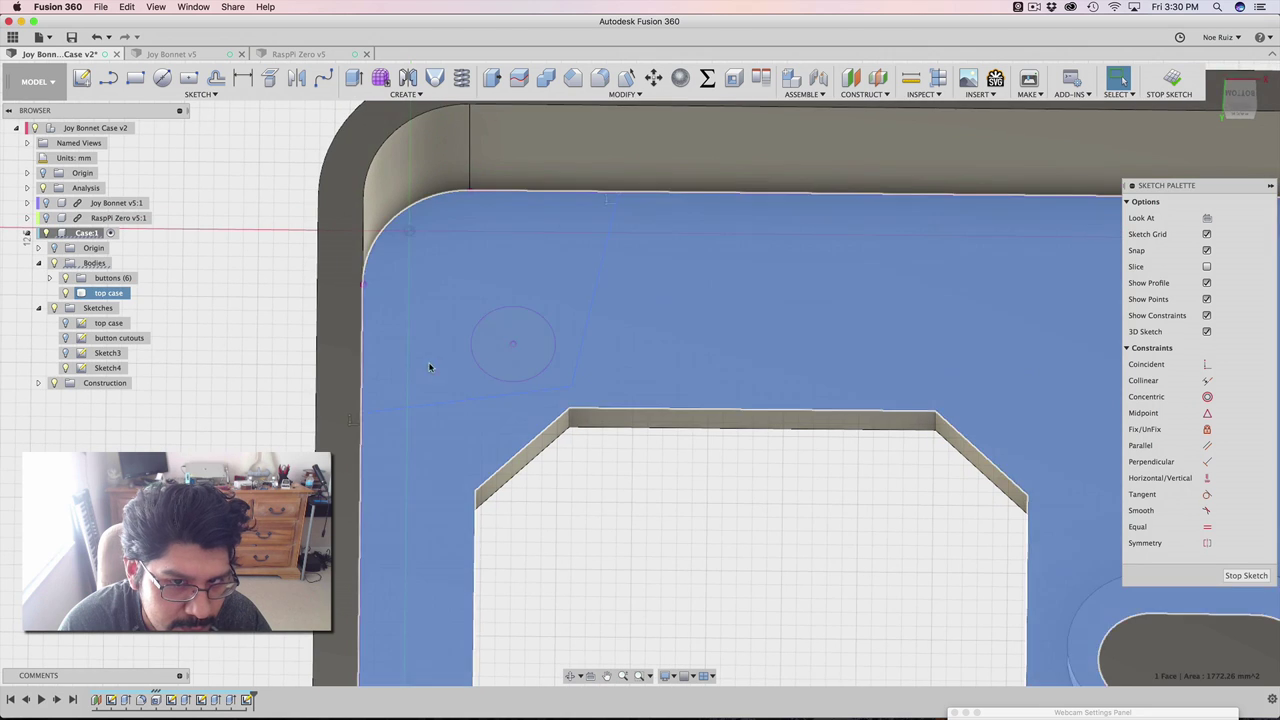
# Step: Finish the sketch and rename Sketch3 as buttons
pyautogui.click(108, 354)
pyautogui.scroll(-1, 178, 354)
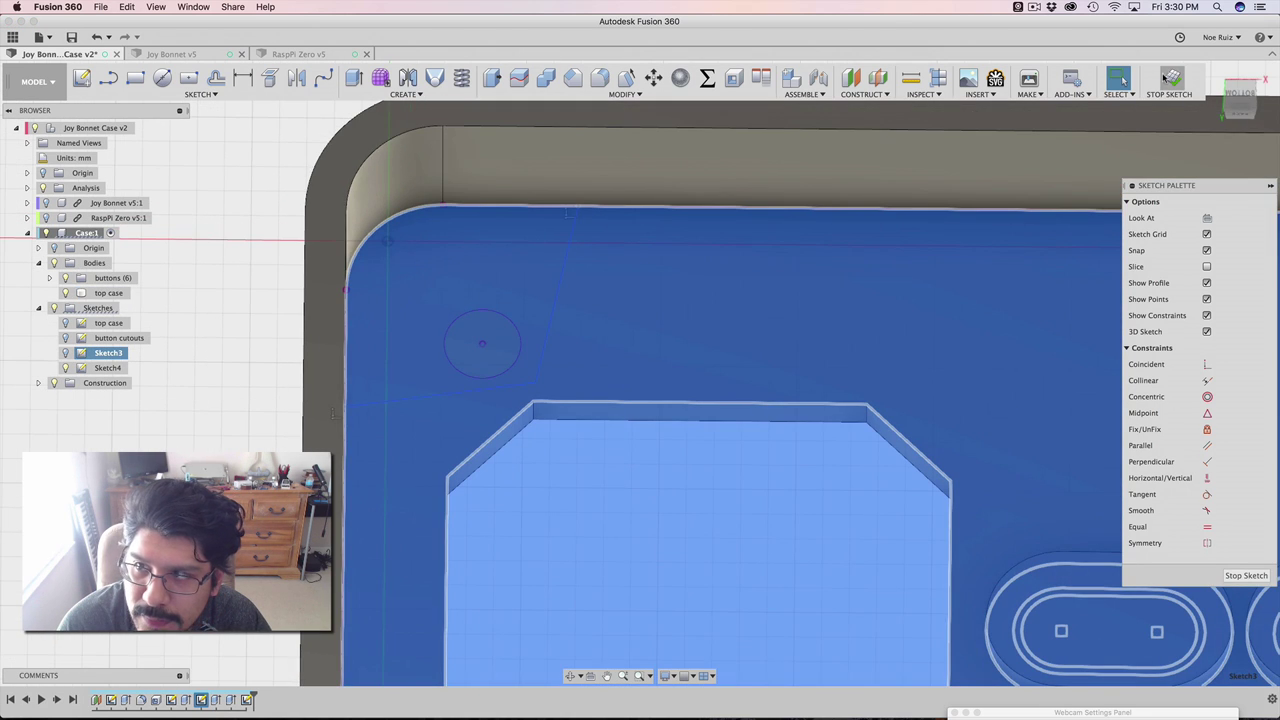
pyautogui.click(1171, 82)
pyautogui.doubleClick(98, 354)
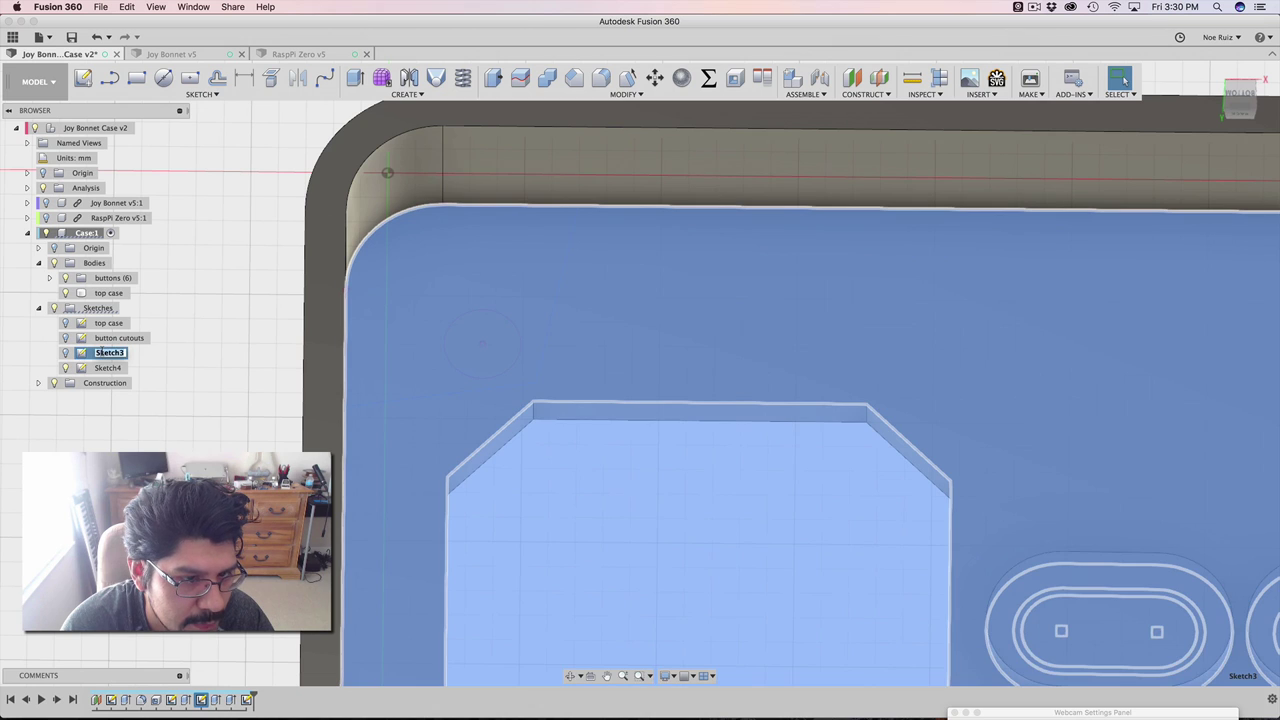
pyautogui.write('b')
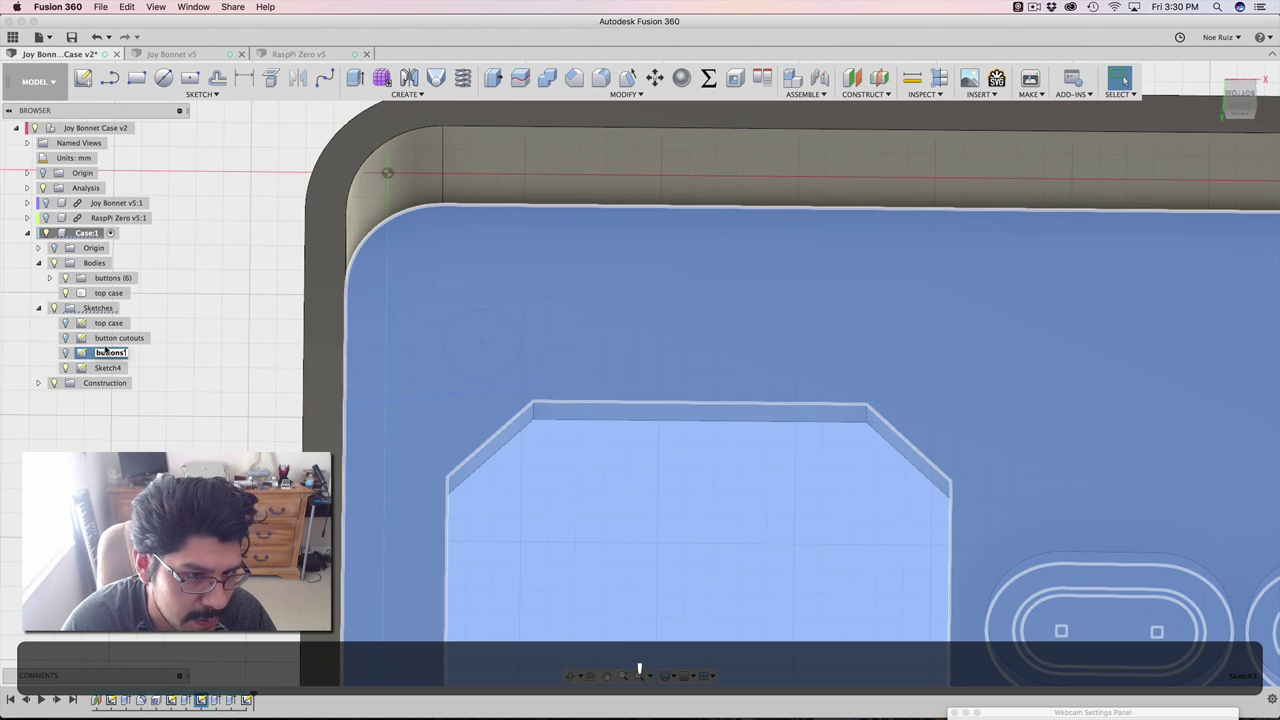
pyautogui.write('uttons')
pyautogui.press('Return')
# Step: Rename Sketch4 as standoffs
pyautogui.doubleClick(106, 368)
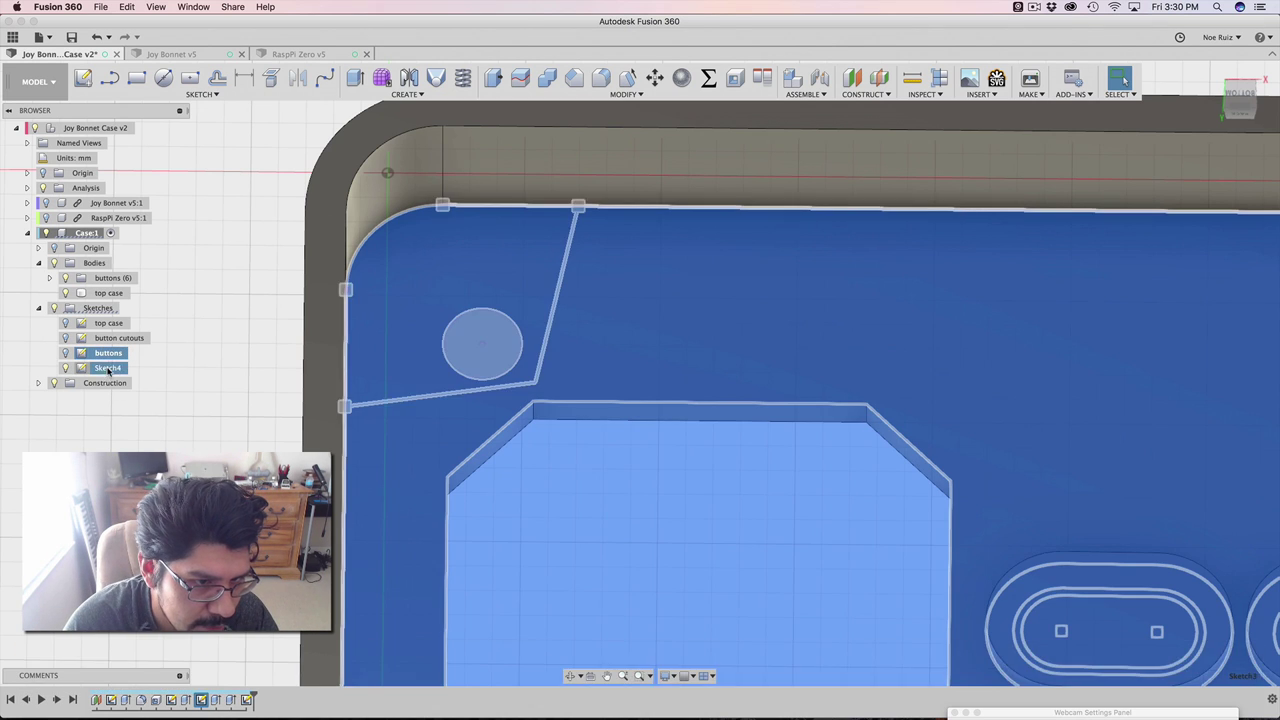
pyautogui.write('stand')
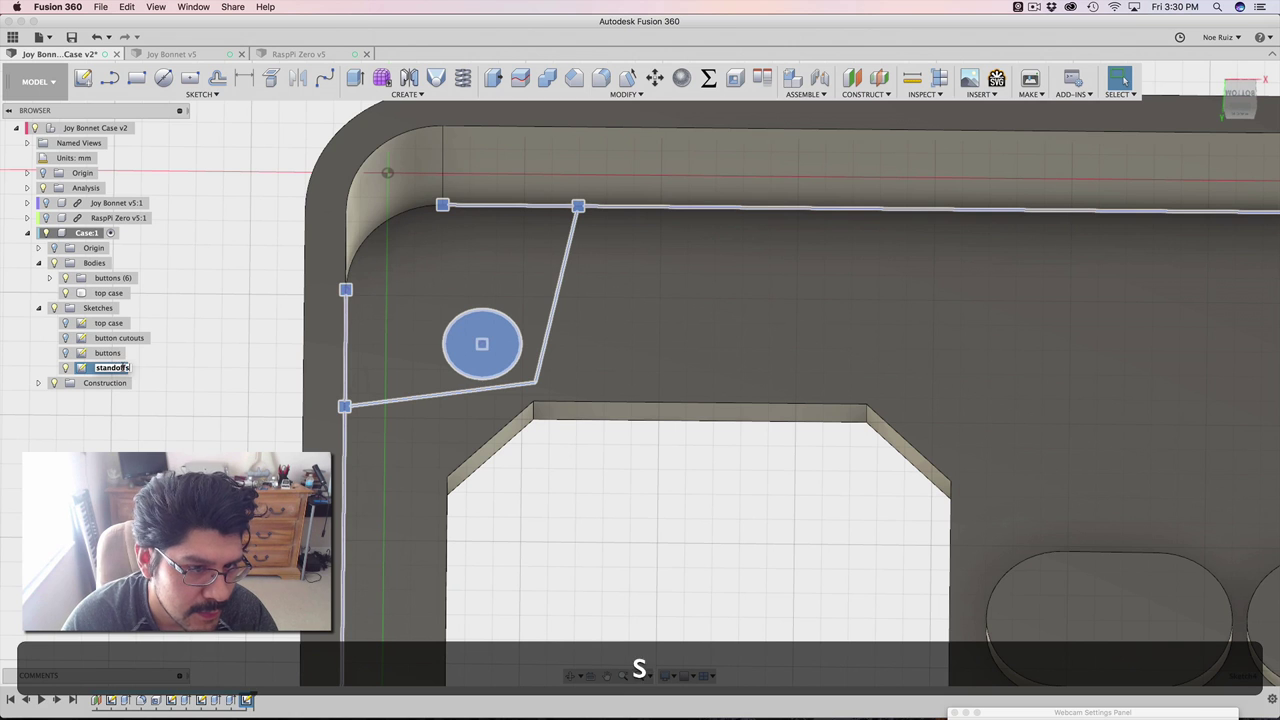
pyautogui.write('offs')
pyautogui.press('Return')
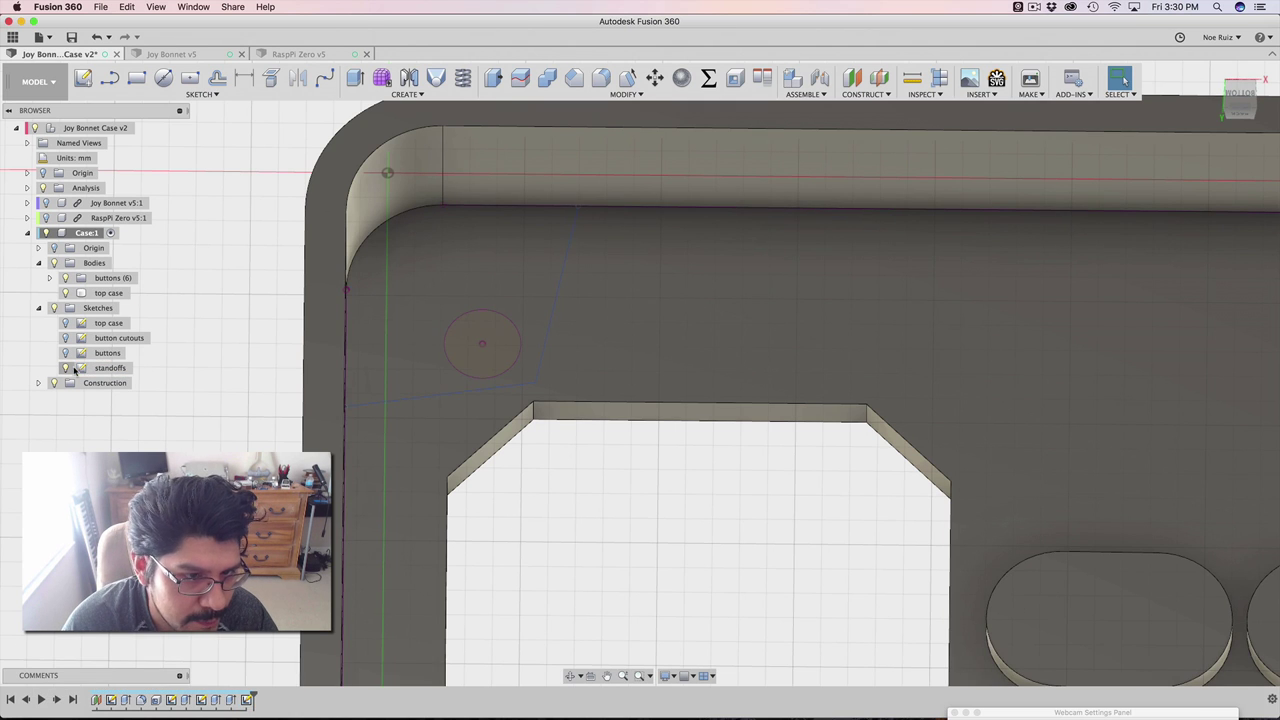
# Step: Reopen the standoffs sketch and constrain the two corner lines around the hole, one vertical and the other horizontal
pyautogui.doubleClick(82, 368)
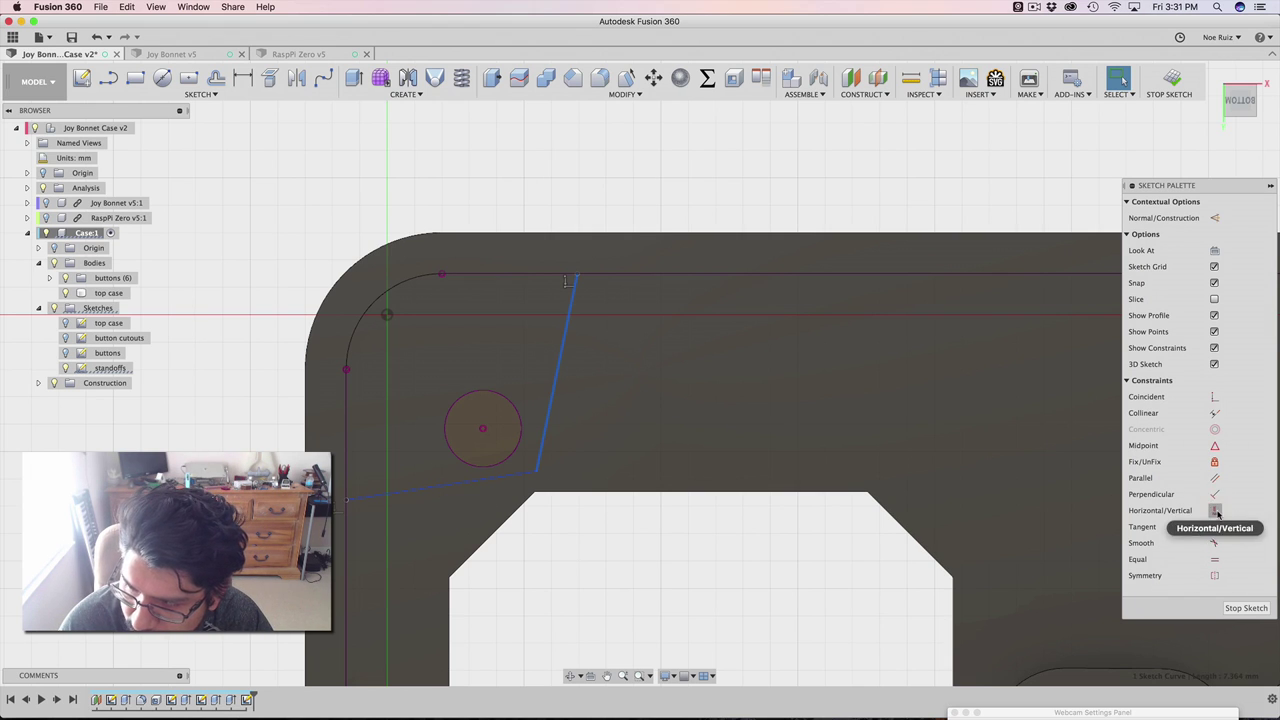
pyautogui.click(1214, 510)
pyautogui.click(465, 498)
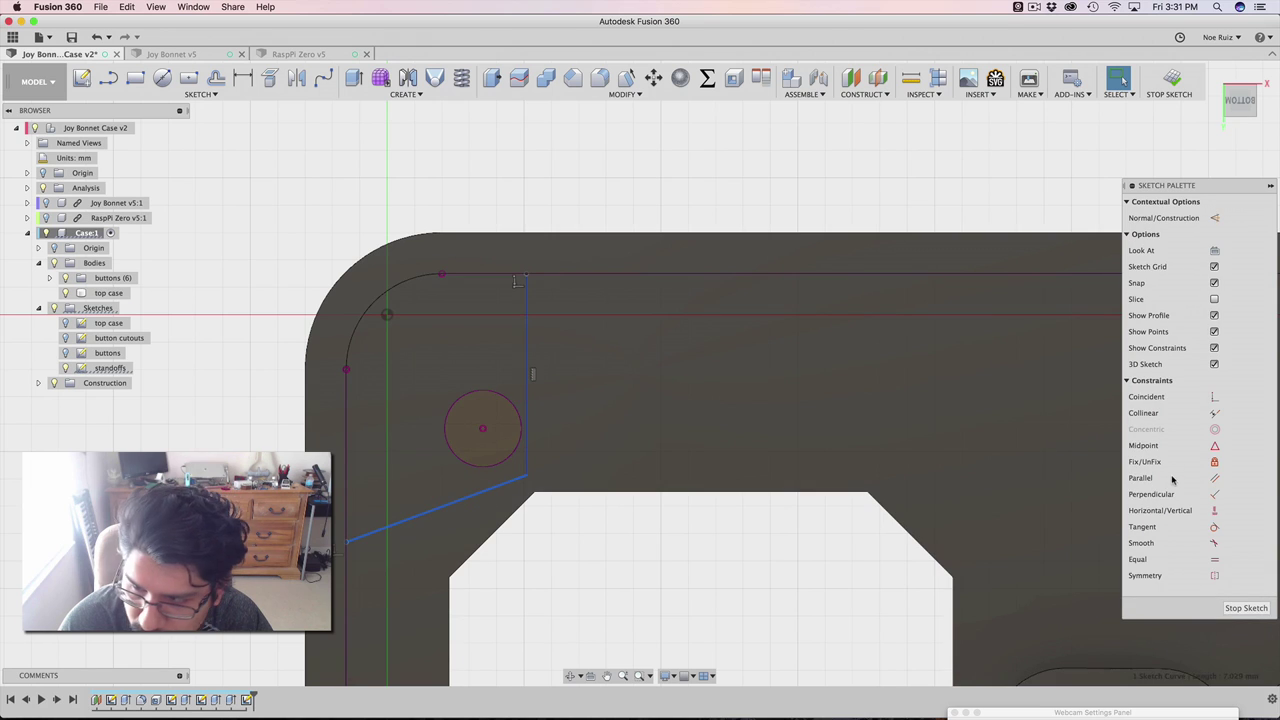
pyautogui.click(1214, 511)
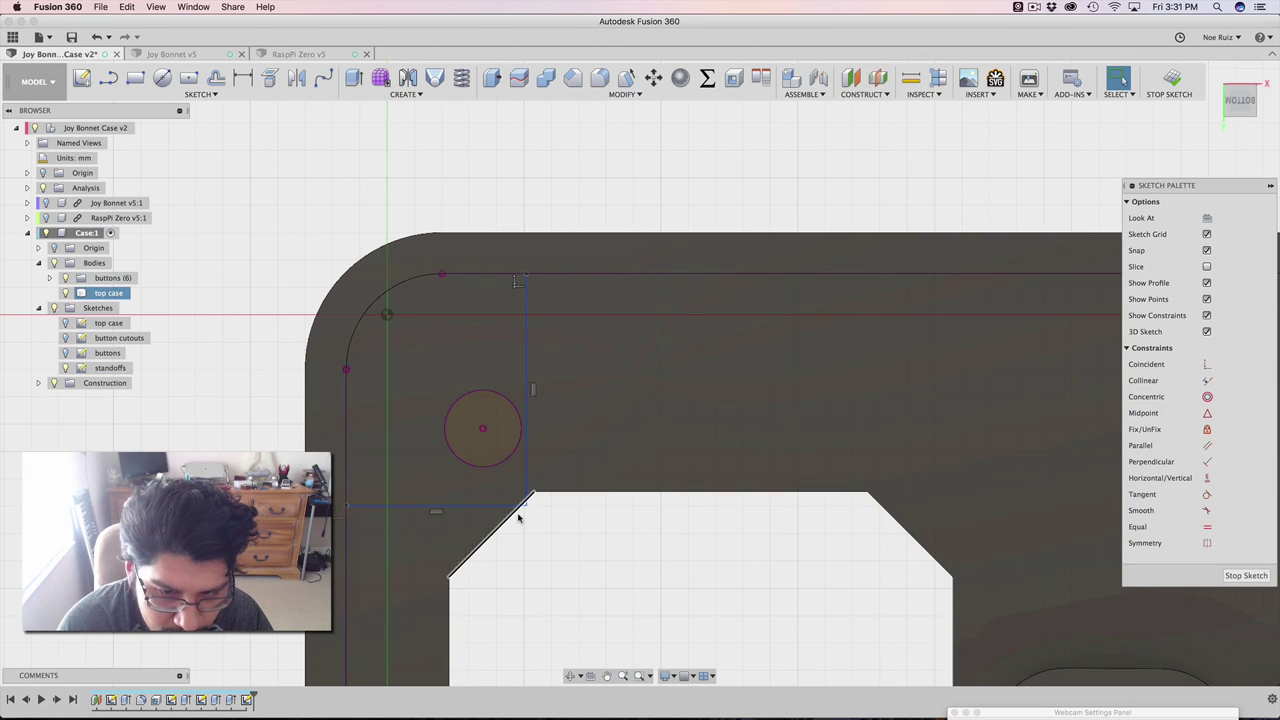
# Step: Pull the corner of the two lines away from the hole and dimension the vertical line 2 mm from the hole's centre
pyautogui.moveTo(527, 508); pyautogui.dragTo(593, 561)
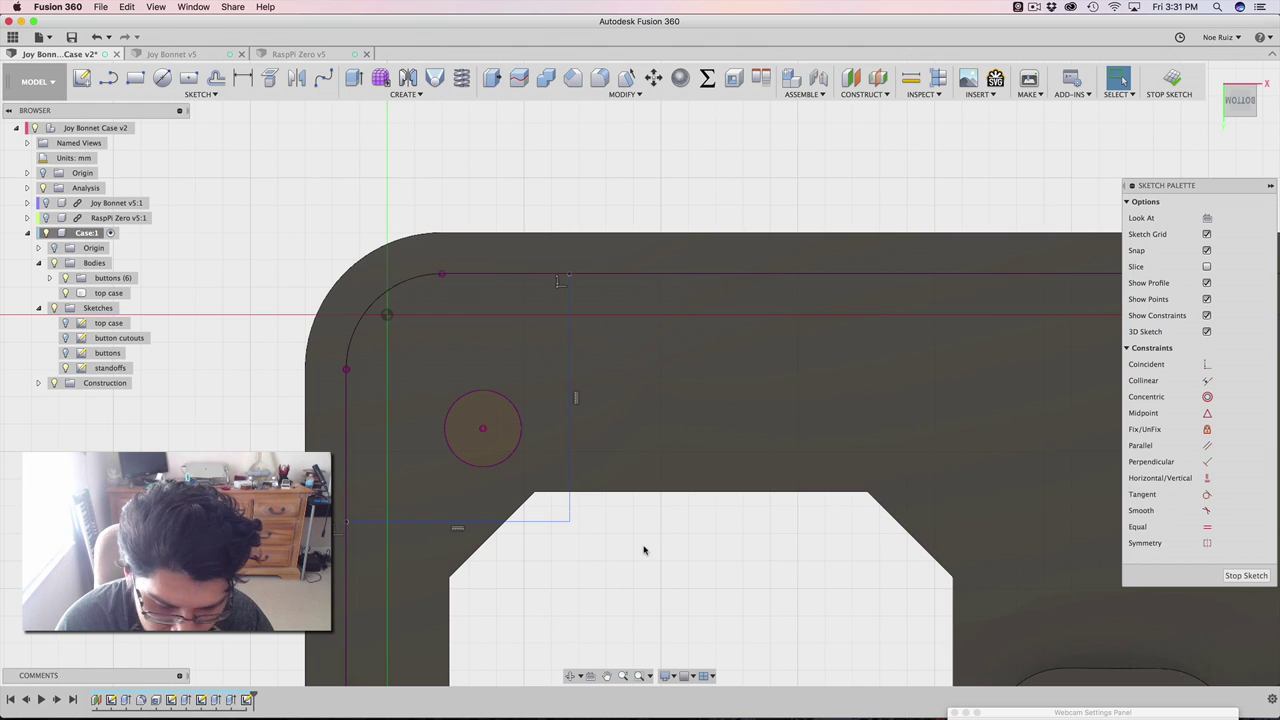
pyautogui.press('d')
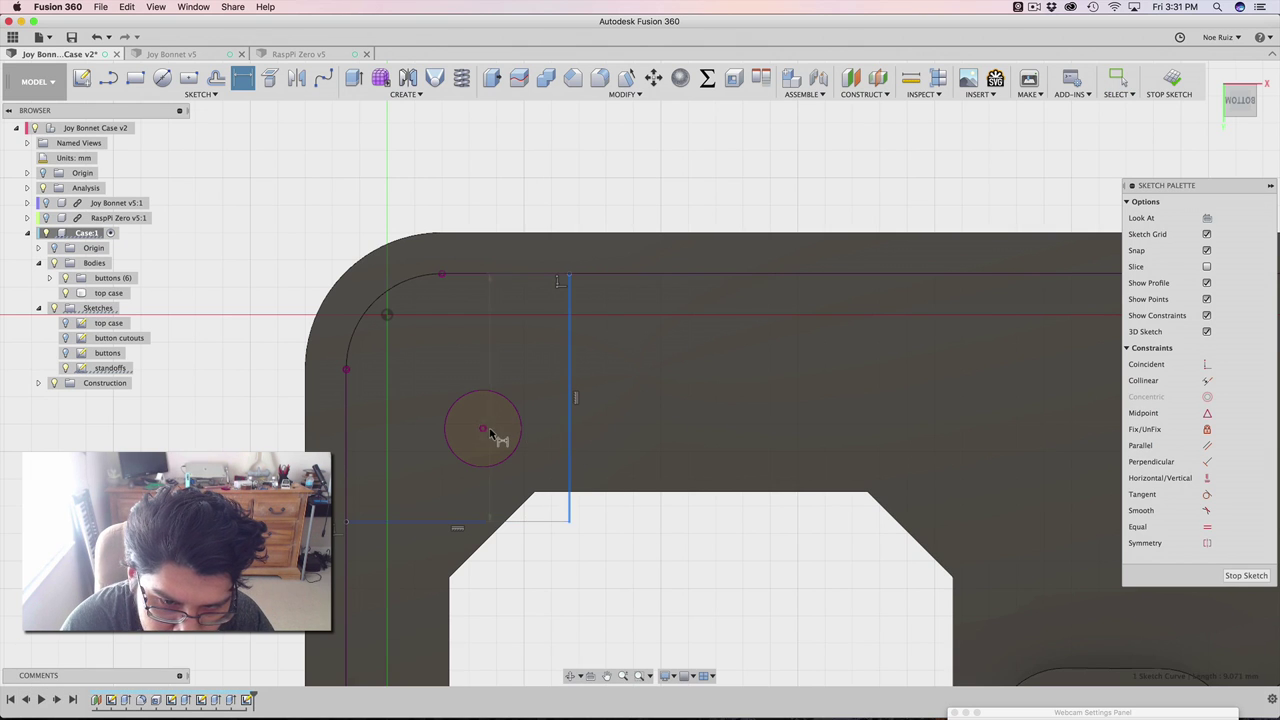
pyautogui.click(482, 430)
pyautogui.click(570, 505)
pyautogui.click(527, 550)
pyautogui.write('2')
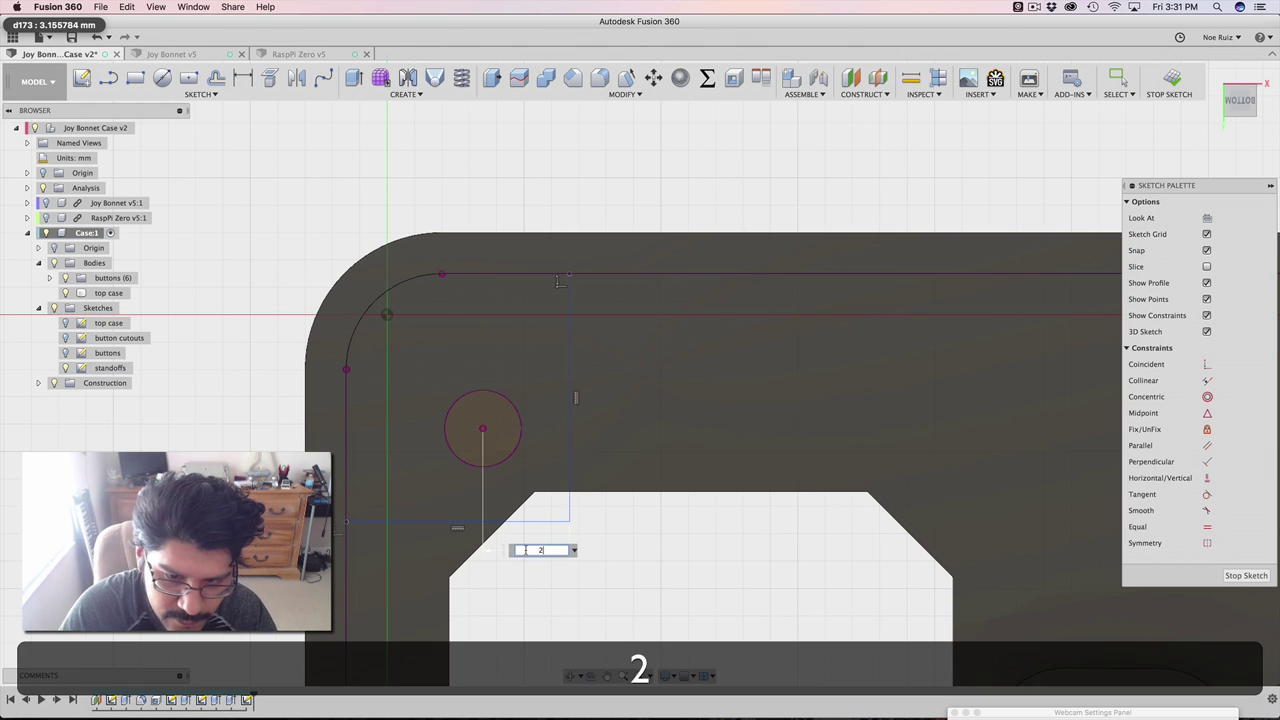
pyautogui.press('Return')
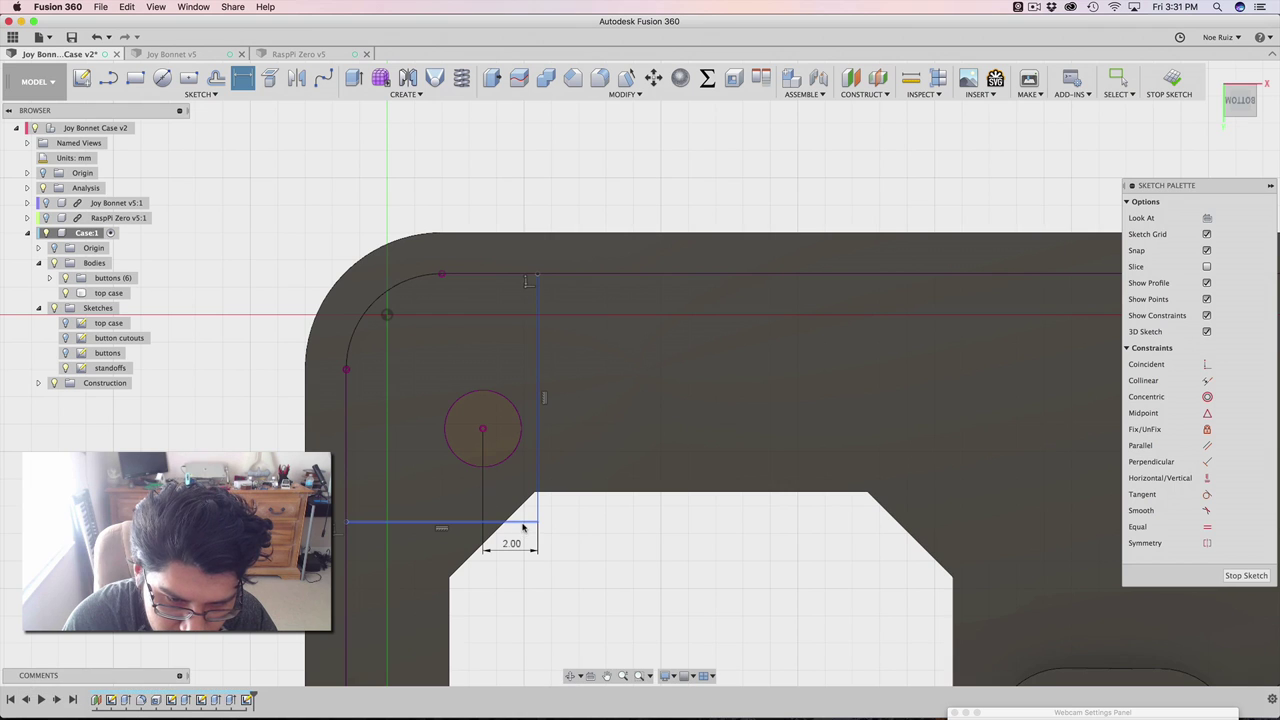
# Step: Dimension the horizontal line 2 mm from the hole's centre
pyautogui.click(627, 463)
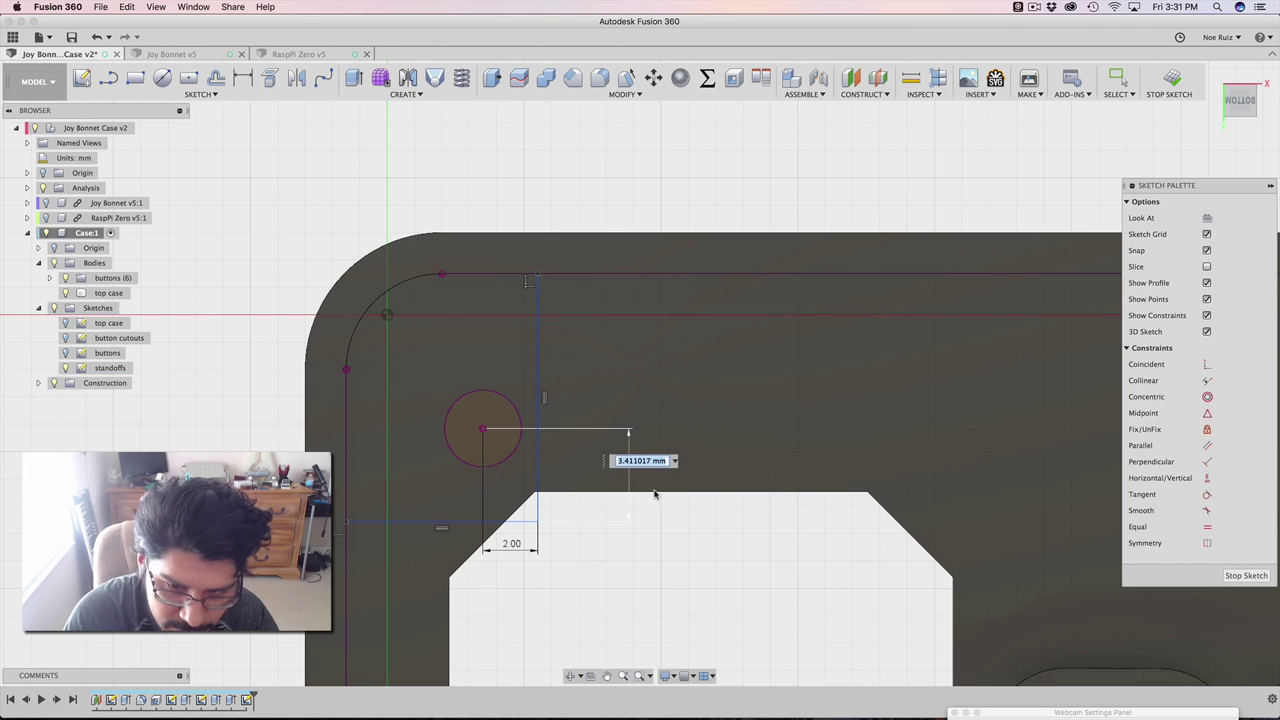
pyautogui.write('2')
pyautogui.press('Return')
# Step: Draw a circle of 2.2 mm diameter centred on the upper projected hole
pyautogui.press('c')
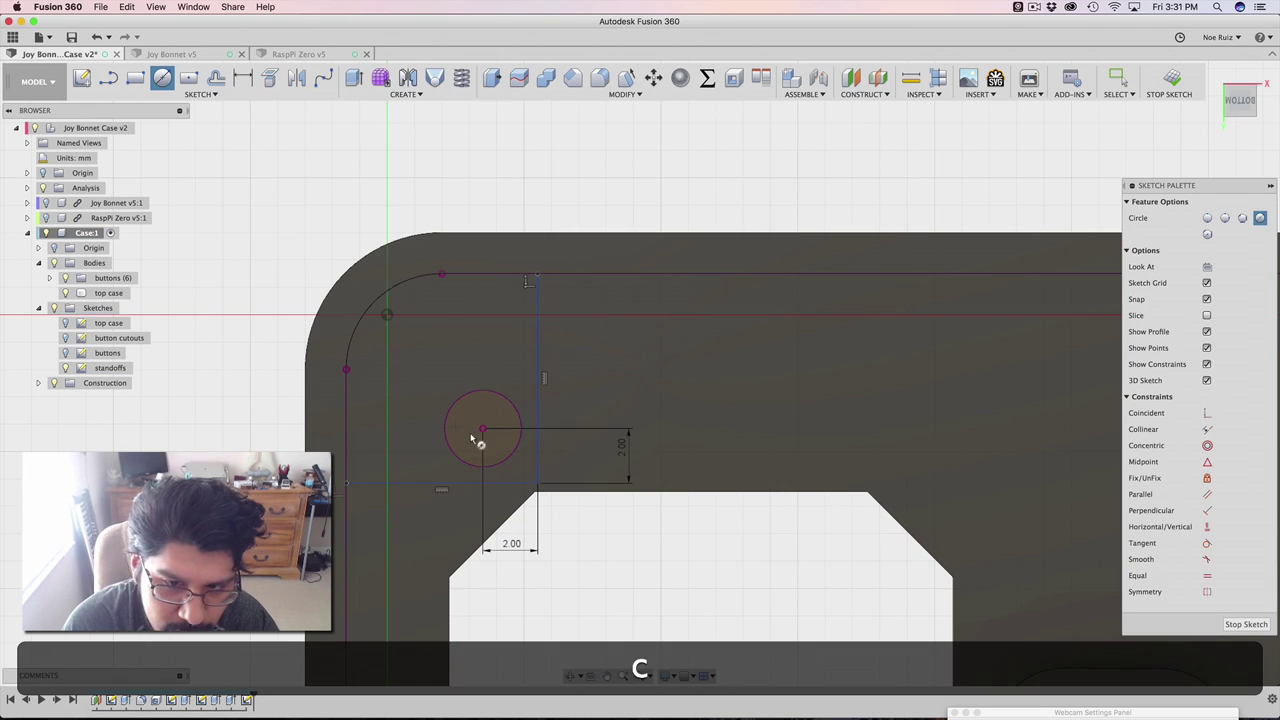
pyautogui.scroll(3, 477, 438)
pyautogui.scroll(1, 472, 421)
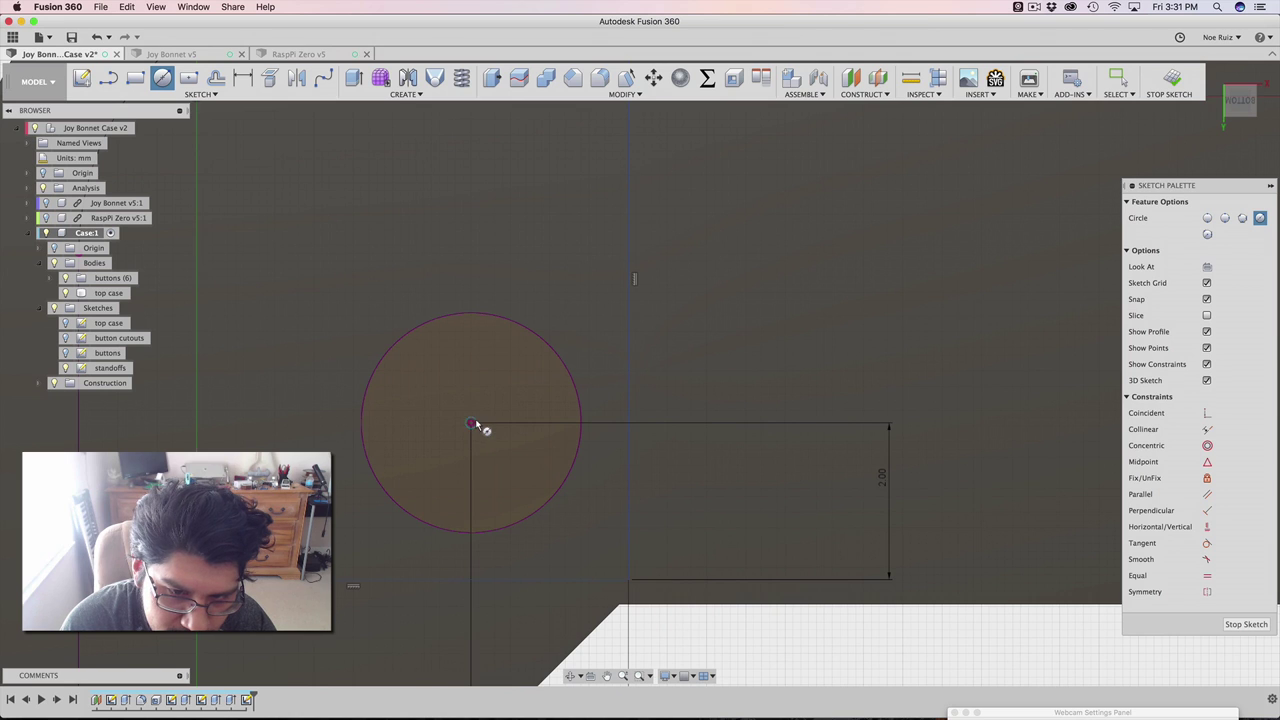
pyautogui.write('2.2')
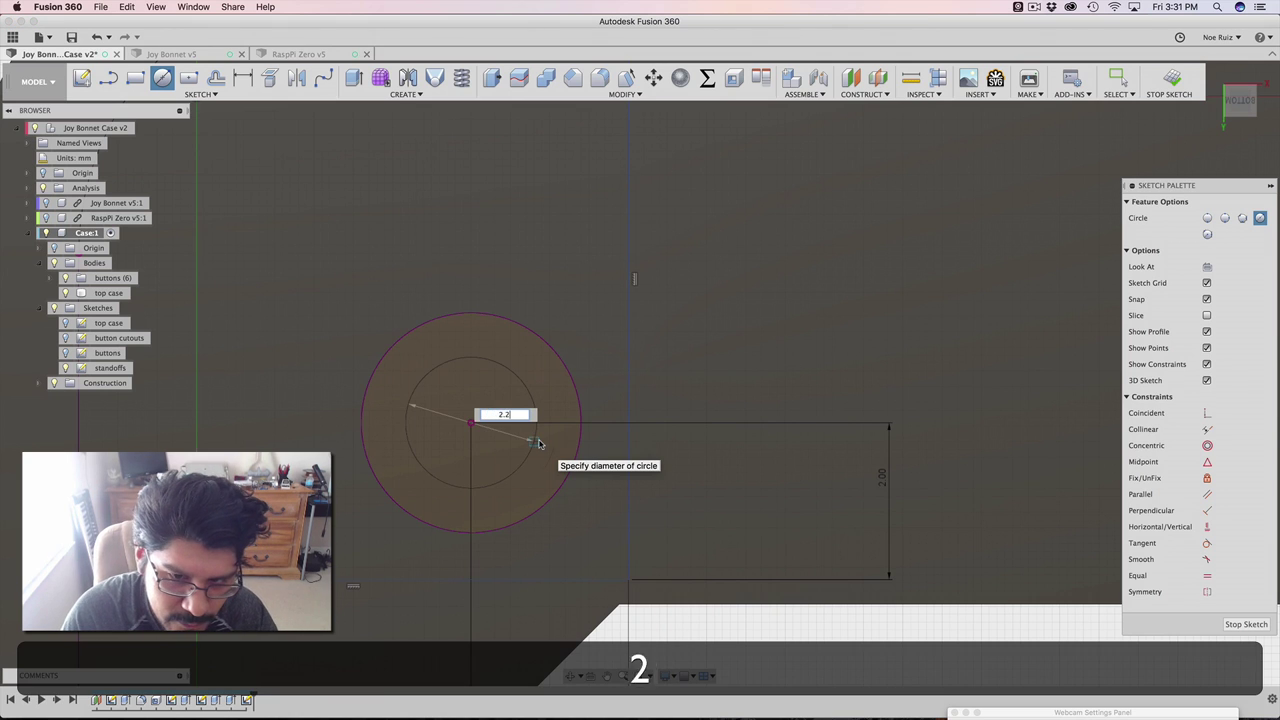
pyautogui.press('Escape')
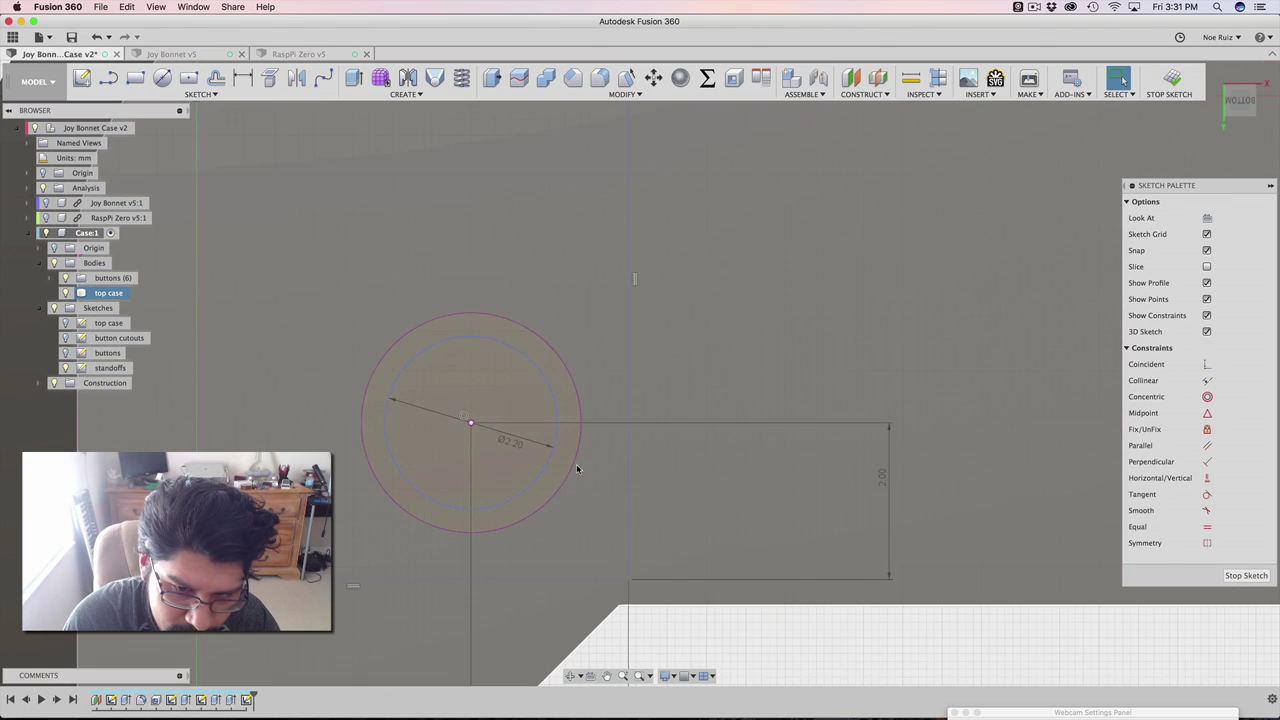
# Step: Convert the larger projected circle of the upper mounting hole to construction geometry
pyautogui.click(577, 466)
pyautogui.press('x')
pyautogui.scroll(-4, 598, 496)
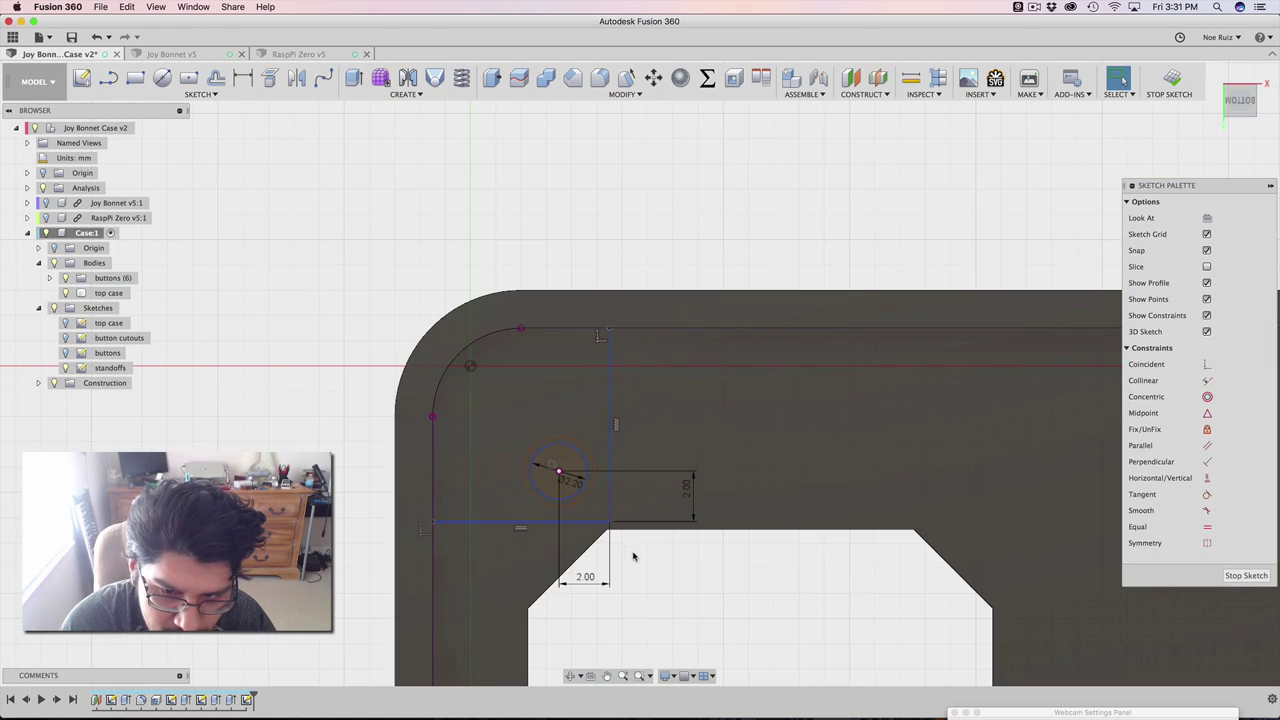
pyautogui.scroll(1, 571, 480)
pyautogui.scroll(3, 560, 470)
pyautogui.scroll(-4, 530, 460)
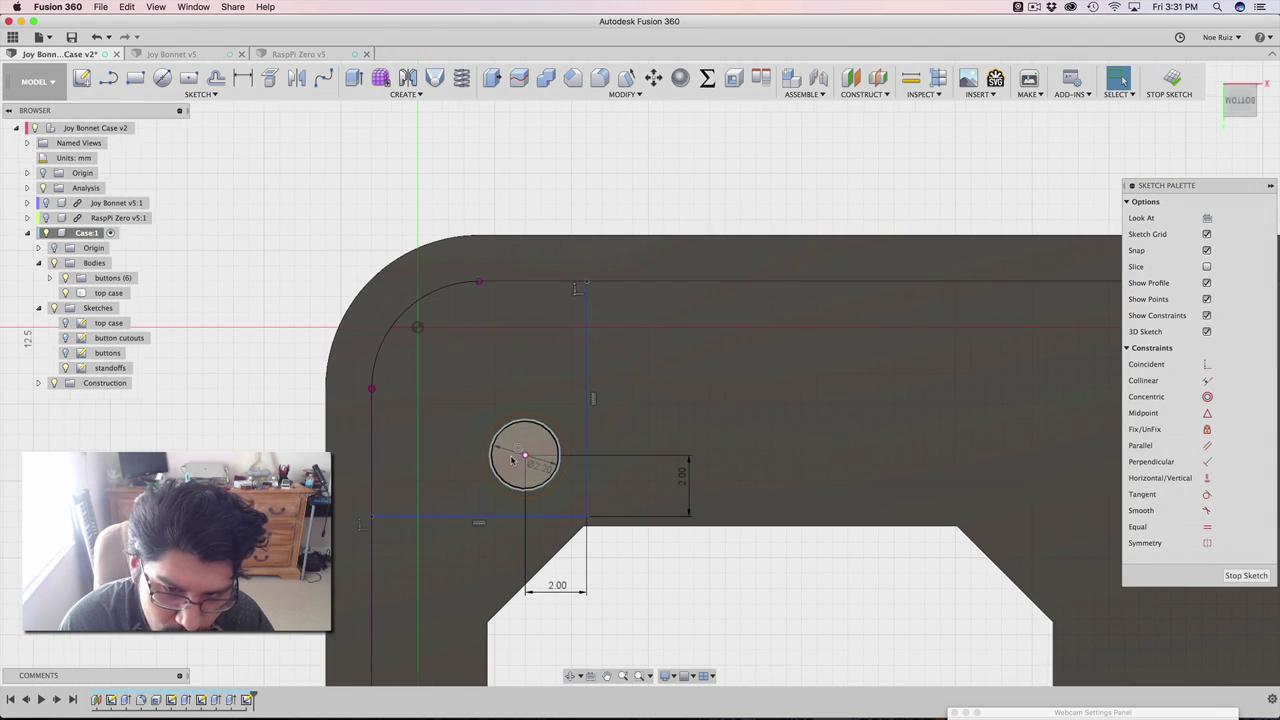
pyautogui.click(405, 465)
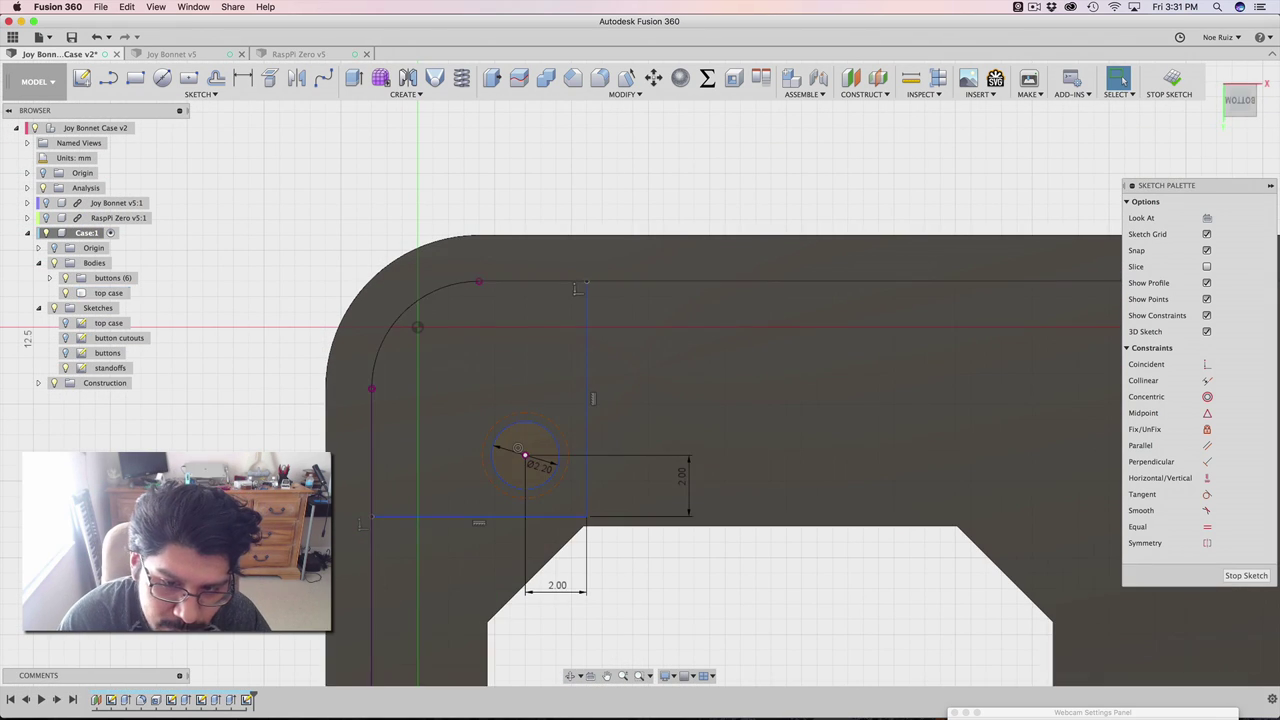
pyautogui.moveTo(525, 455)
pyautogui.keyDown('shift'); pyautogui.mouseDown(button='middle')
pyautogui.moveTo(523, 372)
pyautogui.moveTo(548, 434)
pyautogui.mouseUp(button='middle'); pyautogui.keyUp('shift')
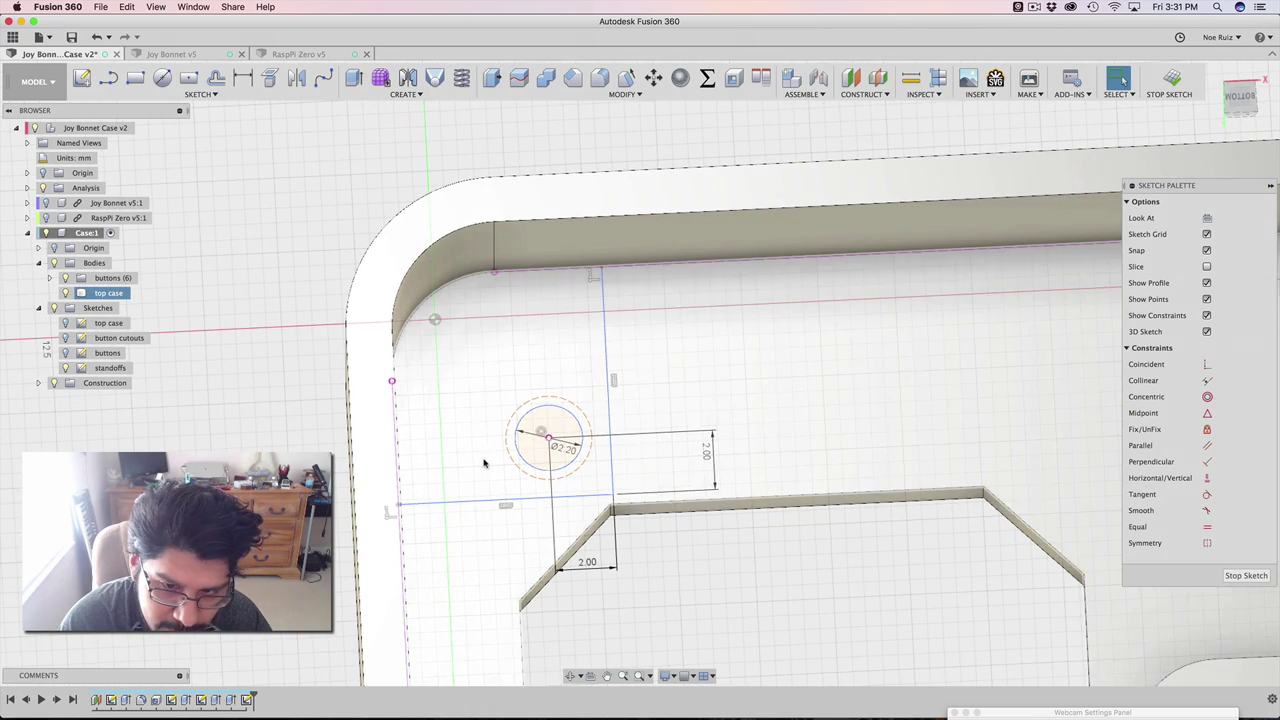
pyautogui.scroll(3, 515, 453)
pyautogui.scroll(-4, 543, 455)
pyautogui.scroll(-3, 339, 448)
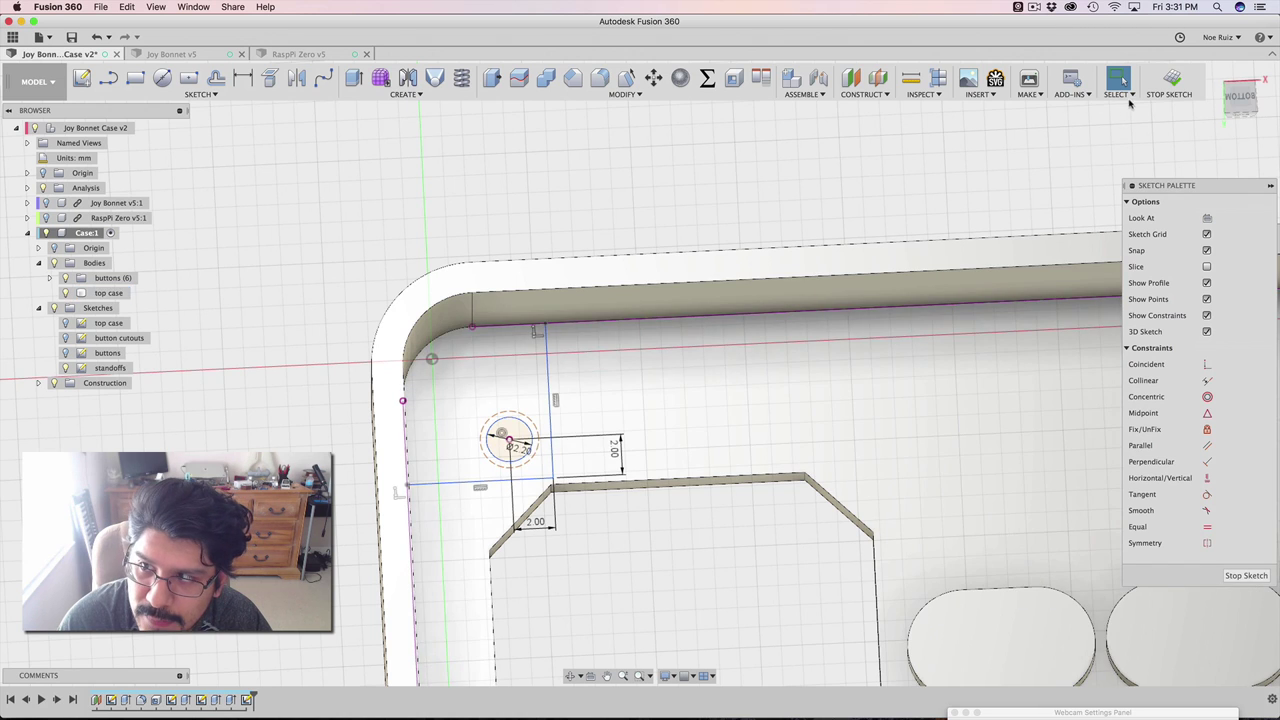
# Step: Finish the standoffs sketch and check whether the corner region around the upper hole can be selected as a profile
pyautogui.click(1172, 80)
pyautogui.click(527, 361)
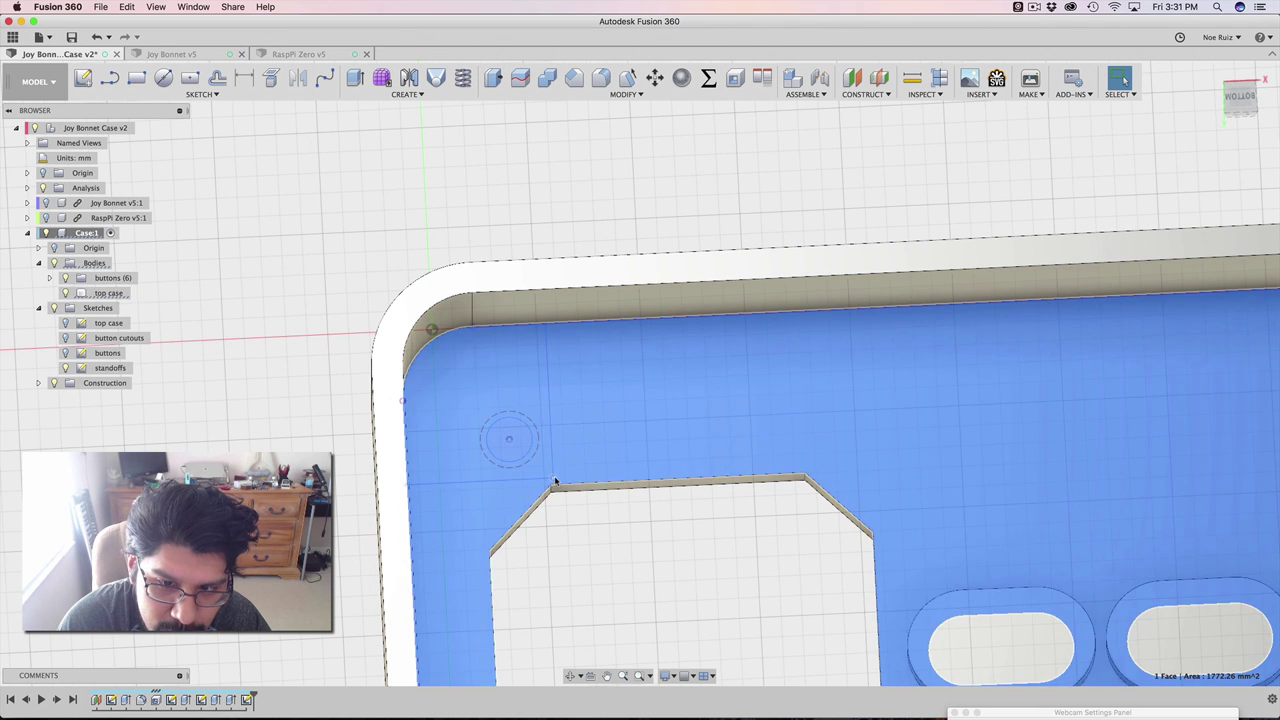
pyautogui.click(643, 539)
pyautogui.click(495, 427)
pyautogui.click(233, 410)
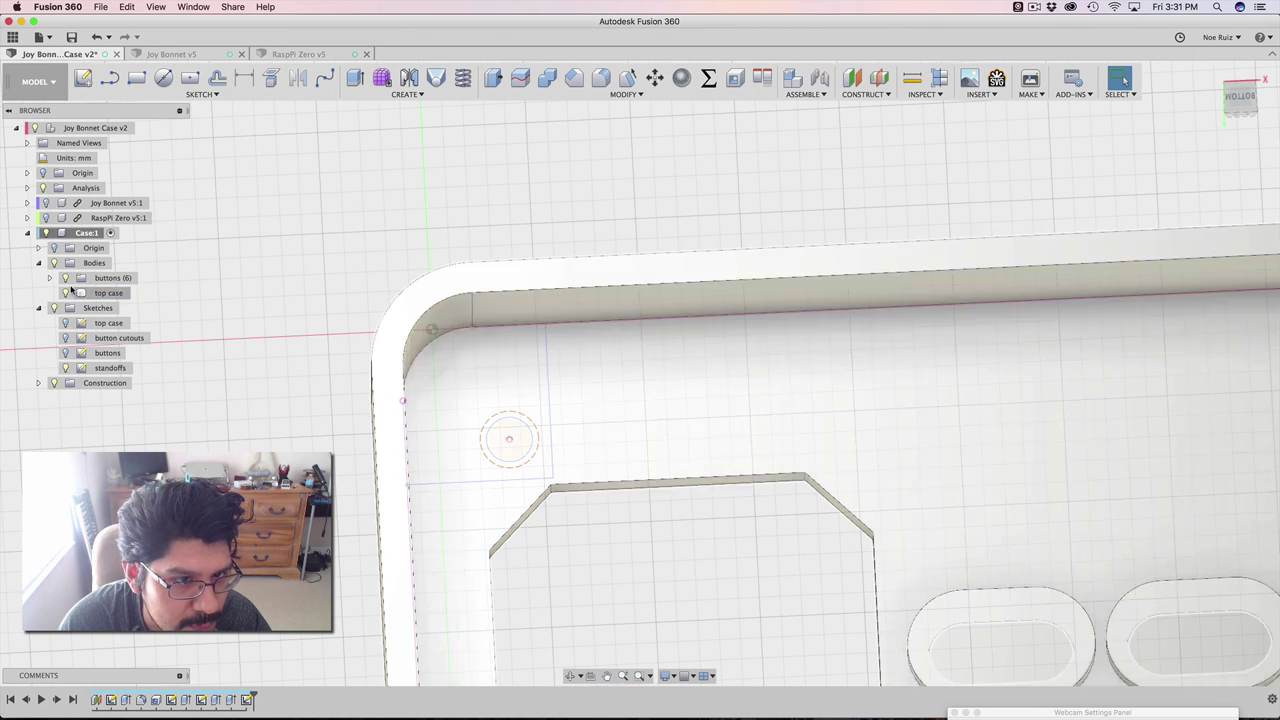
# Step: Reopen the standoffs sketch and inspect the line endpoints, corner and circle of the upper standoff for a gap in its outline
pyautogui.doubleClick(248, 700)
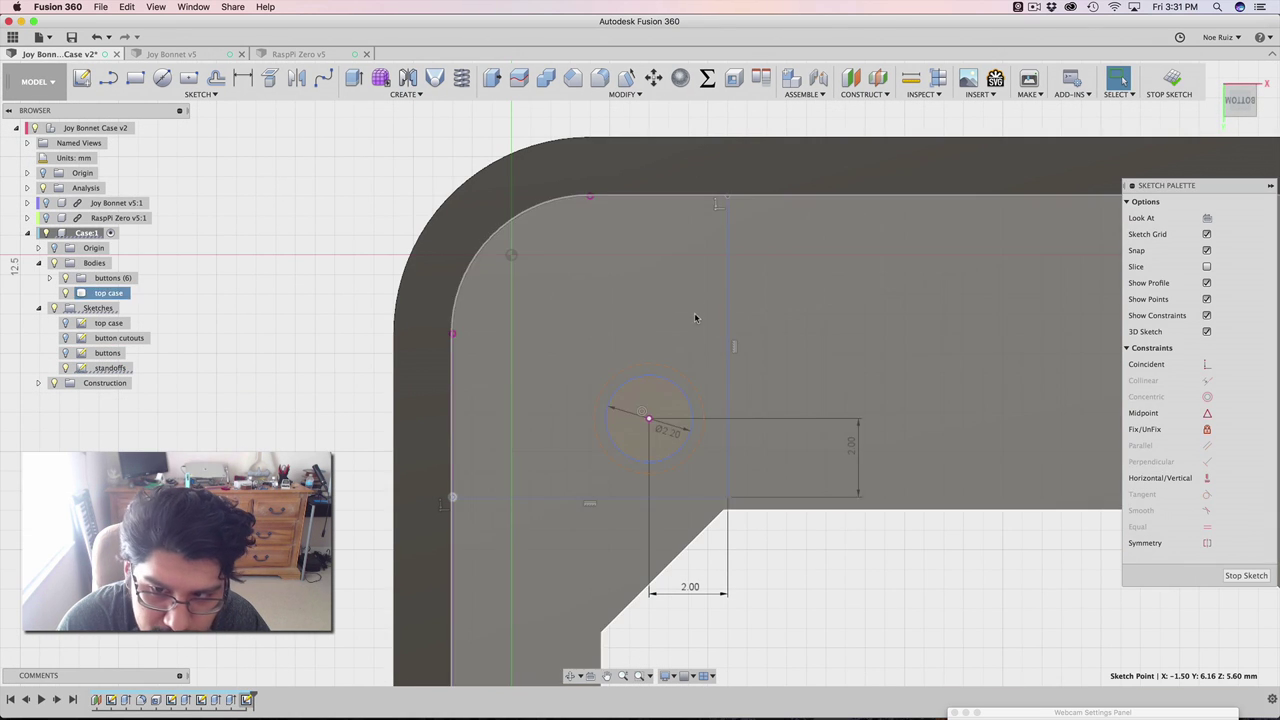
pyautogui.click(730, 202)
pyautogui.scroll(-5, 712, 335)
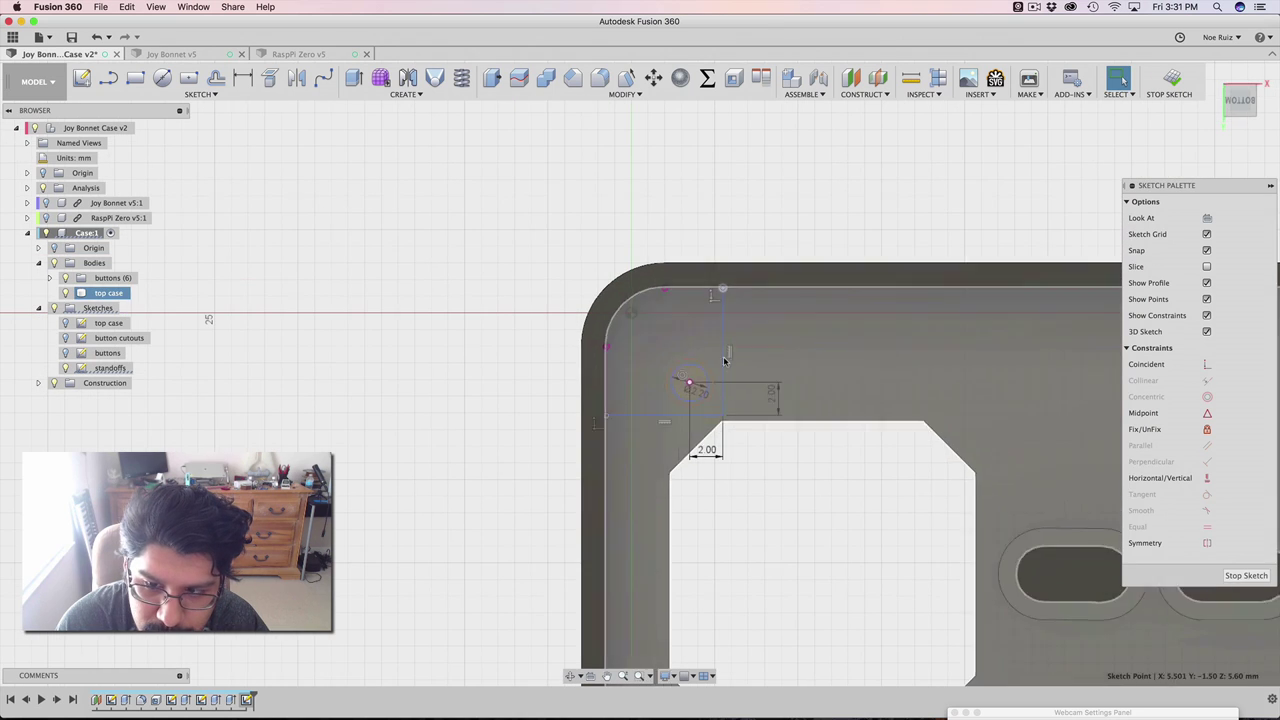
pyautogui.click(716, 409)
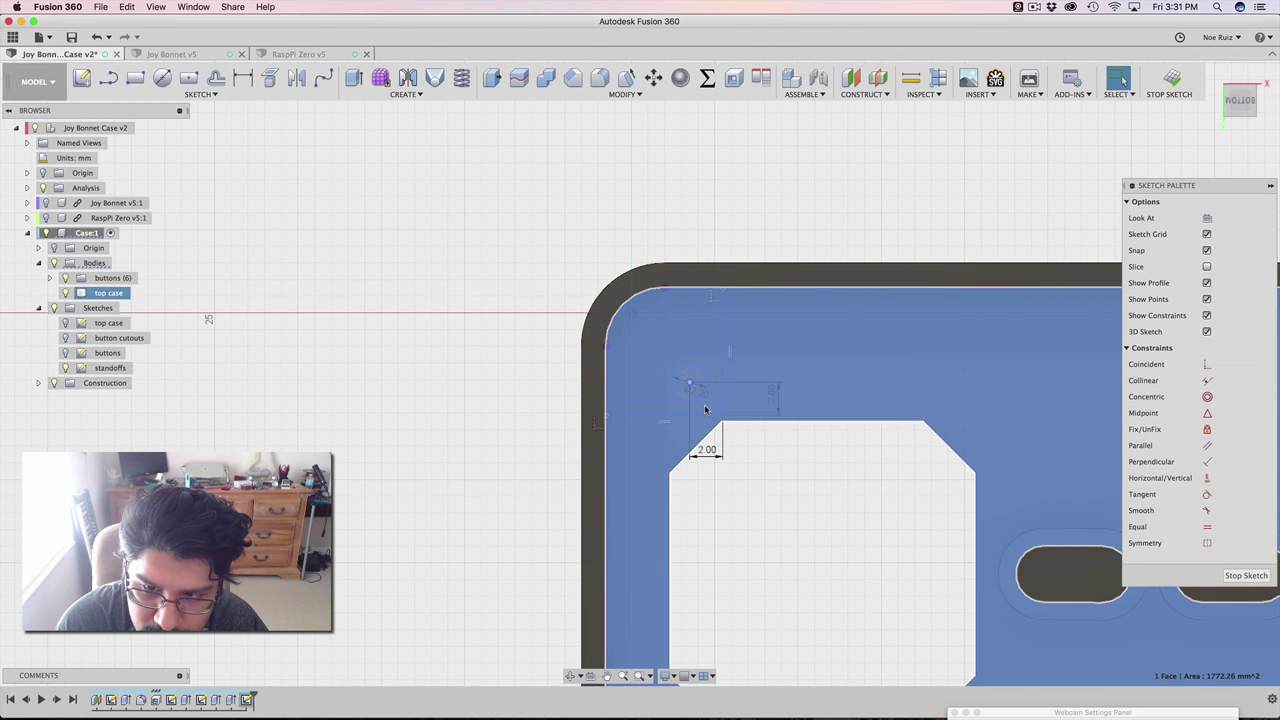
pyautogui.click(786, 514)
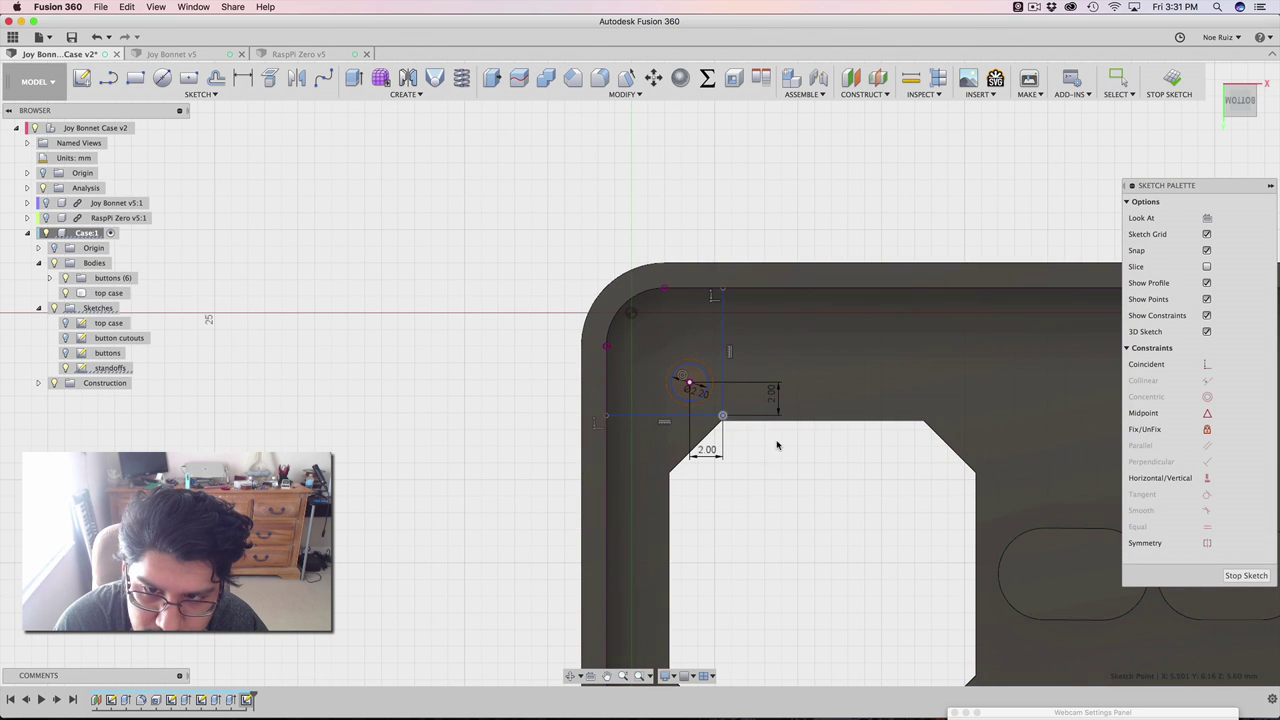
pyautogui.moveTo(777, 445)
pyautogui.keyDown('shift'); pyautogui.mouseDown(button='middle')
pyautogui.moveTo(749, 457)
pyautogui.moveTo(759, 538)
pyautogui.mouseUp(button='middle'); pyautogui.keyUp('shift')
pyautogui.click(694, 376)
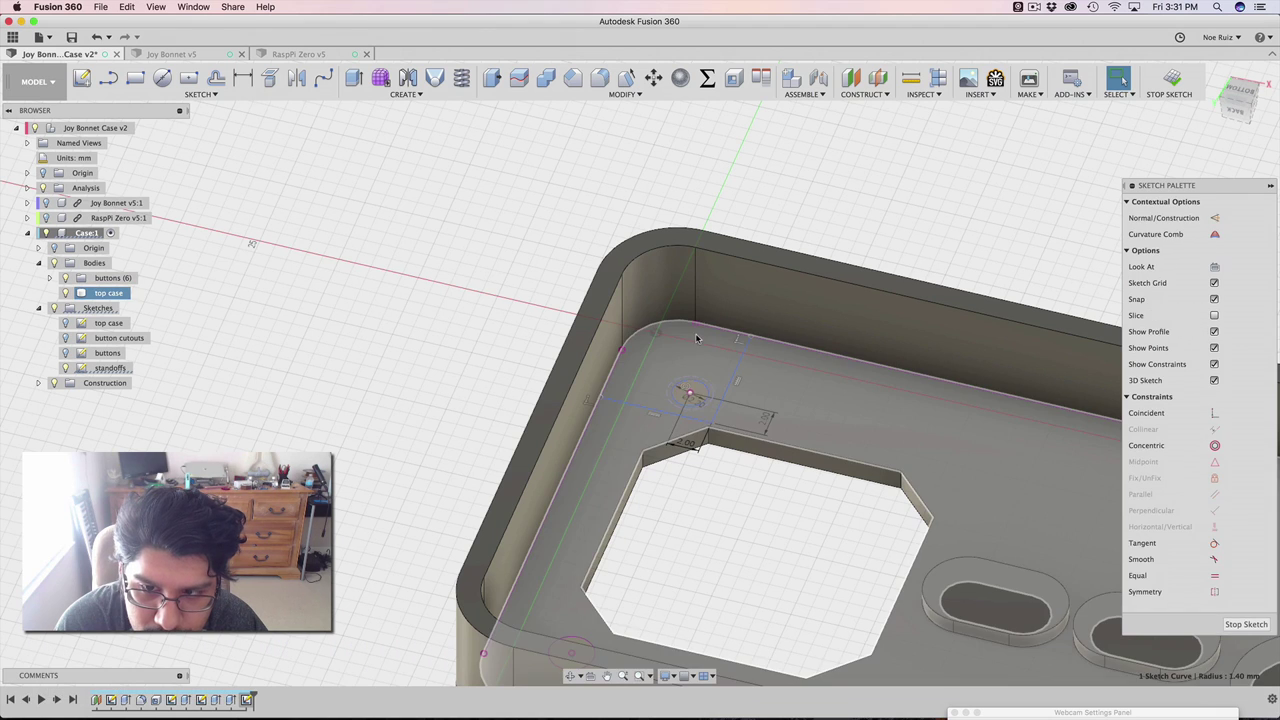
pyautogui.click(697, 338)
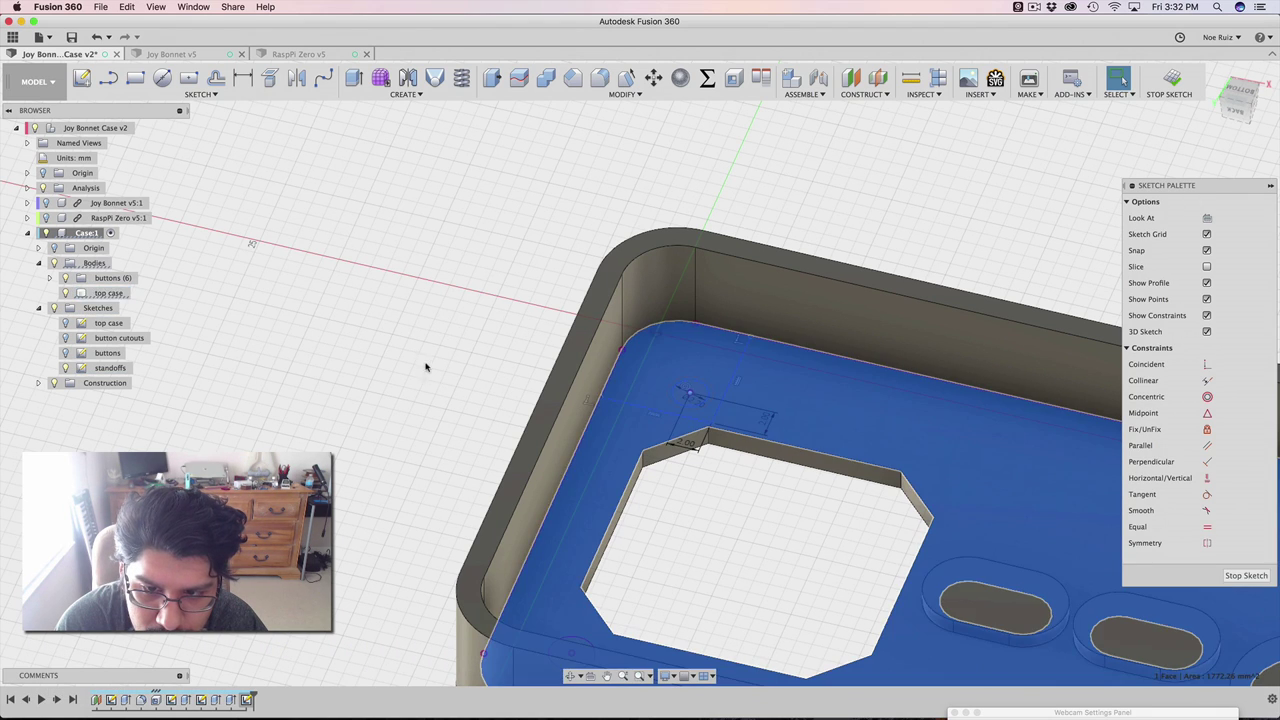
pyautogui.click(426, 363)
pyautogui.press('e')
pyautogui.scroll(3, 683, 404)
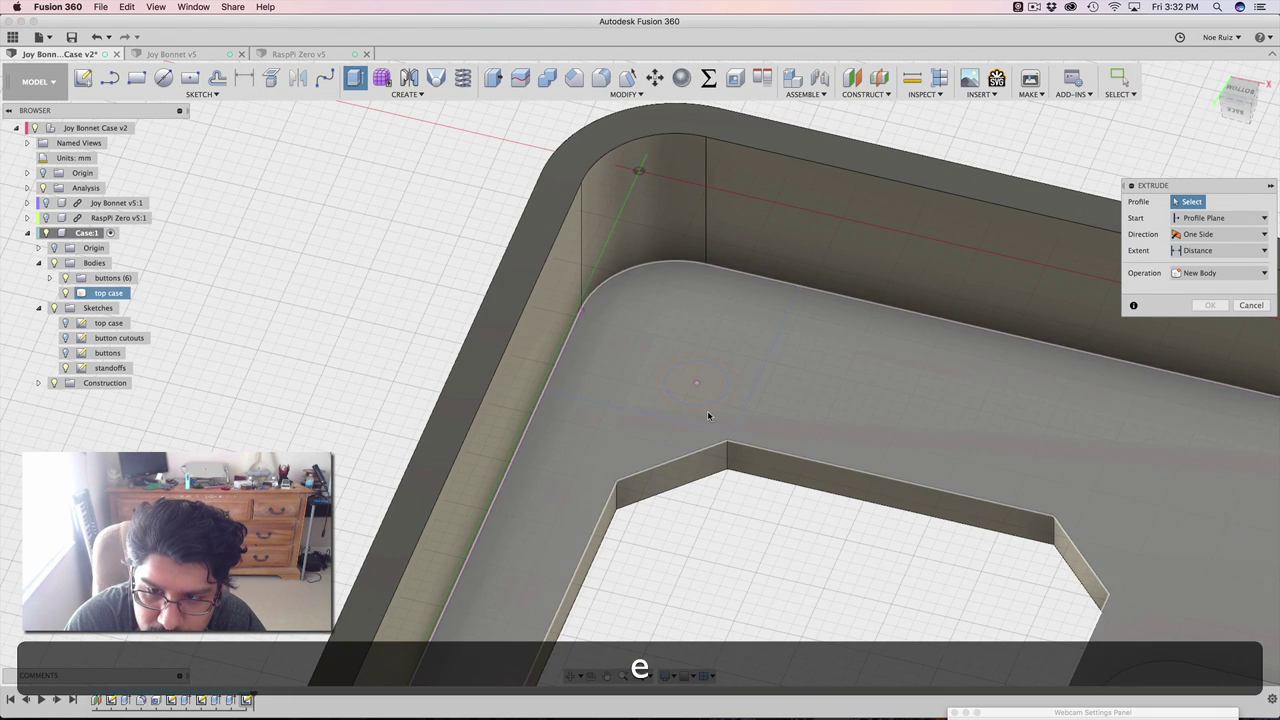
pyautogui.click(726, 425)
pyautogui.press('Escape')
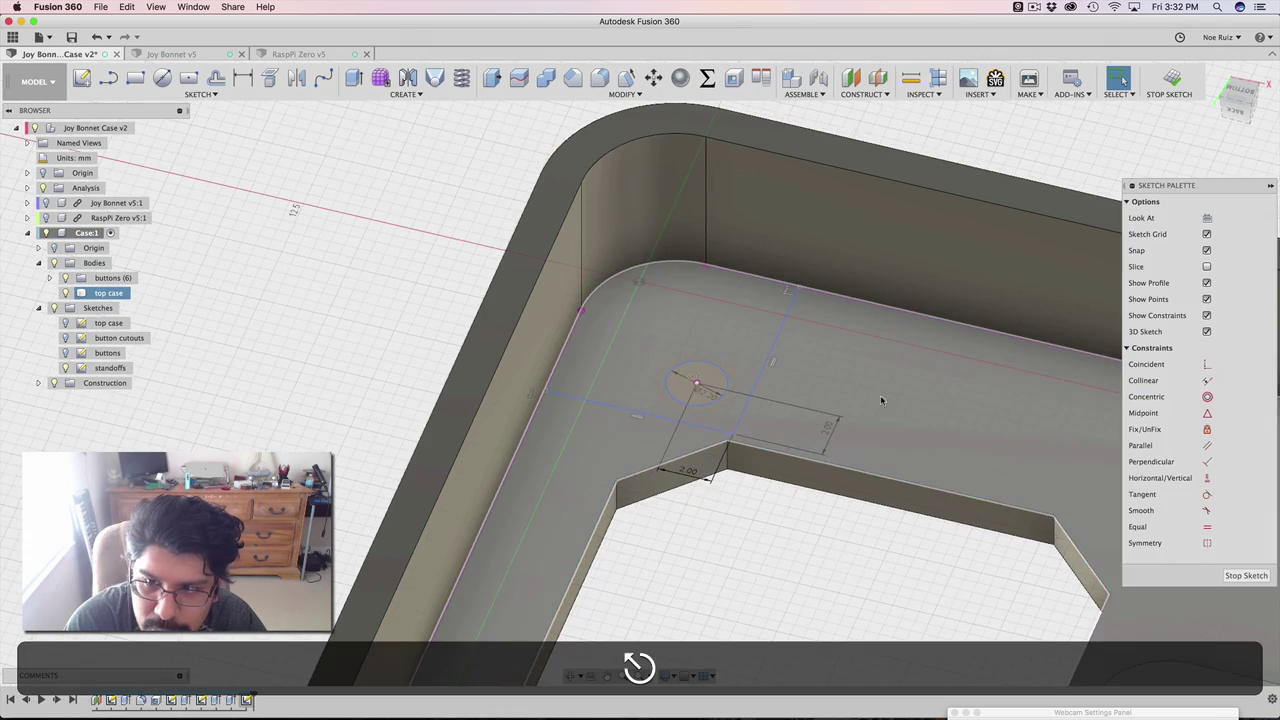
pyautogui.scroll(-2, 888, 366)
pyautogui.click(1165, 88)
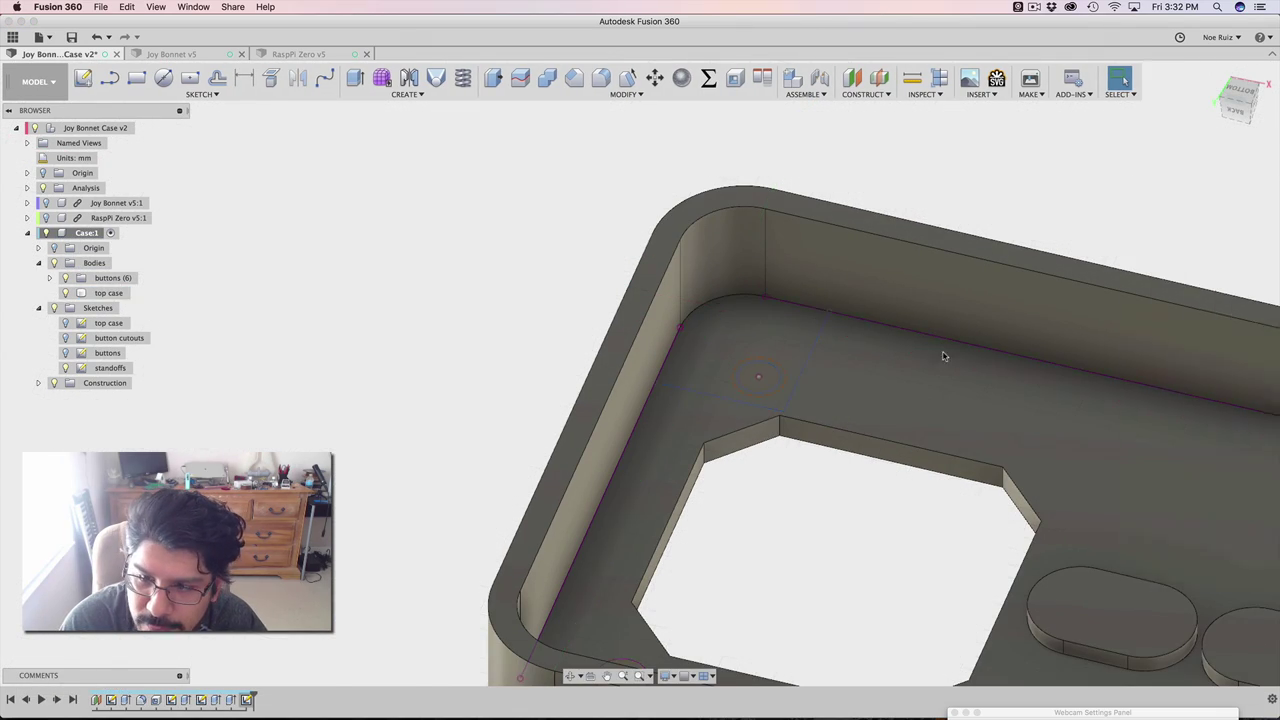
pyautogui.keyDown('shift'); pyautogui.moveTo(791, 551); pyautogui.dragTo(817, 580, button='middle'); pyautogui.keyUp('shift')
pyautogui.moveTo(719, 587); pyautogui.dragTo(666, 525, button='middle')
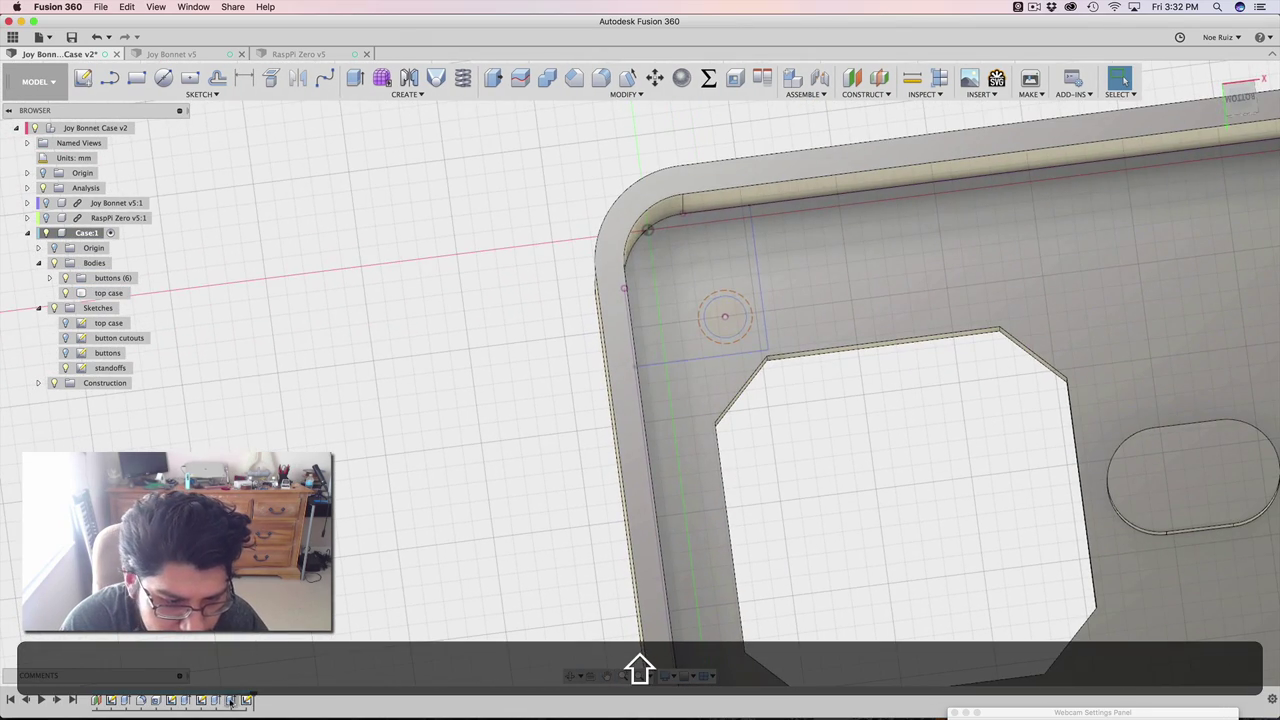
# Step: Reopen the standoffs sketch and project the top case's inner floor face into it
pyautogui.doubleClick(246, 699)
pyautogui.moveTo(418, 408)
pyautogui.keyDown('shift'); pyautogui.mouseDown(button='middle')
pyautogui.moveTo(385, 378)
pyautogui.moveTo(389, 400)
pyautogui.mouseUp(button='middle'); pyautogui.keyUp('shift')
pyautogui.scroll(3, 620, 215)
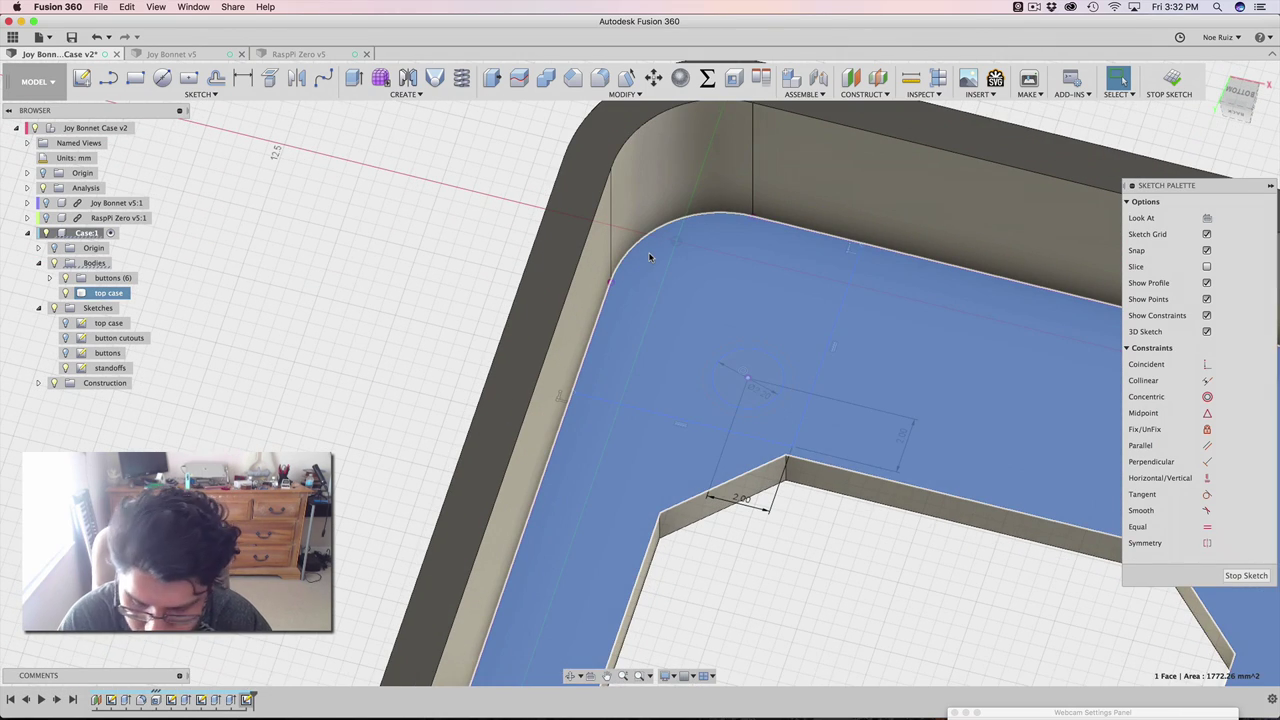
pyautogui.press('p')
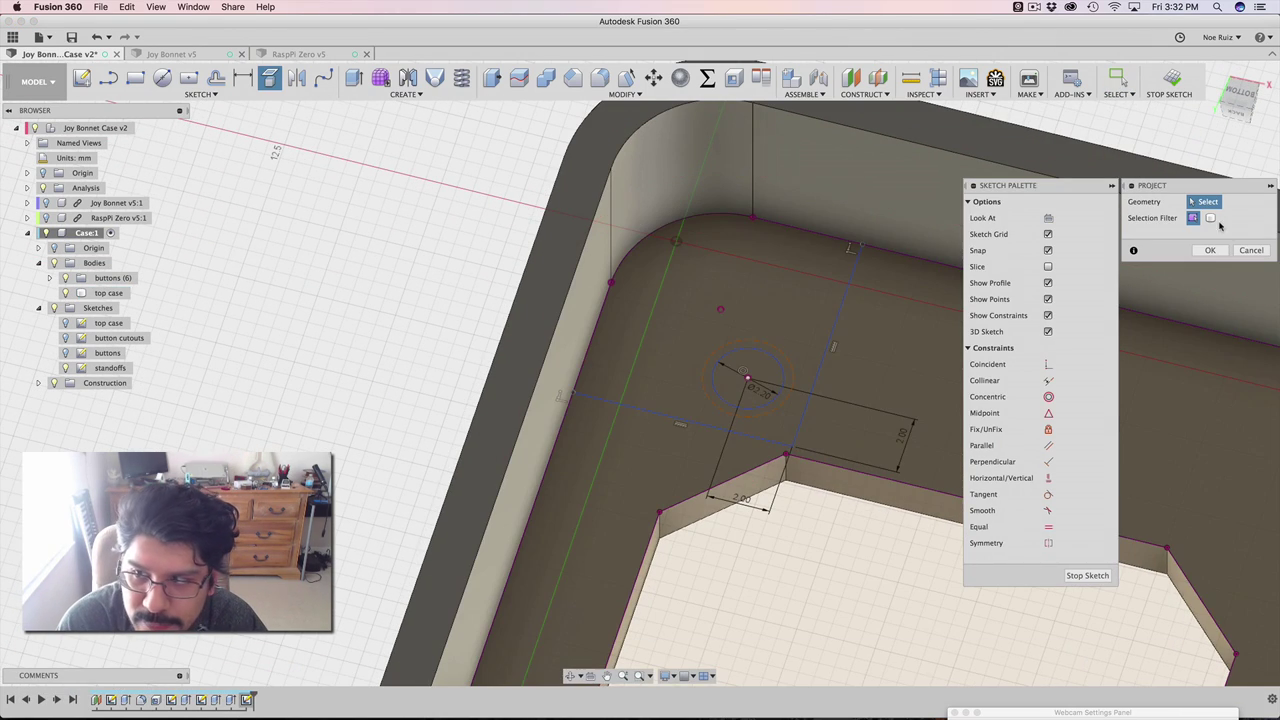
pyautogui.click(1203, 250)
# Step: Check whether the upper corner standoff outline can be selected as a closed profile
pyautogui.click(690, 290)
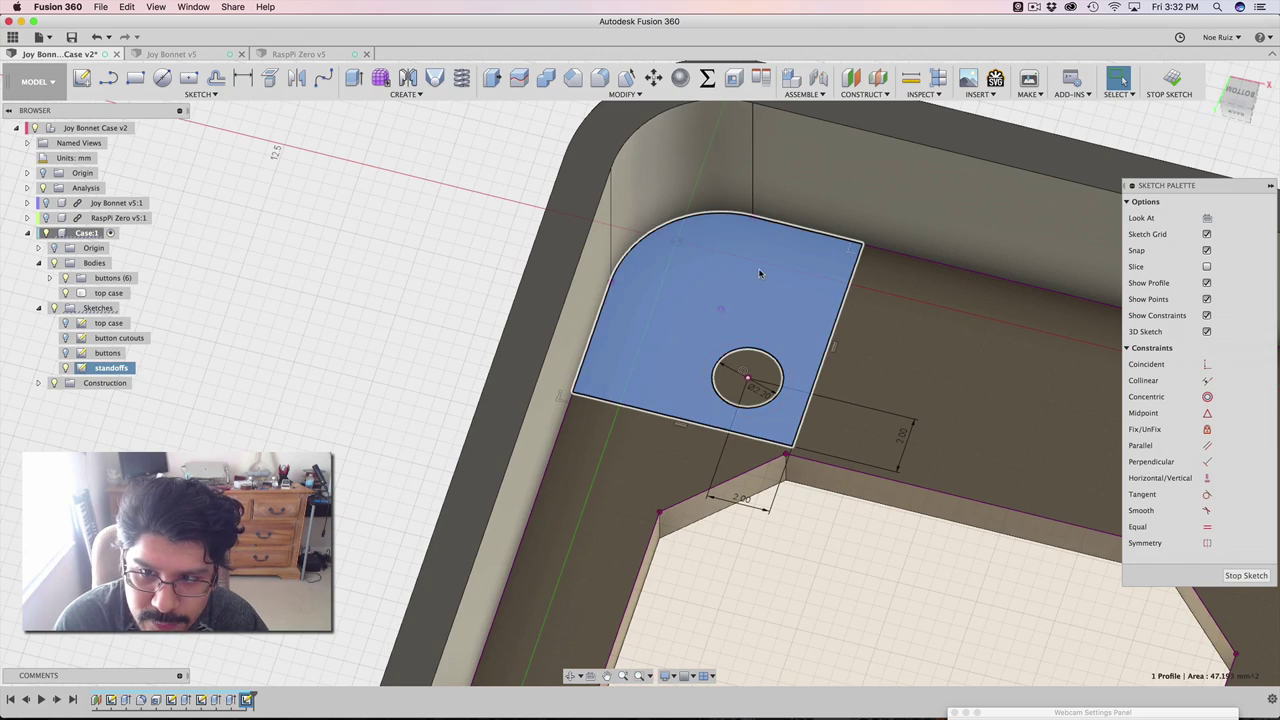
pyautogui.scroll(-3, 820, 411)
pyautogui.click(820, 411)
pyautogui.click(742, 289)
pyautogui.click(733, 292)
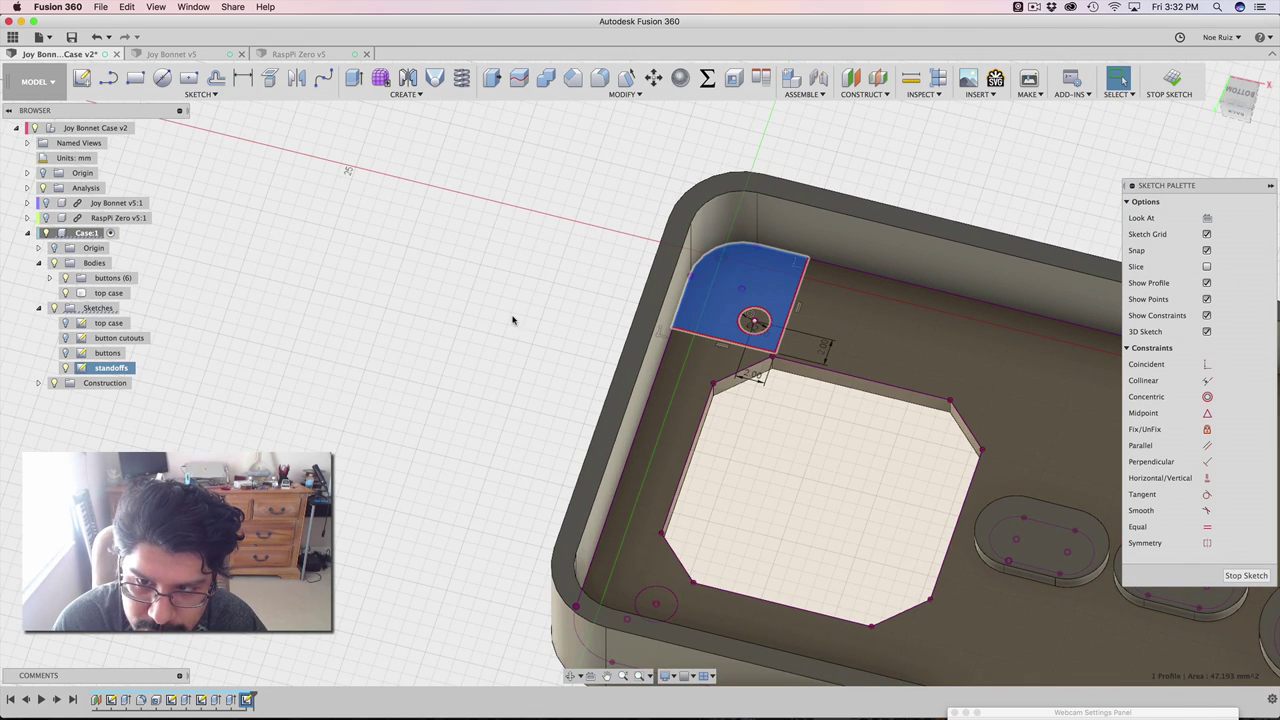
pyautogui.moveTo(484, 339)
pyautogui.keyDown('shift'); pyautogui.mouseDown(button='middle')
pyautogui.moveTo(497, 320)
pyautogui.moveTo(475, 343)
pyautogui.mouseUp(button='middle'); pyautogui.keyUp('shift')
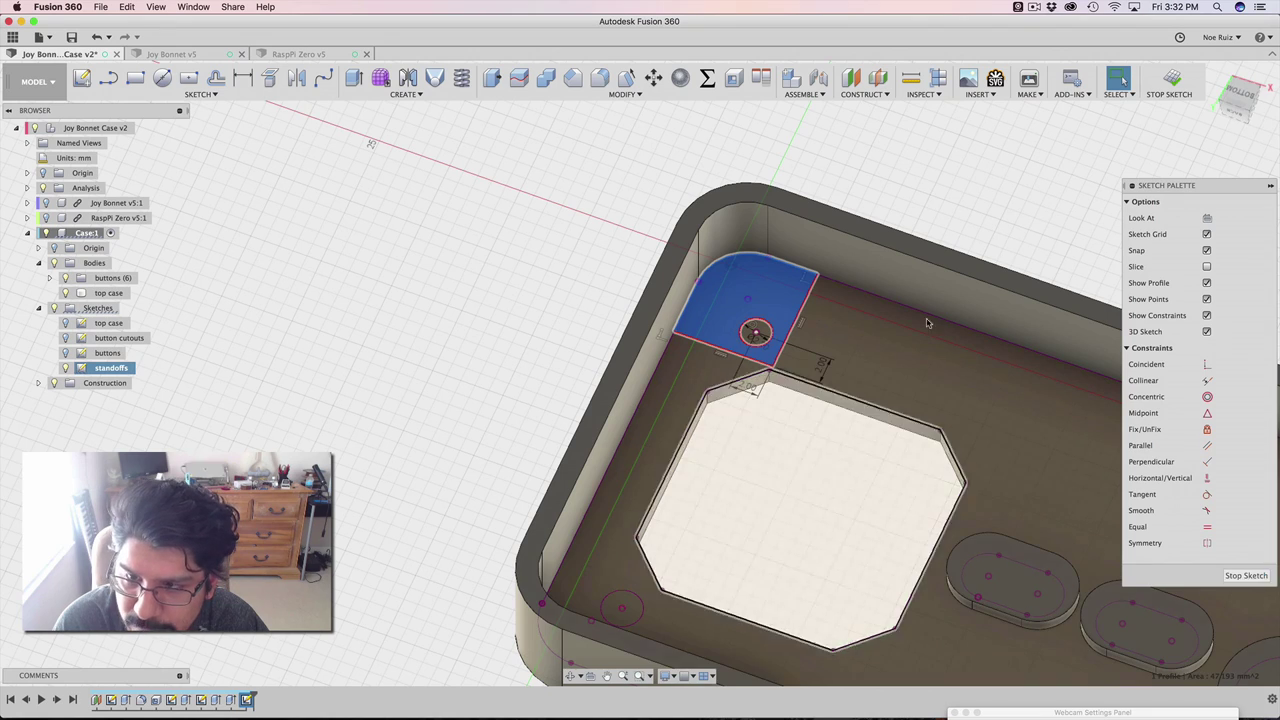
# Step: Draw two connected lines around the lower mounting hole, joining the two inner wall edges of that corner, the second about 6.9 mm long
pyautogui.click(1091, 191)
pyautogui.click(1240, 95)
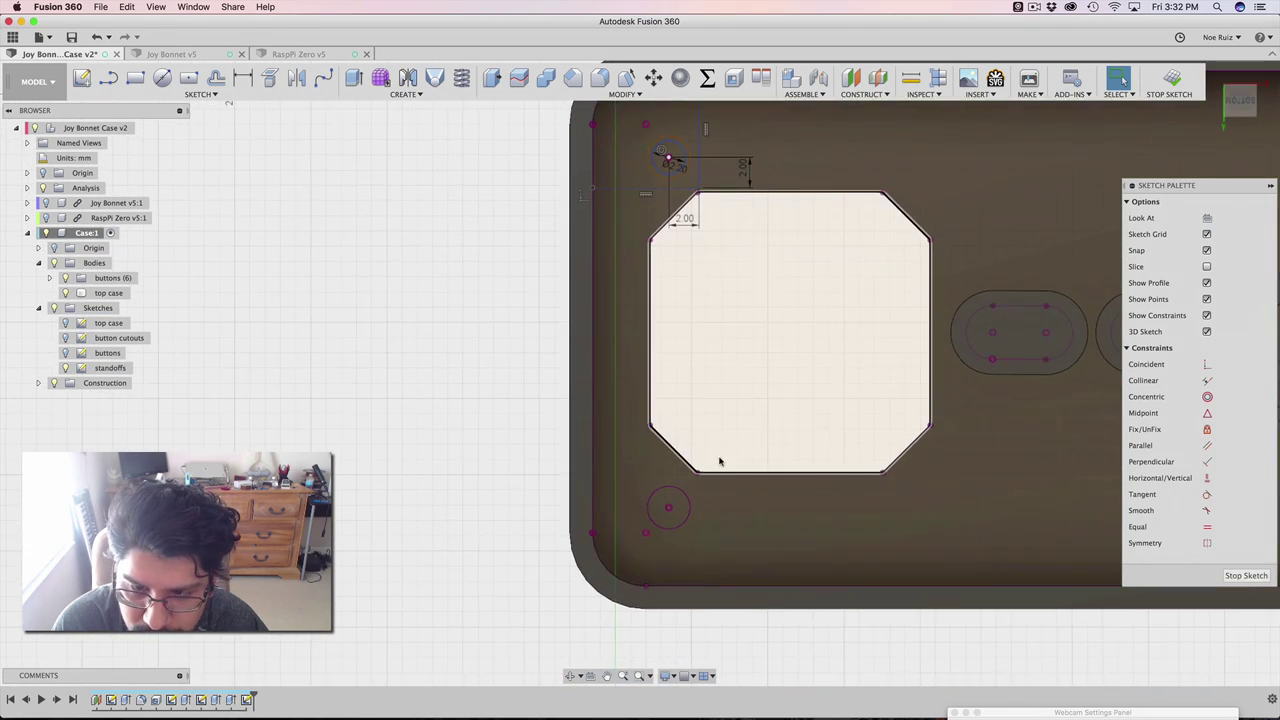
pyautogui.press('l')
pyautogui.scroll(1, 508, 510)
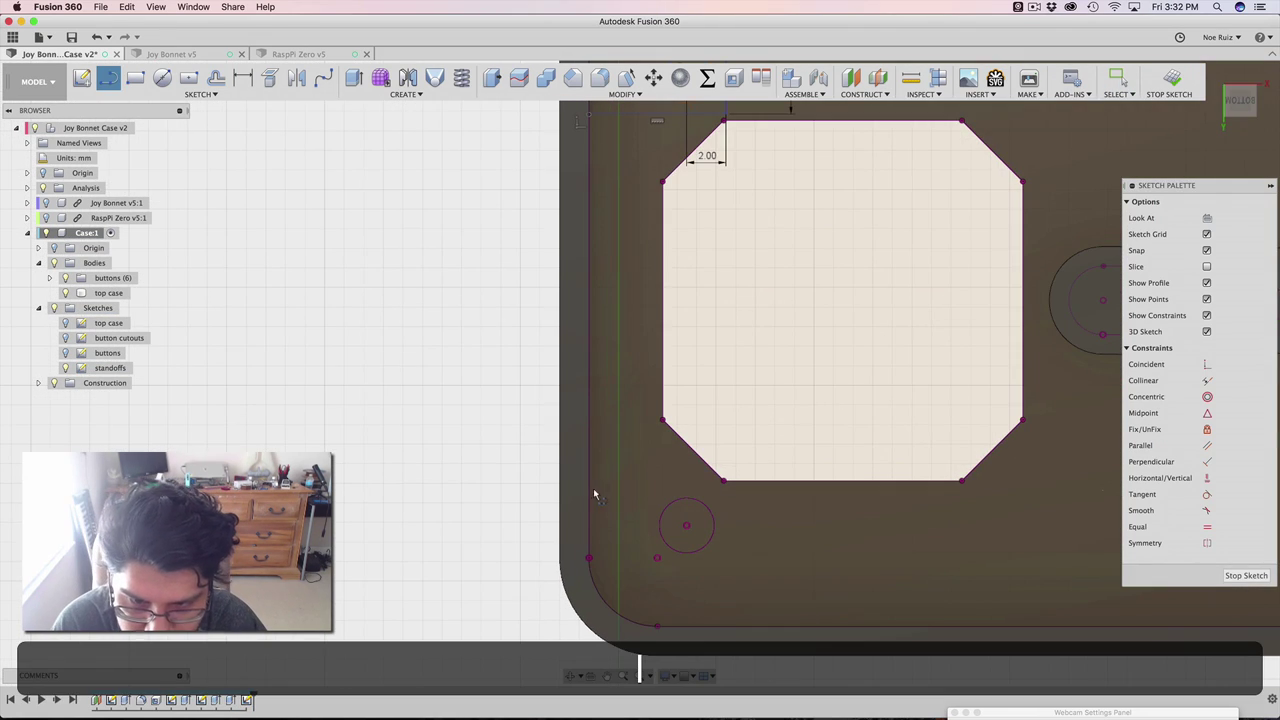
pyautogui.click(588, 487)
pyautogui.click(726, 495)
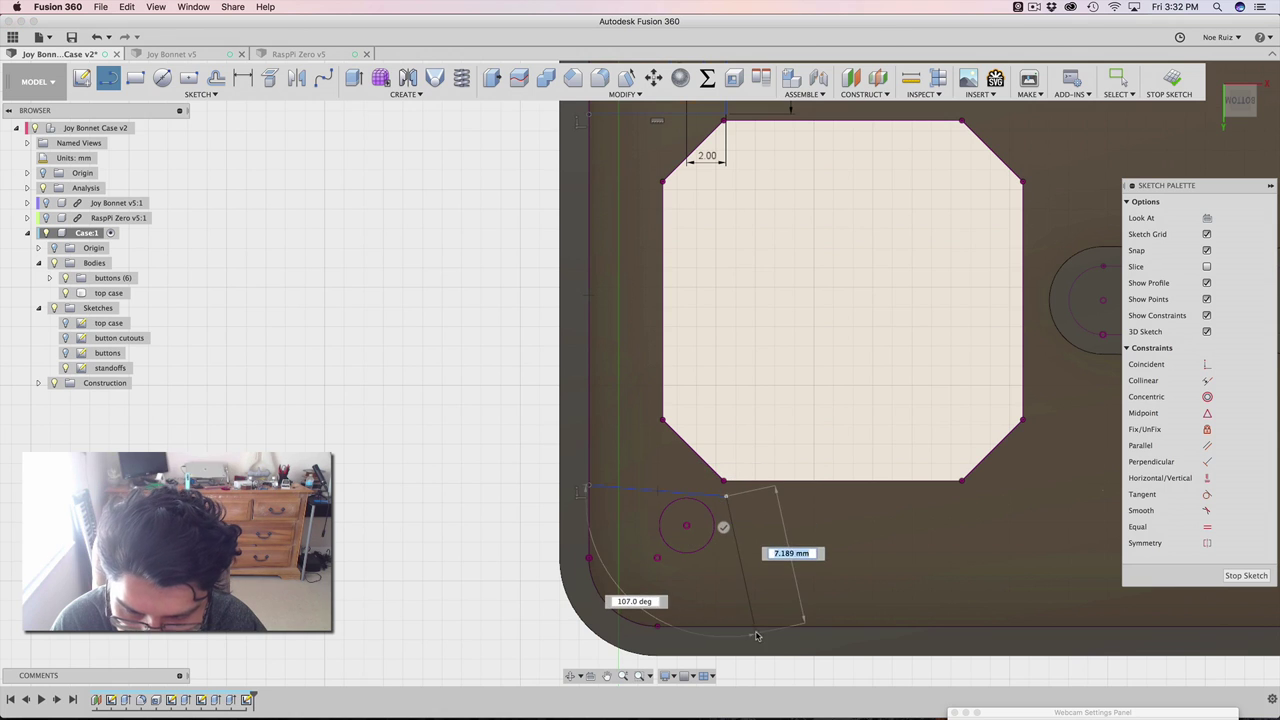
pyautogui.click(757, 628)
pyautogui.press('Escape')
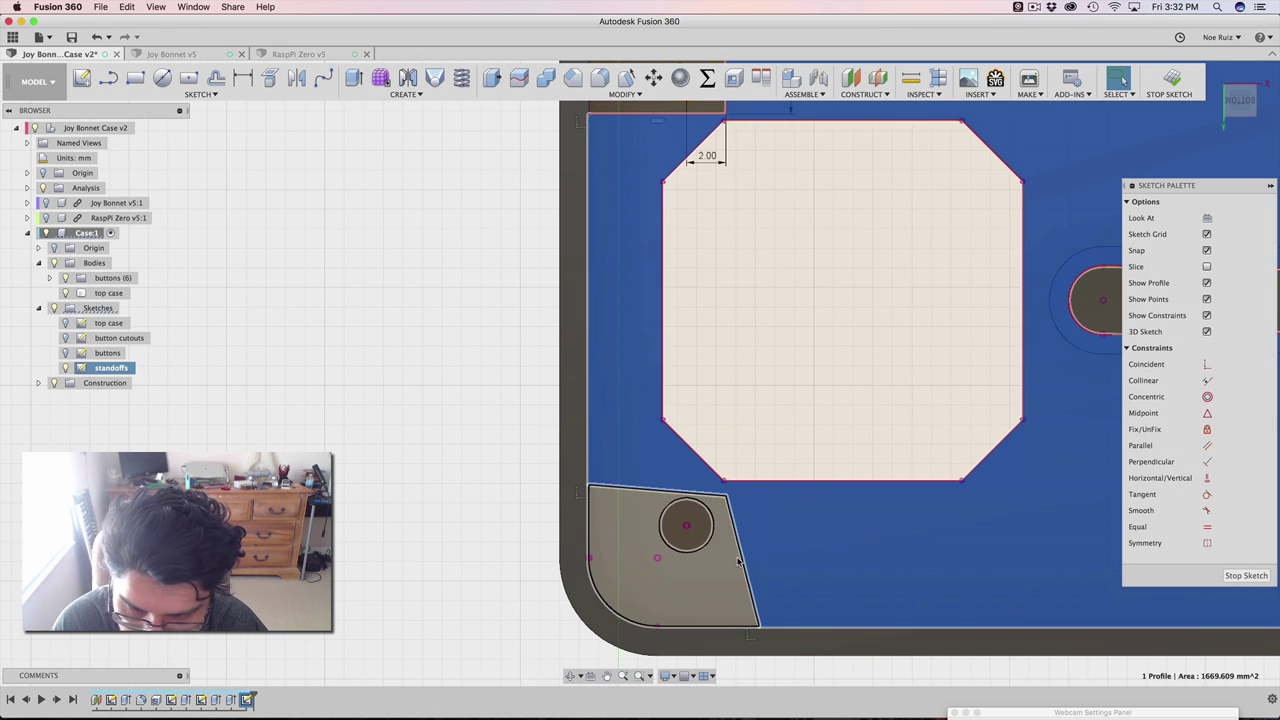
# Step: Constrain the line beside the lower hole vertical and the line above it horizontal
pyautogui.click(742, 560)
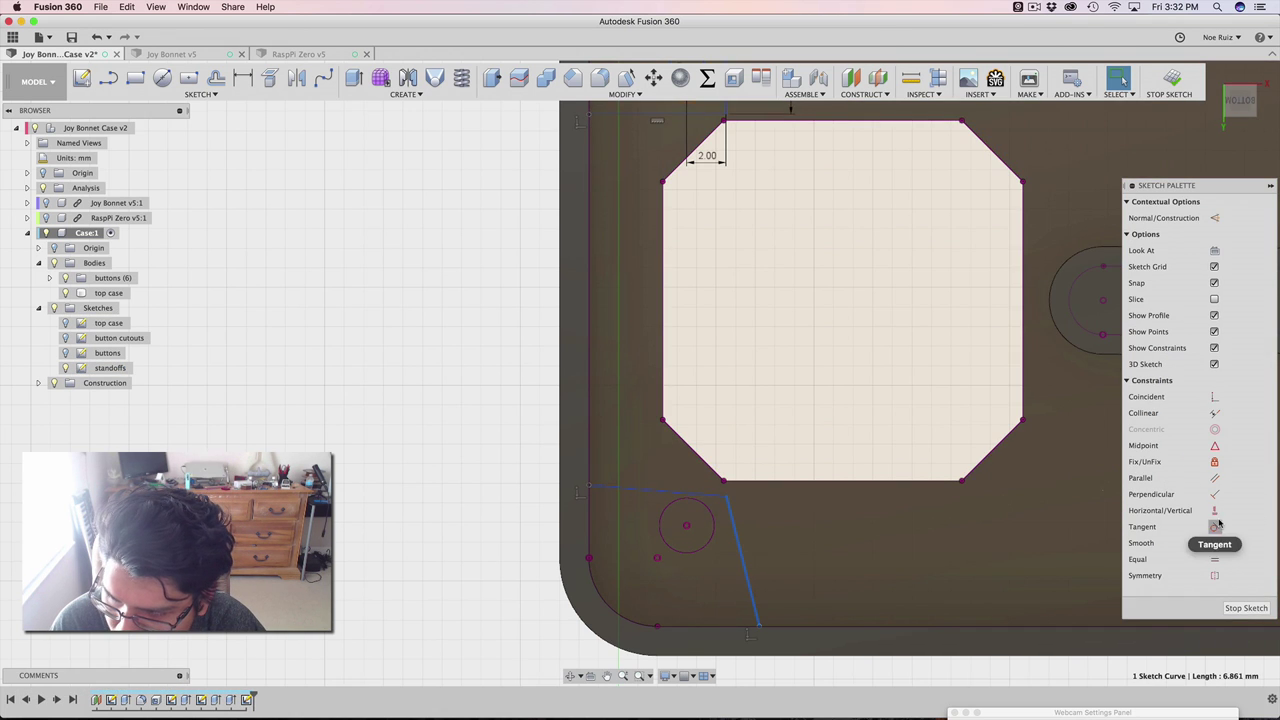
pyautogui.click(1213, 510)
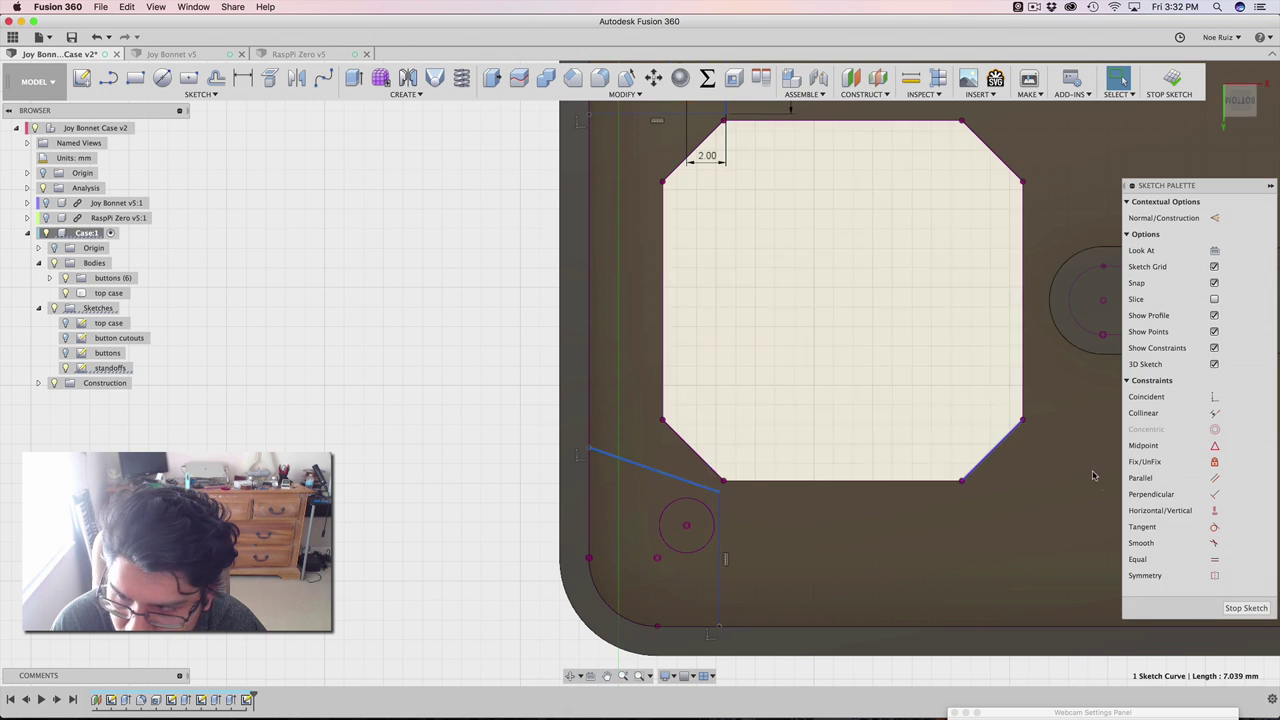
pyautogui.click(1213, 512)
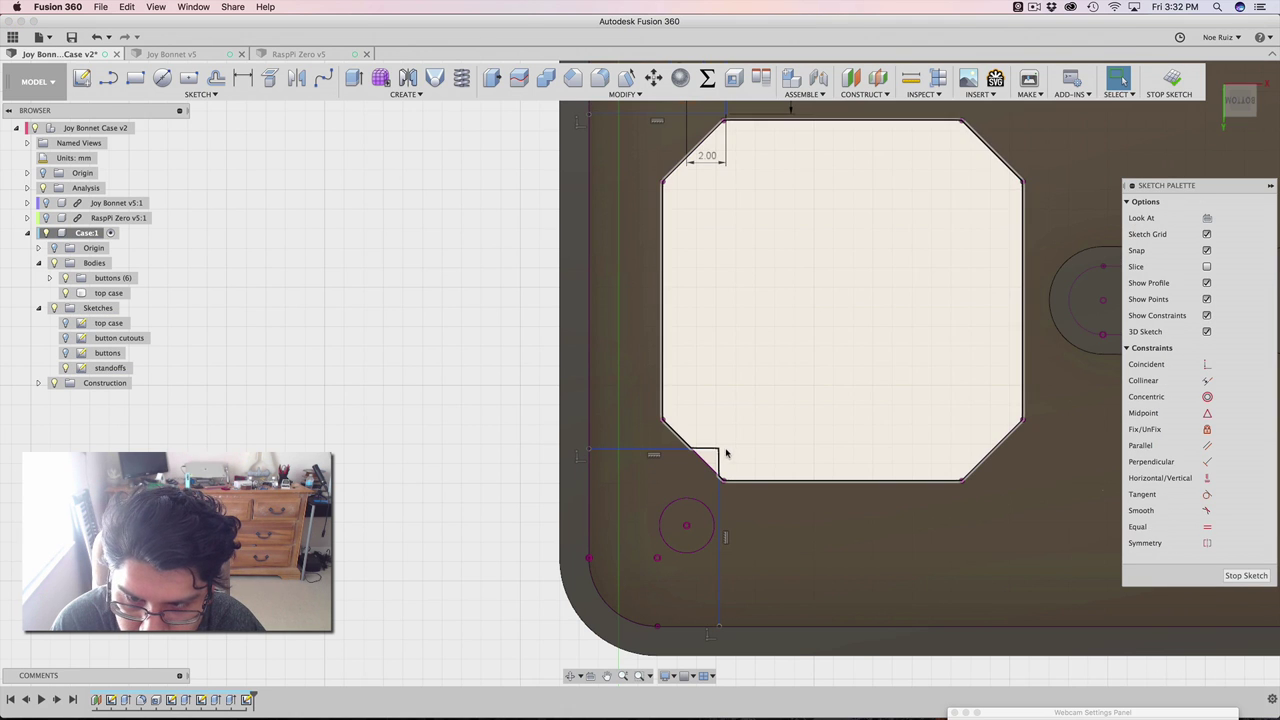
pyautogui.press('d')
pyautogui.scroll(3, 740, 494)
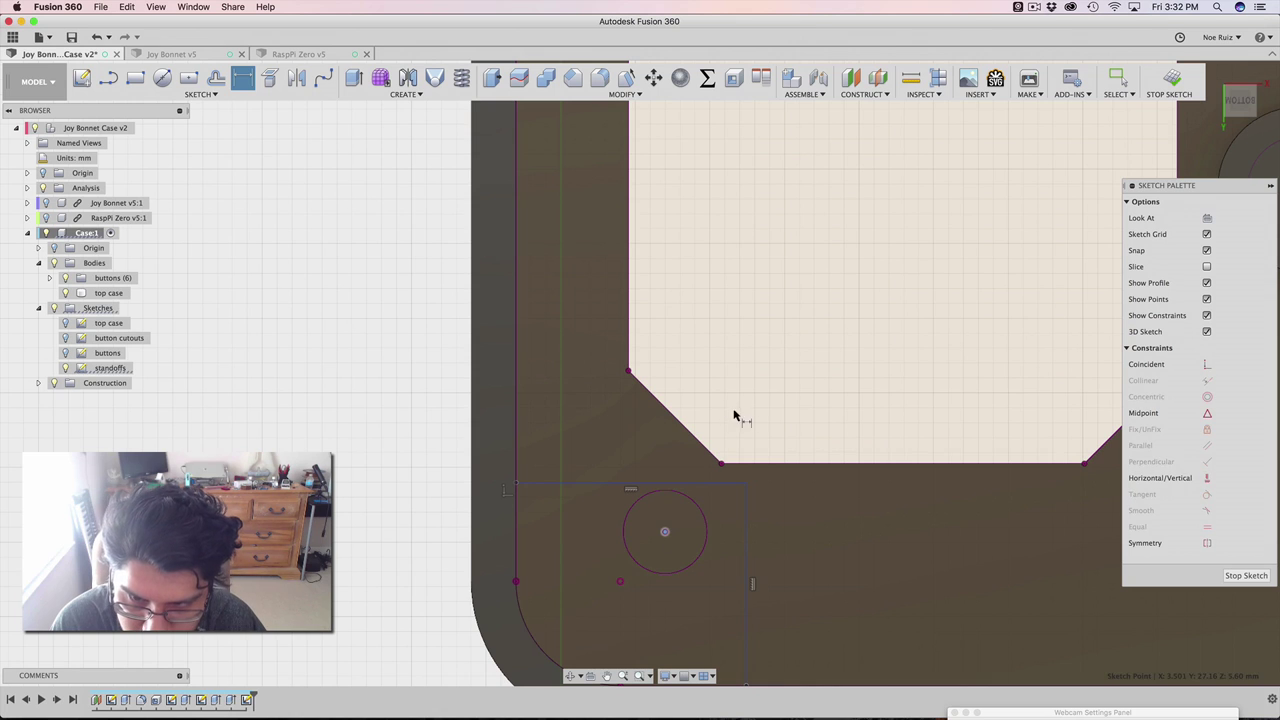
pyautogui.click(665, 532)
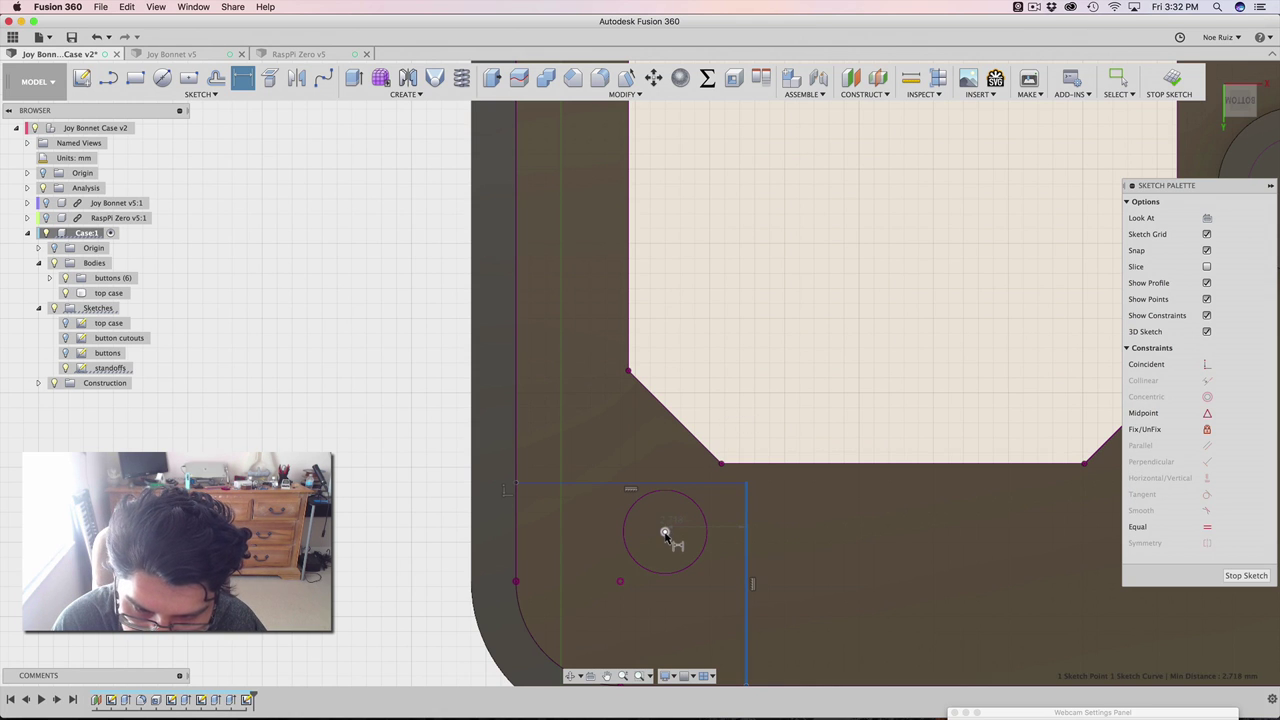
pyautogui.press('Escape')
pyautogui.click(690, 433)
pyautogui.press('Escape')
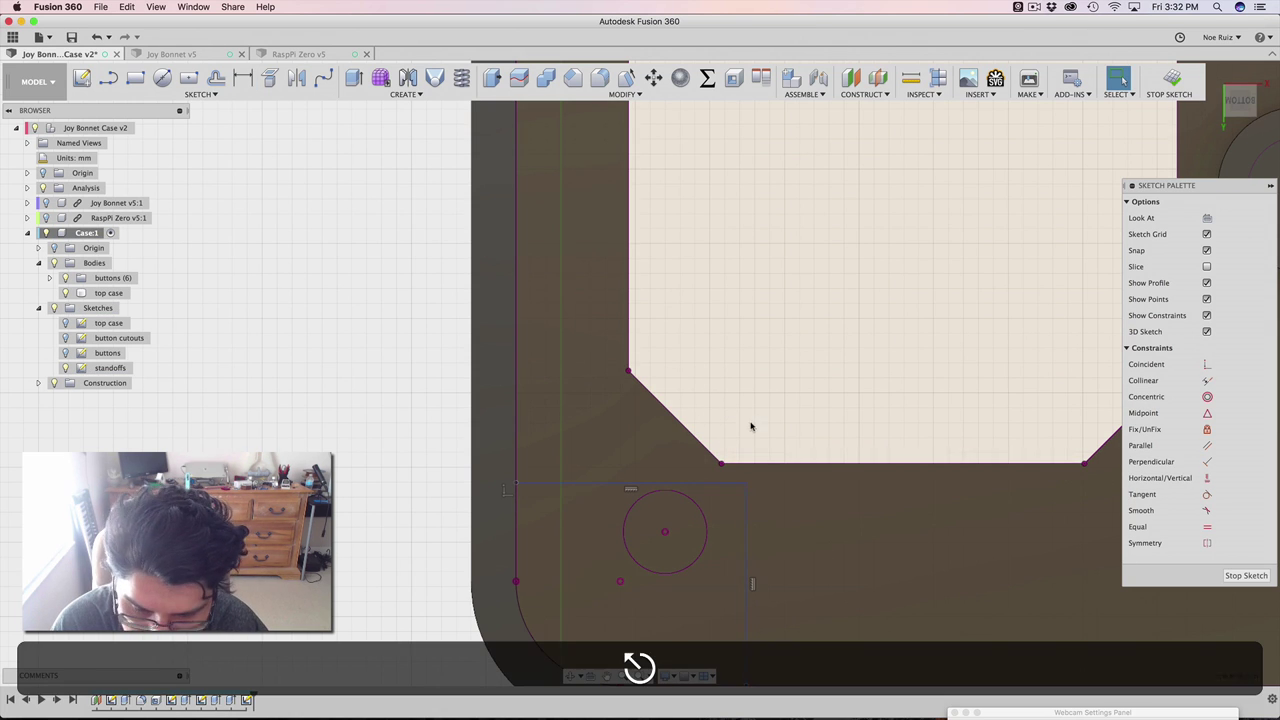
# Step: Dimension the vertical line and the horizontal line each 2 mm from the lower hole's centre
pyautogui.press('d')
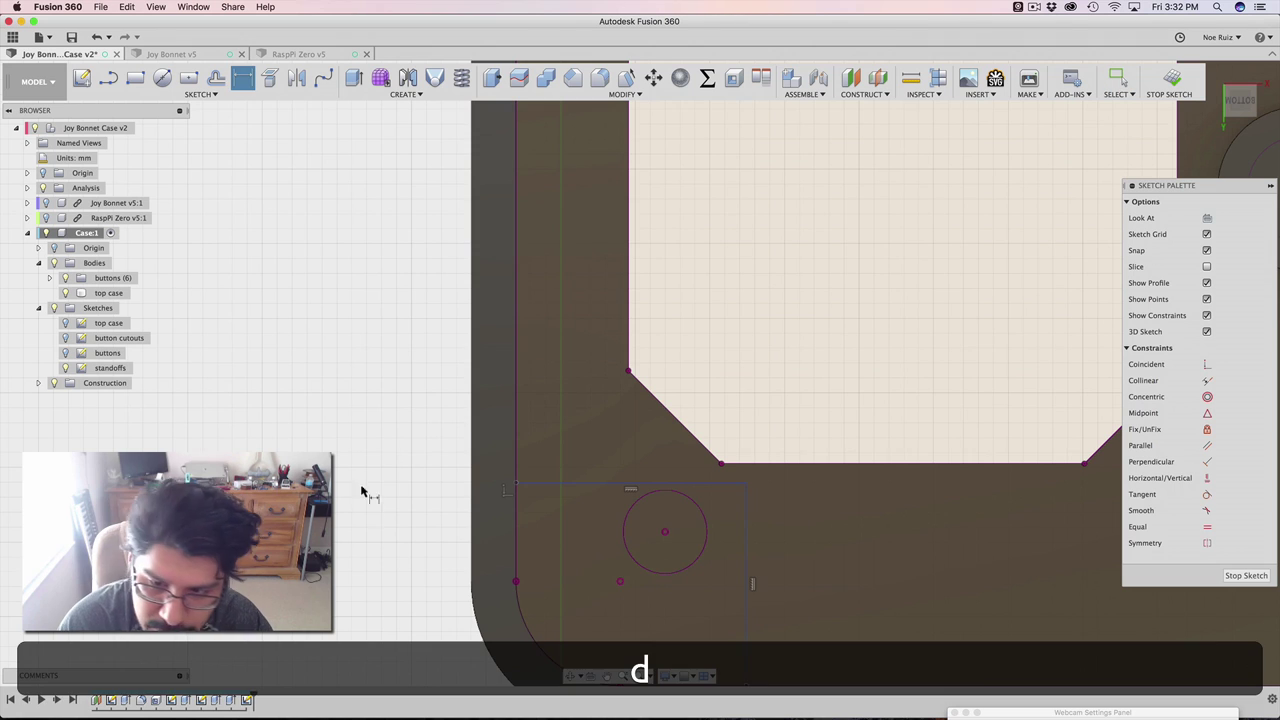
pyautogui.click(747, 551)
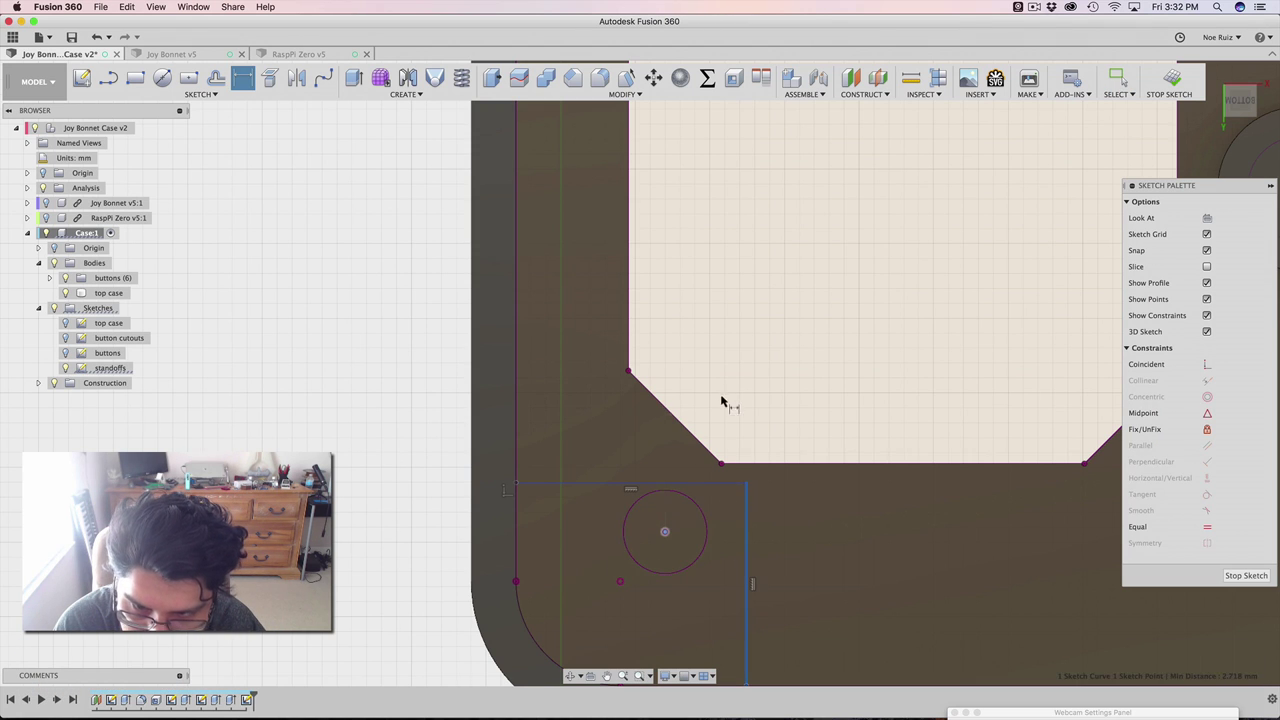
pyautogui.click(737, 402)
pyautogui.write('2.718079')
pyautogui.press('Return')
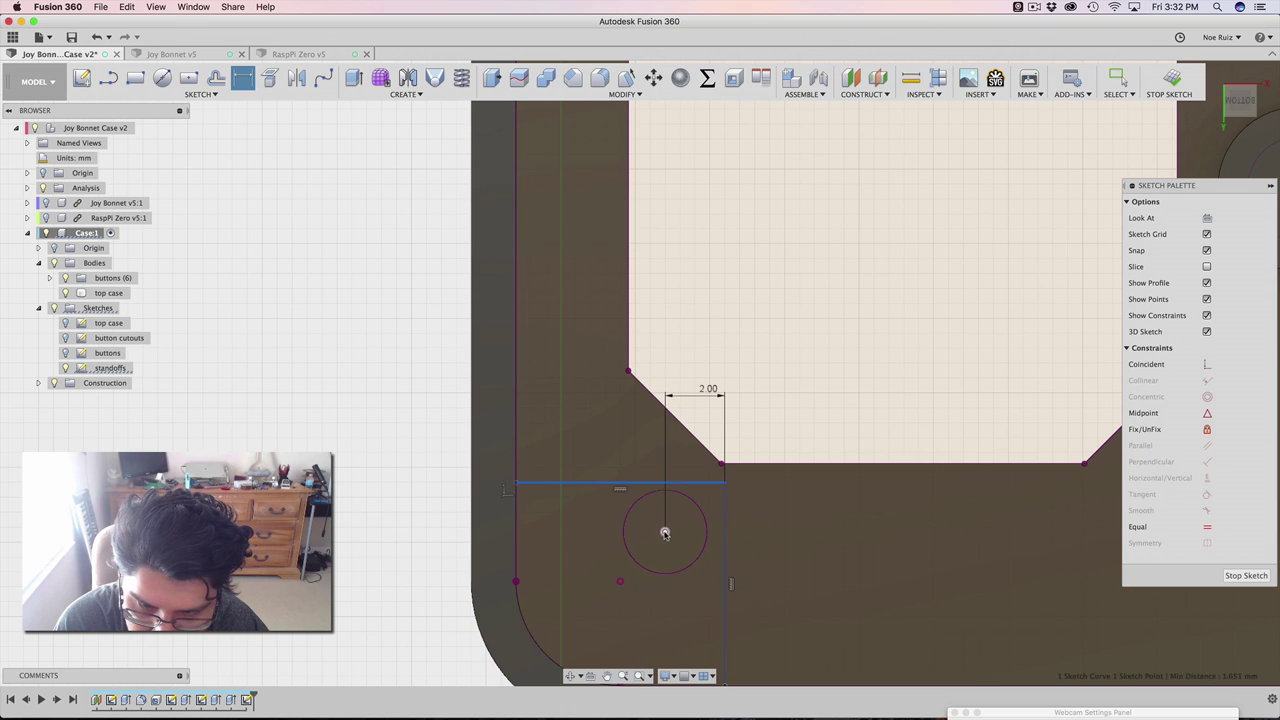
pyautogui.click(797, 515)
pyautogui.write('2')
pyautogui.press('Return')
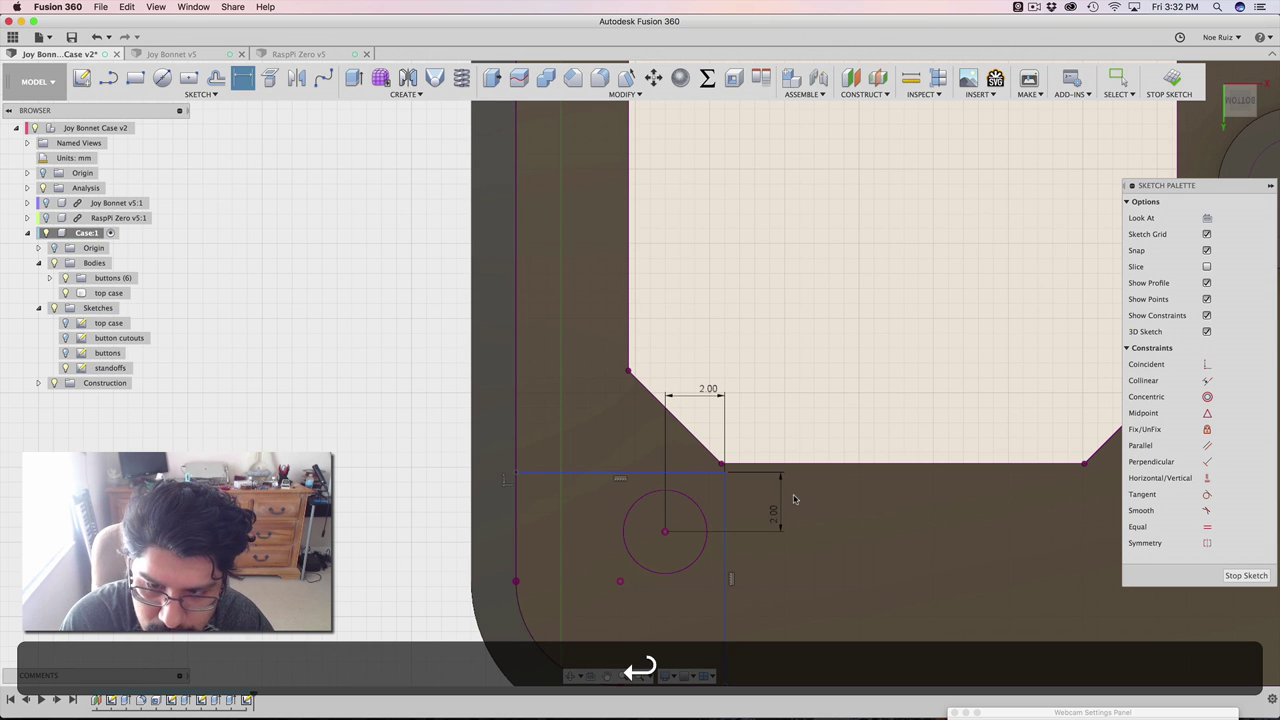
# Step: Draw a circle of 2.2 mm diameter centred on the lower hole and convert the larger projected circle to construction geometry
pyautogui.press('c')
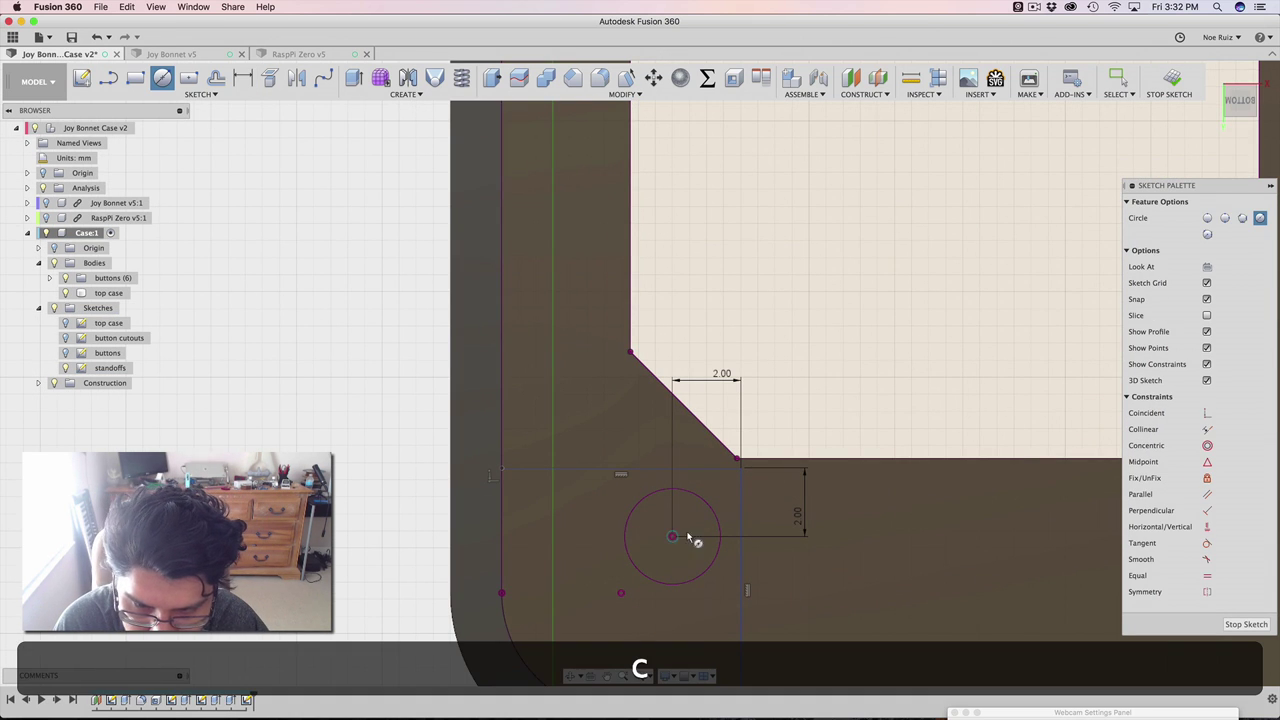
pyautogui.click(687, 537)
pyautogui.write('2.2')
pyautogui.press('Return')
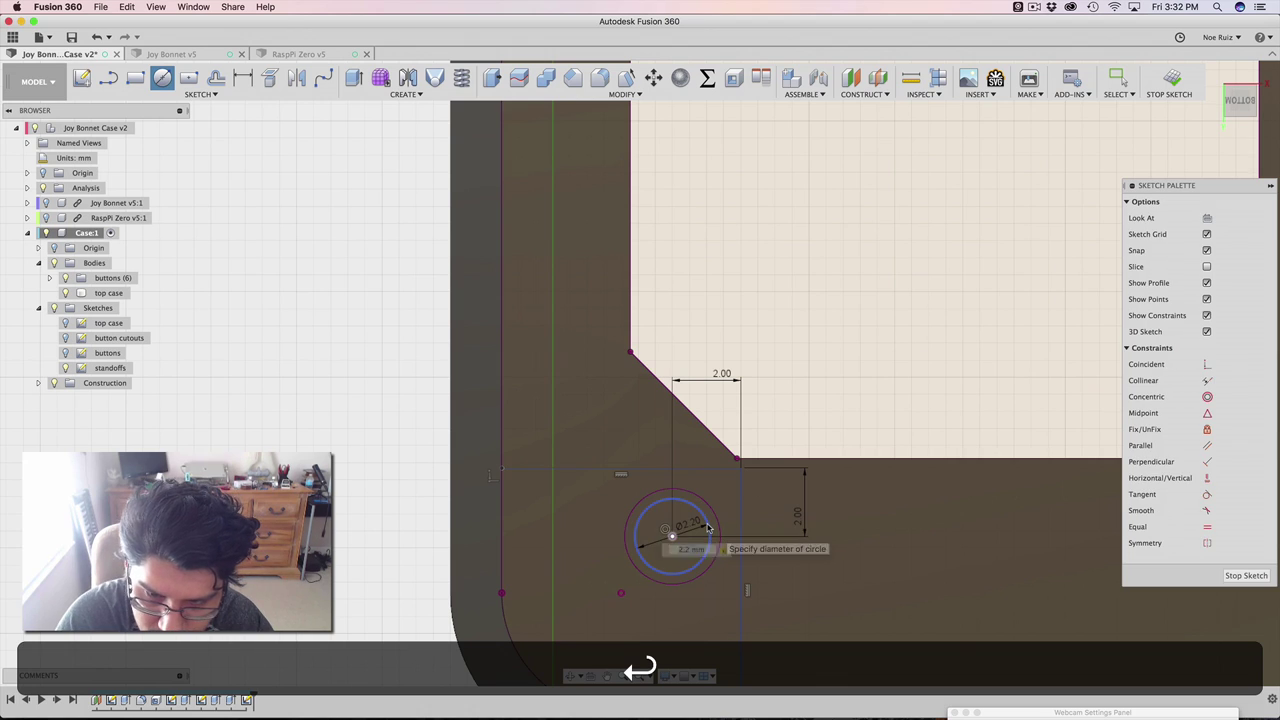
pyautogui.press('Escape')
pyautogui.scroll(-5, 653, 511)
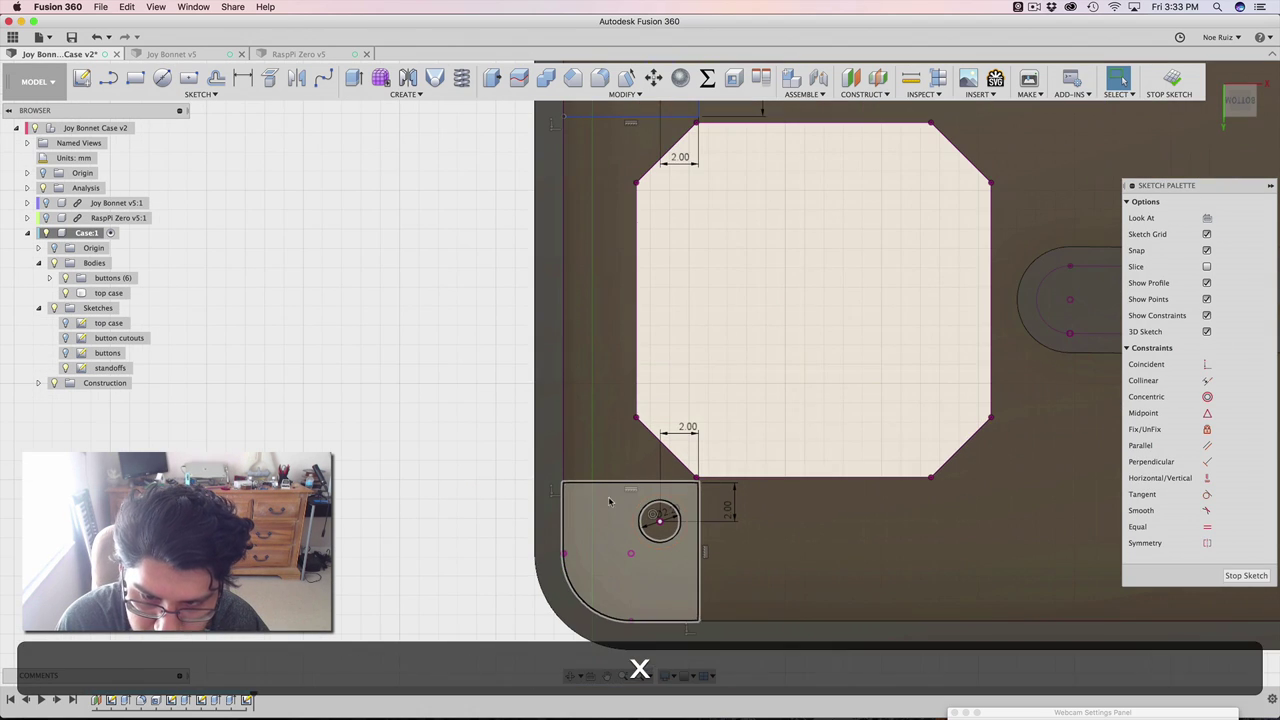
pyautogui.click(597, 545)
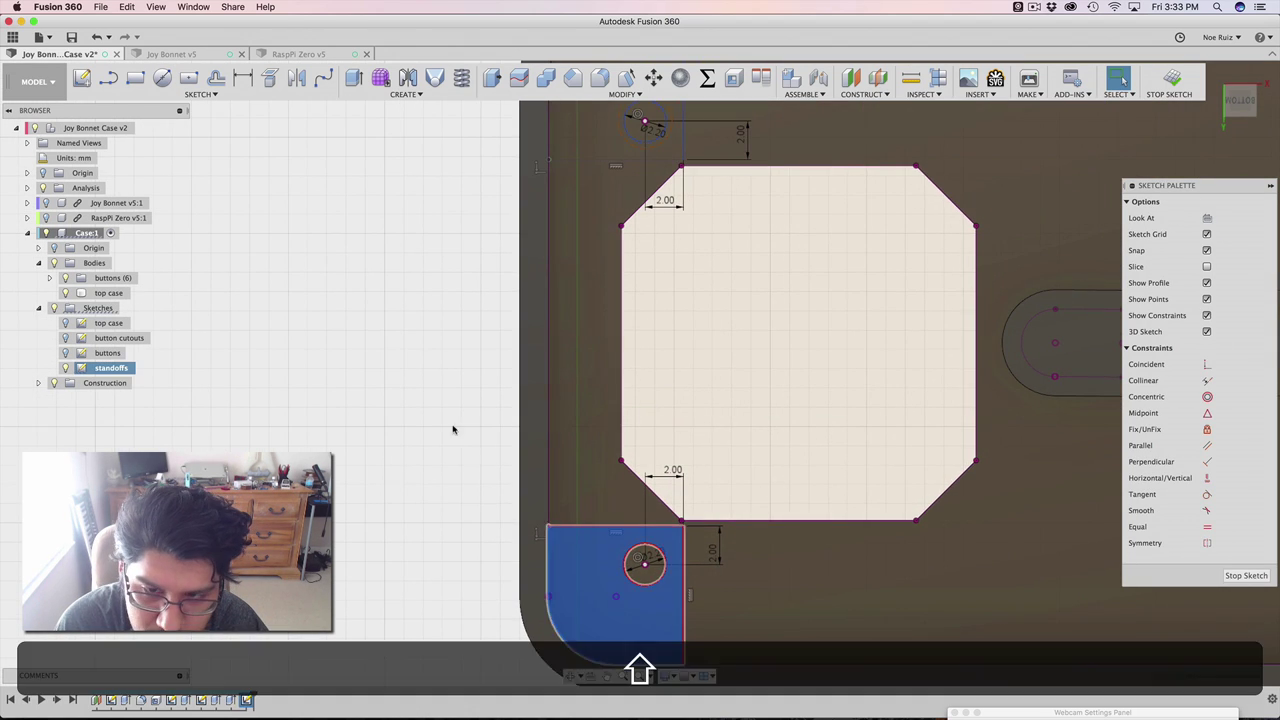
# Step: Start an extrusion of both corner standoff profiles, with the top case hidden and the Joy Bonnet board shown
pyautogui.keyDown('shift'); pyautogui.moveTo(451, 431); pyautogui.dragTo(405, 565, button='middle'); pyautogui.keyUp('shift')
pyautogui.keyDown('shift'); pyautogui.click(706, 160); pyautogui.keyUp('shift')
pyautogui.scroll(-3, 571, 297)
pyautogui.hotkey('shift', 'e')
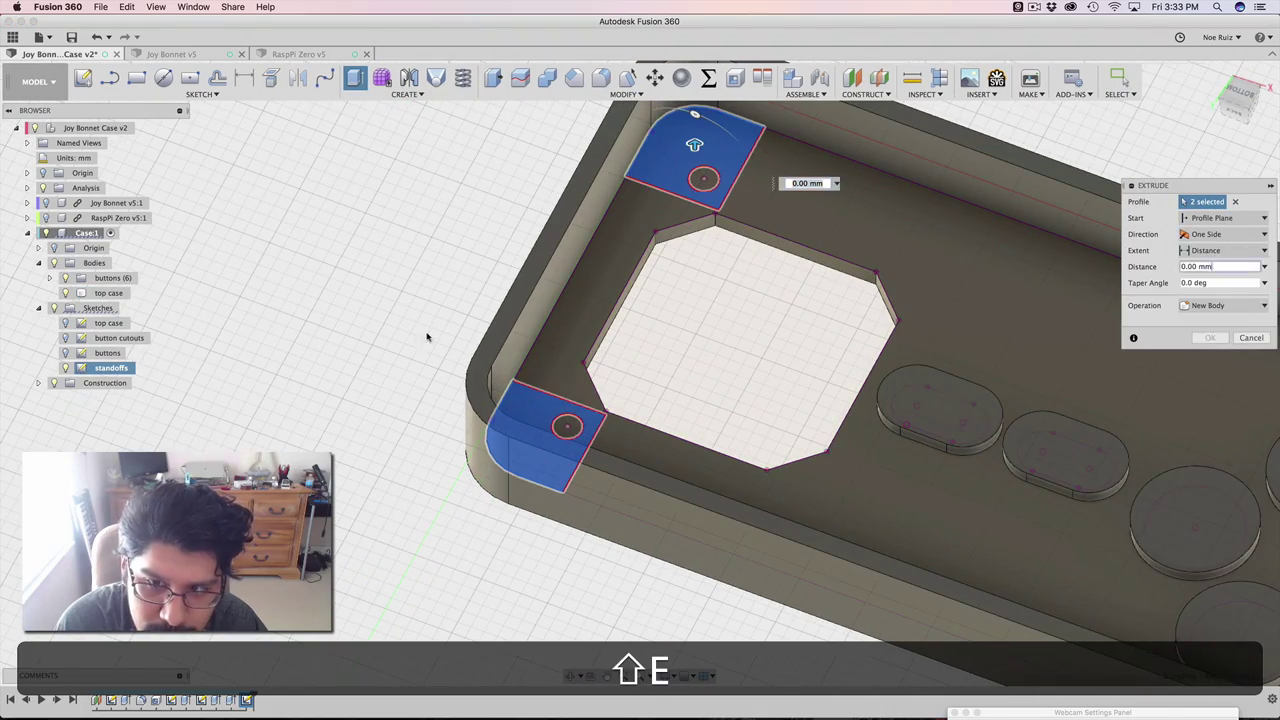
pyautogui.moveTo(300, 423); pyautogui.dragTo(335, 510, button='middle')
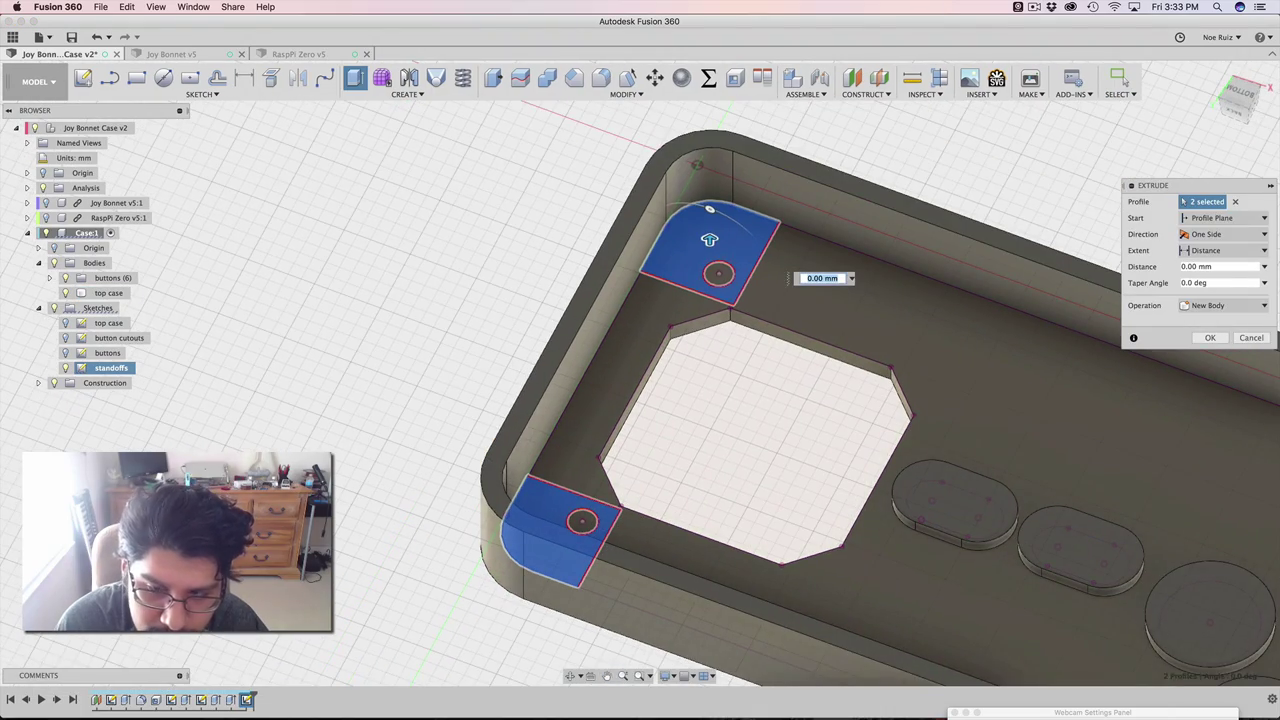
pyautogui.keyDown('shift'); pyautogui.moveTo(328, 448); pyautogui.dragTo(341, 425, button='middle'); pyautogui.keyUp('shift')
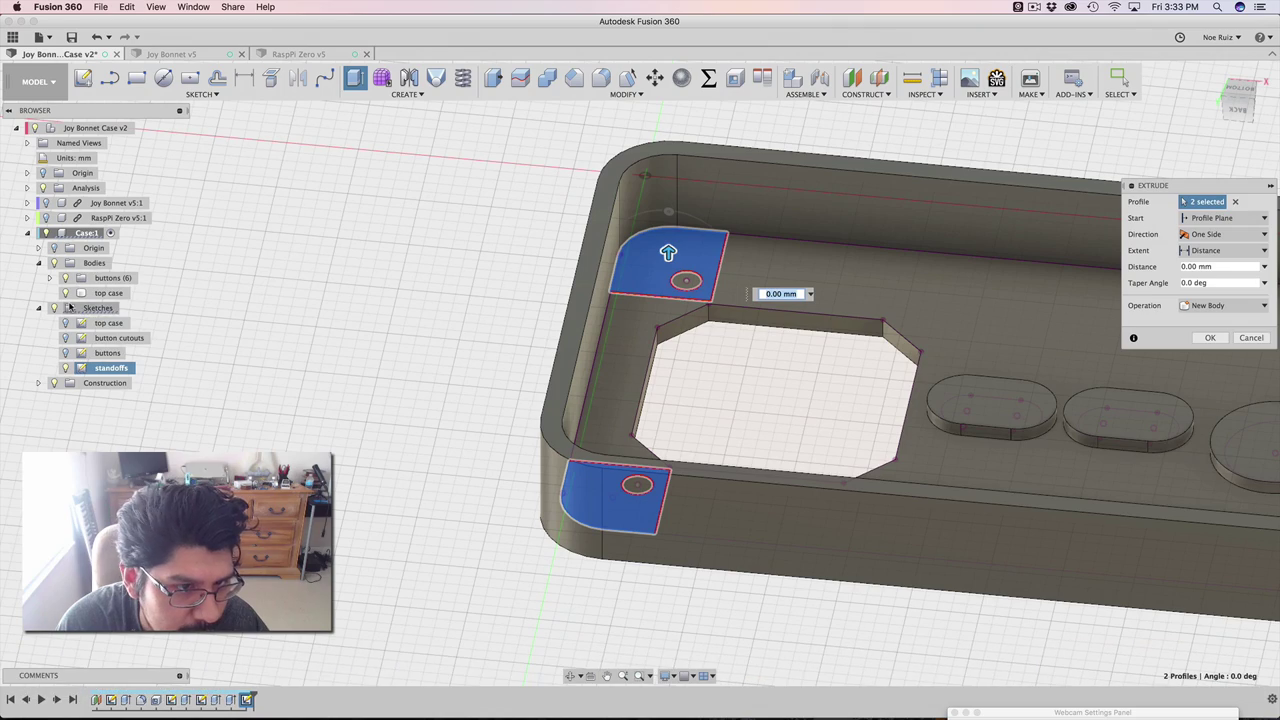
pyautogui.click(66, 293)
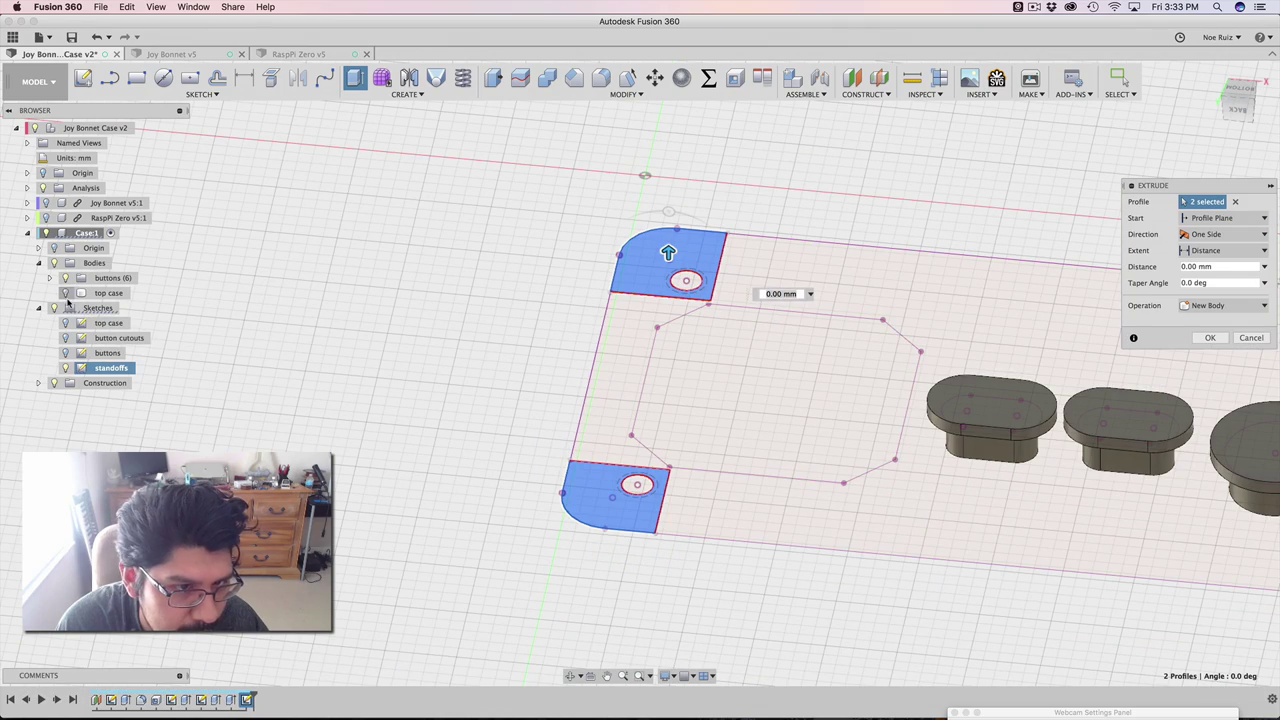
pyautogui.click(45, 203)
pyautogui.keyDown('shift'); pyautogui.moveTo(449, 423); pyautogui.dragTo(490, 460, button='middle'); pyautogui.keyUp('shift')
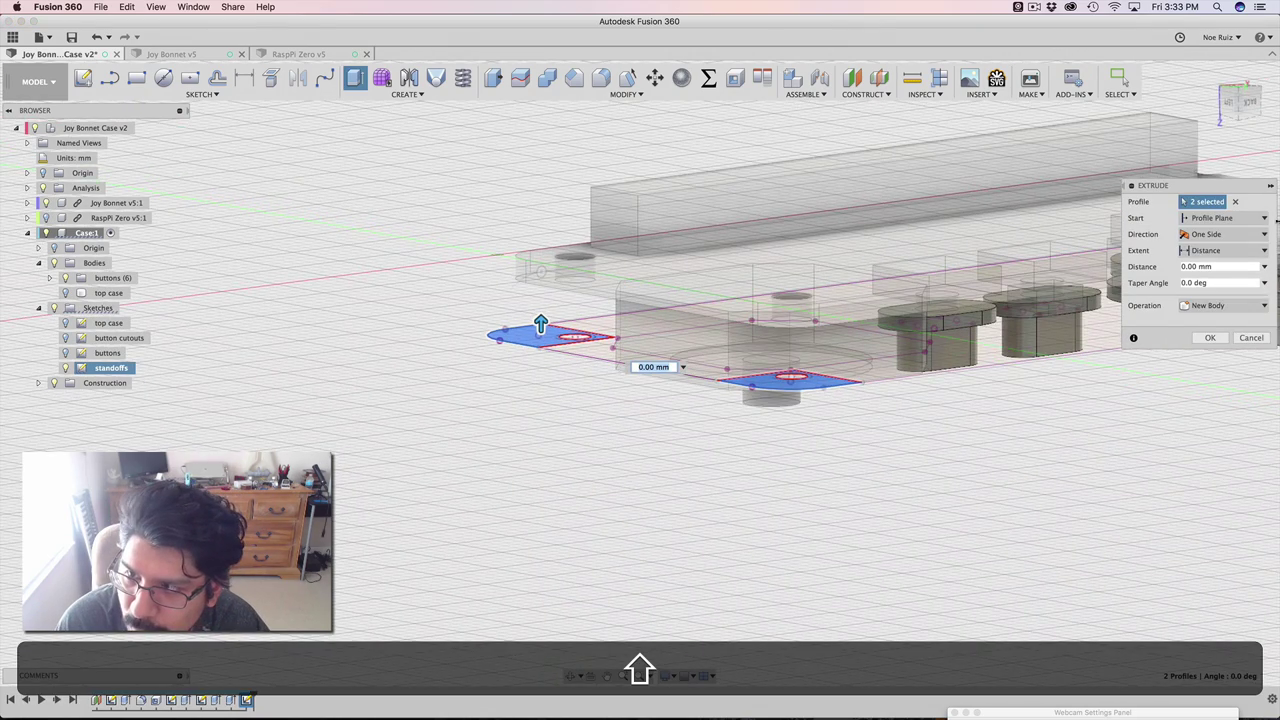
# Step: Set the extrusion's extent to To Object and pick the Joy Bonnet board's component-side face as the target
pyautogui.click(1222, 250)
pyautogui.click(1219, 279)
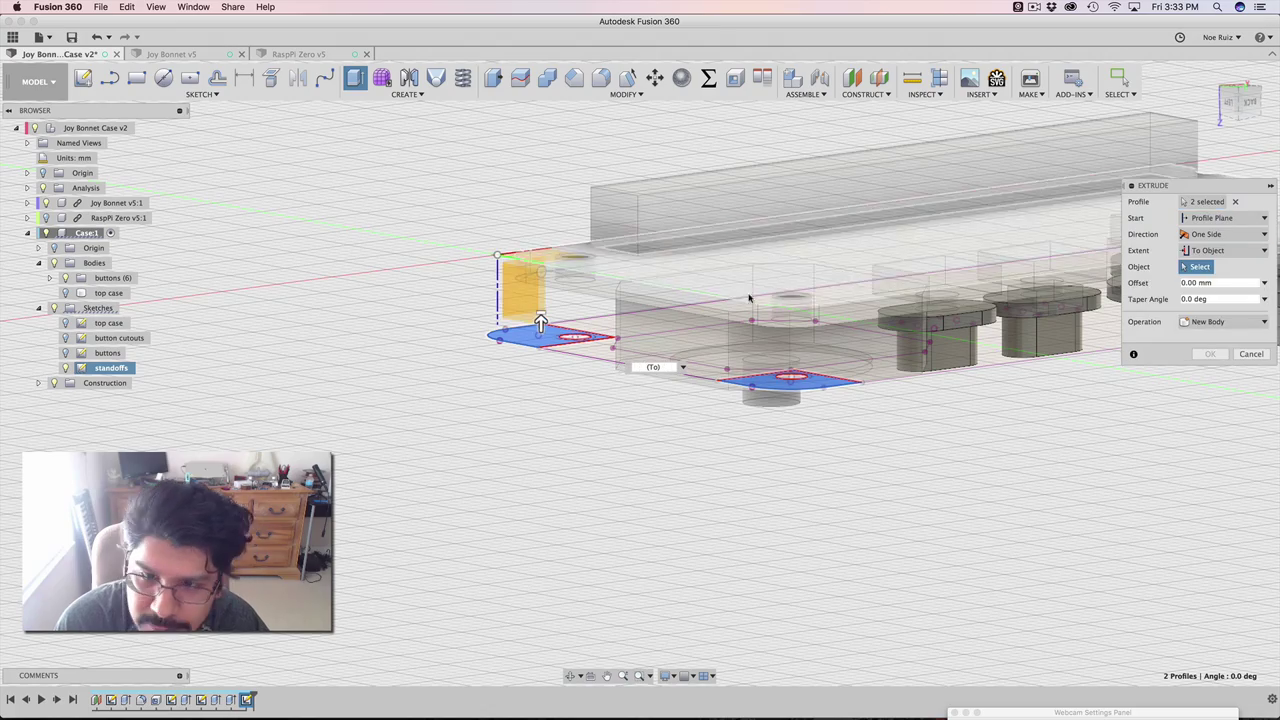
pyautogui.keyDown('shift'); pyautogui.moveTo(429, 294); pyautogui.dragTo(531, 309, button='middle'); pyautogui.keyUp('shift')
pyautogui.scroll(3, 558, 309)
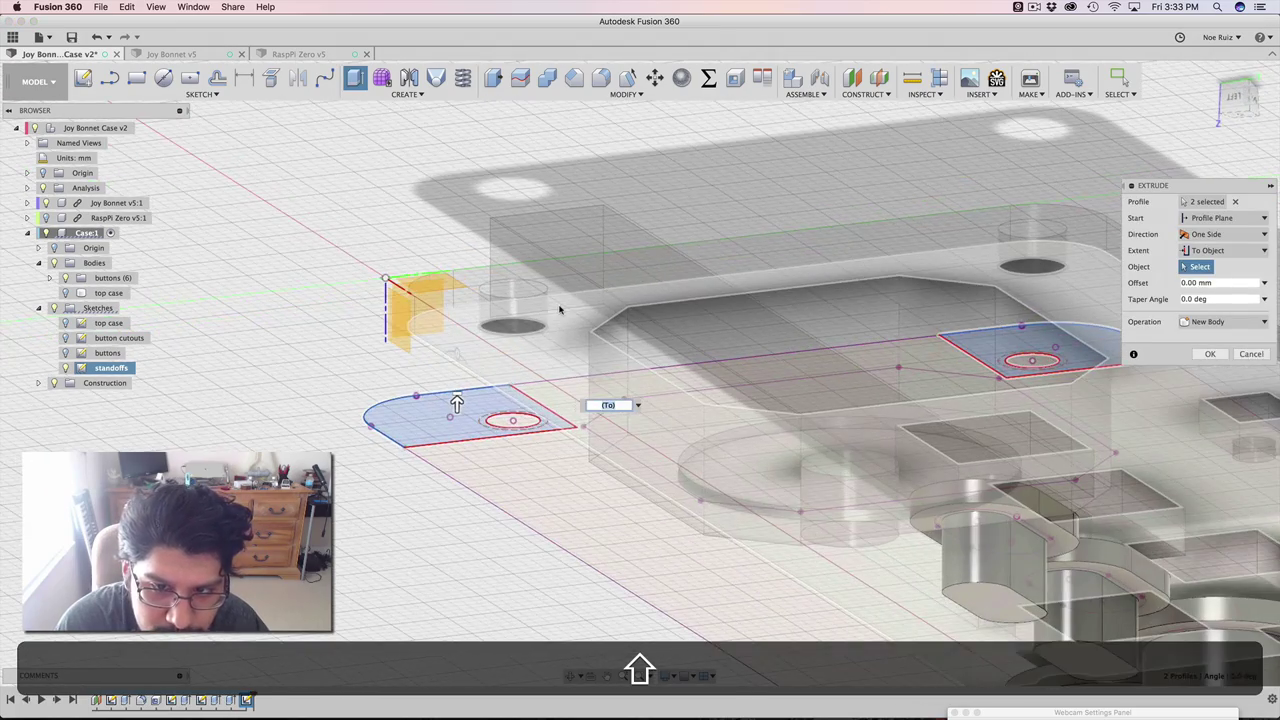
pyautogui.click(563, 309)
pyautogui.scroll(-3, 563, 309)
pyautogui.keyDown('shift'); pyautogui.moveTo(443, 317); pyautogui.dragTo(397, 360, button='middle'); pyautogui.keyUp('shift')
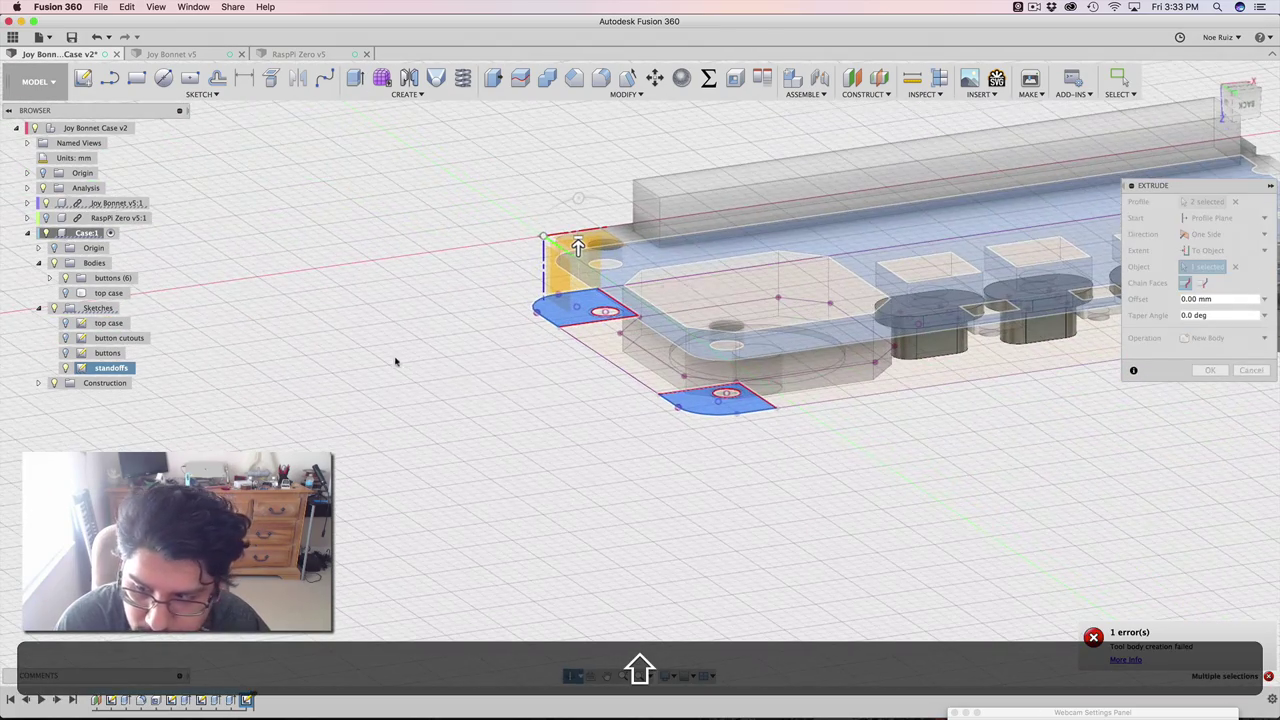
# Step: Show the top case, switch the Chain Faces setting to its other option, and finish the standoff extrusion with the Join operation
pyautogui.click(66, 293)
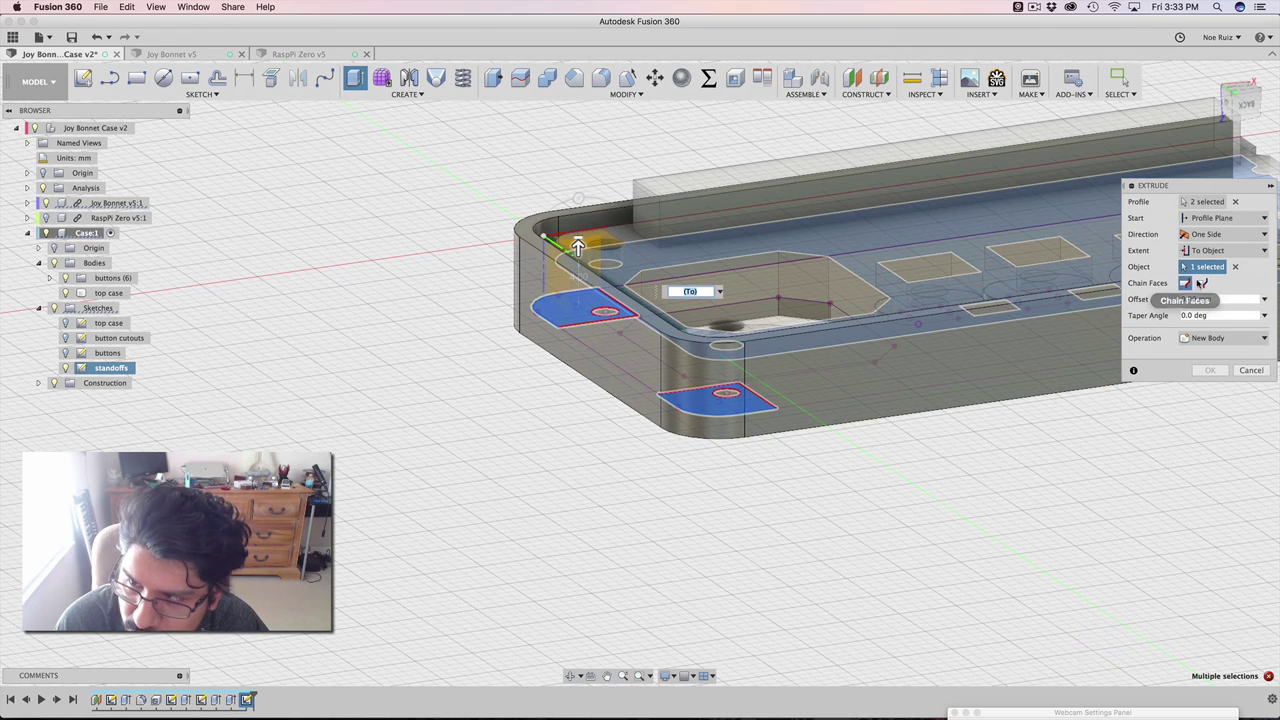
pyautogui.click(1202, 284)
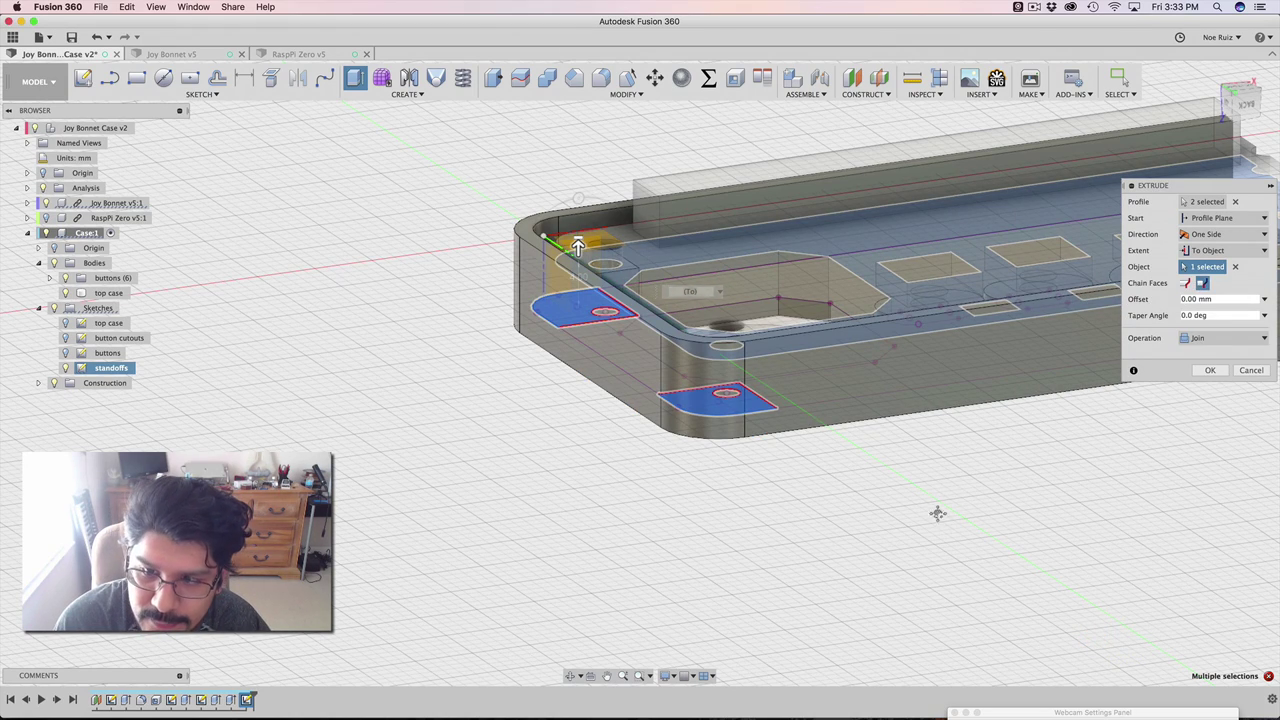
pyautogui.keyDown('shift'); pyautogui.moveTo(937, 514); pyautogui.dragTo(860, 540, button='middle'); pyautogui.keyUp('shift')
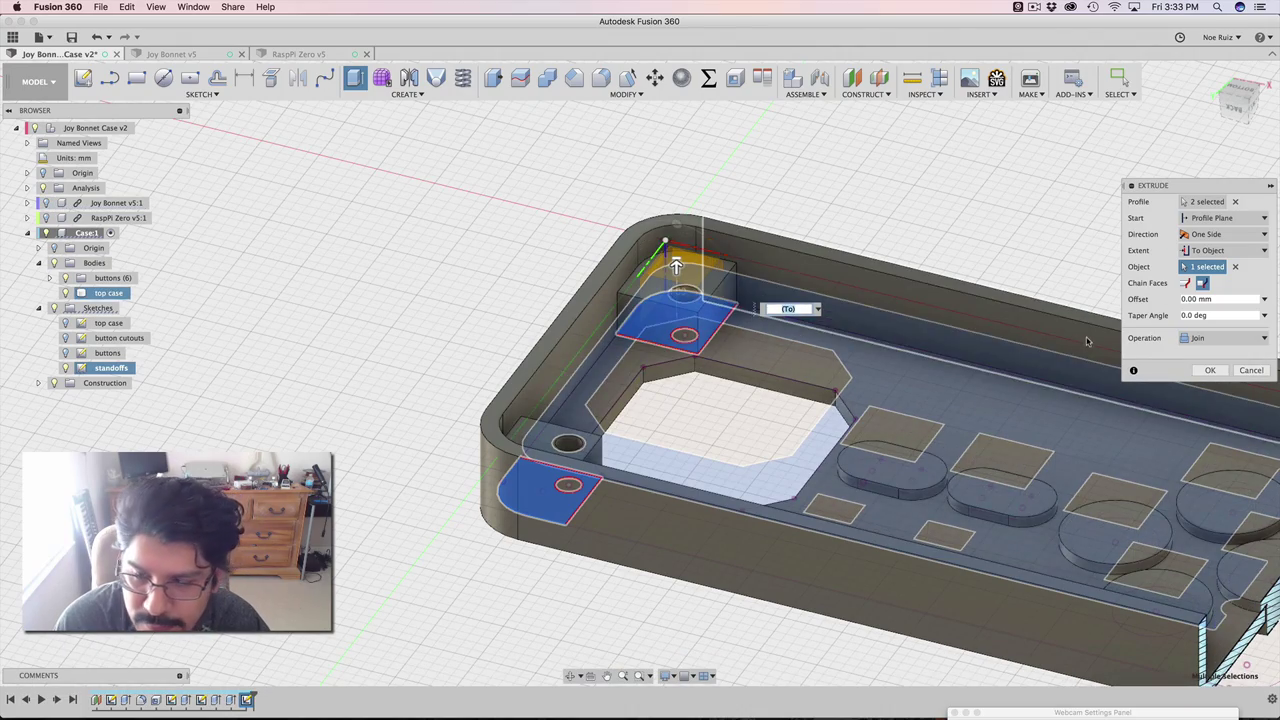
pyautogui.click(1210, 370)
pyautogui.moveTo(827, 206)
pyautogui.keyDown('shift'); pyautogui.mouseDown(button='middle')
pyautogui.moveTo(808, 180)
pyautogui.moveTo(834, 183)
pyautogui.mouseUp(button='middle'); pyautogui.keyUp('shift')
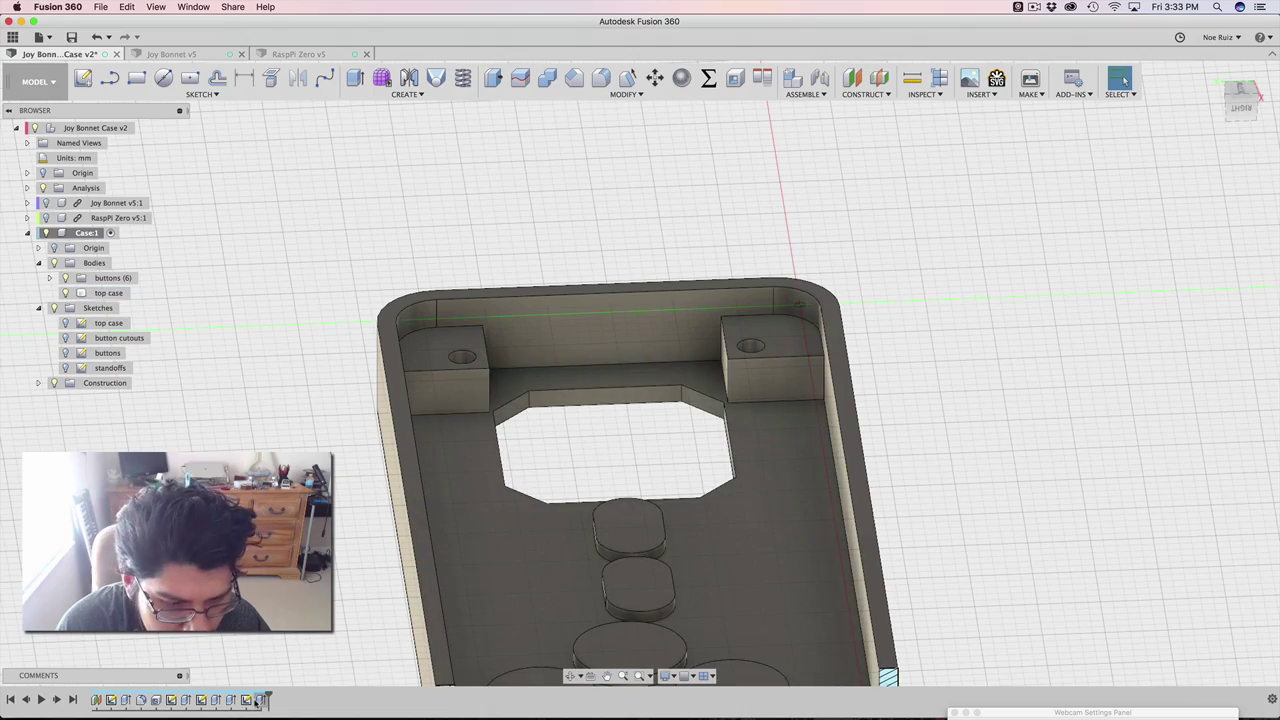
# Step: Edit the standoff extrusion with the top case hidden and the Joy Bonnet shown, and accept it with the board face as target
pyautogui.doubleClick(259, 700)
pyautogui.moveTo(450, 325)
pyautogui.keyDown('shift'); pyautogui.mouseDown(button='middle')
pyautogui.moveTo(345, 571)
pyautogui.moveTo(360, 557)
pyautogui.moveTo(381, 582)
pyautogui.mouseUp(button='middle'); pyautogui.keyUp('shift')
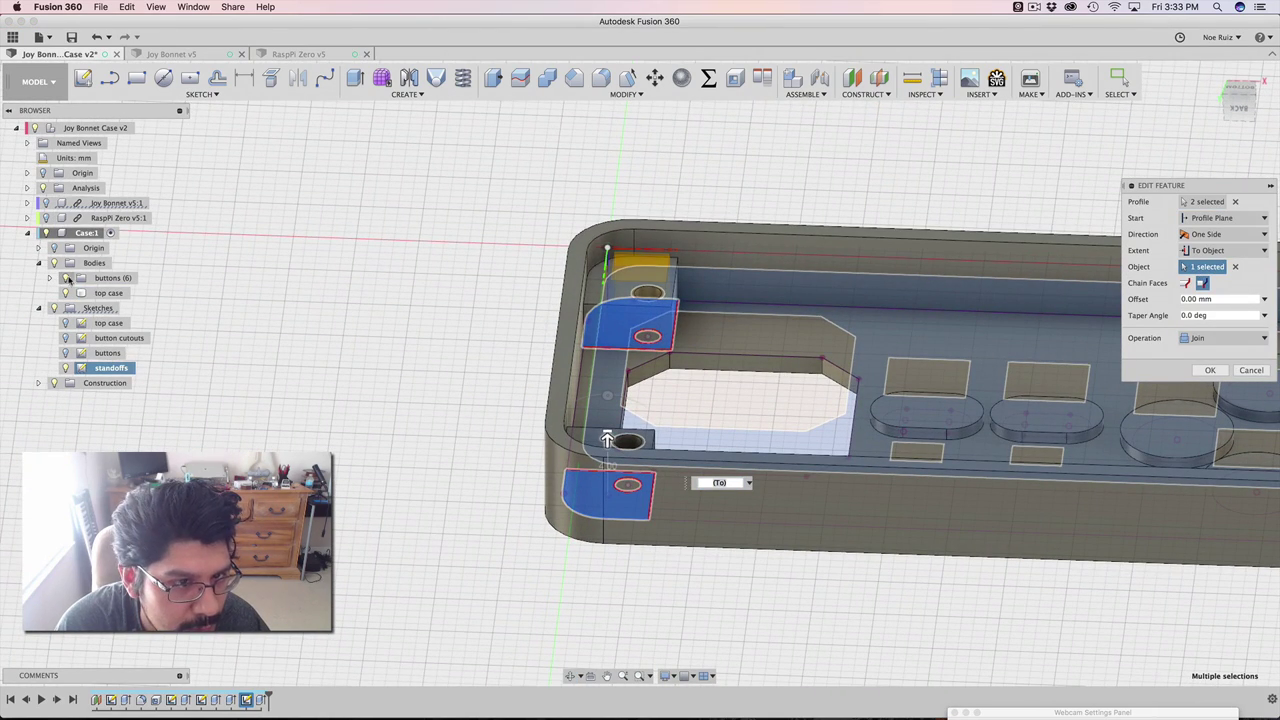
pyautogui.keyDown('shift'); pyautogui.moveTo(65, 293); pyautogui.dragTo(428, 243, button='middle'); pyautogui.keyUp('shift')
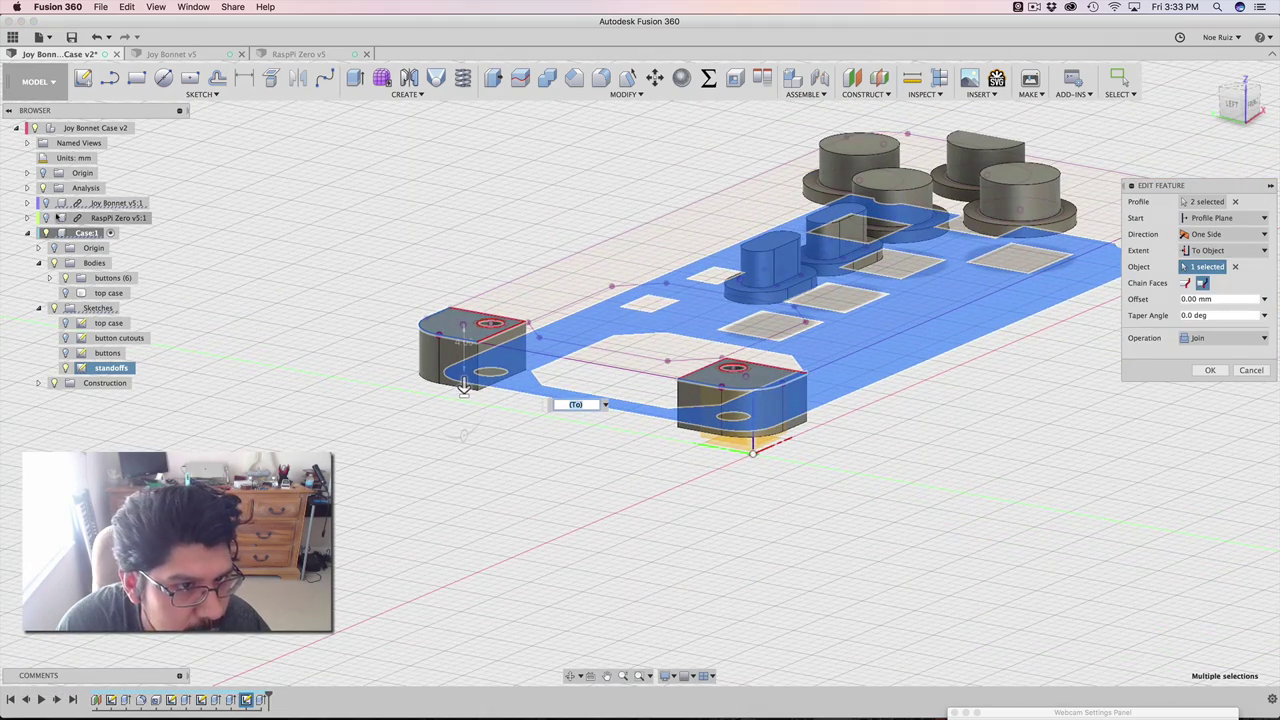
pyautogui.click(47, 202)
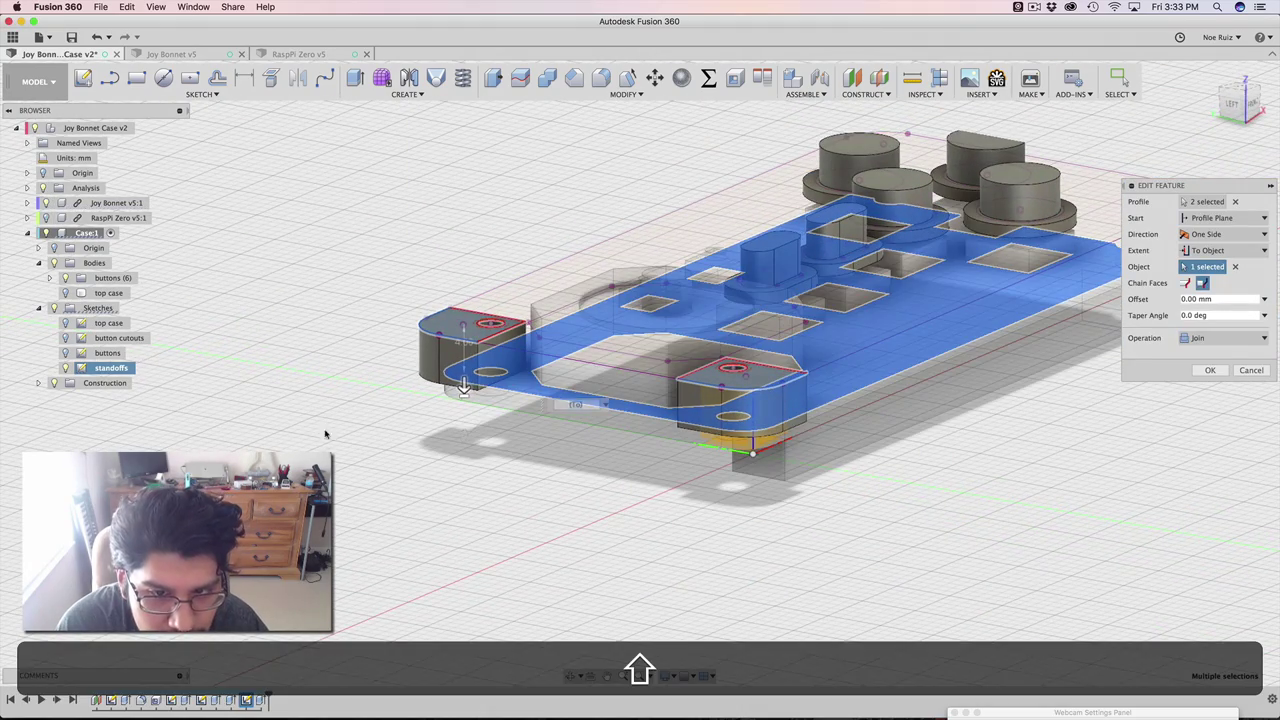
pyautogui.keyDown('shift'); pyautogui.moveTo(326, 434); pyautogui.dragTo(346, 450, button='middle'); pyautogui.keyUp('shift')
pyautogui.click(1211, 370)
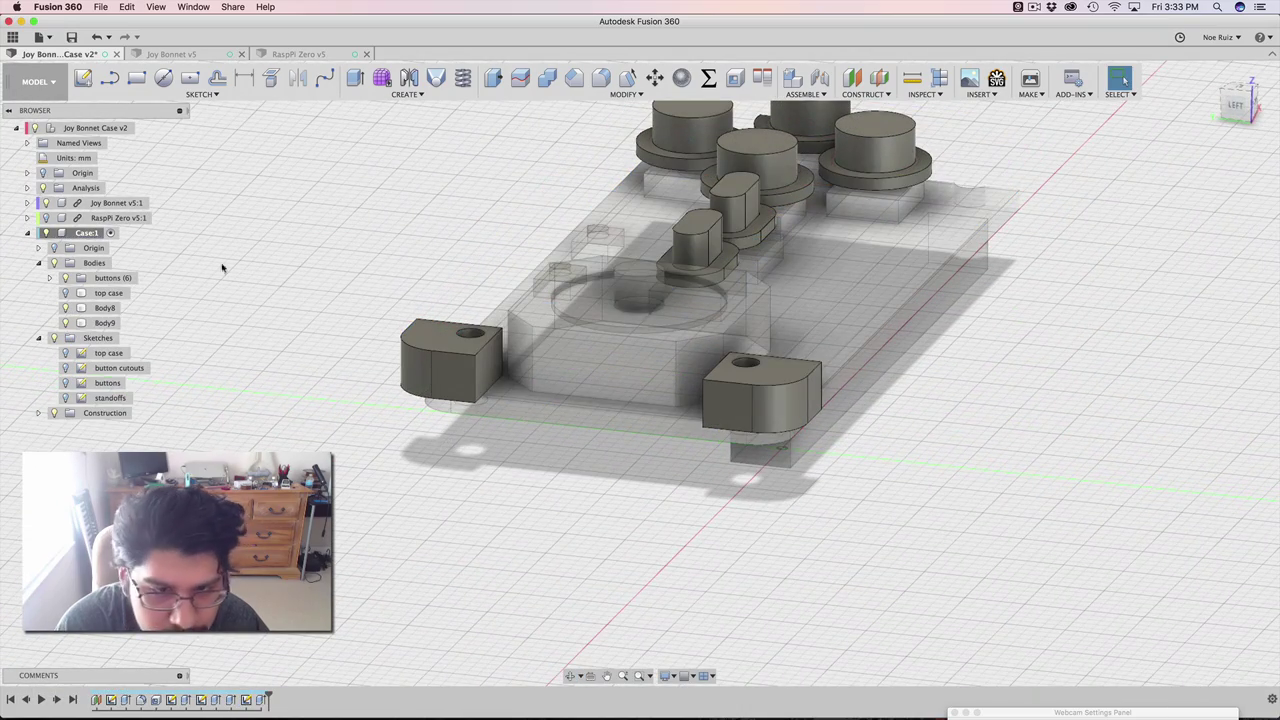
# Step: Edit the standoff extrusion again, show the top case, hide the buttons and the Joy Bonnet, and accept it as New Body
pyautogui.doubleClick(260, 700)
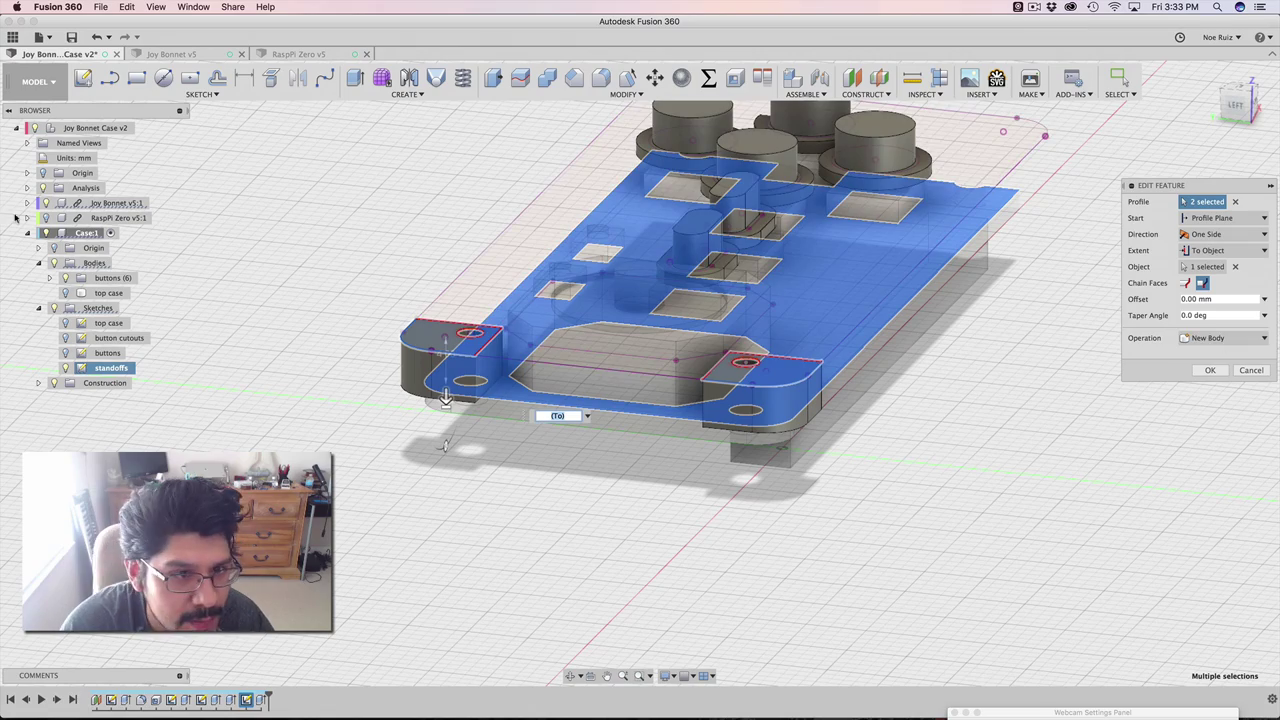
pyautogui.click(65, 292)
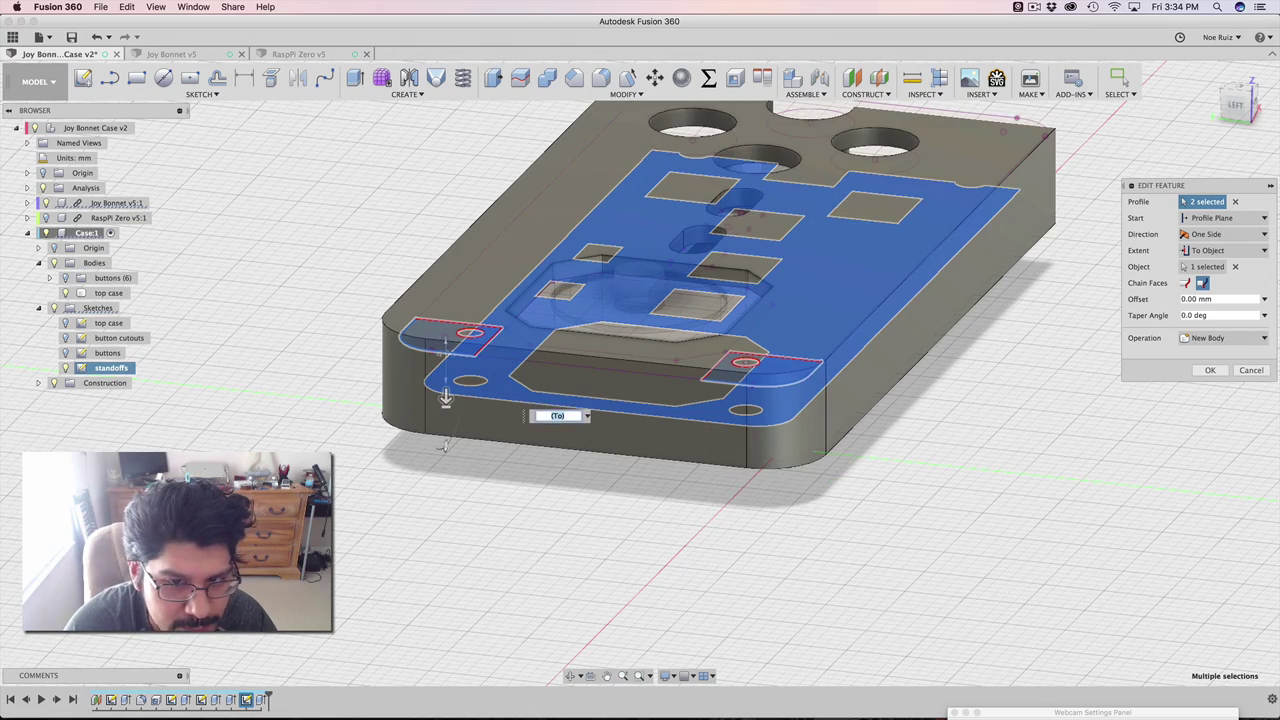
pyautogui.keyDown('shift'); pyautogui.moveTo(340, 446); pyautogui.dragTo(305, 275, button='middle'); pyautogui.keyUp('shift')
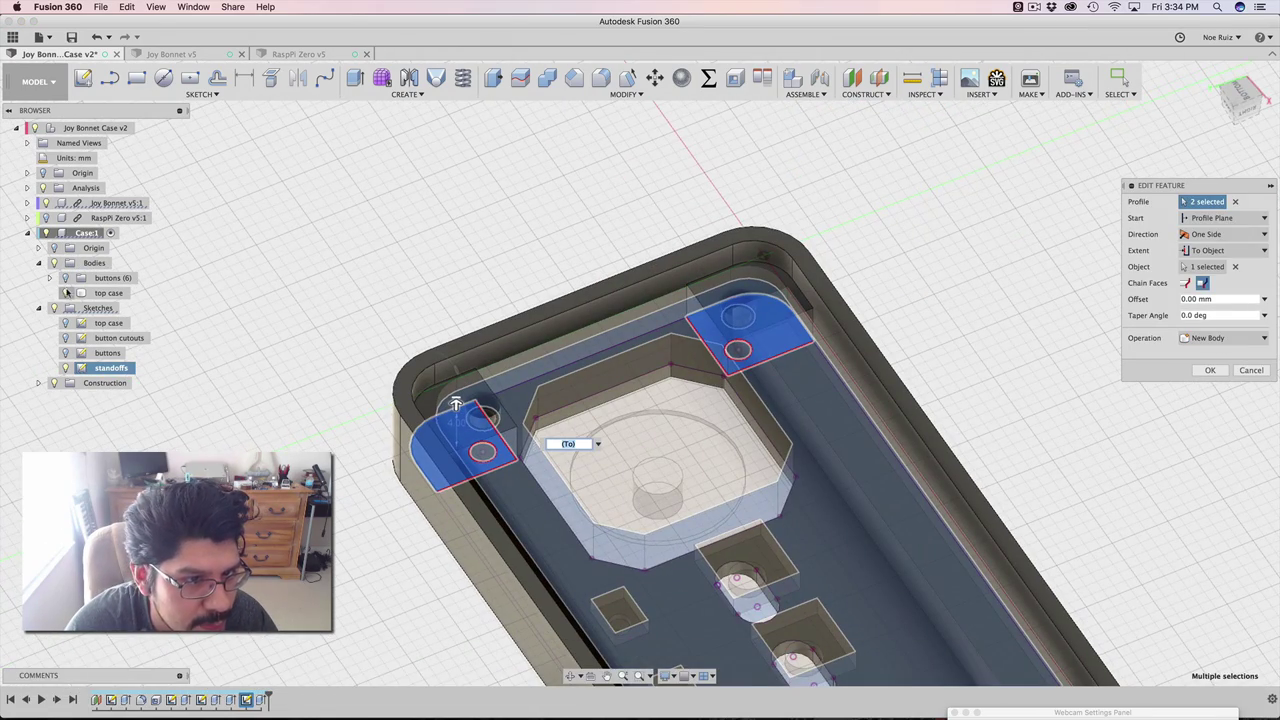
pyautogui.click(45, 203)
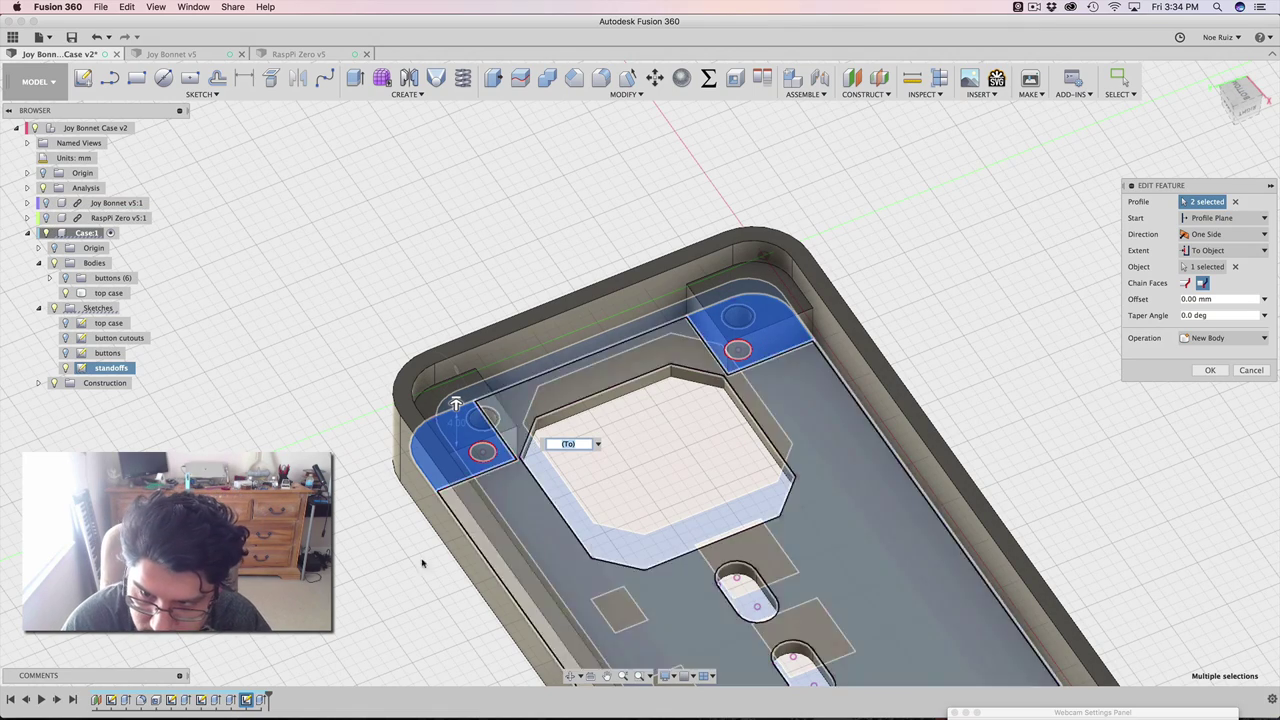
pyautogui.press('Return')
pyautogui.scroll(-3, 623, 426)
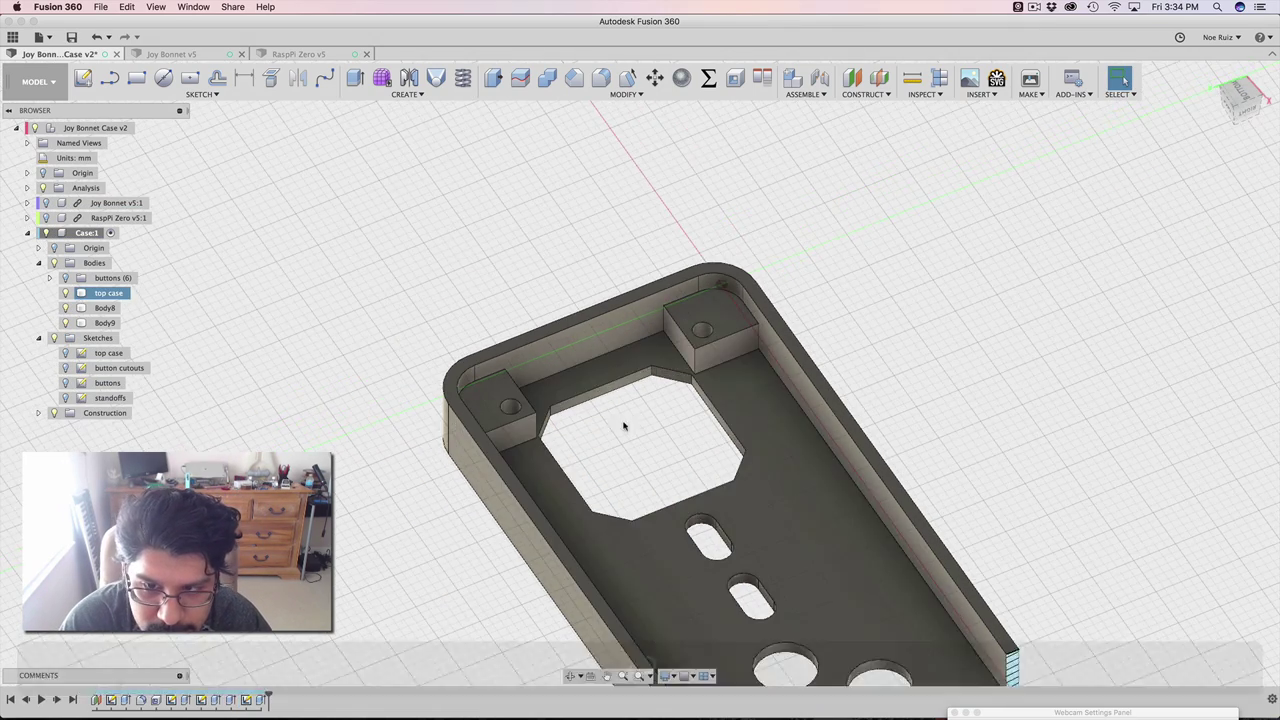
# Step: Check how the standoffs line up with the Joy Bonnet board, viewing it both from the case component and the whole assembly
pyautogui.keyDown('shift'); pyautogui.moveTo(623, 426); pyautogui.dragTo(687, 408, button='middle'); pyautogui.keyUp('shift')
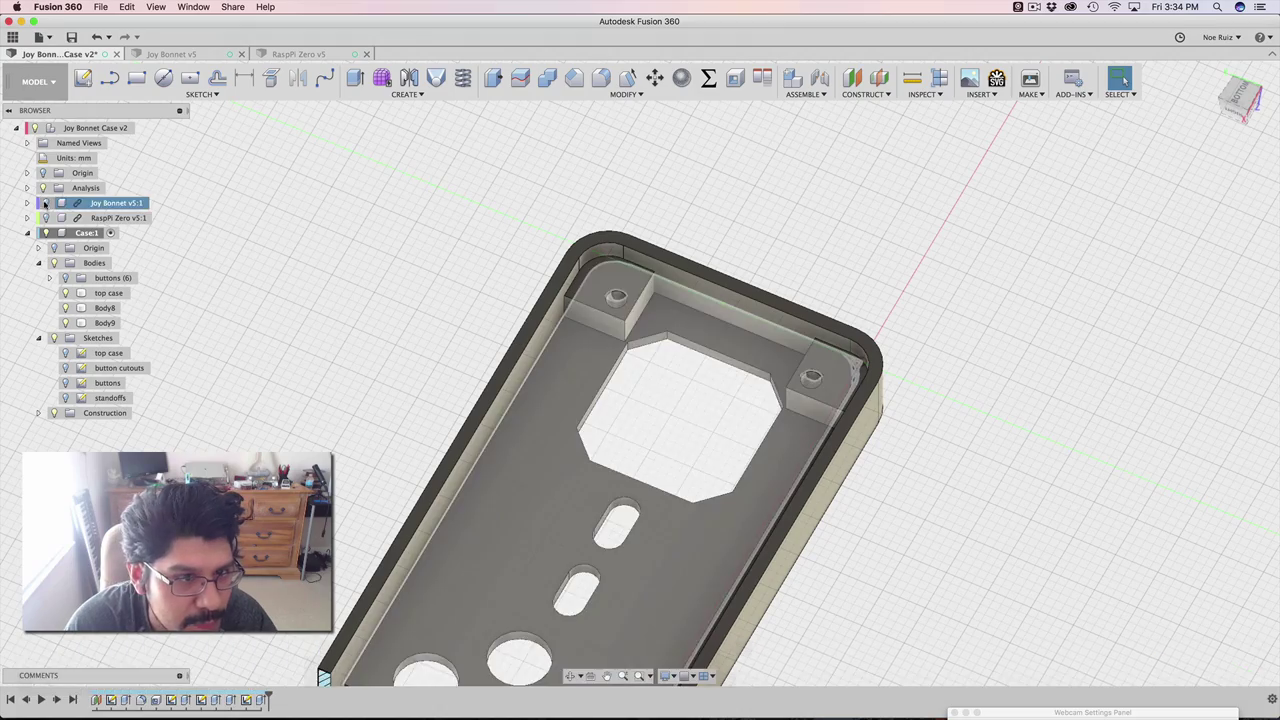
pyautogui.click(45, 203)
pyautogui.keyDown('shift'); pyautogui.moveTo(457, 277); pyautogui.dragTo(300, 200, button='middle'); pyautogui.keyUp('shift')
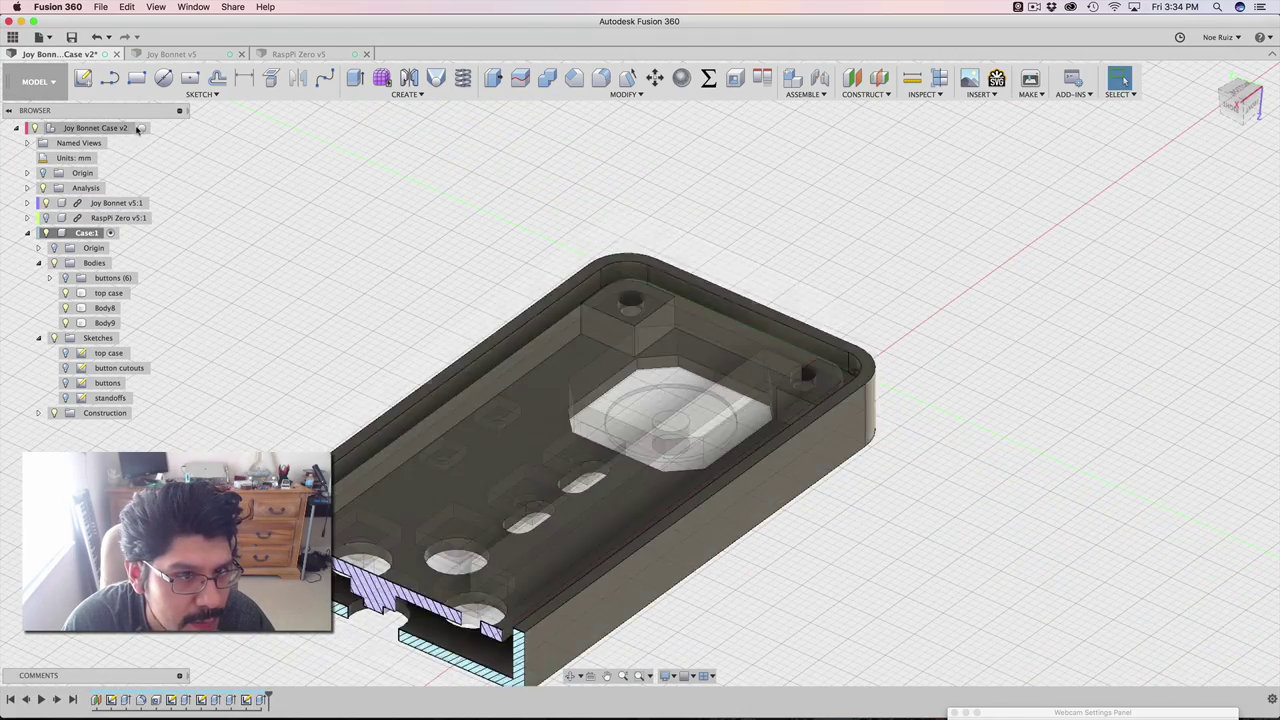
pyautogui.click(143, 128)
pyautogui.keyDown('shift'); pyautogui.moveTo(466, 274); pyautogui.dragTo(204, 251, button='middle'); pyautogui.keyUp('shift')
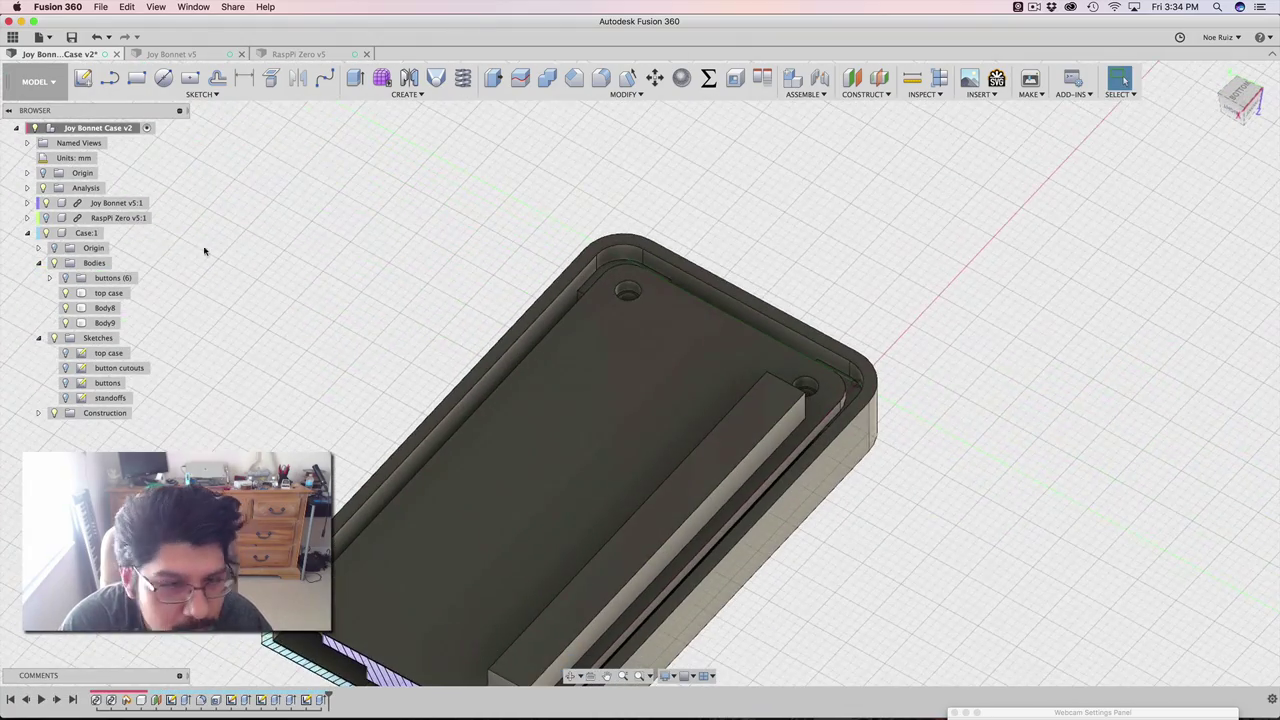
pyautogui.click(101, 233)
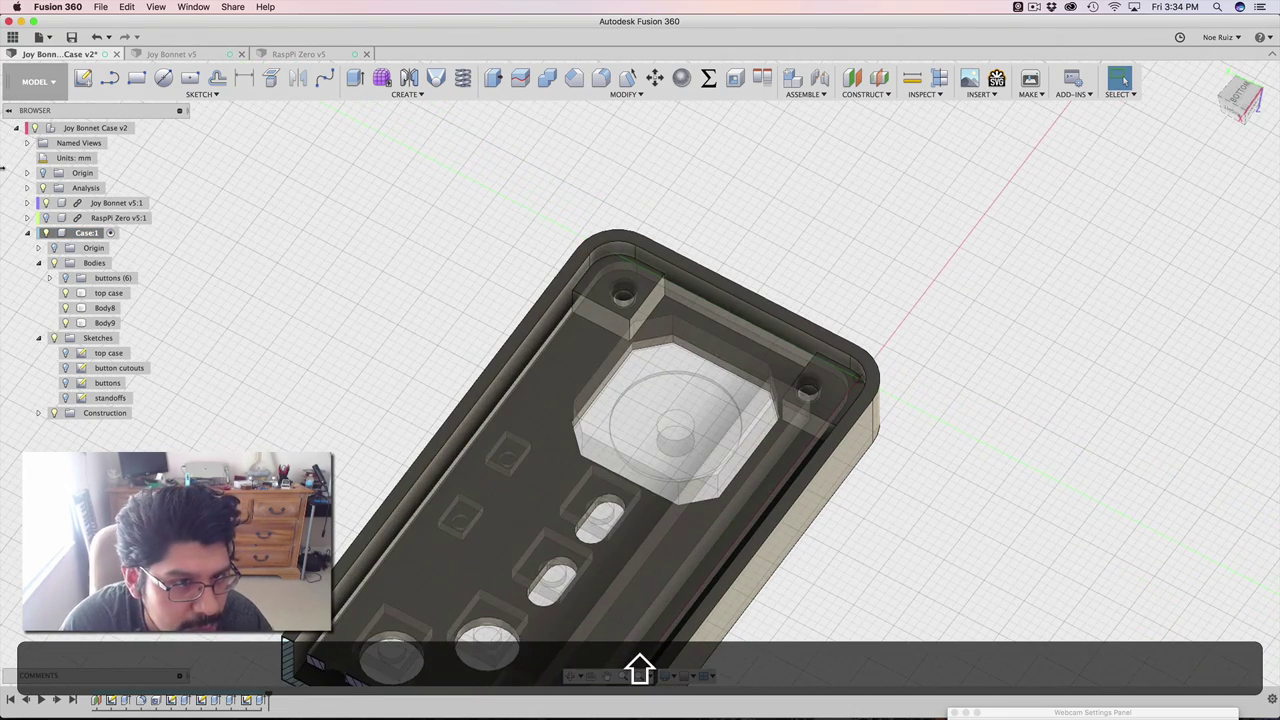
pyautogui.click(45, 203)
# Step: Fillet the free vertical corner edges of the two standoffs
pyautogui.hotkey('shift', 'f')
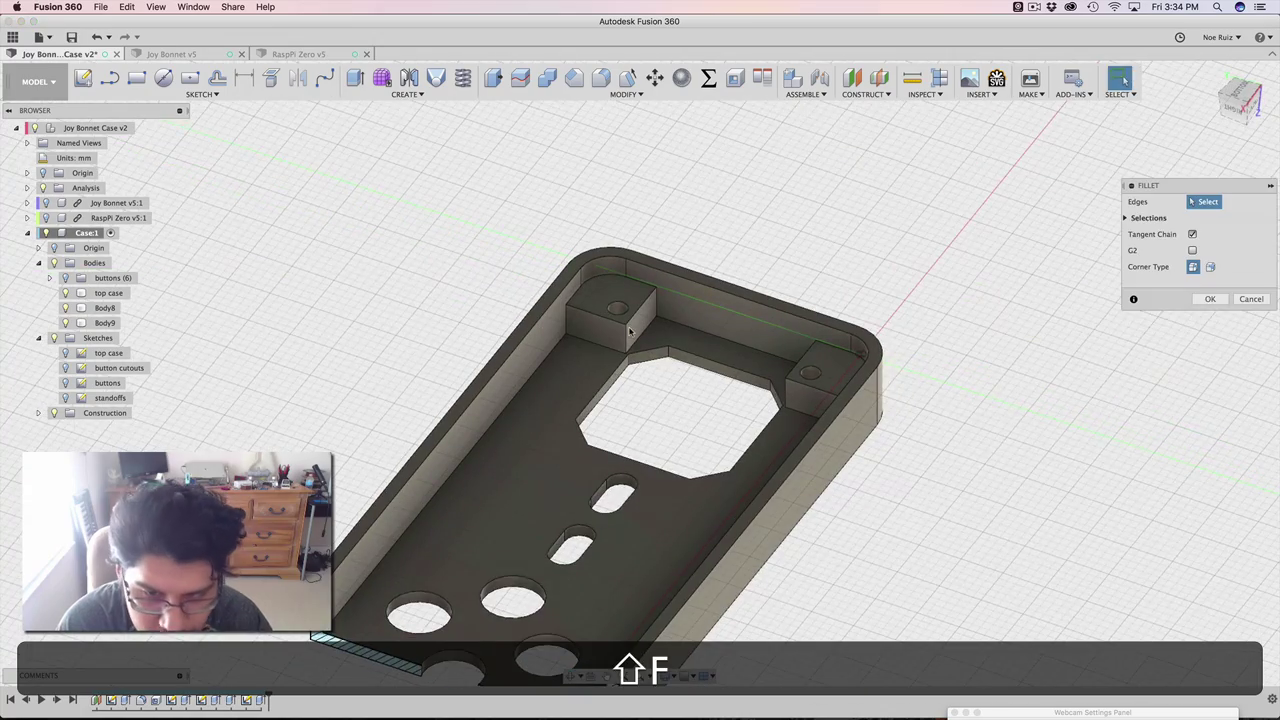
pyautogui.scroll(3, 632, 335)
pyautogui.moveTo(730, 383); pyautogui.dragTo(651, 351, button='middle')
pyautogui.press('Return')
pyautogui.scroll(-2, 391, 317)
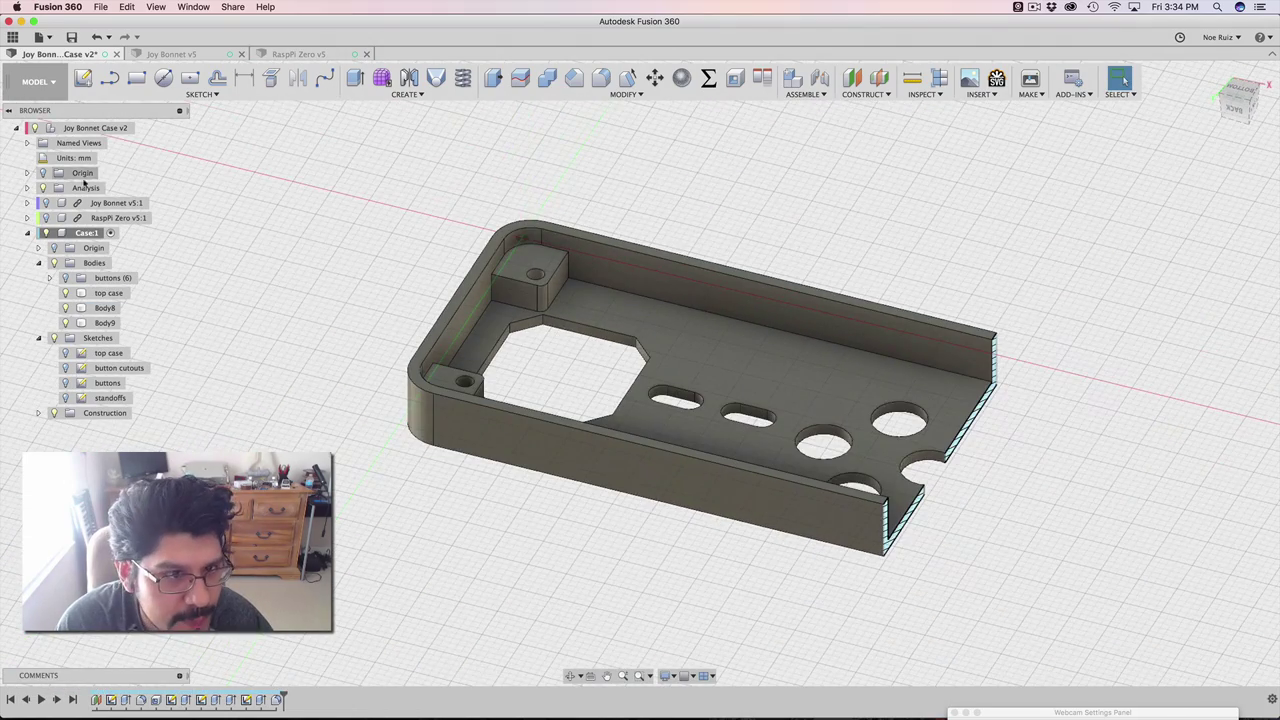
# Step: Turn off the section analysis and create a midplane between the outer faces of the case's two short end walls
pyautogui.scroll(-3, 343, 334)
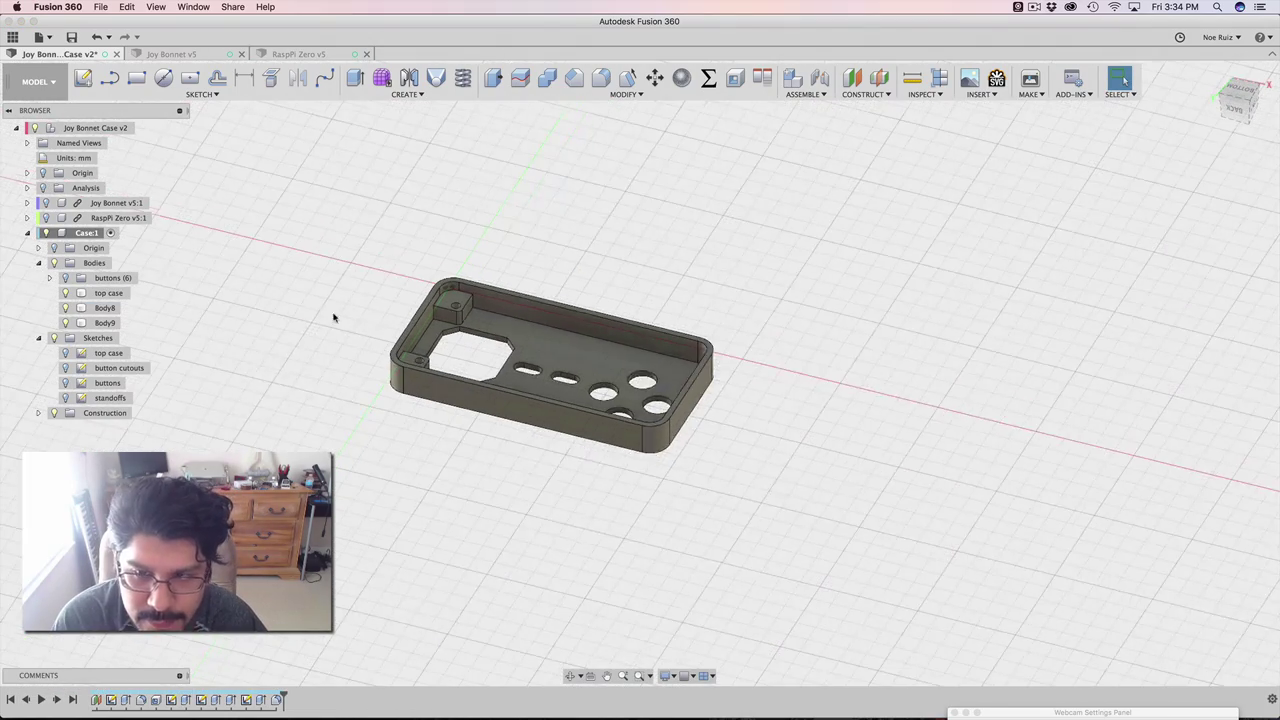
pyautogui.scroll(4, 310, 350)
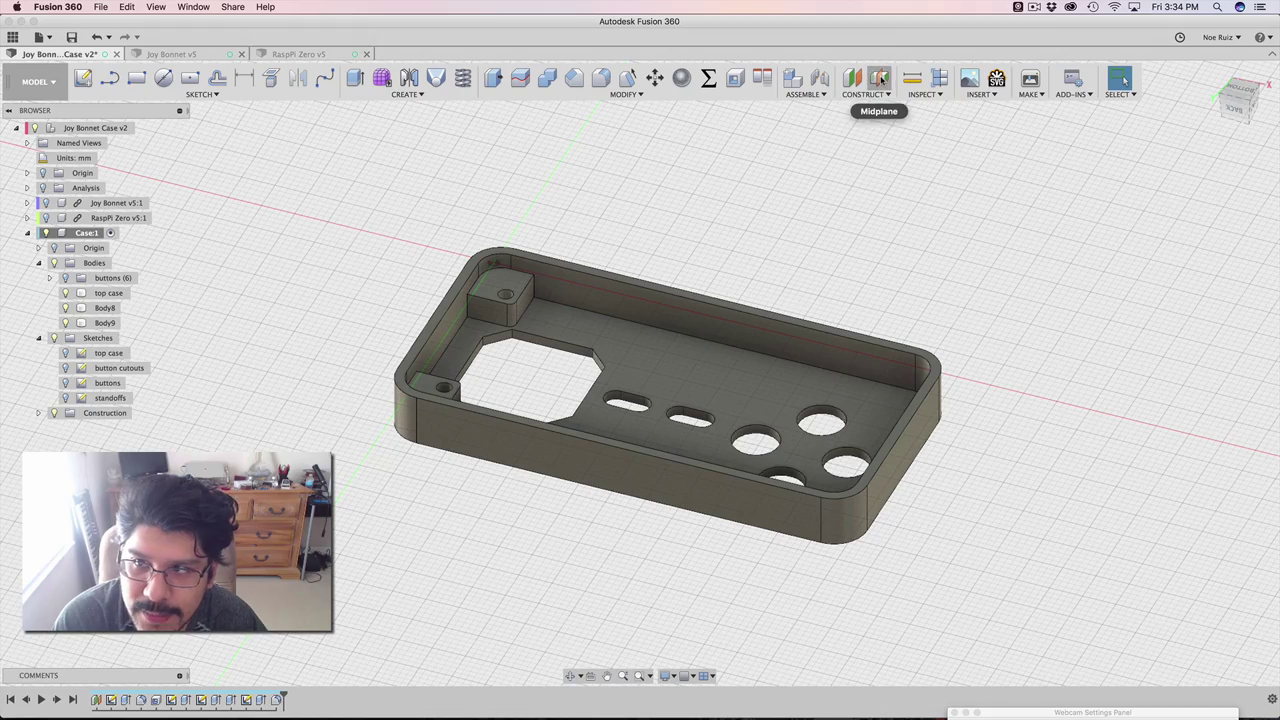
pyautogui.scroll(4, 971, 454)
pyautogui.scroll(-3, 877, 451)
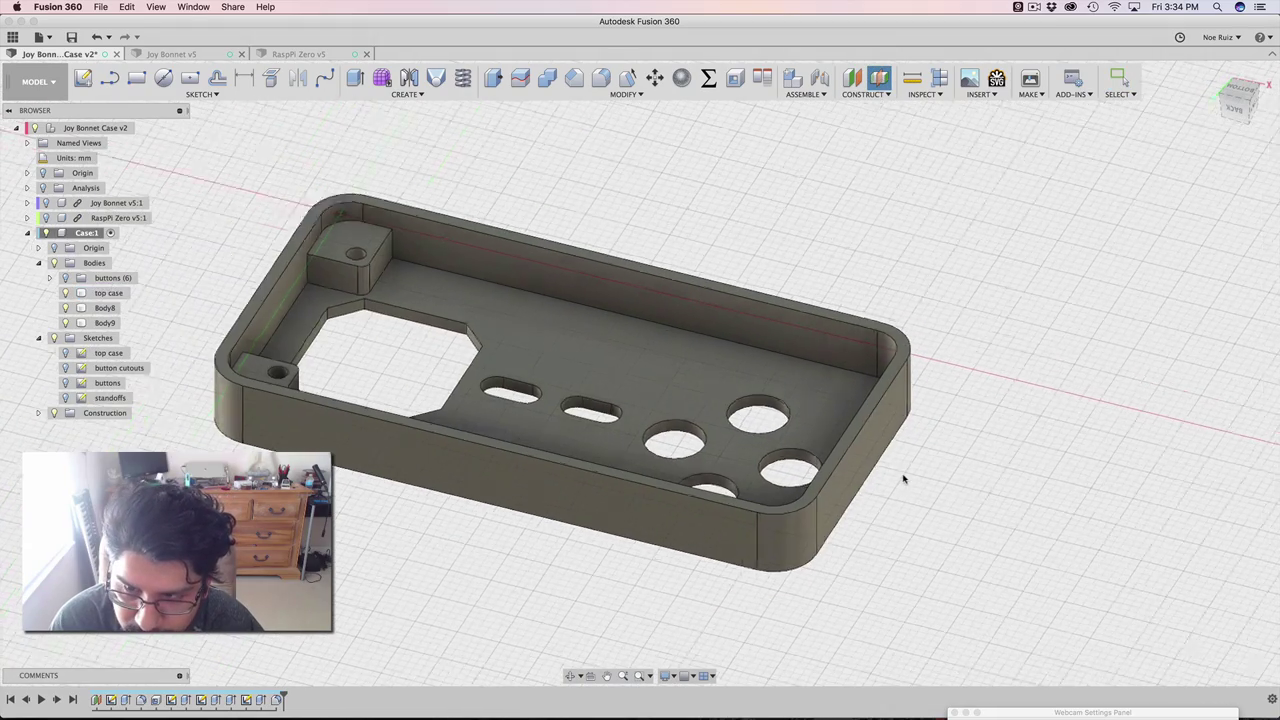
pyautogui.click(885, 460)
pyautogui.keyDown('shift'); pyautogui.moveTo(885, 460); pyautogui.dragTo(399, 516, button='middle'); pyautogui.keyUp('shift')
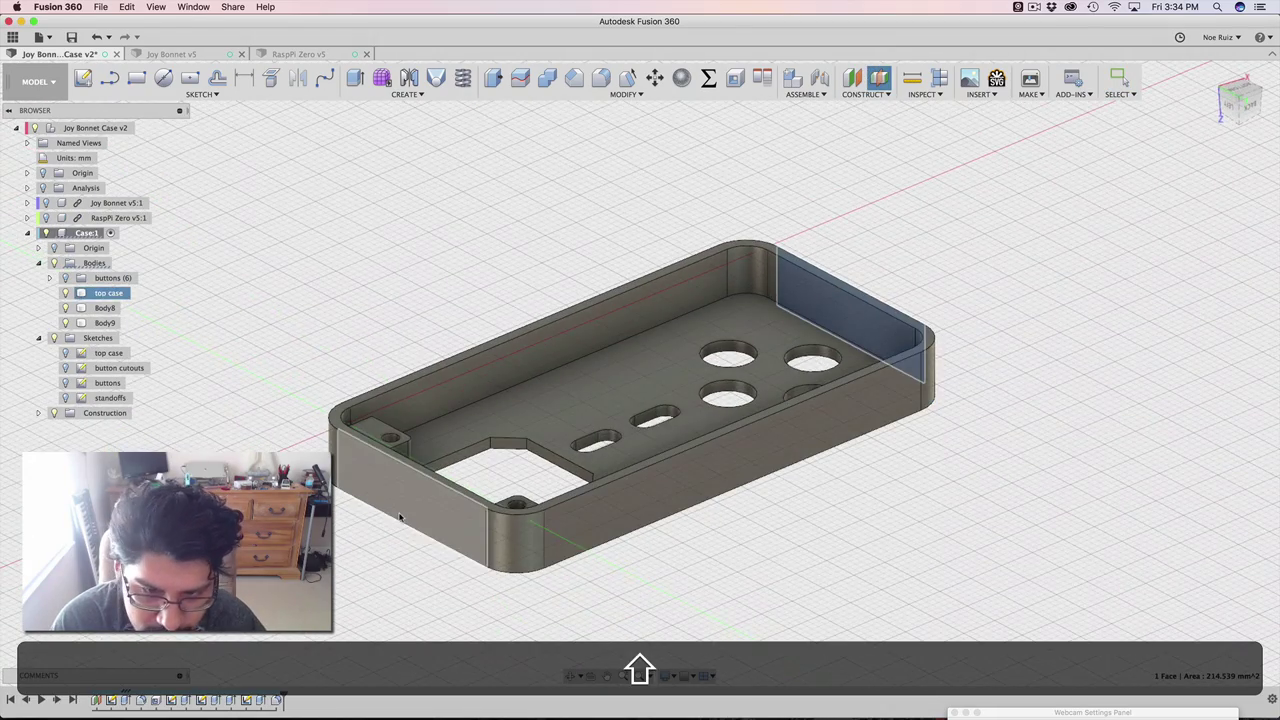
pyautogui.click(399, 516)
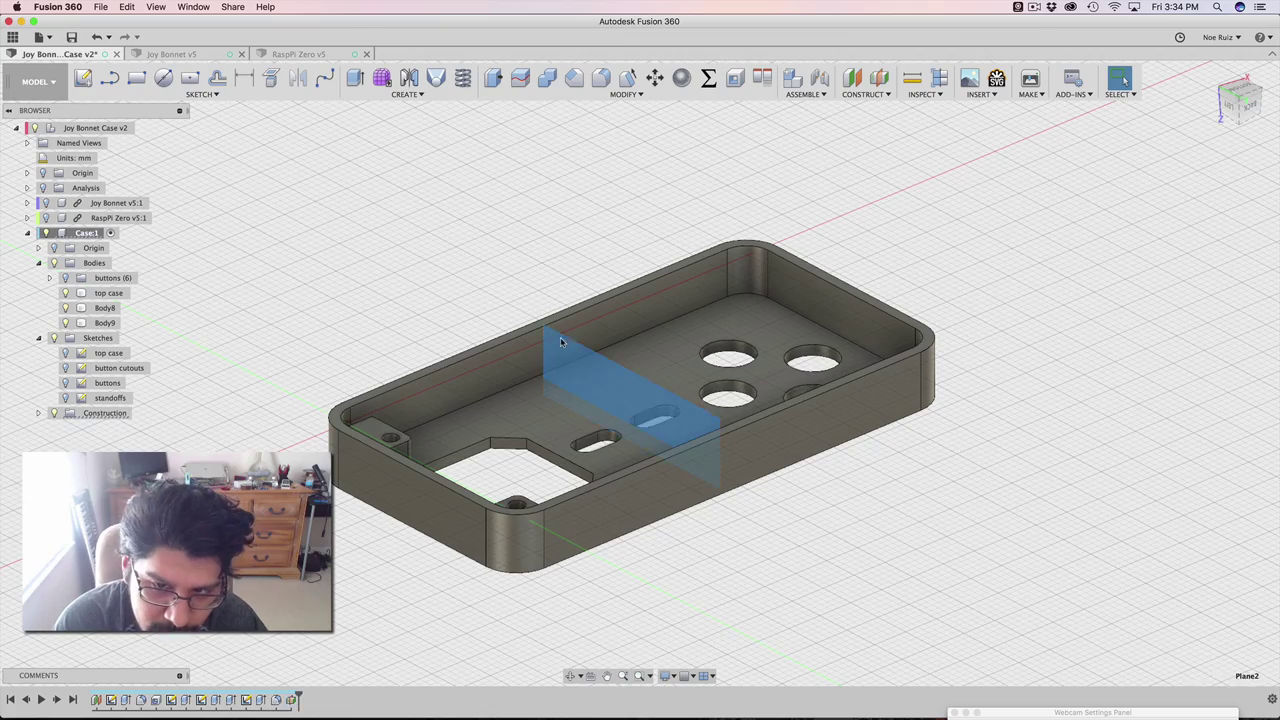
# Step: Find the Mirror command for use in the case component
pyautogui.keyDown('shift'); pyautogui.moveTo(560, 342); pyautogui.dragTo(516, 251, button='middle'); pyautogui.keyUp('shift')
pyautogui.write('s')
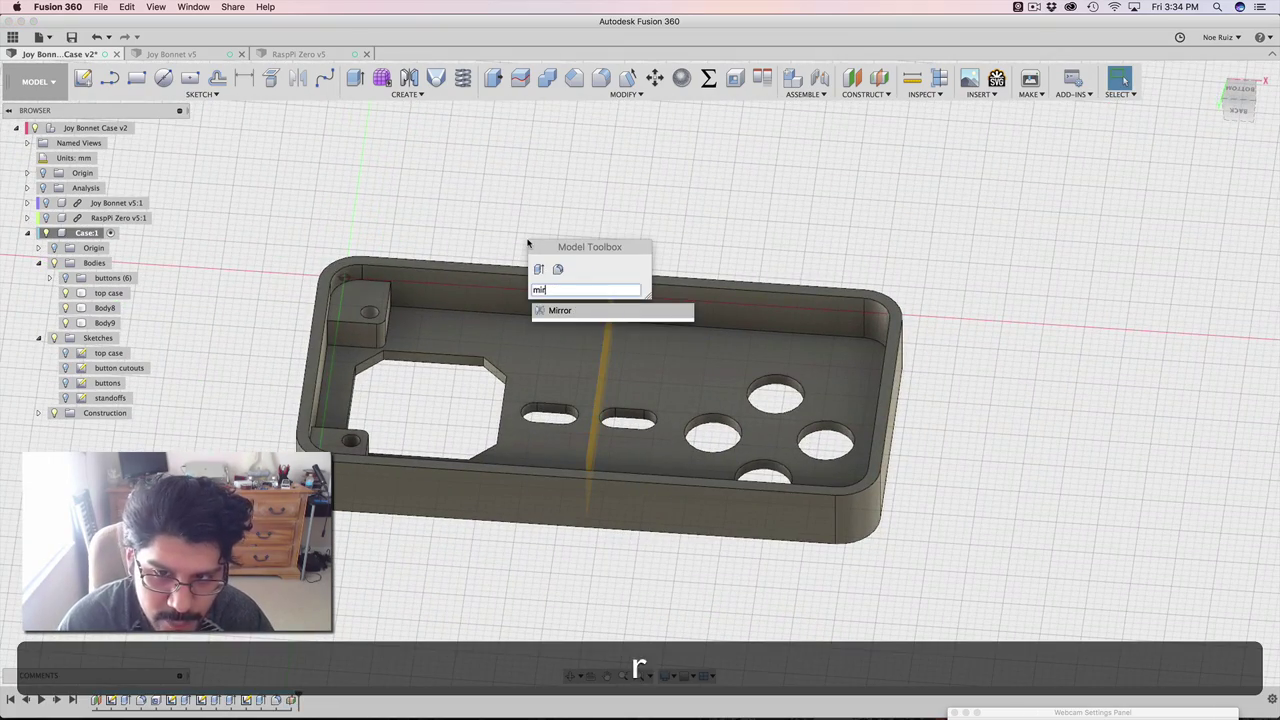